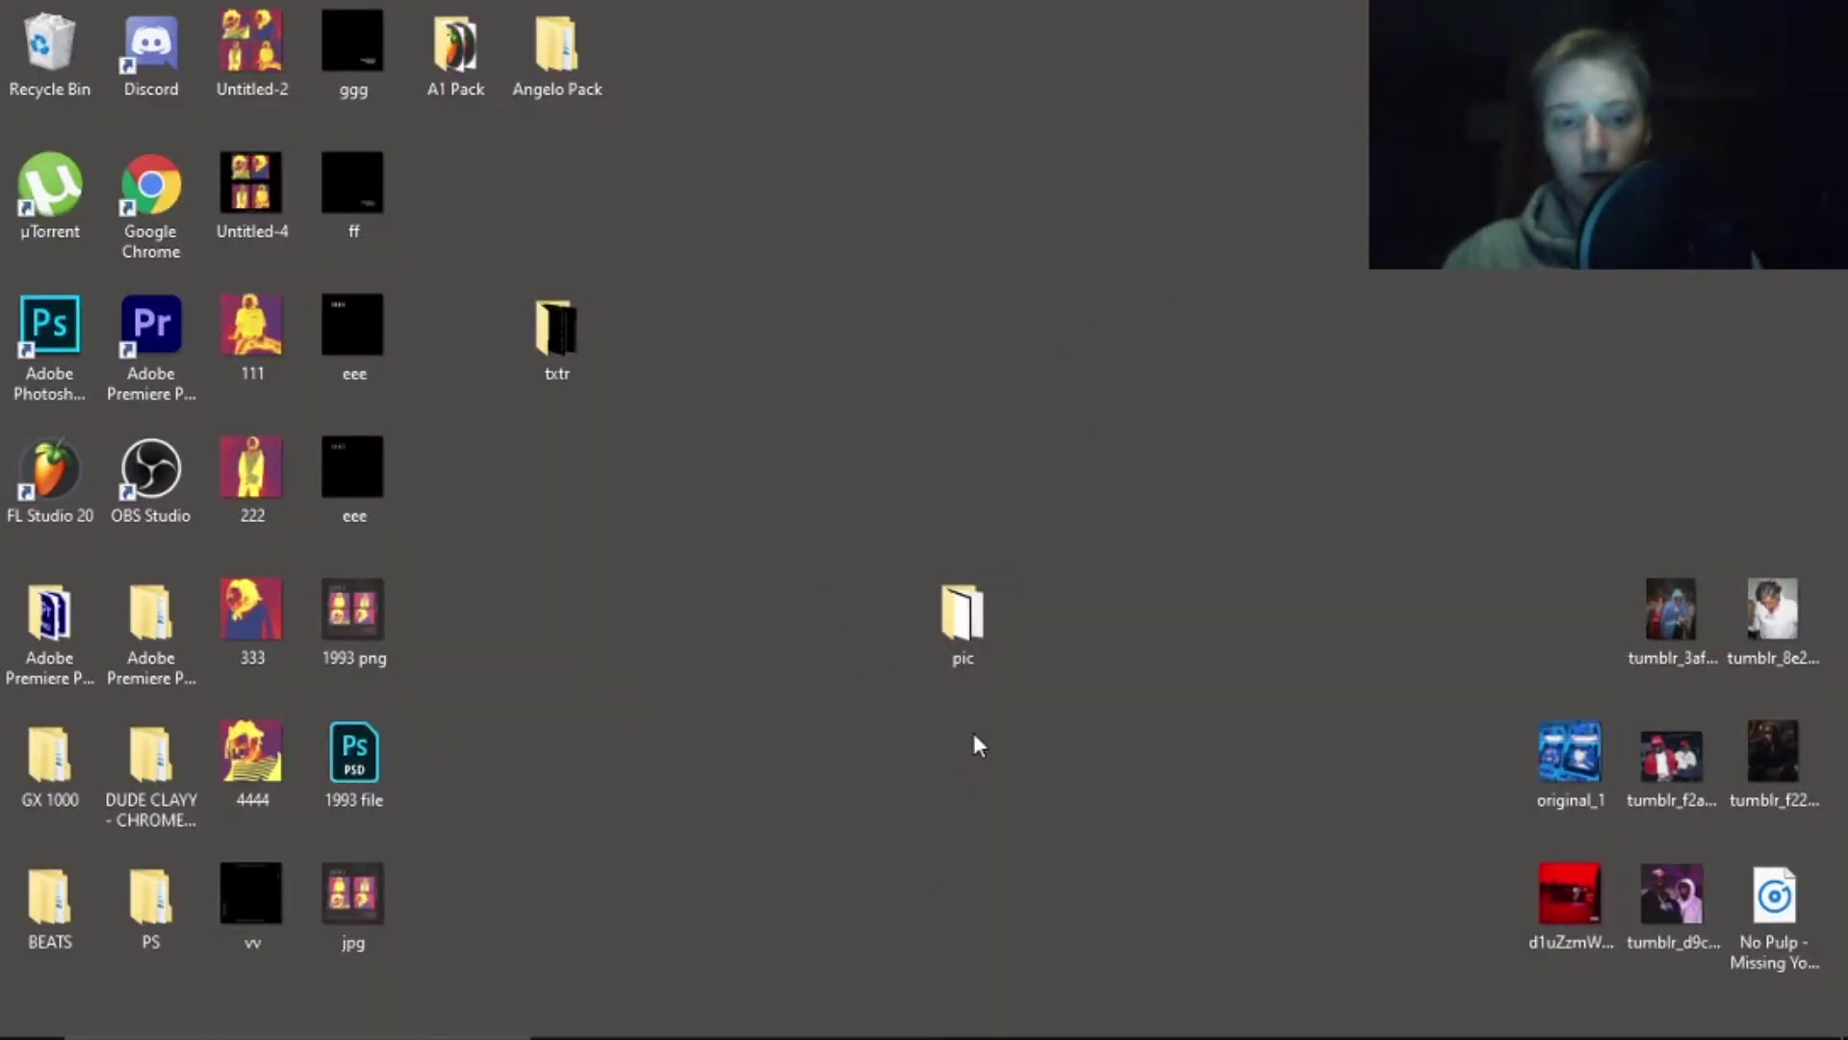
Open the desktop pic folder and browse its portrait photo thumbnails
left_click(979, 625)
double_click(980, 625)
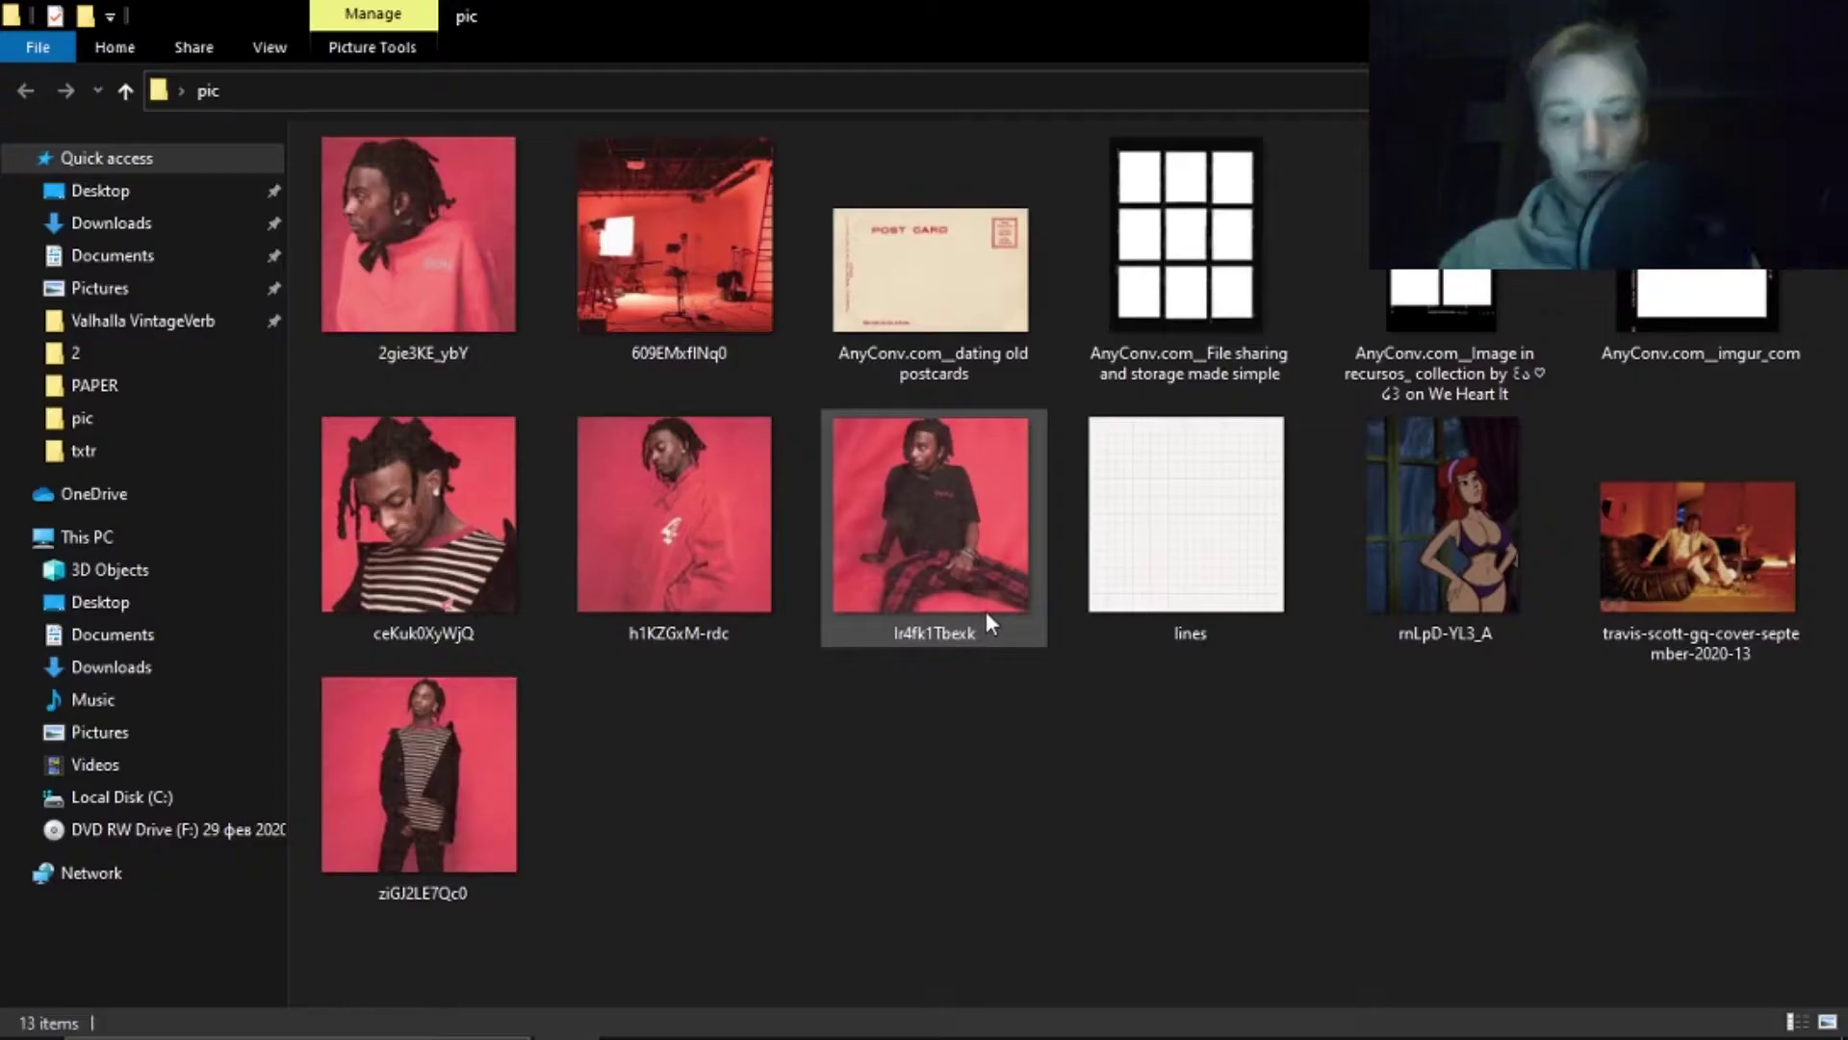
scroll(593, 387, "up", 1, "ctrl")
scroll(629, 383, "down", 2)
scroll(847, 414, "down", 3)
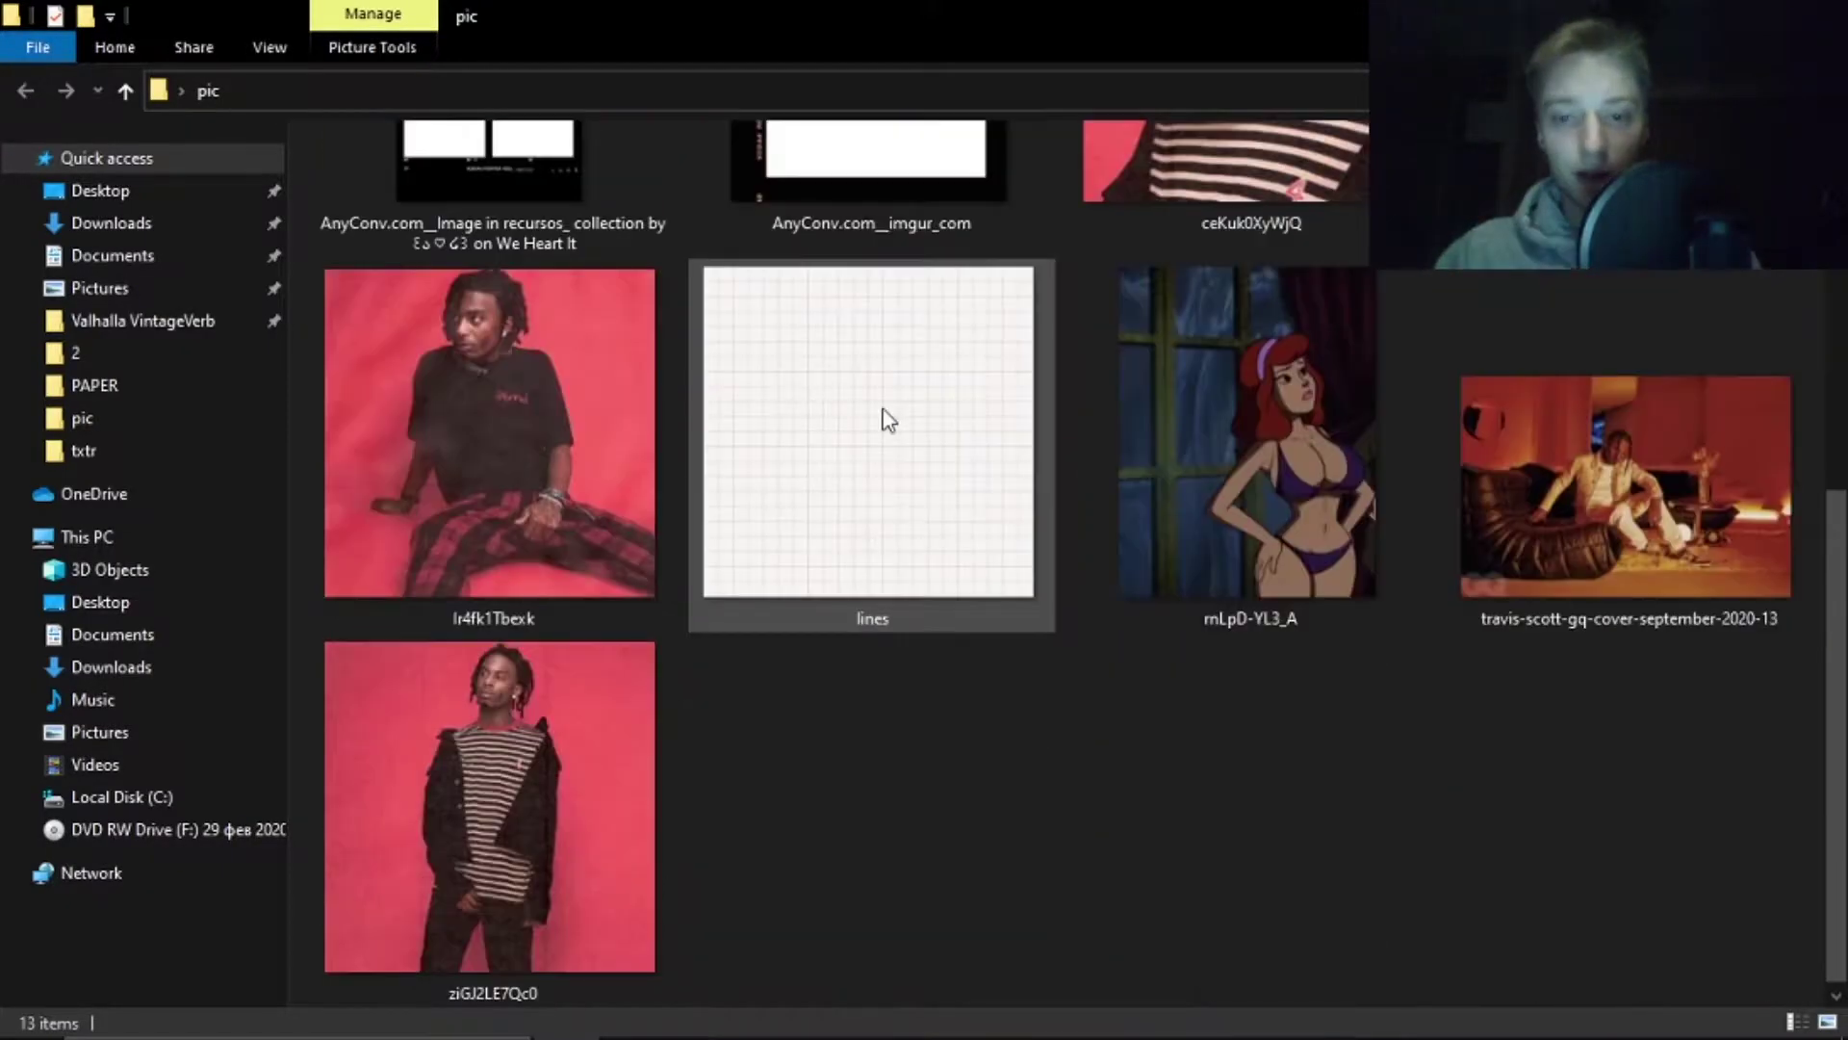
scroll(878, 416, "up", 5)
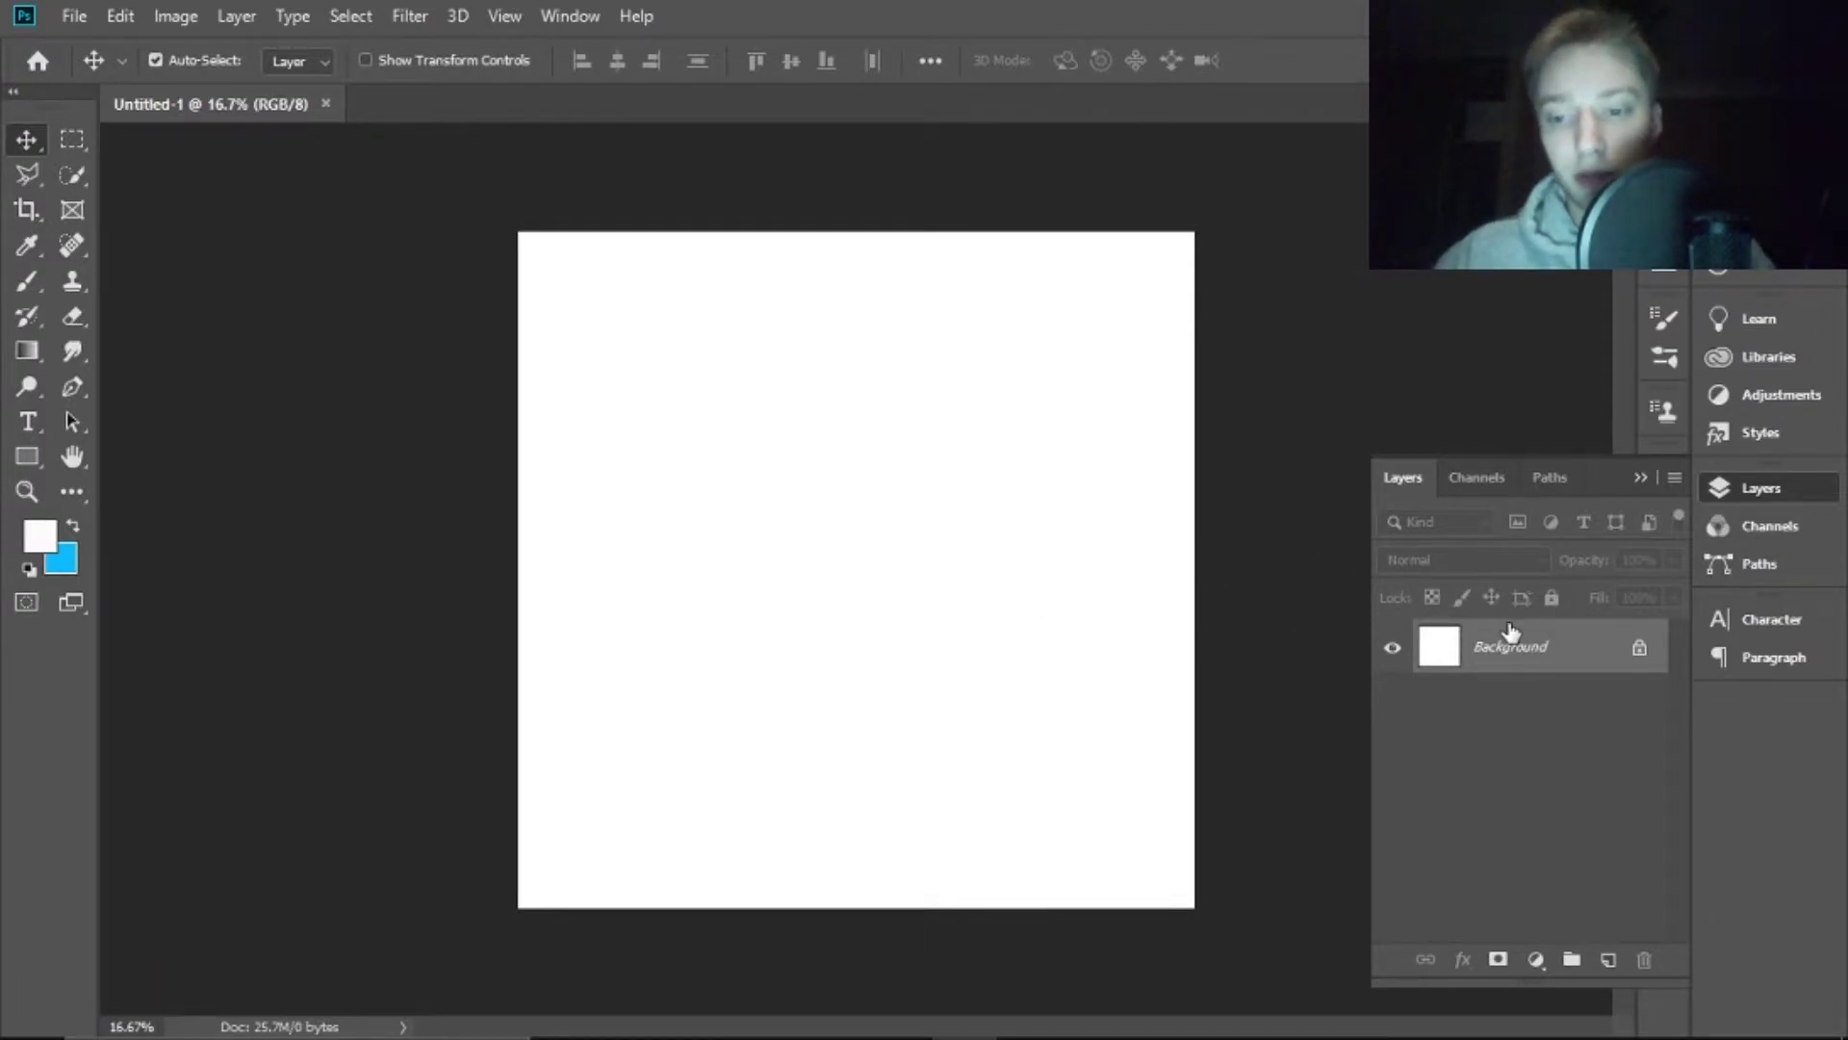
Place Embedded the photo 2gie3KE_ybY into Untitled-1 and commit it at full canvas size
key("super+d")
key("alt+Tab")
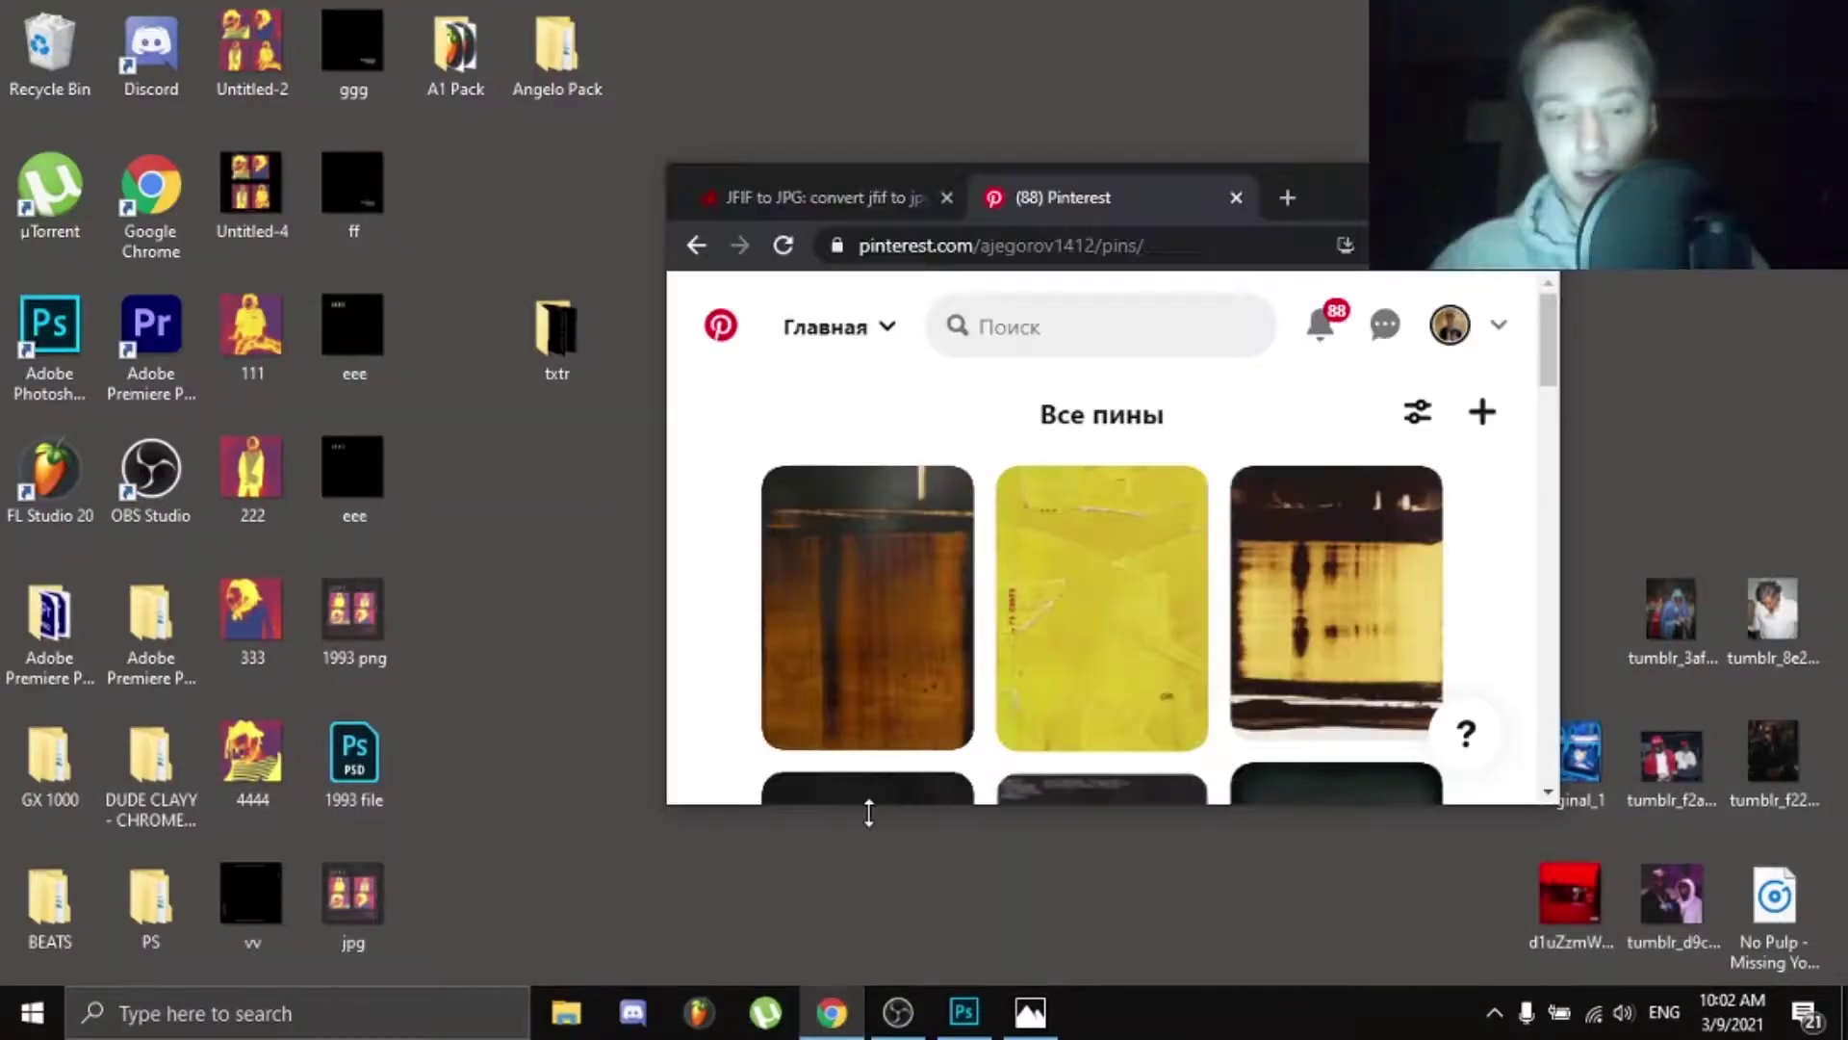
key("super+Up")
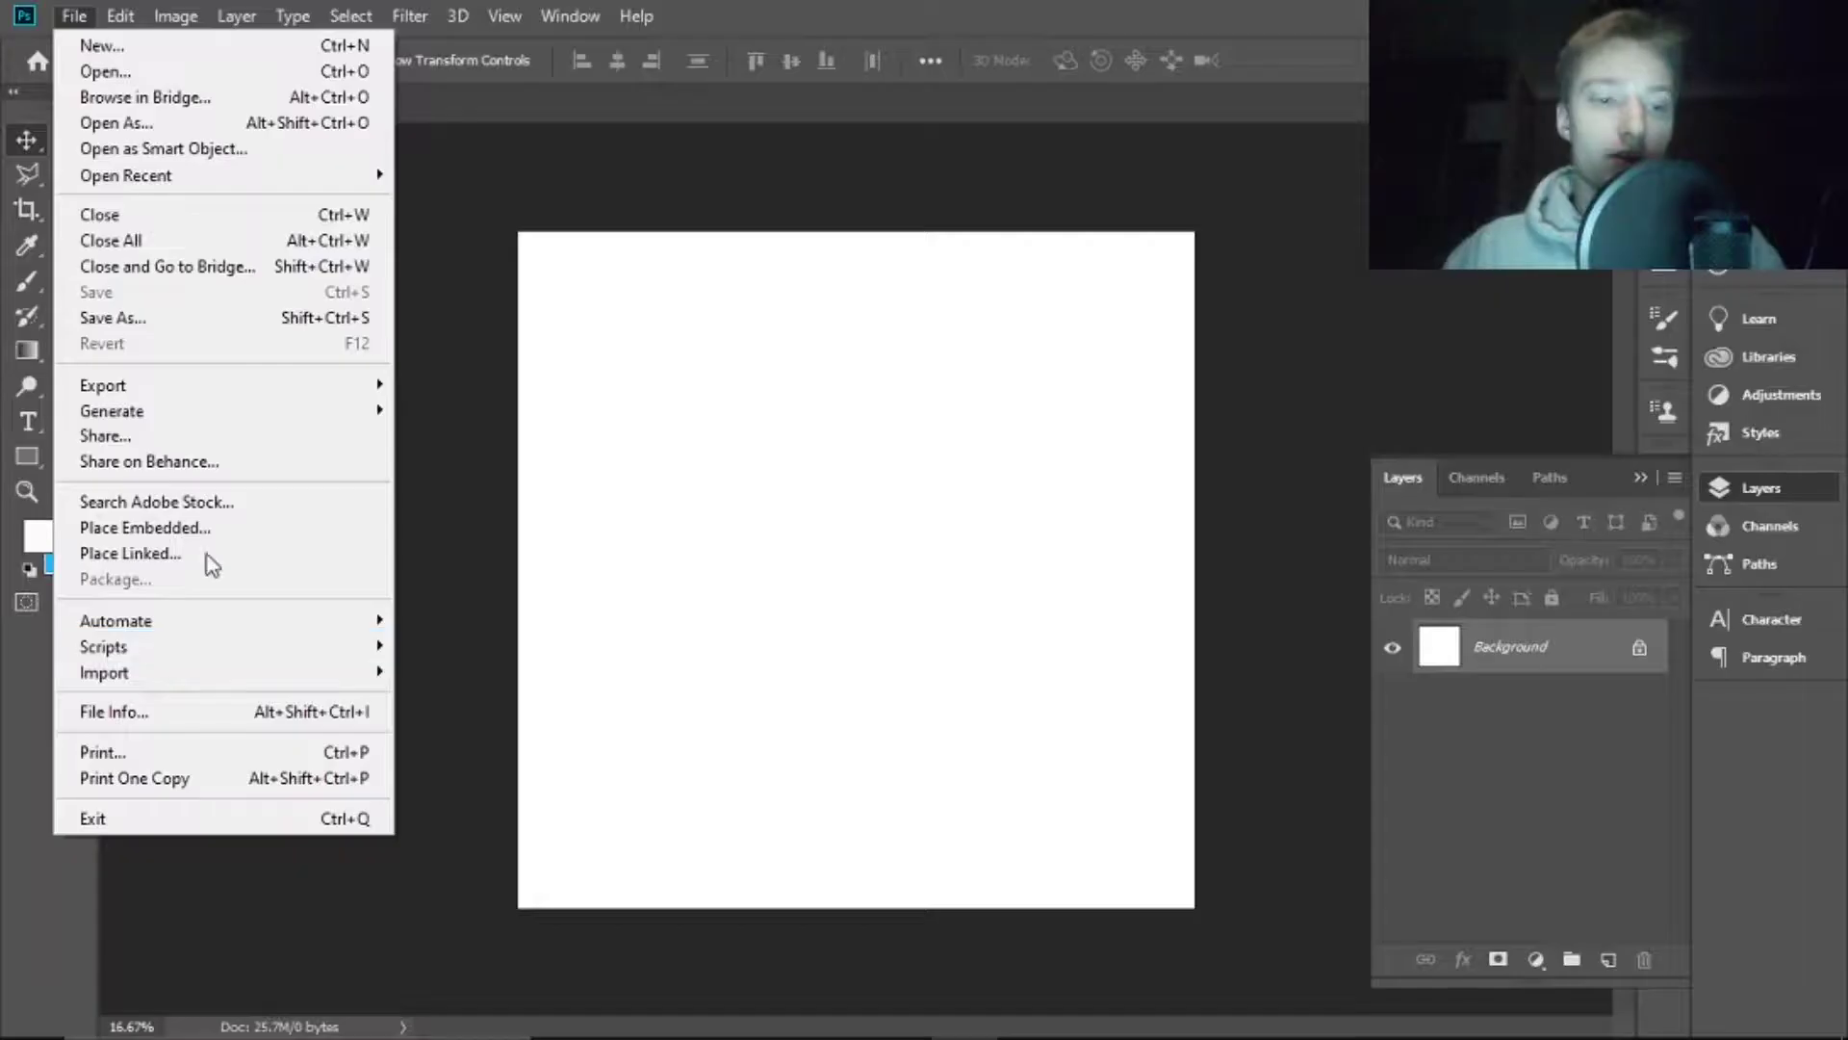
left_click(216, 532)
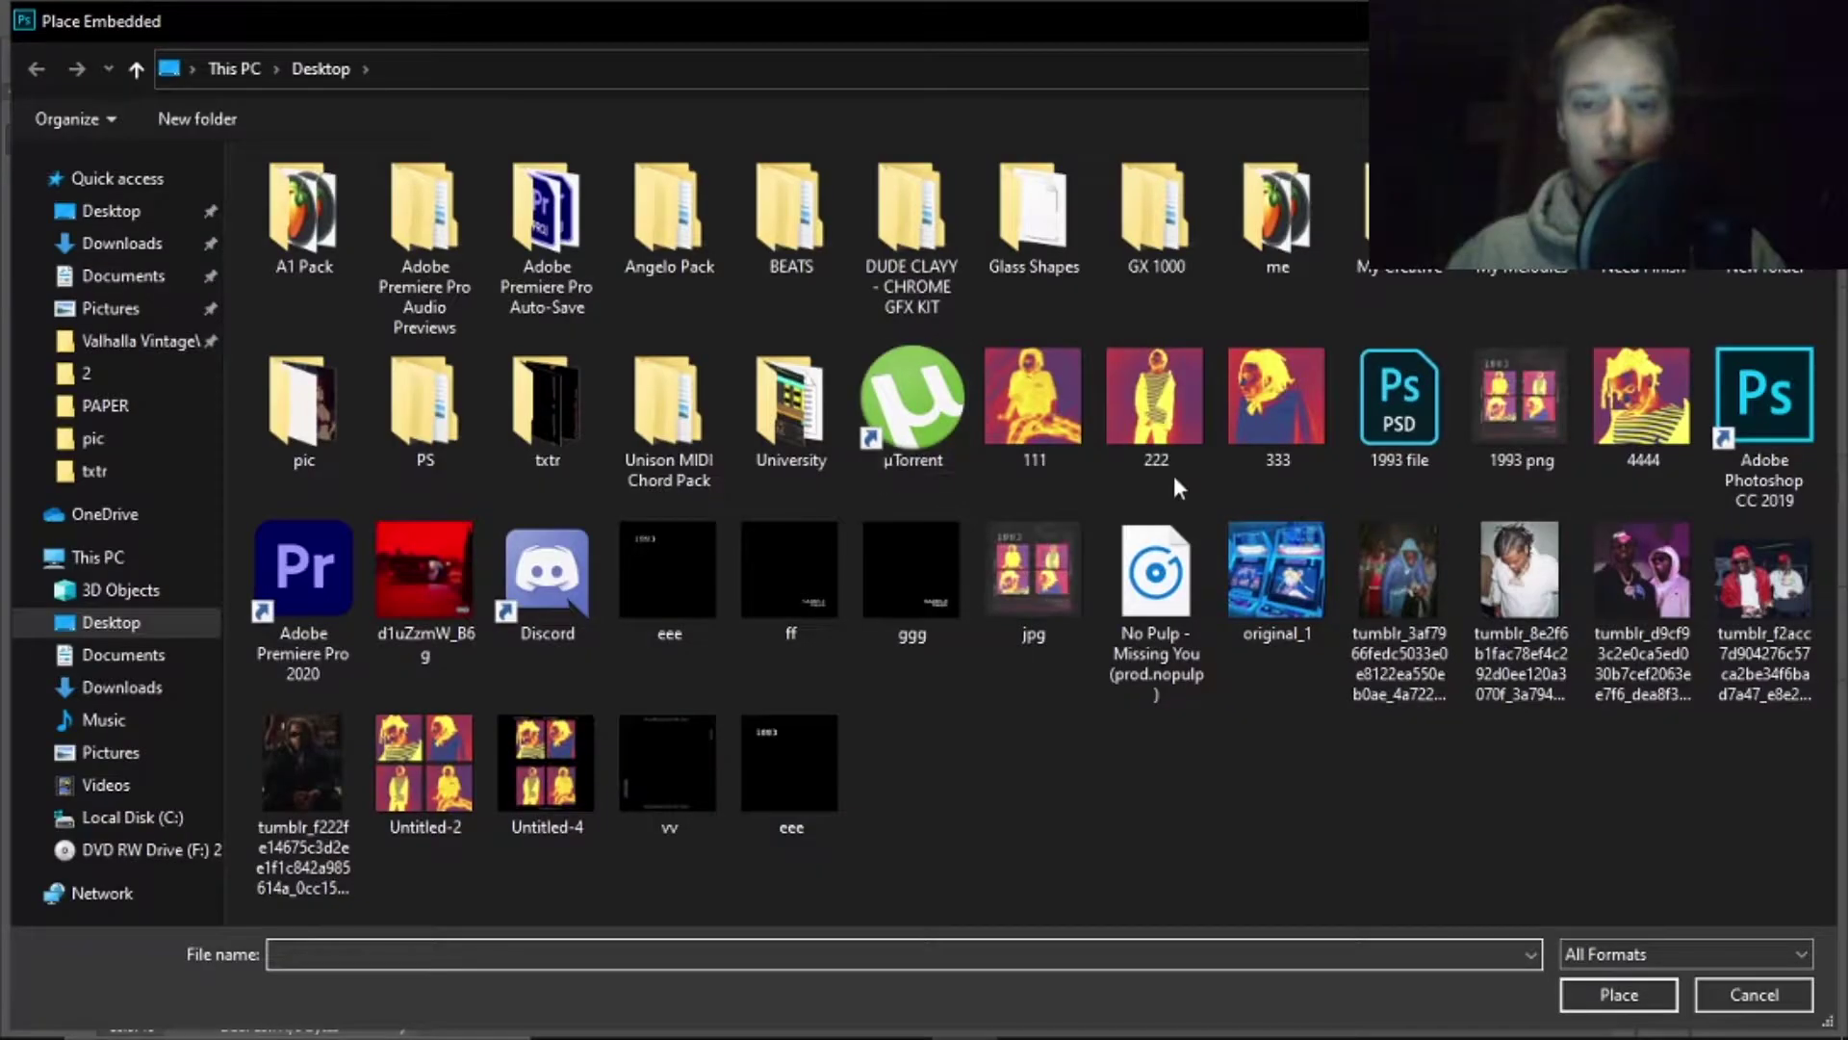
key("Escape")
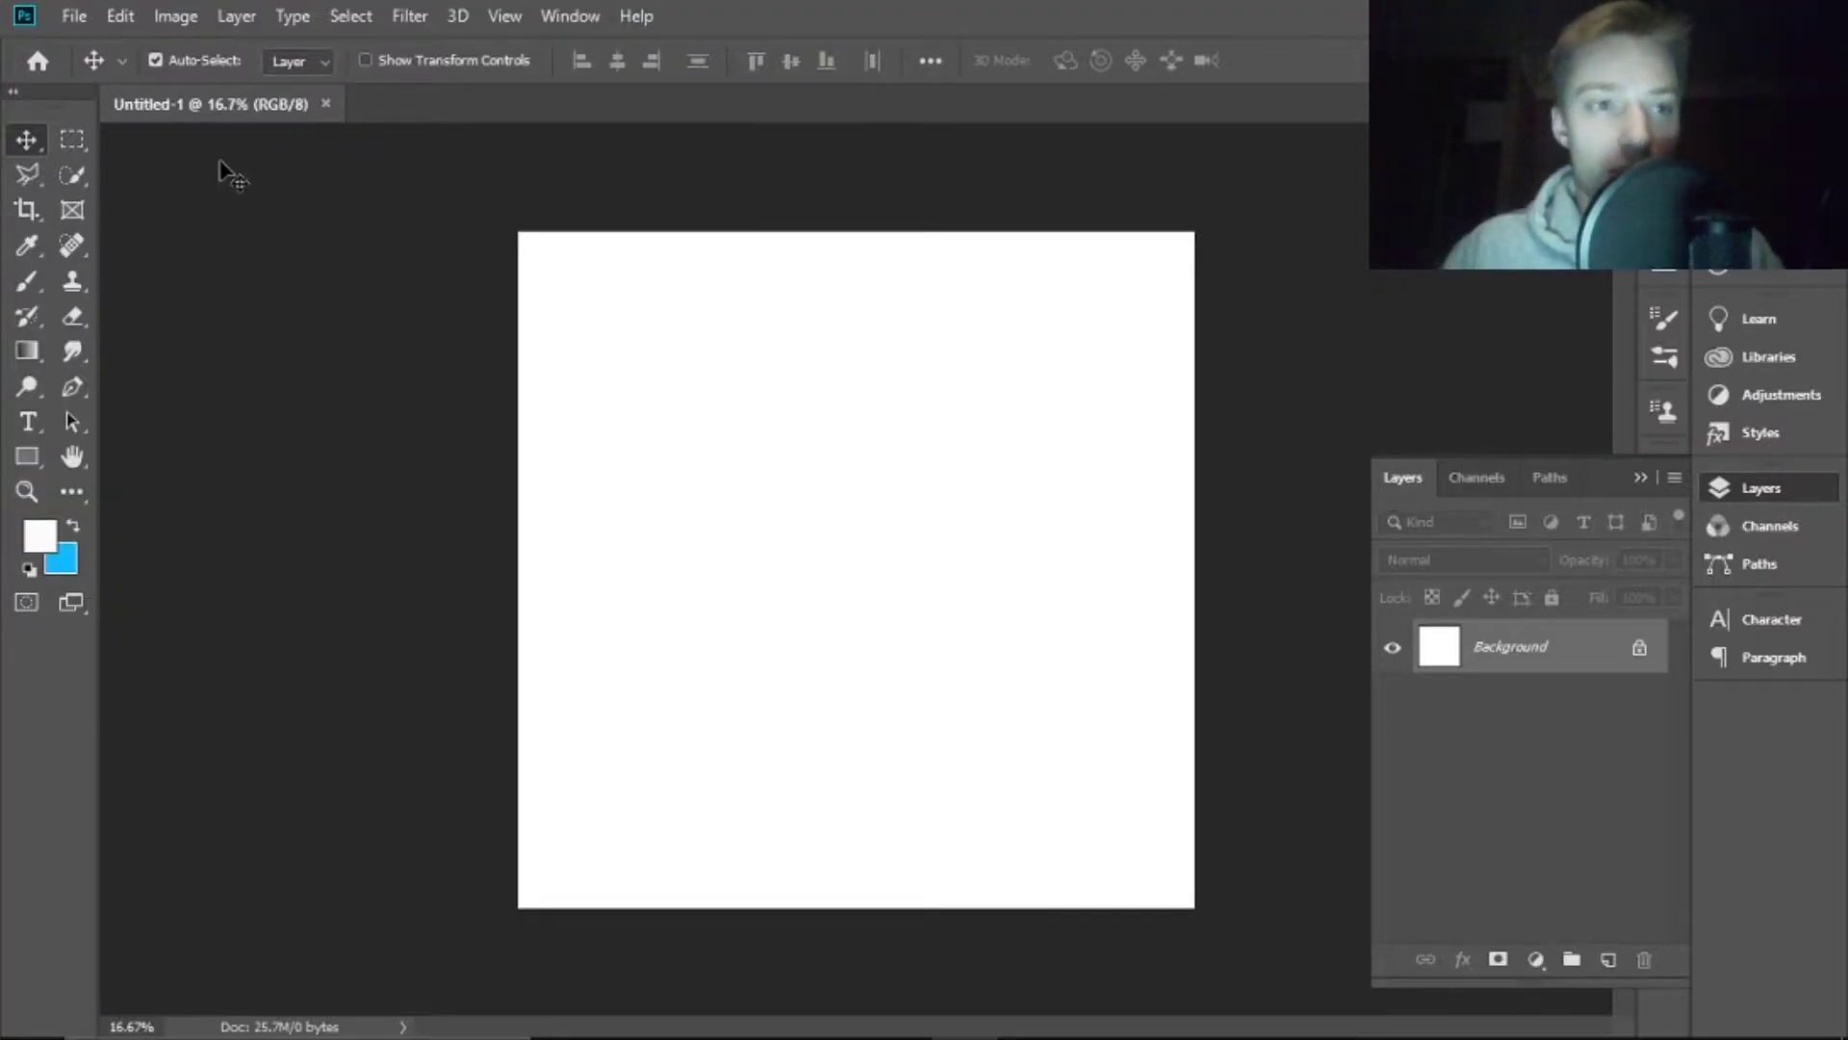
left_click(77, 16)
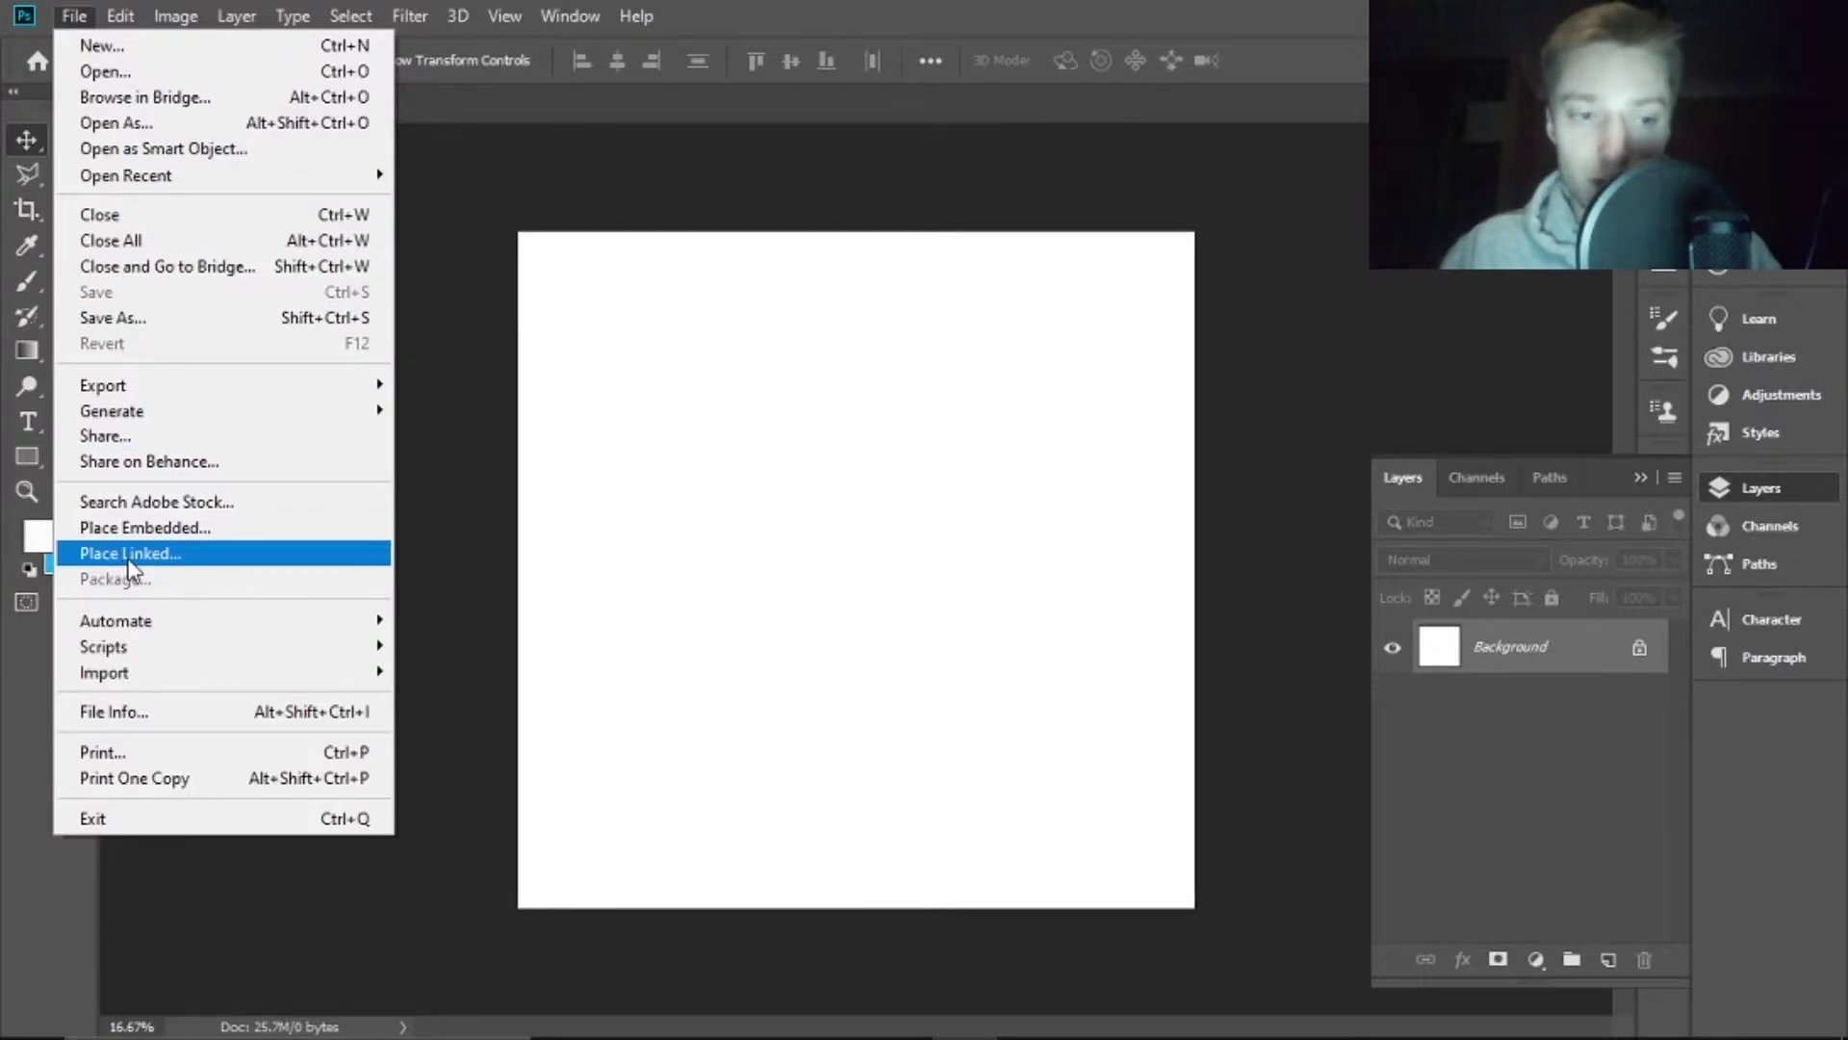
left_click(132, 529)
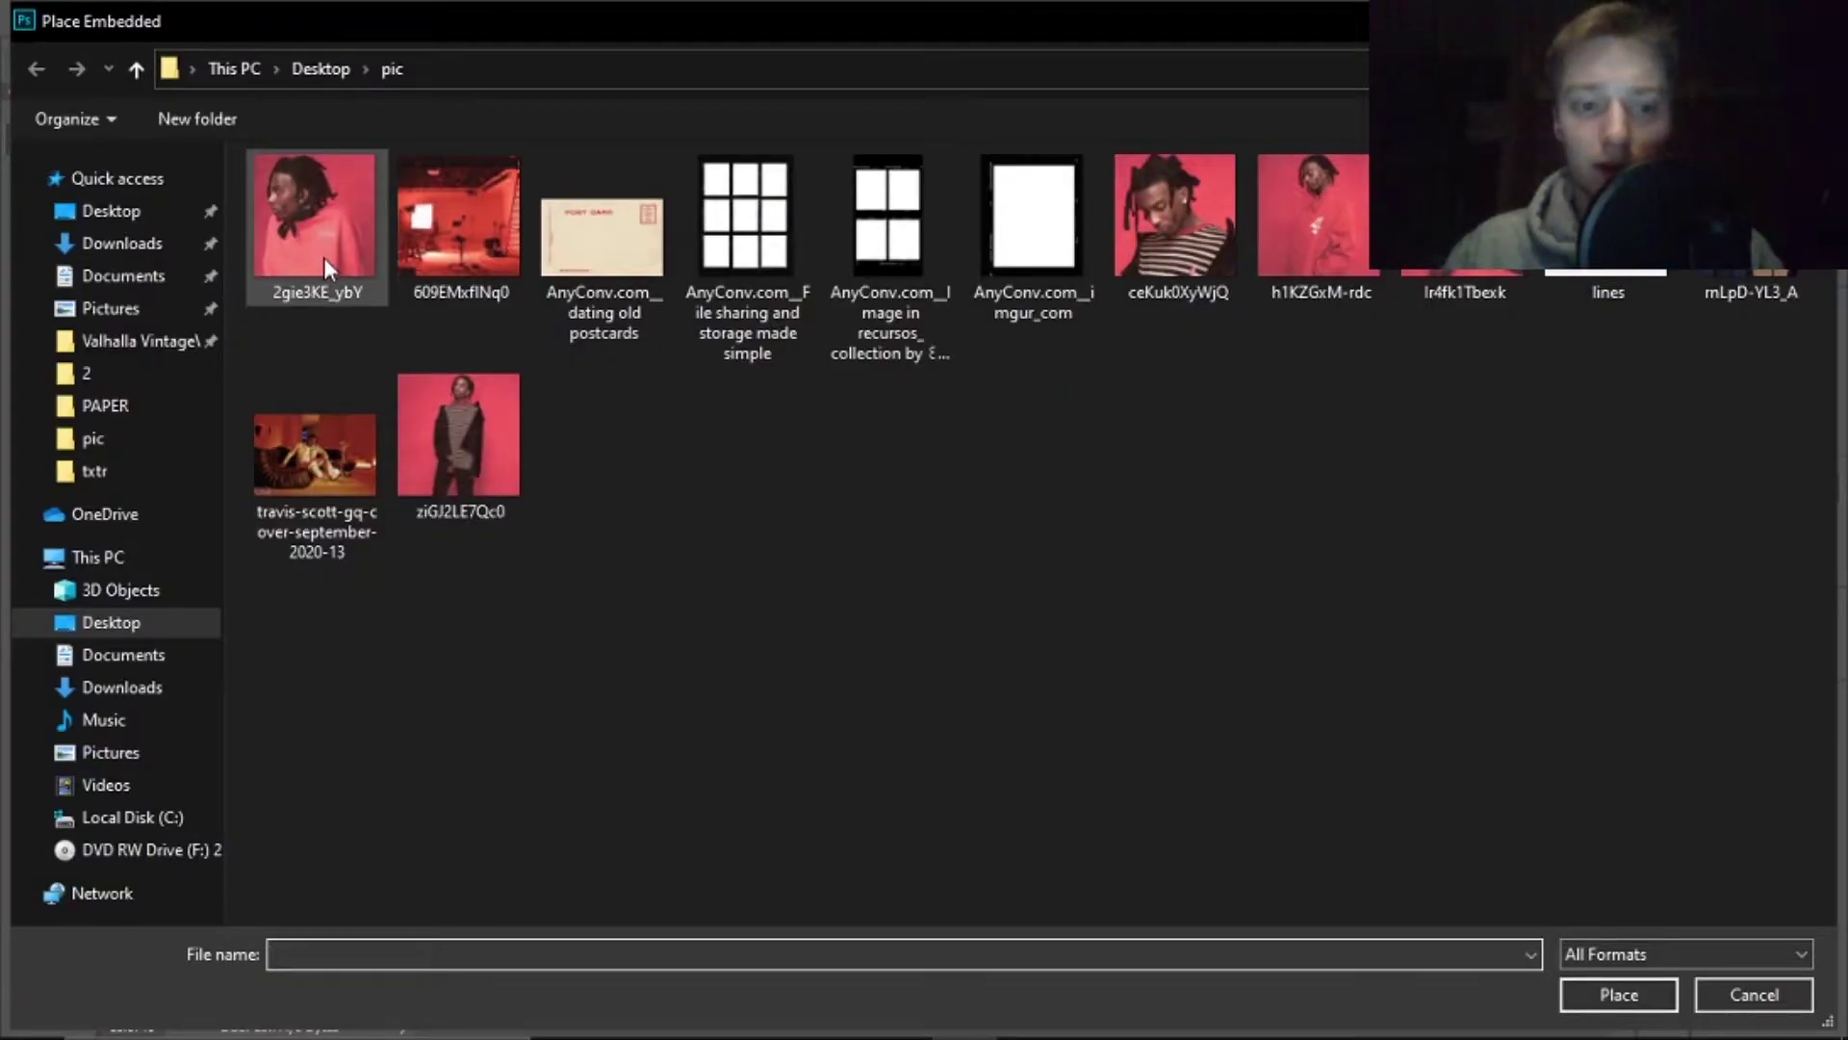
double_click(323, 257)
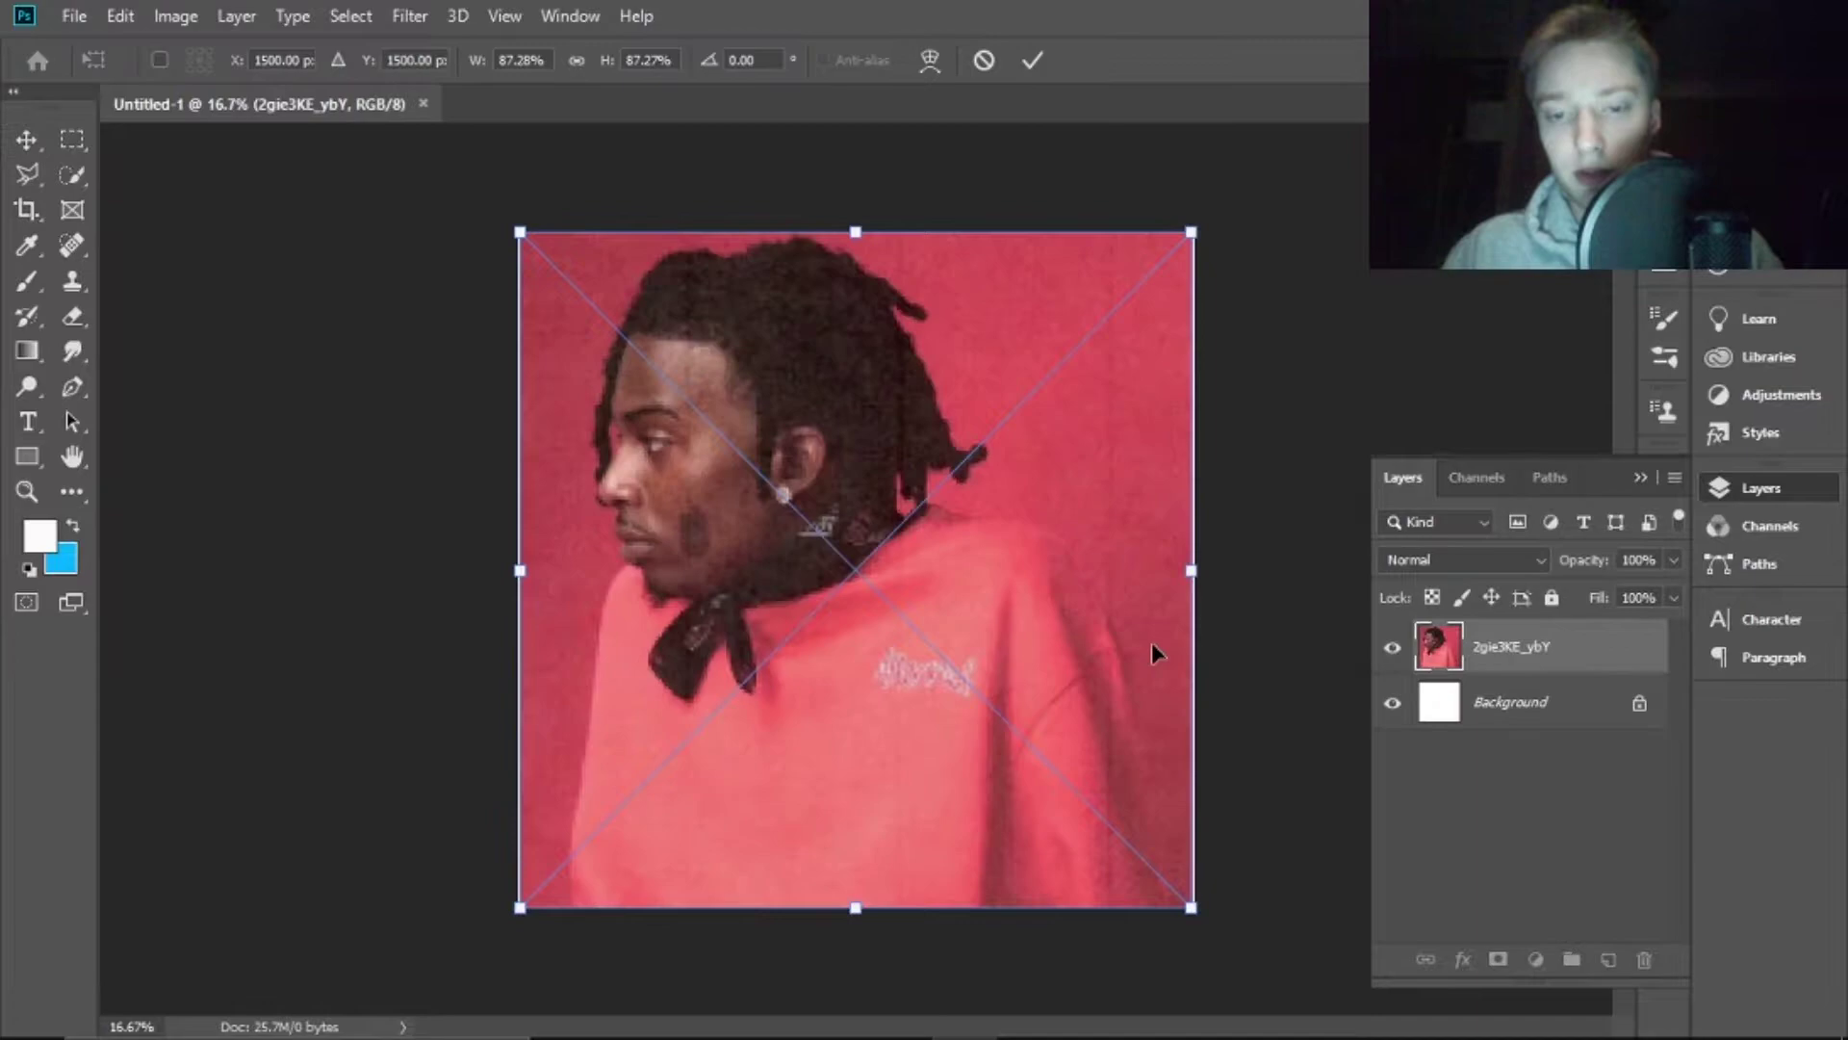
key("Return")
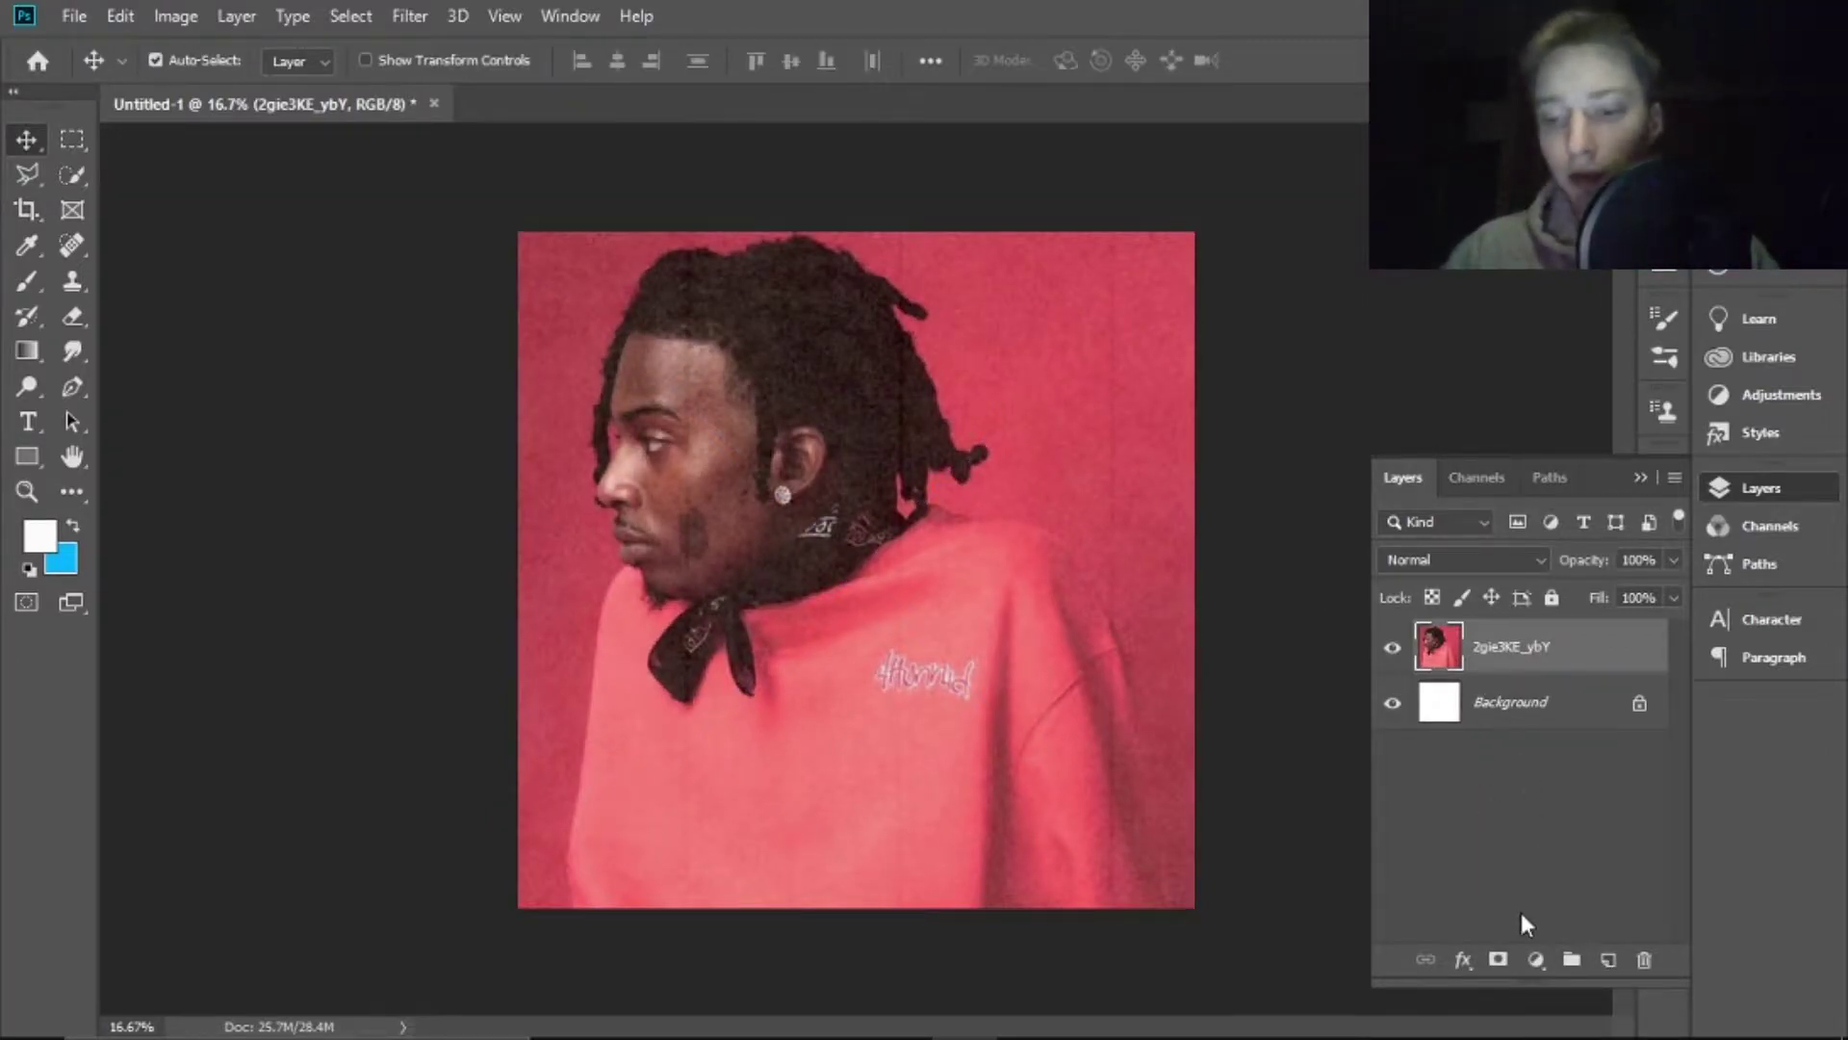
Add a Gradient Map adjustment layer using the white-to-black preset
left_click(1536, 961)
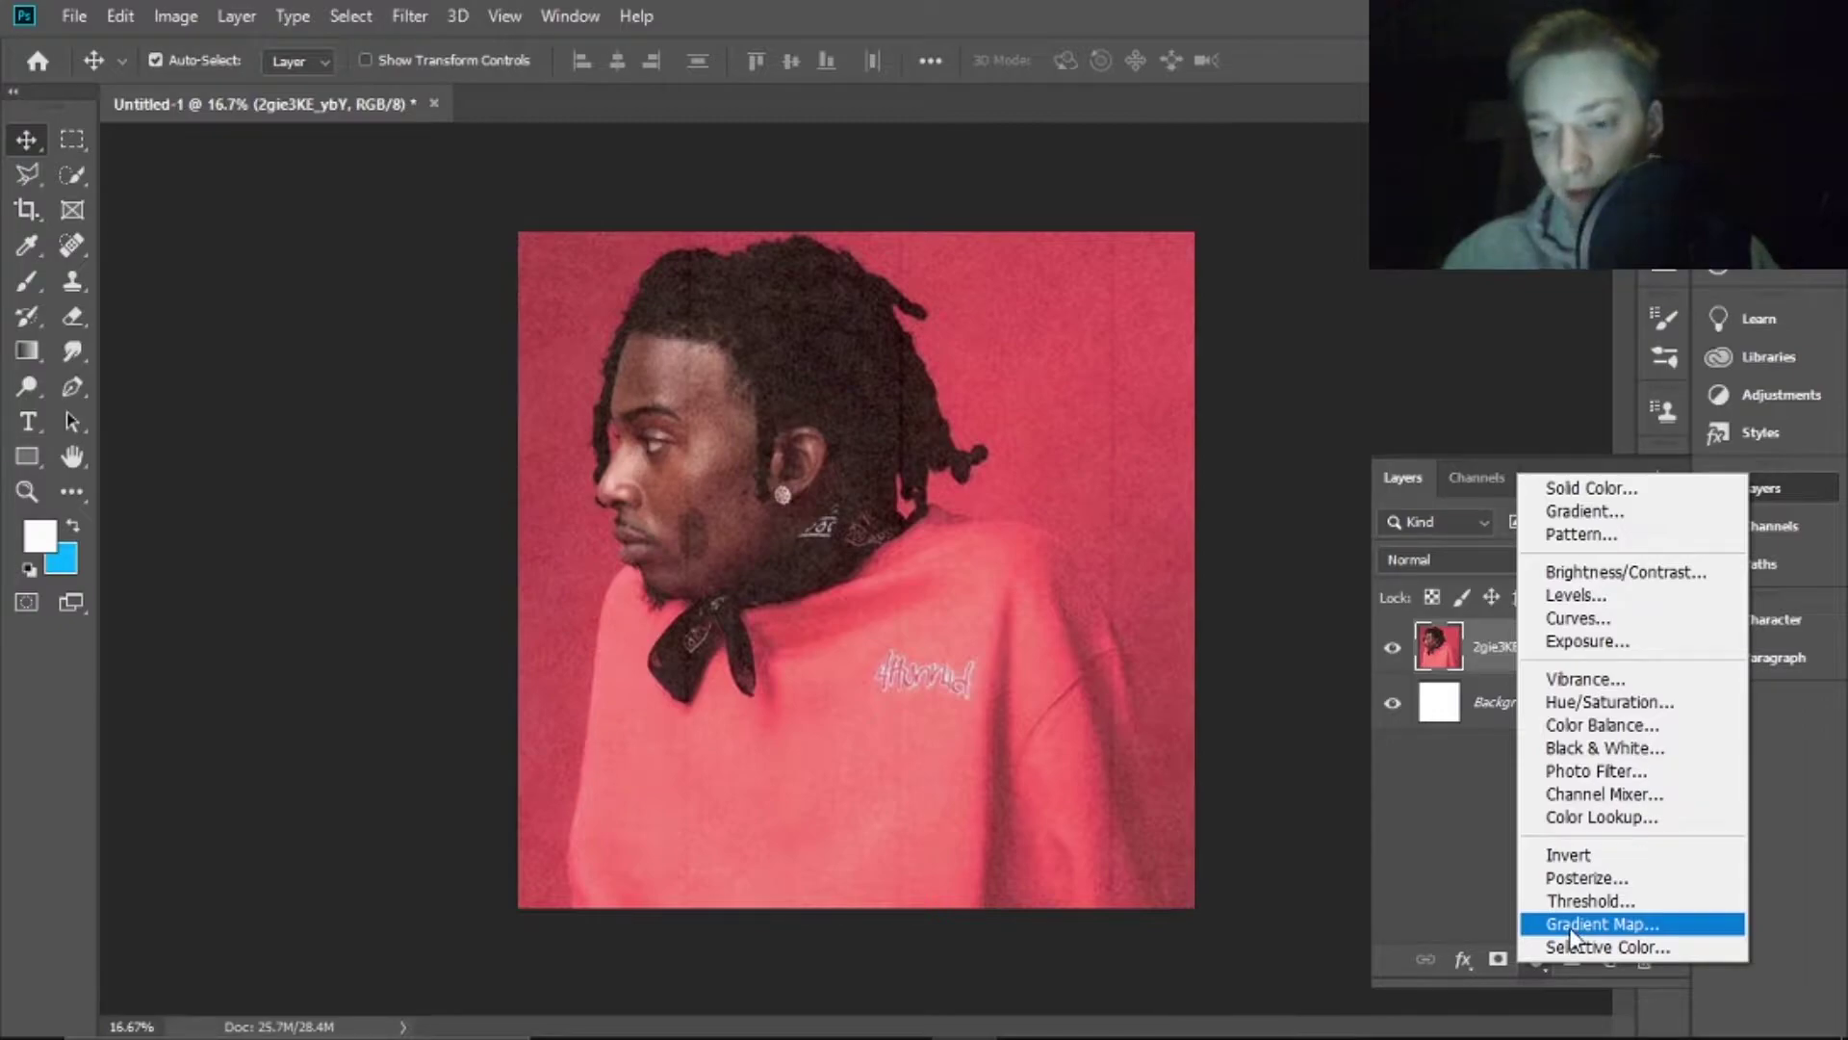
left_click(1573, 926)
left_click(1646, 309)
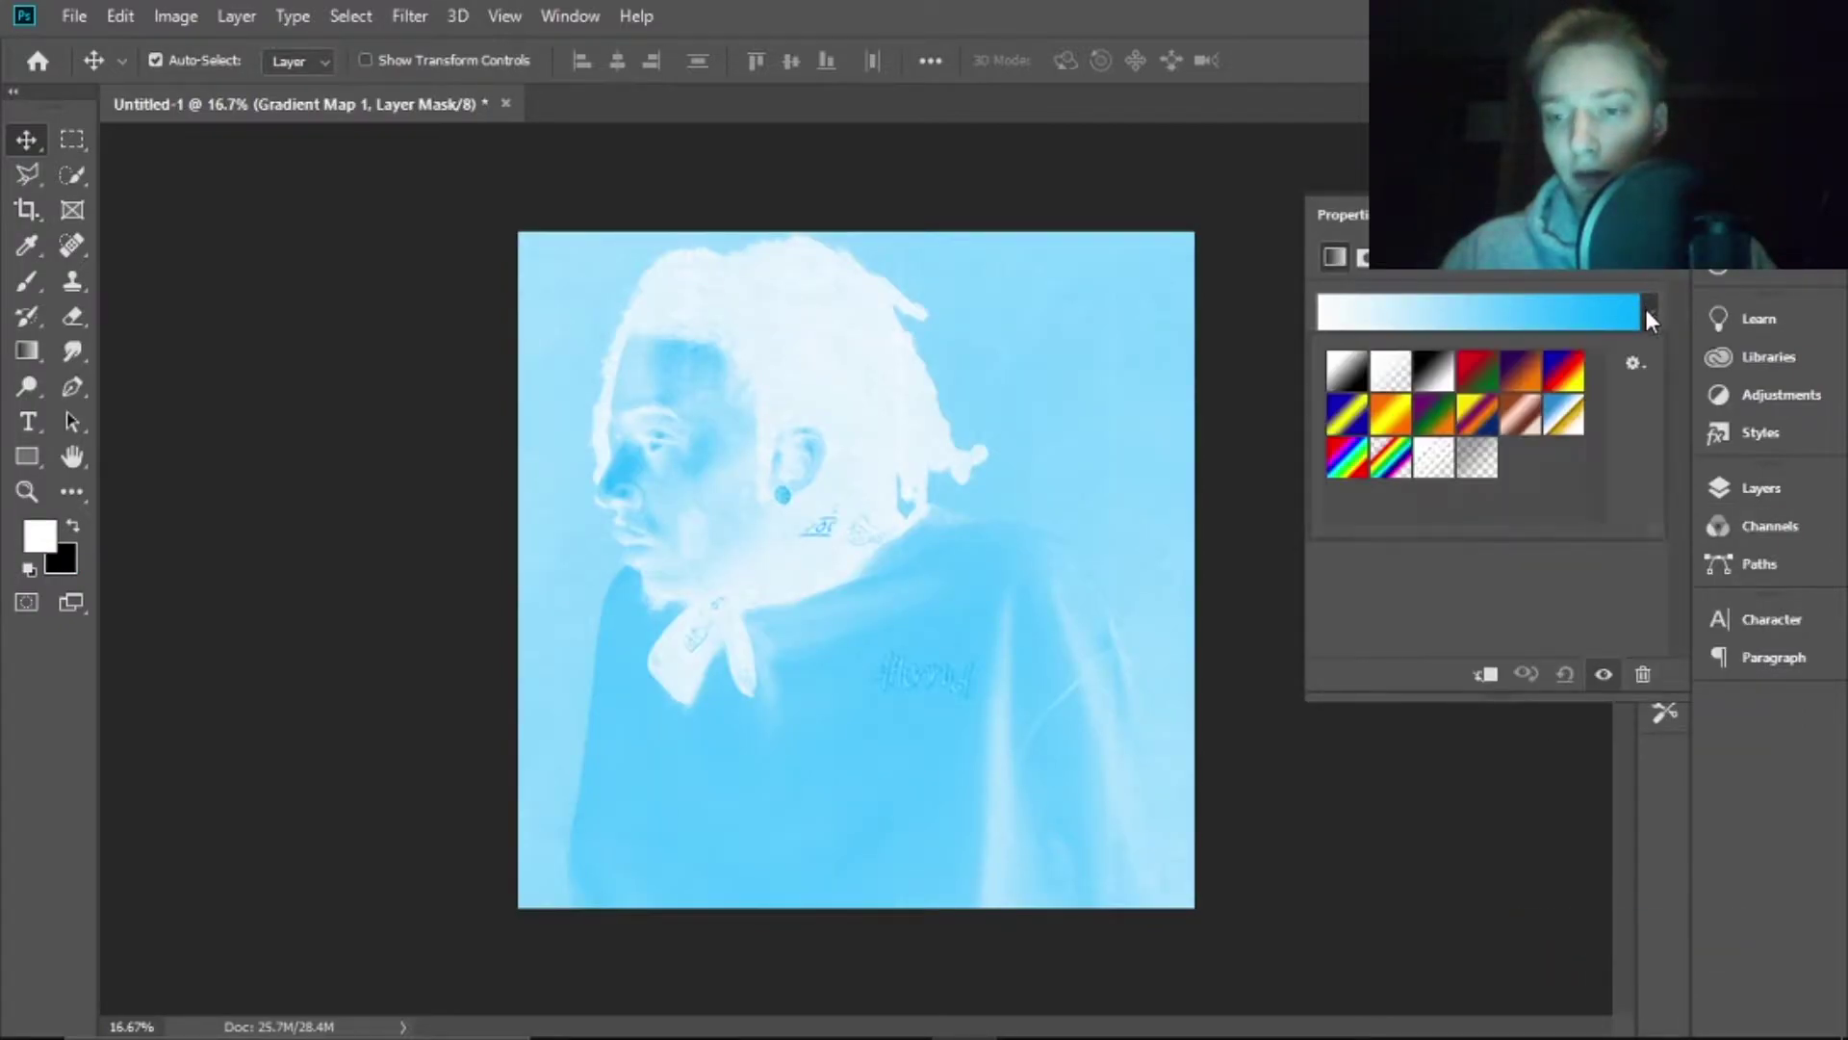
left_click(1352, 370)
left_click(1648, 310)
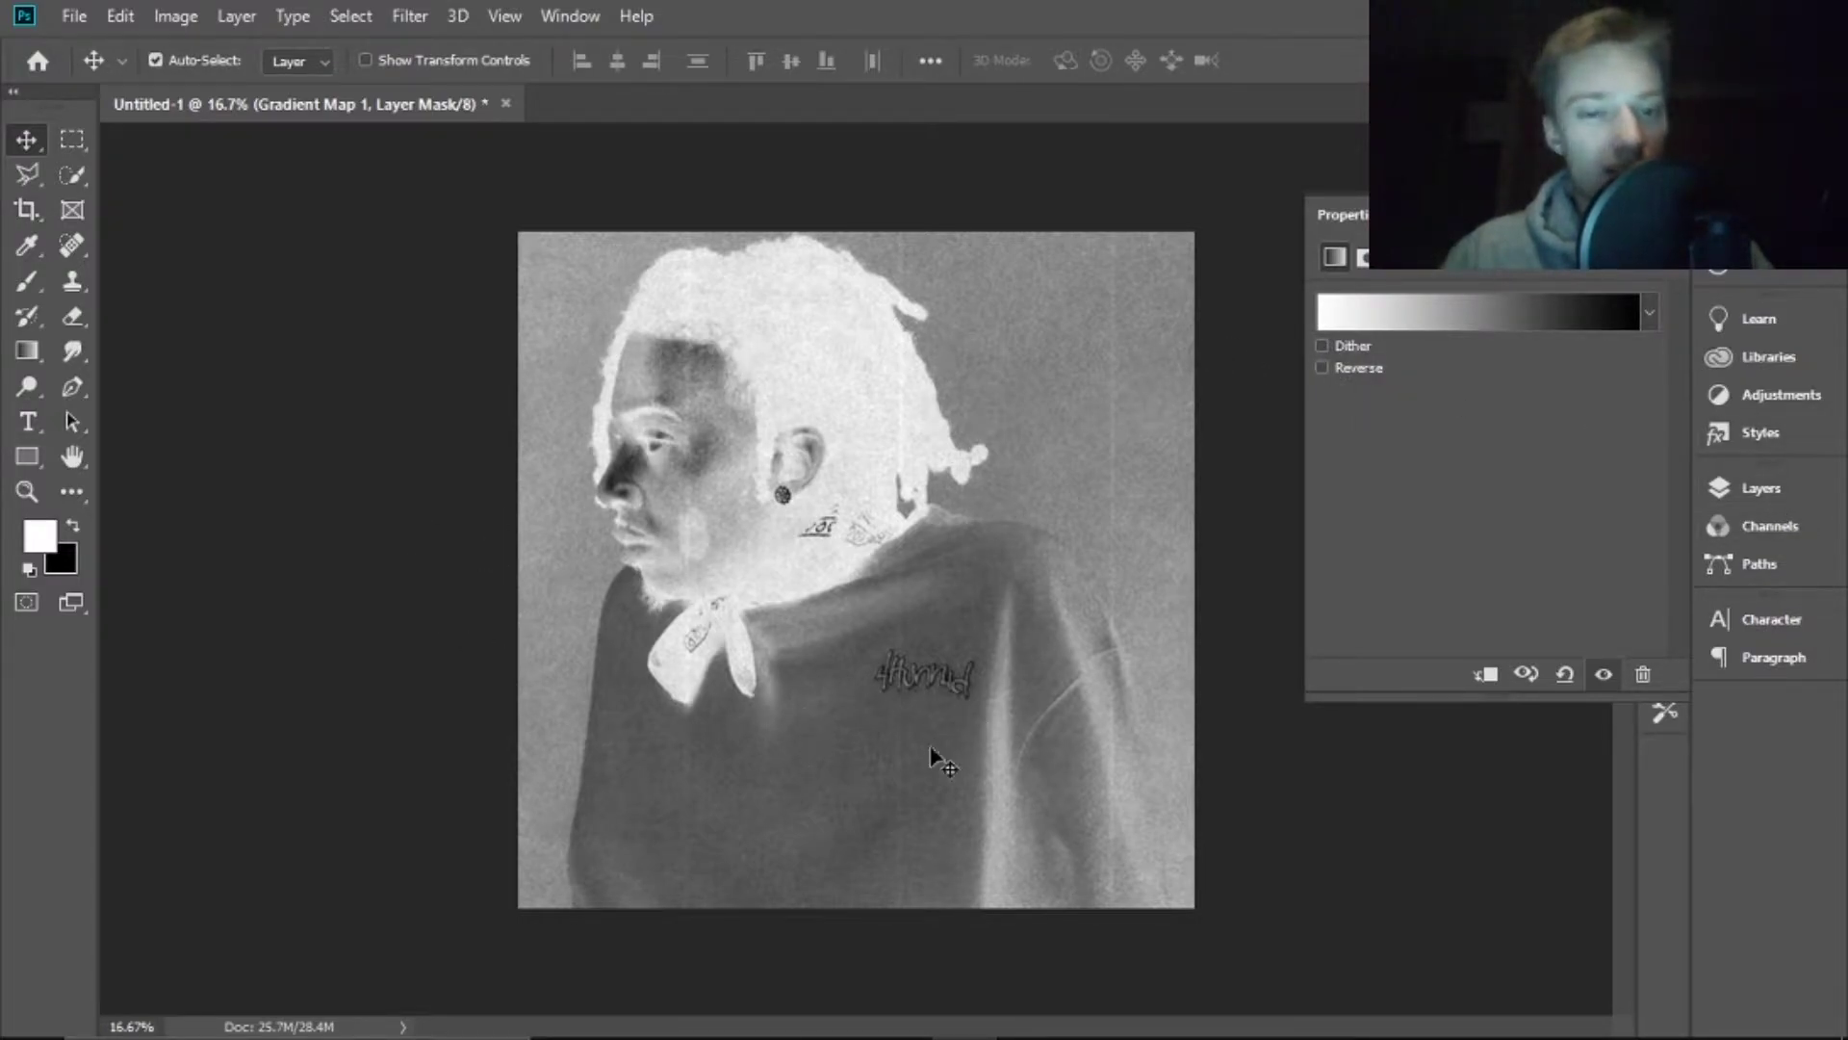
Try Reverse and turn it back off, then reopen the gradient map's properties from the Layers panel
left_click(1322, 368)
left_click(1321, 368)
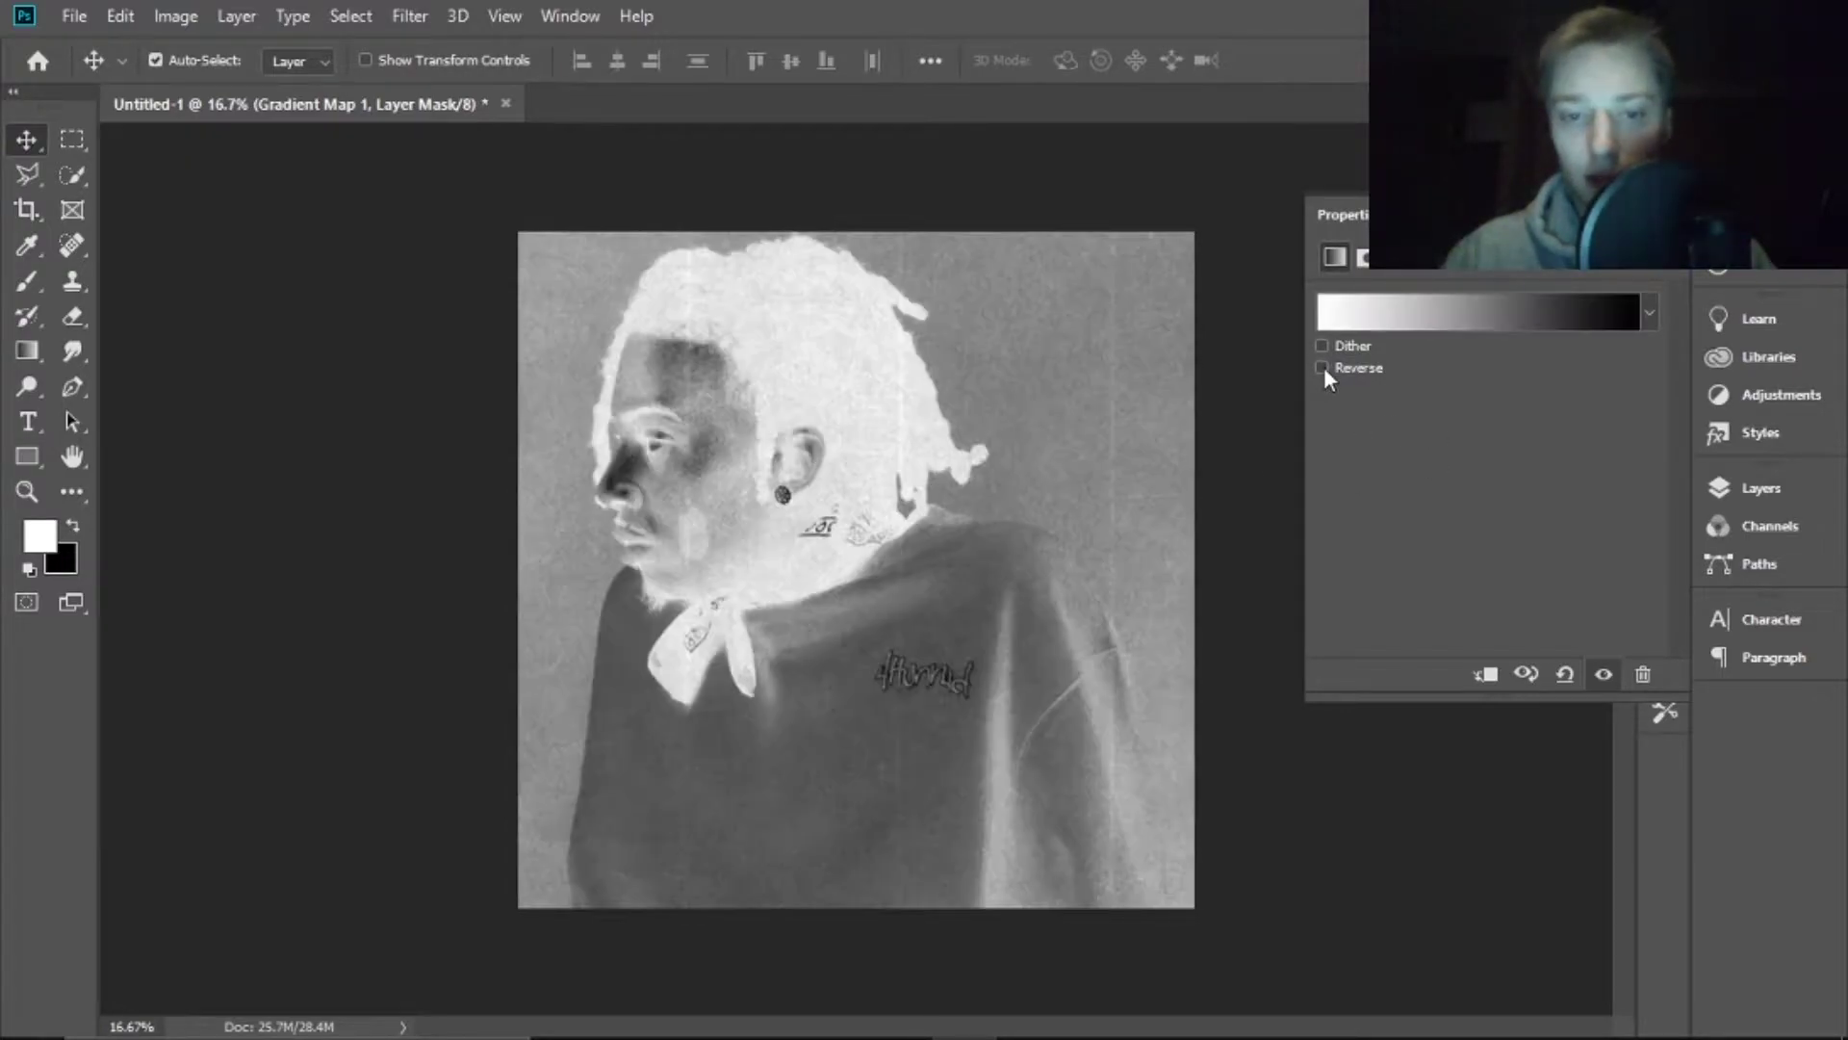
left_click(1798, 481)
double_click(1437, 652)
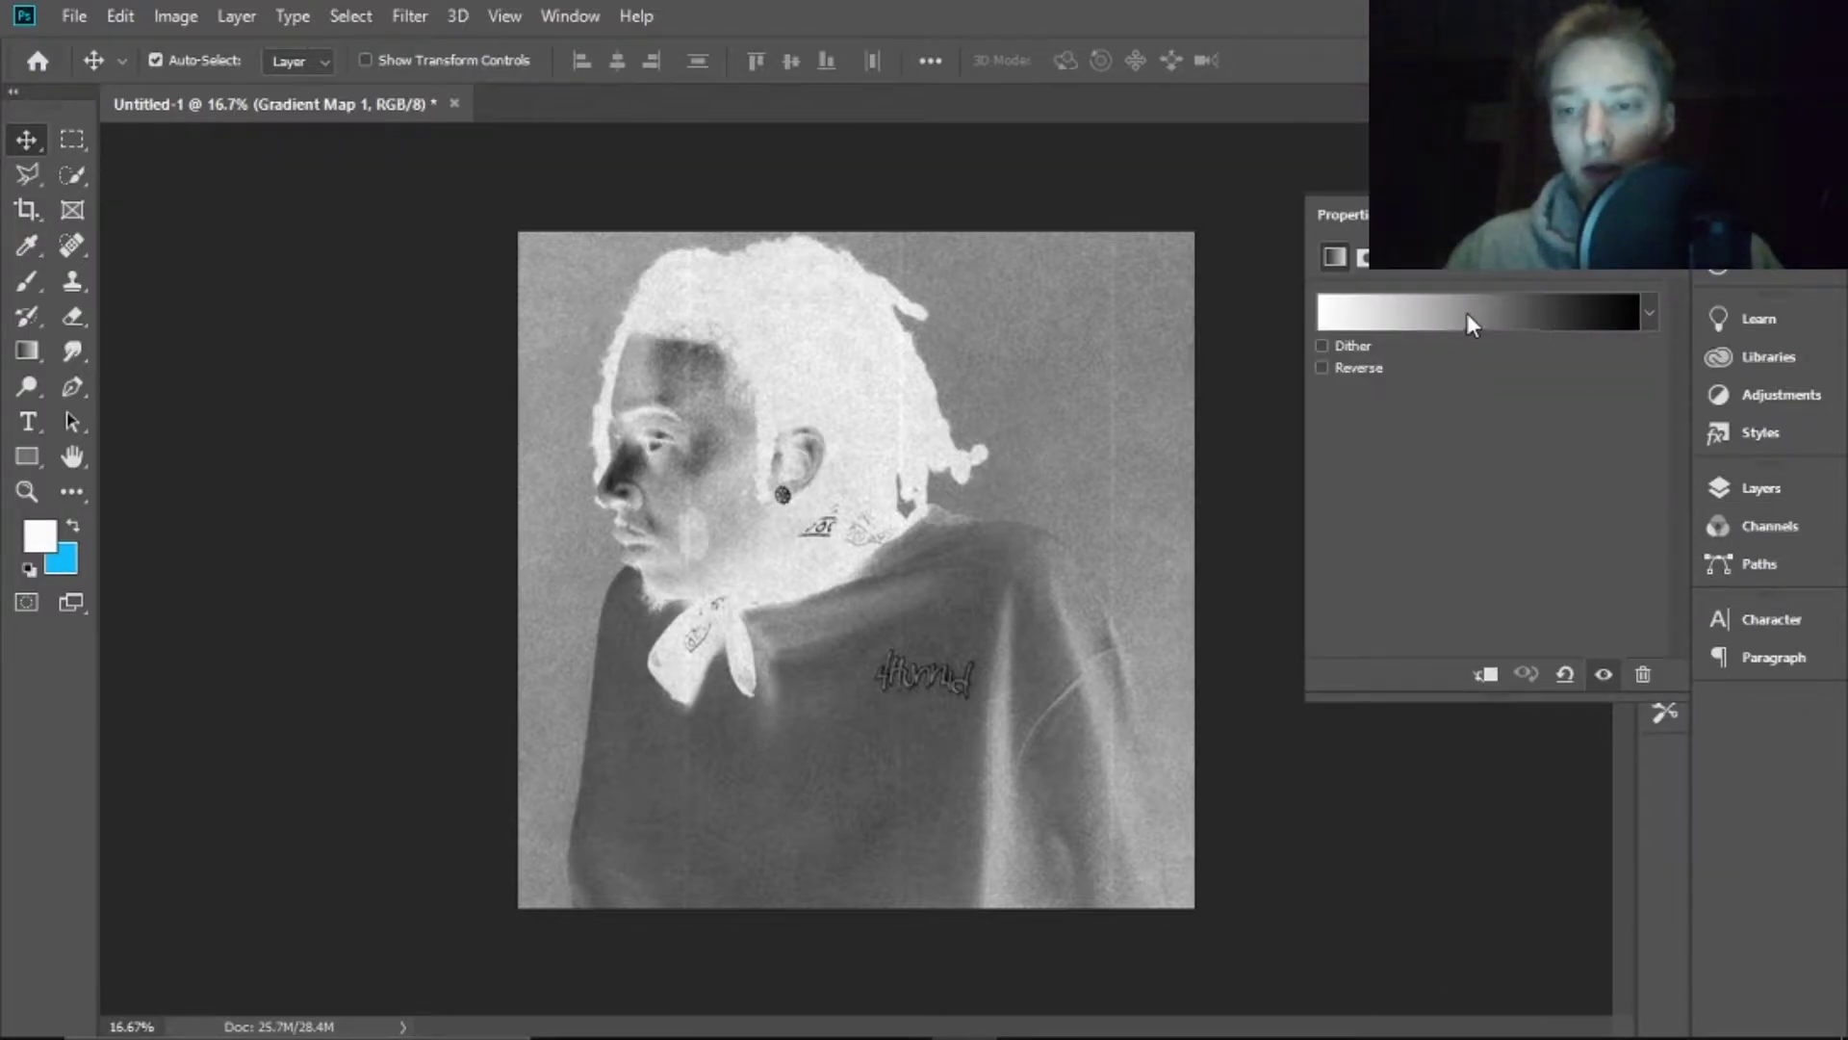
In the Gradient Editor, set the black end stop to dark purple
left_click(1466, 314)
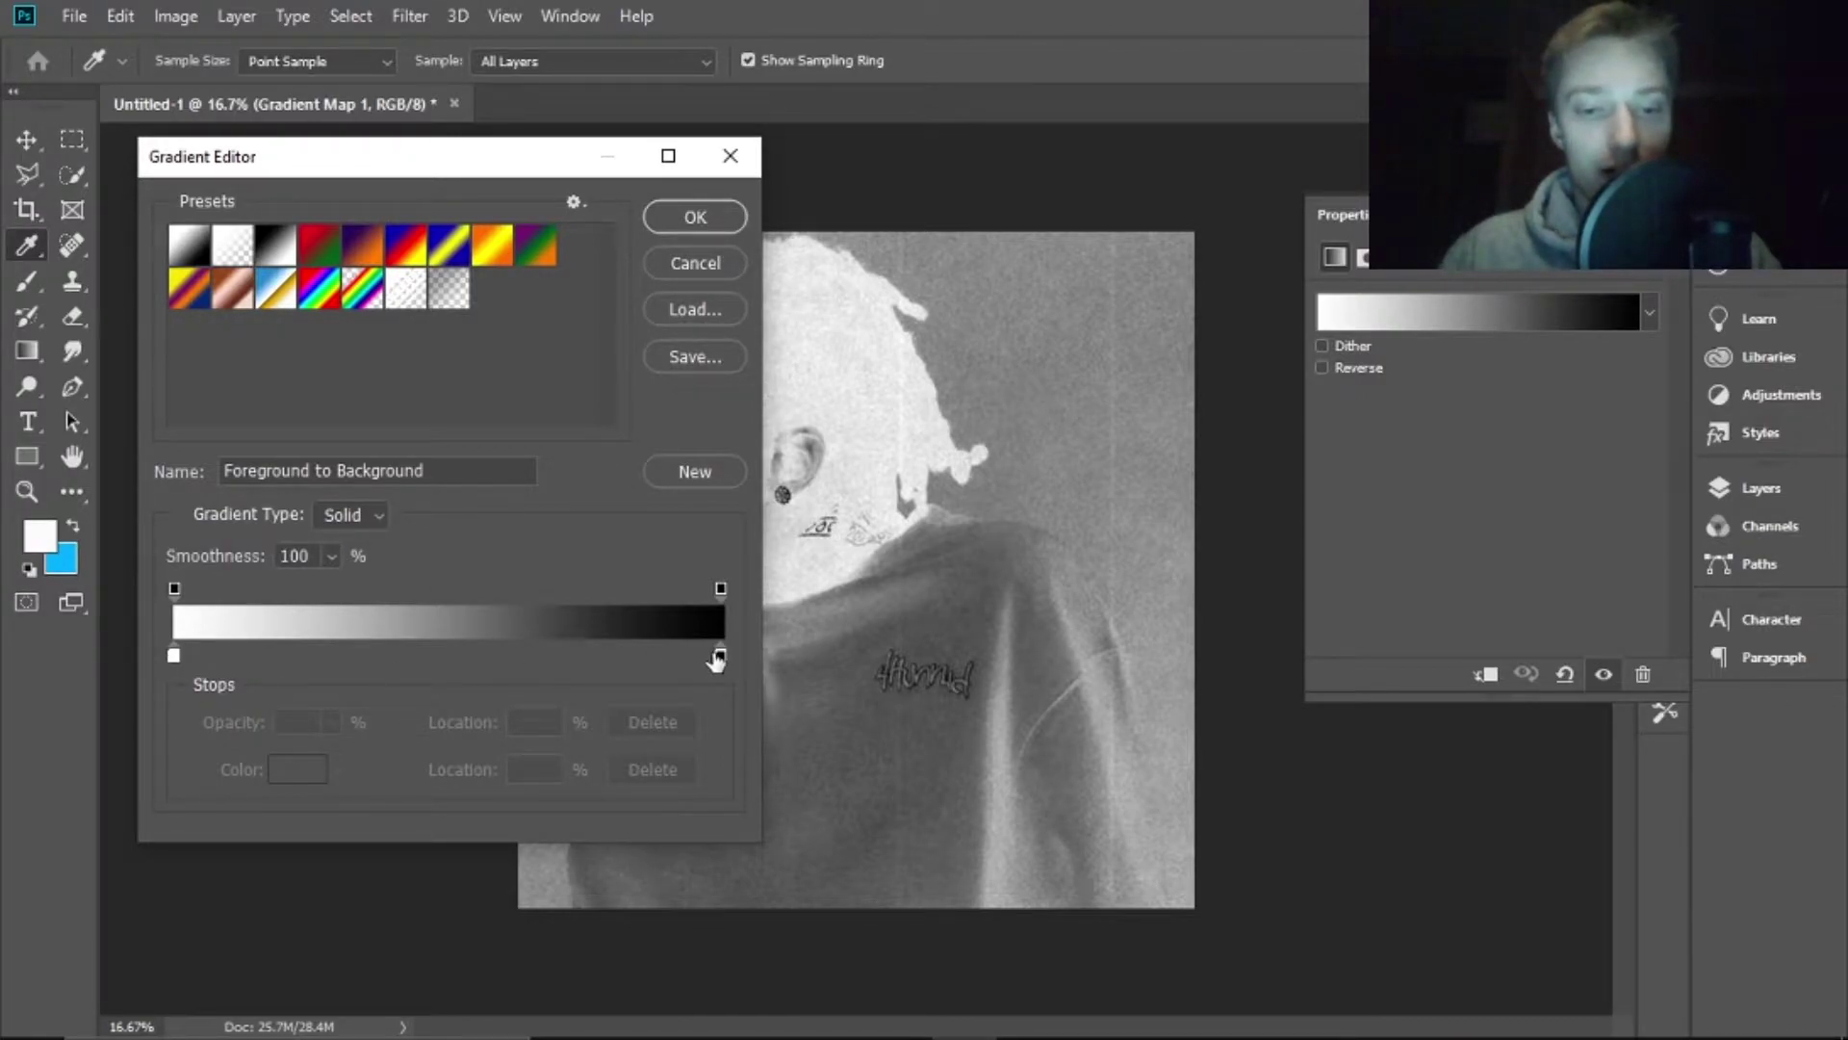
left_click(568, 654)
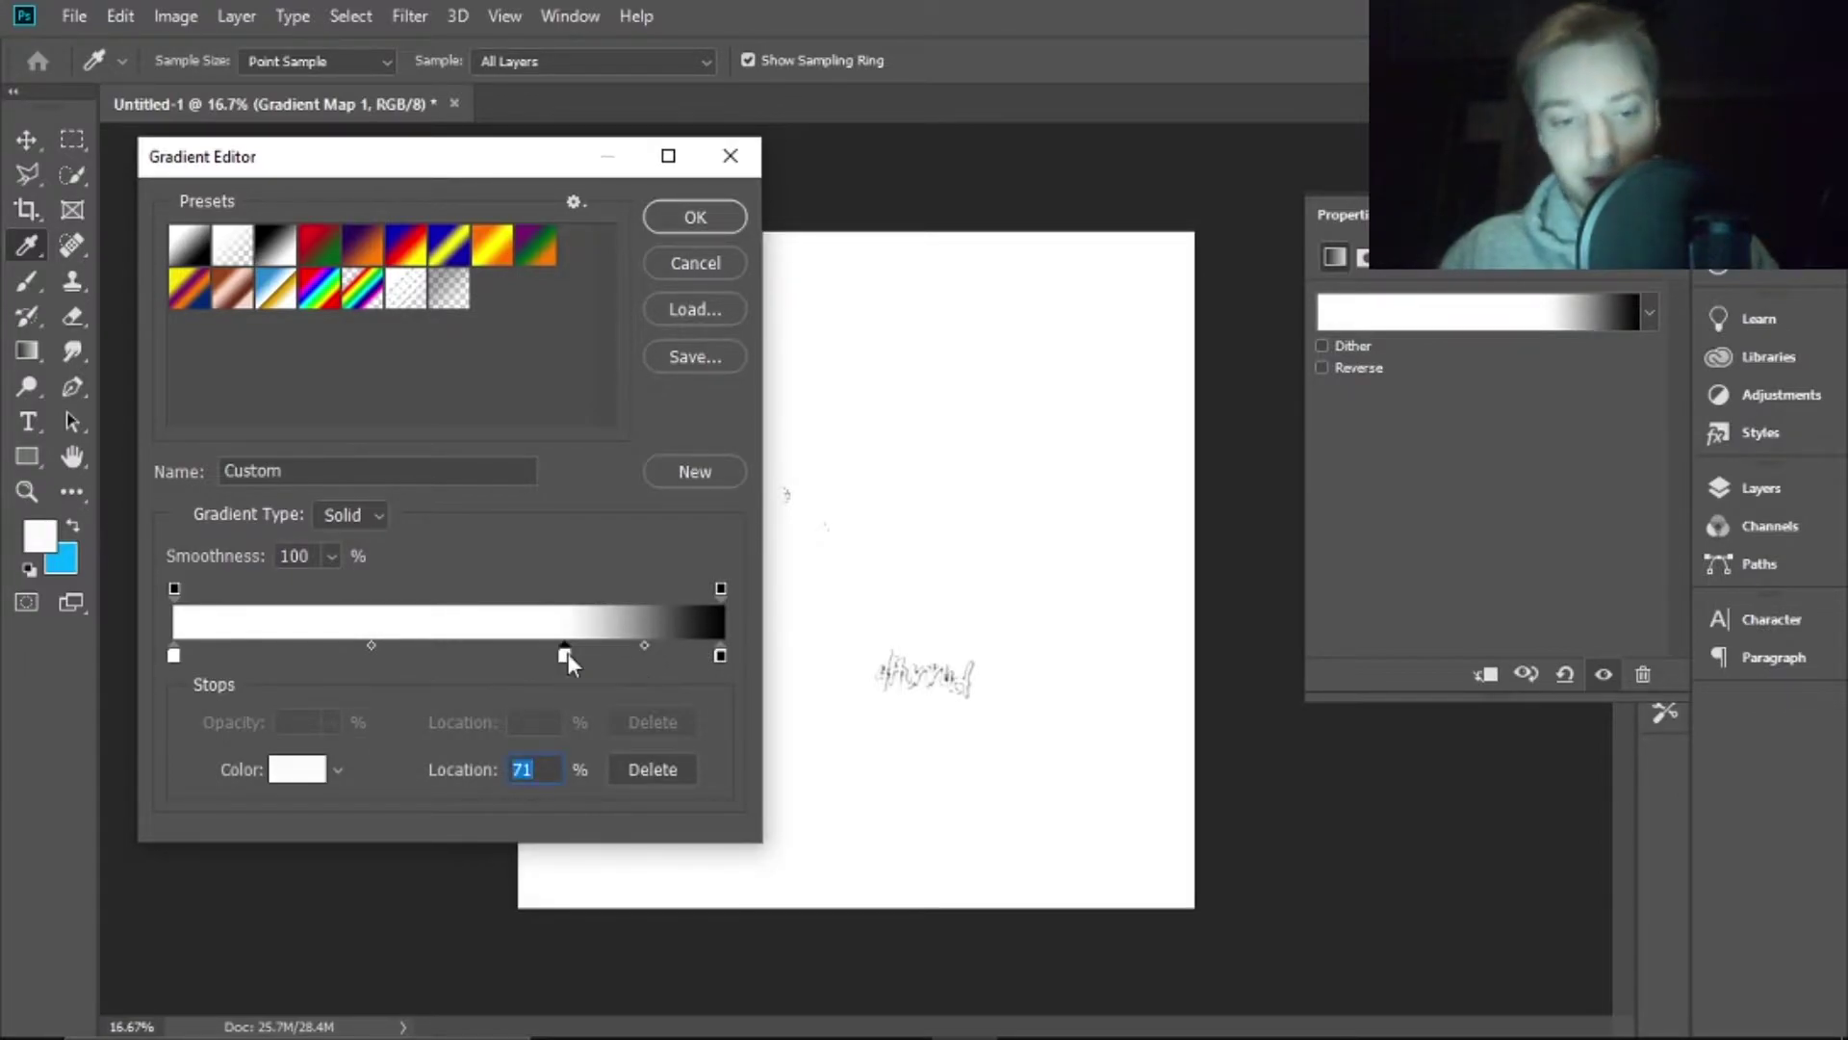
key("ctrl+z")
left_click(719, 654)
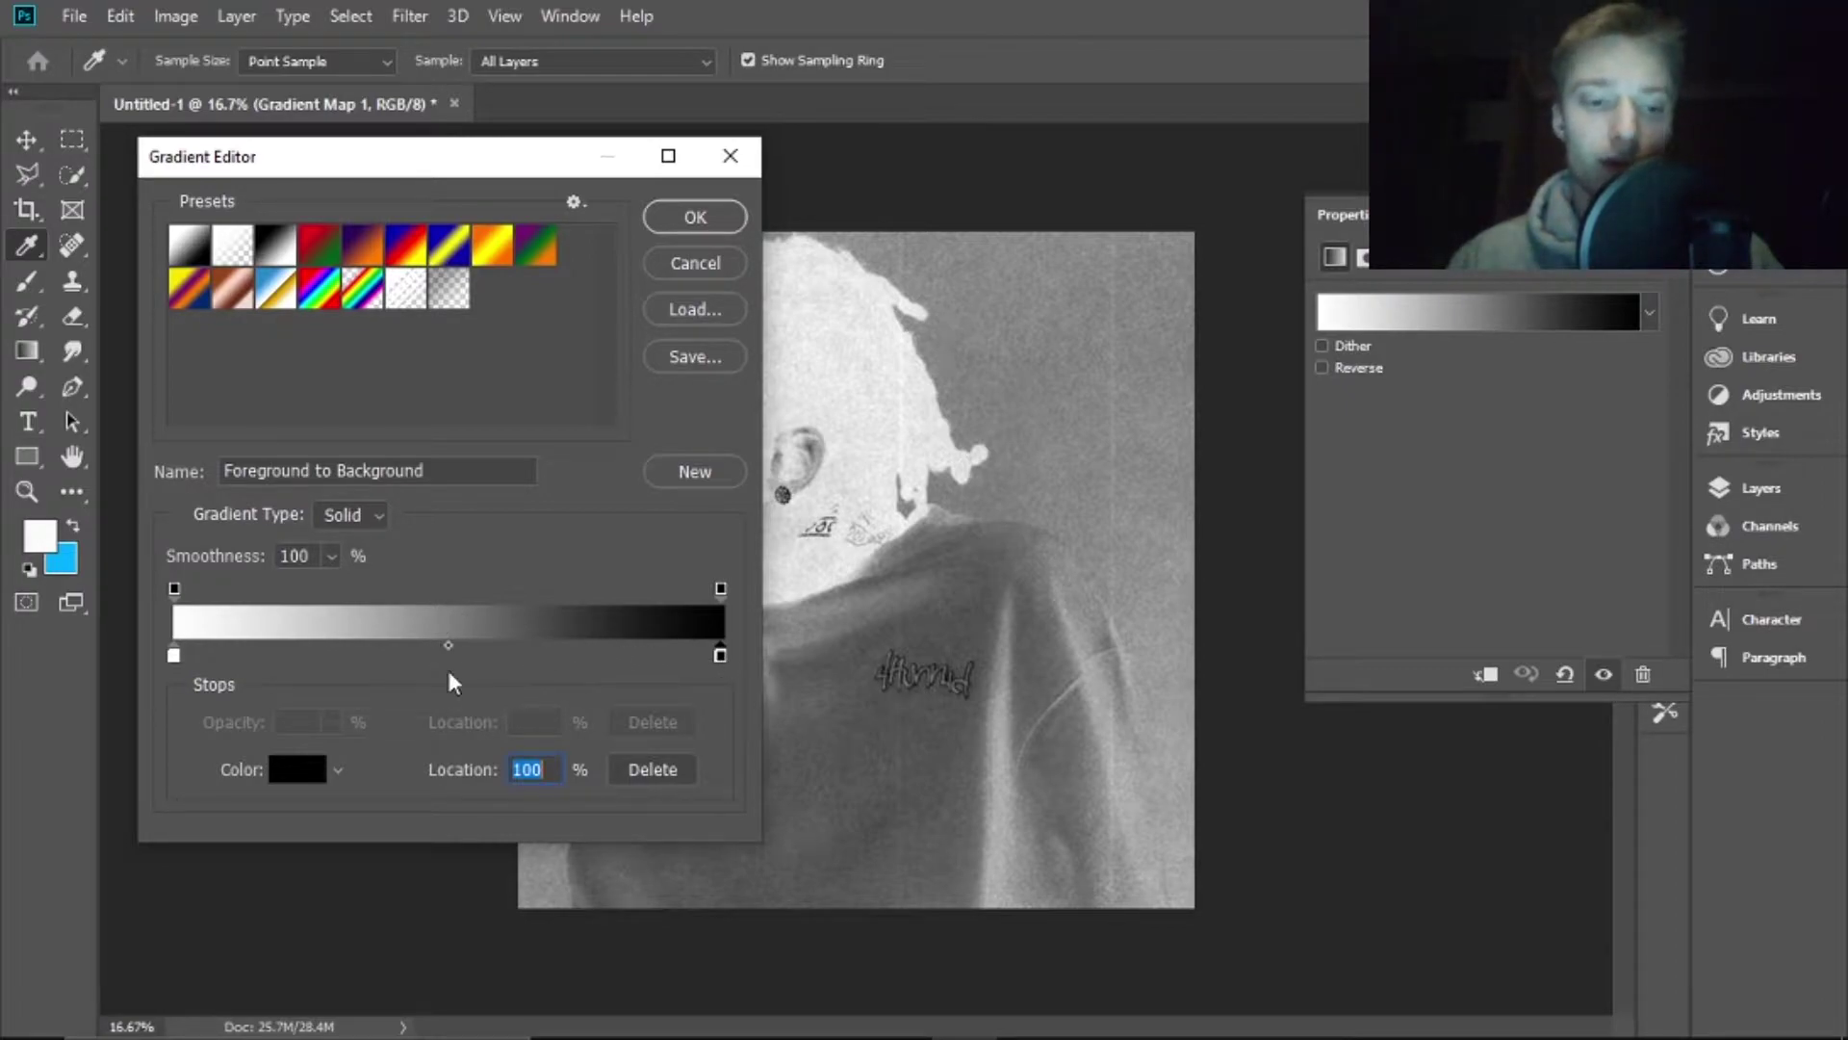
double_click(721, 655)
left_click(1339, 671)
left_click(1262, 742)
left_click_drag(1262, 742, 1265, 772)
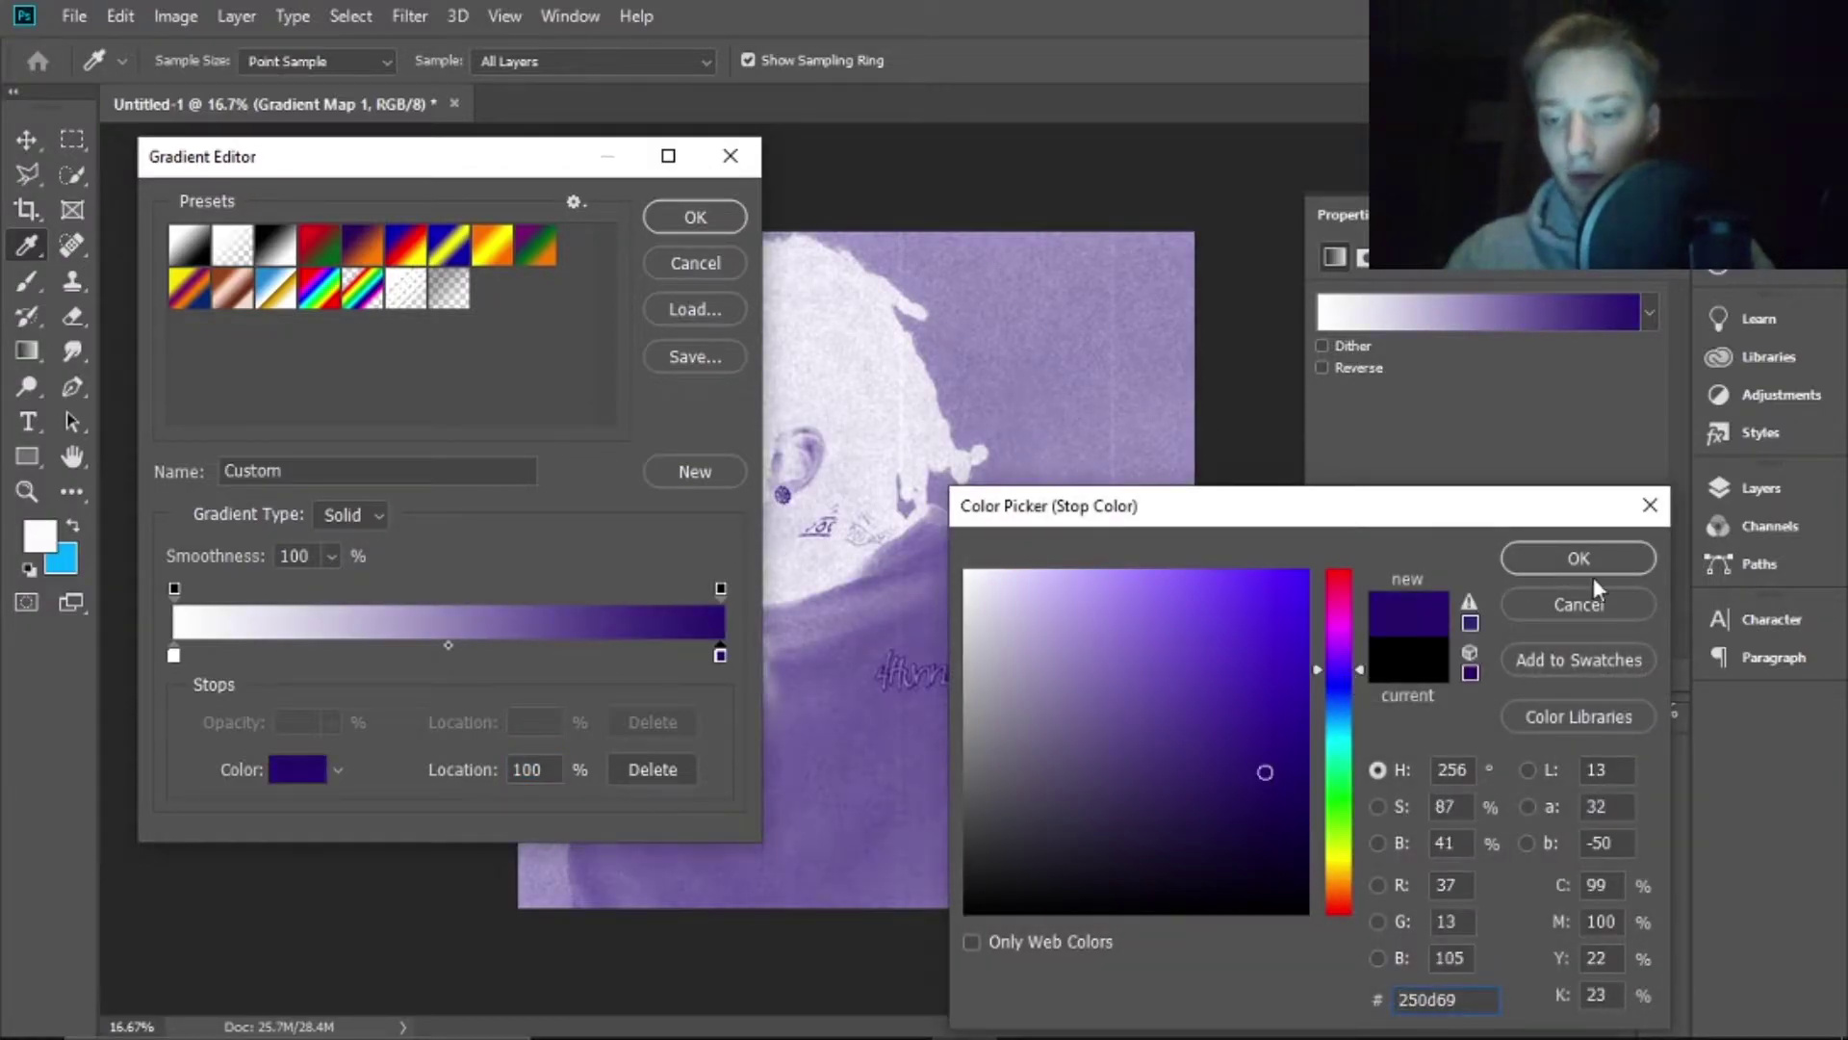
left_click(1579, 559)
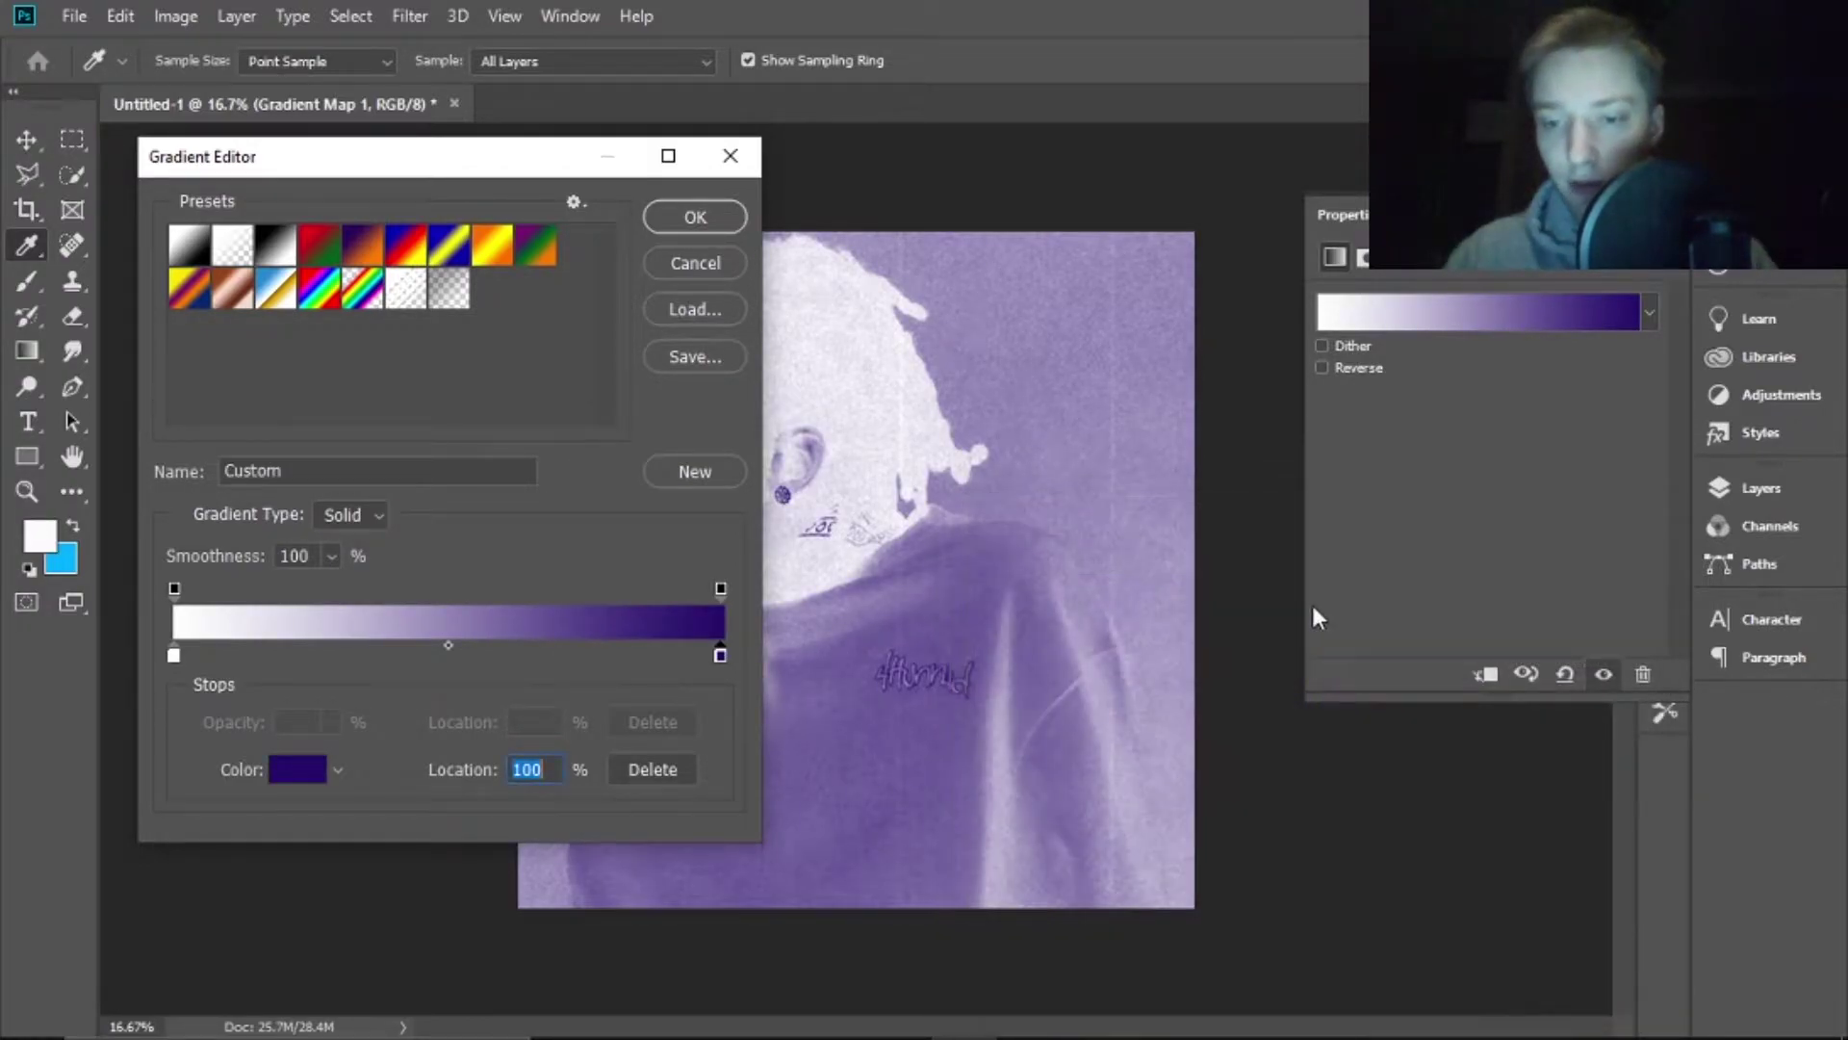
Add a blue colour stop at 74% and a medium red stop at 49%
left_click(577, 656)
double_click(582, 656)
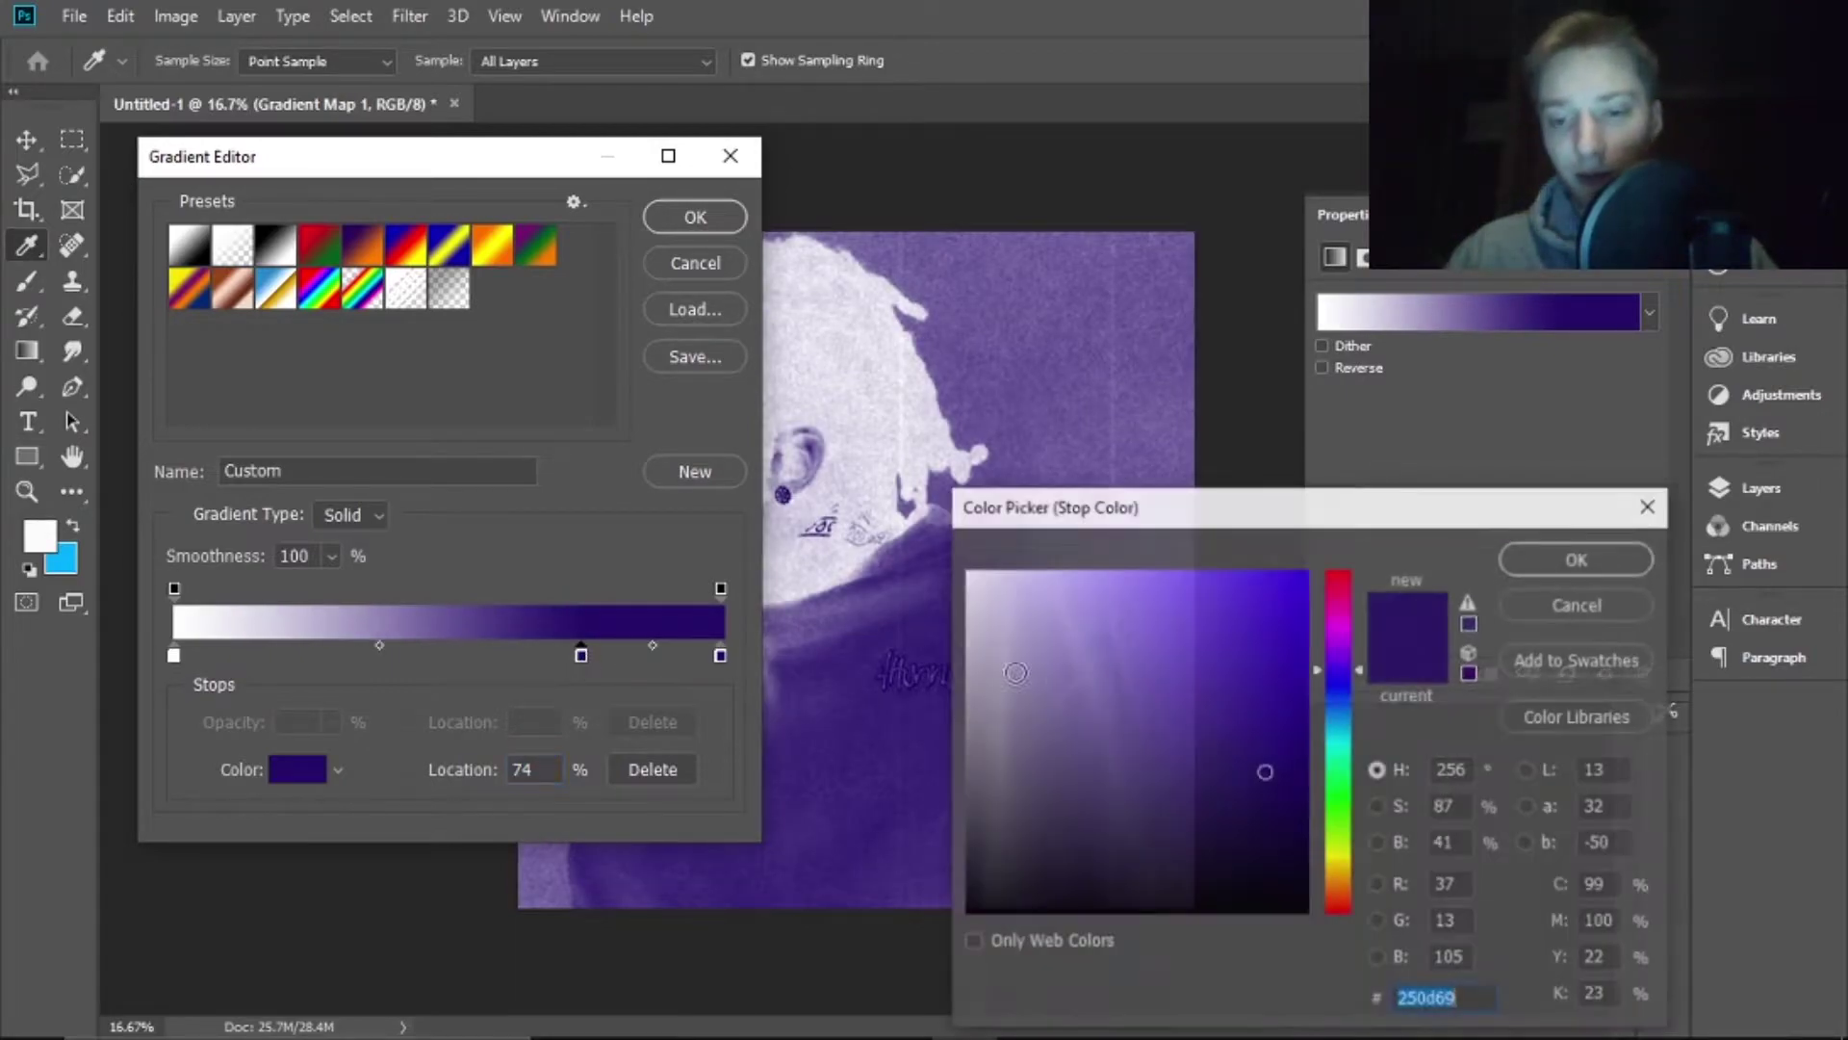
left_click_drag(1349, 692, 1347, 707)
left_click(1579, 559)
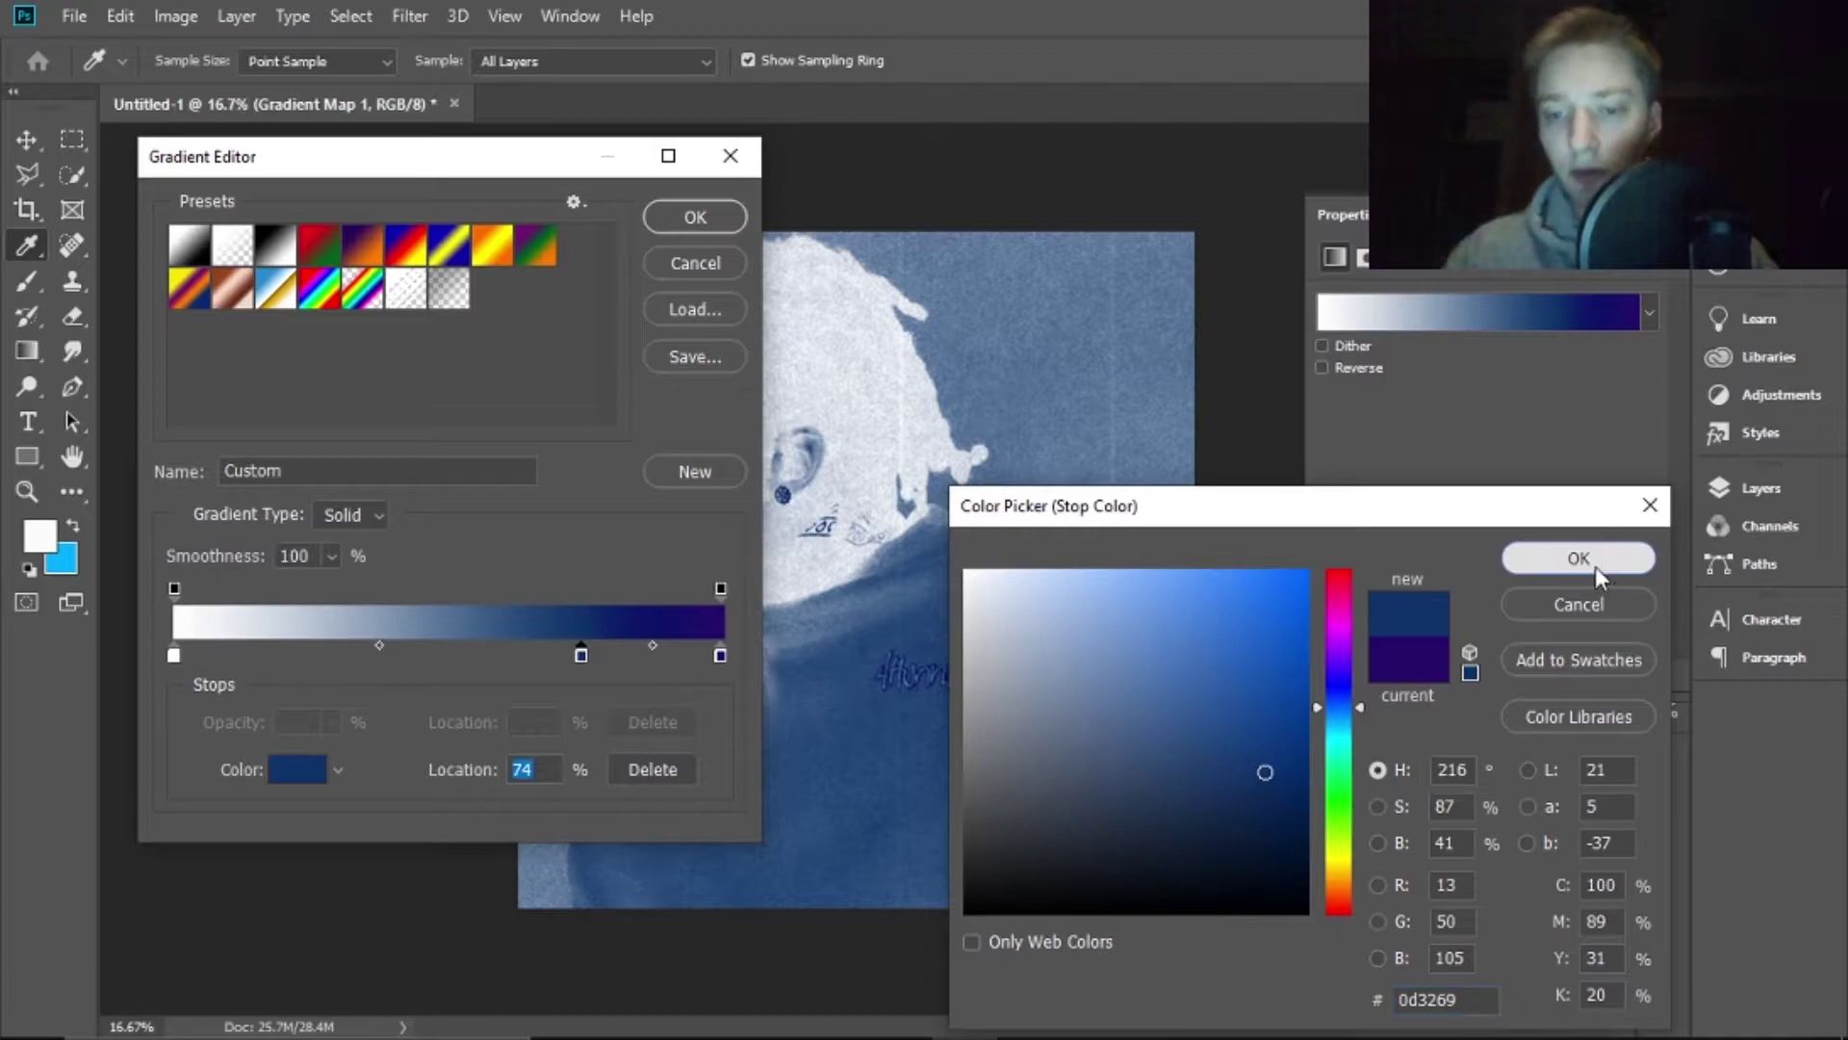
left_click(440, 656)
double_click(440, 656)
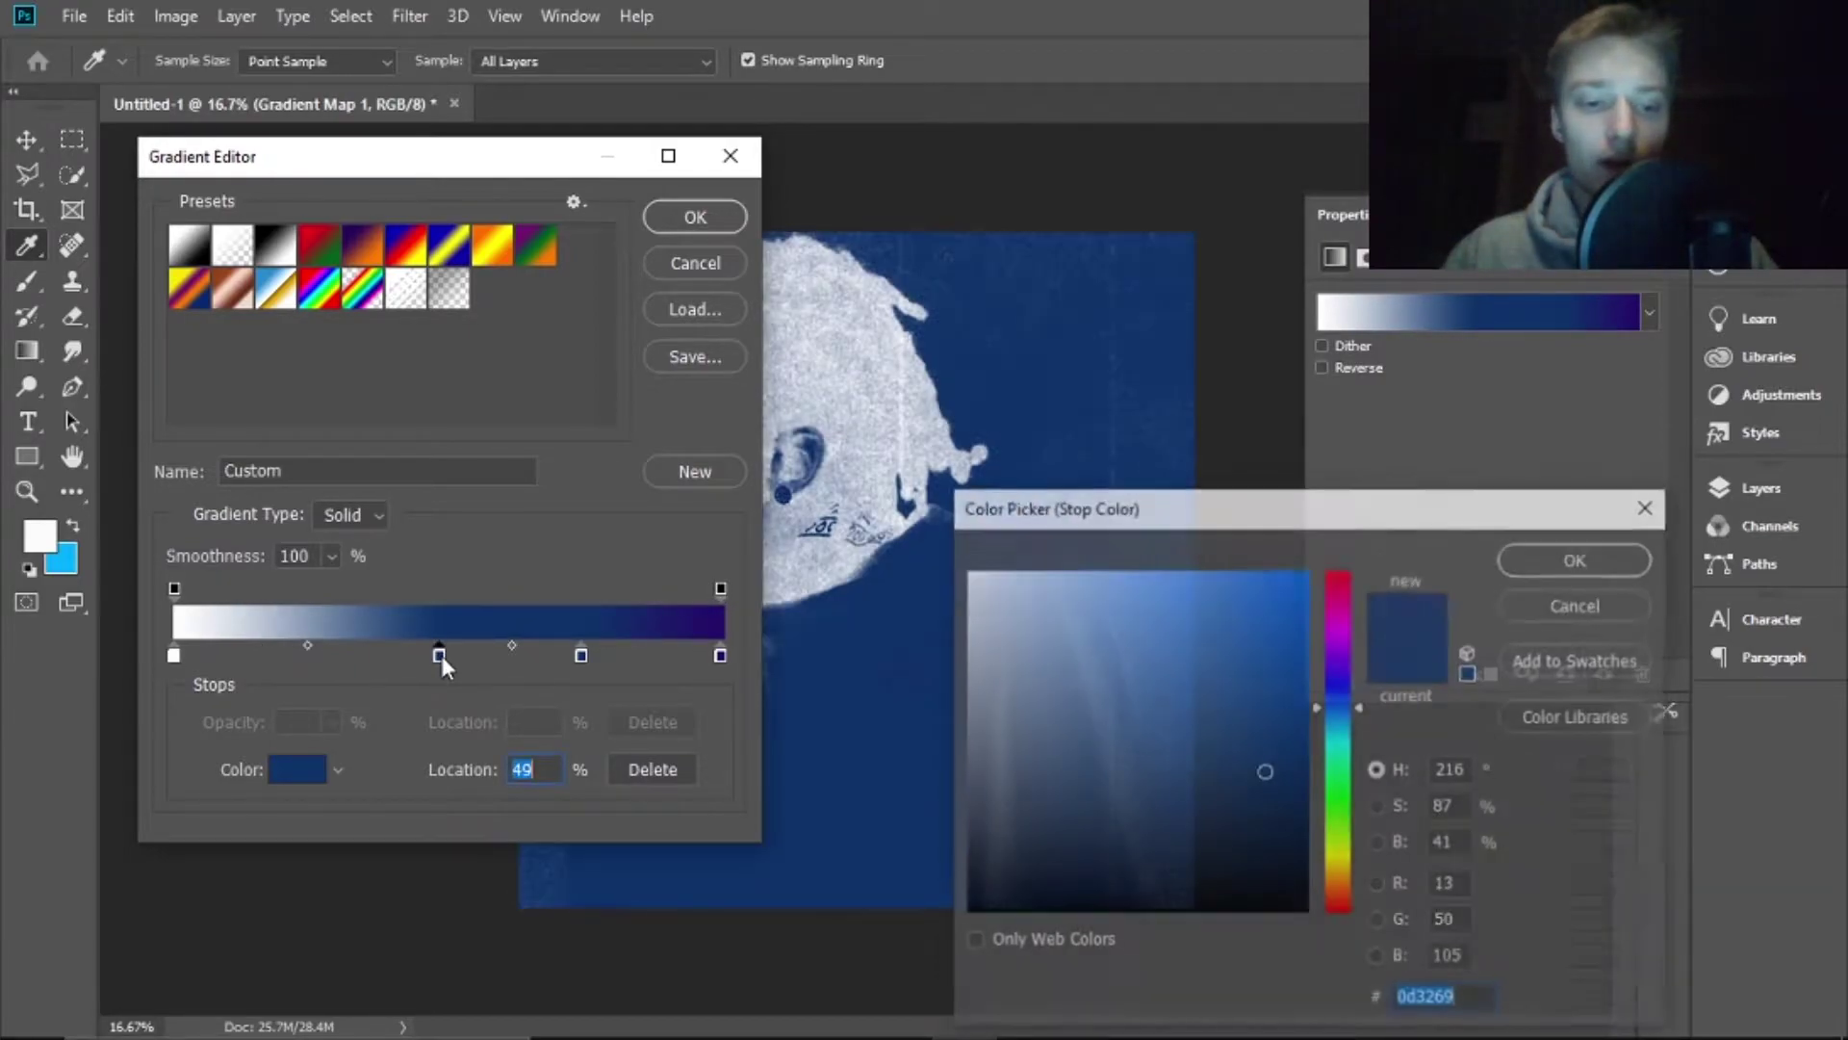
left_click_drag(1334, 614, 1338, 571)
mouse_move(1216, 652)
left_mouse_down()
mouse_move(1222, 625)
mouse_move(1219, 643)
left_mouse_up()
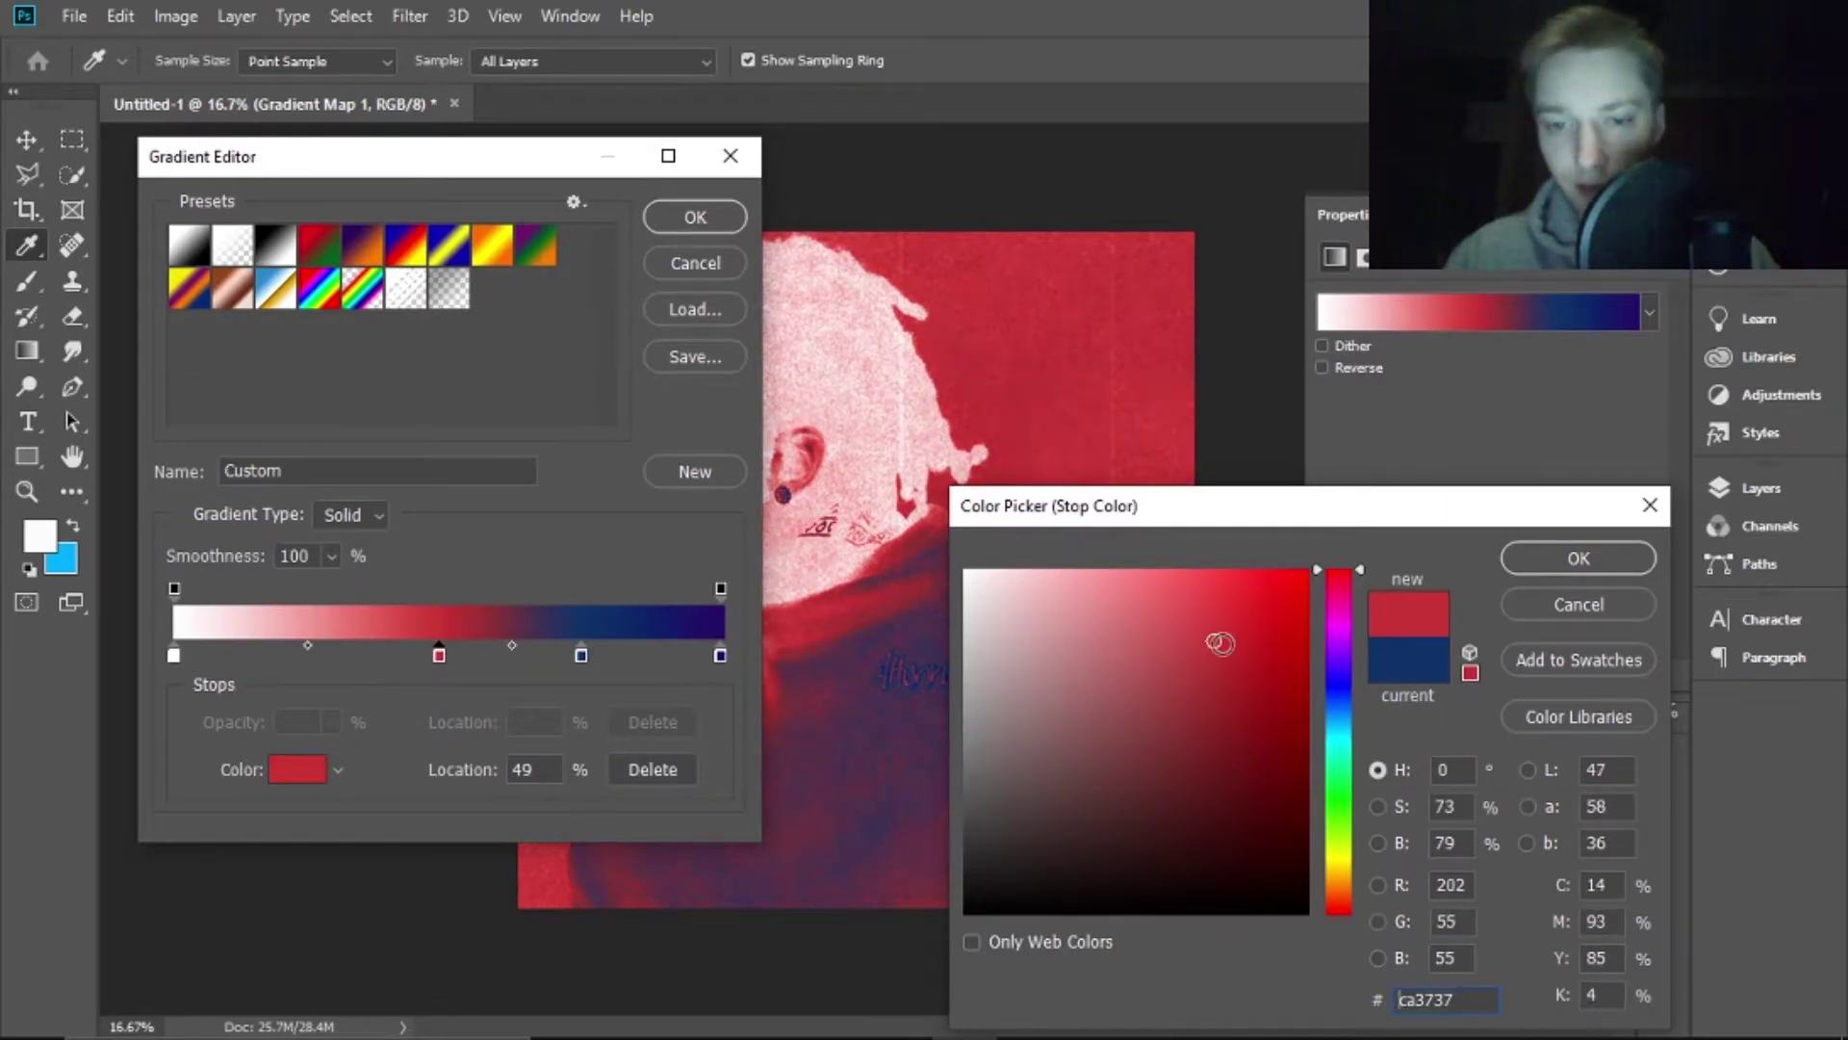
left_click(1578, 559)
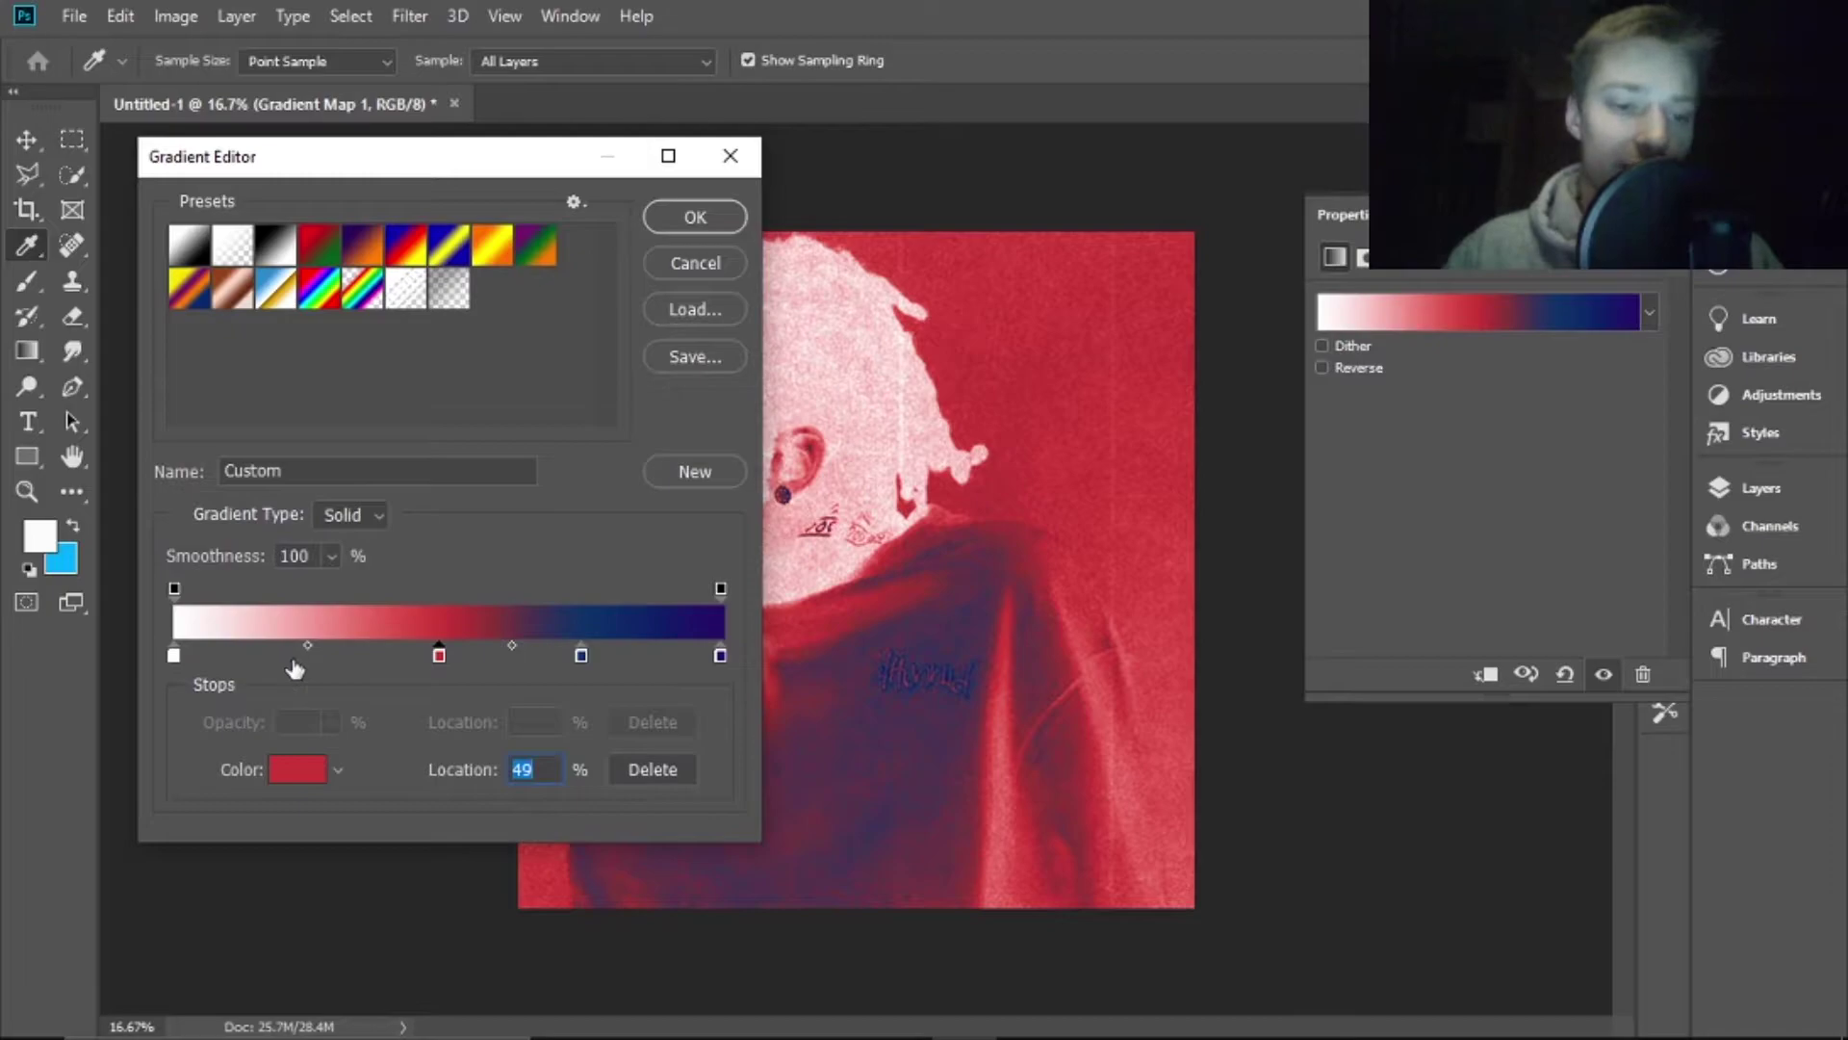
Add a bright yellow colour stop at 22%
left_click(294, 661)
double_click(292, 656)
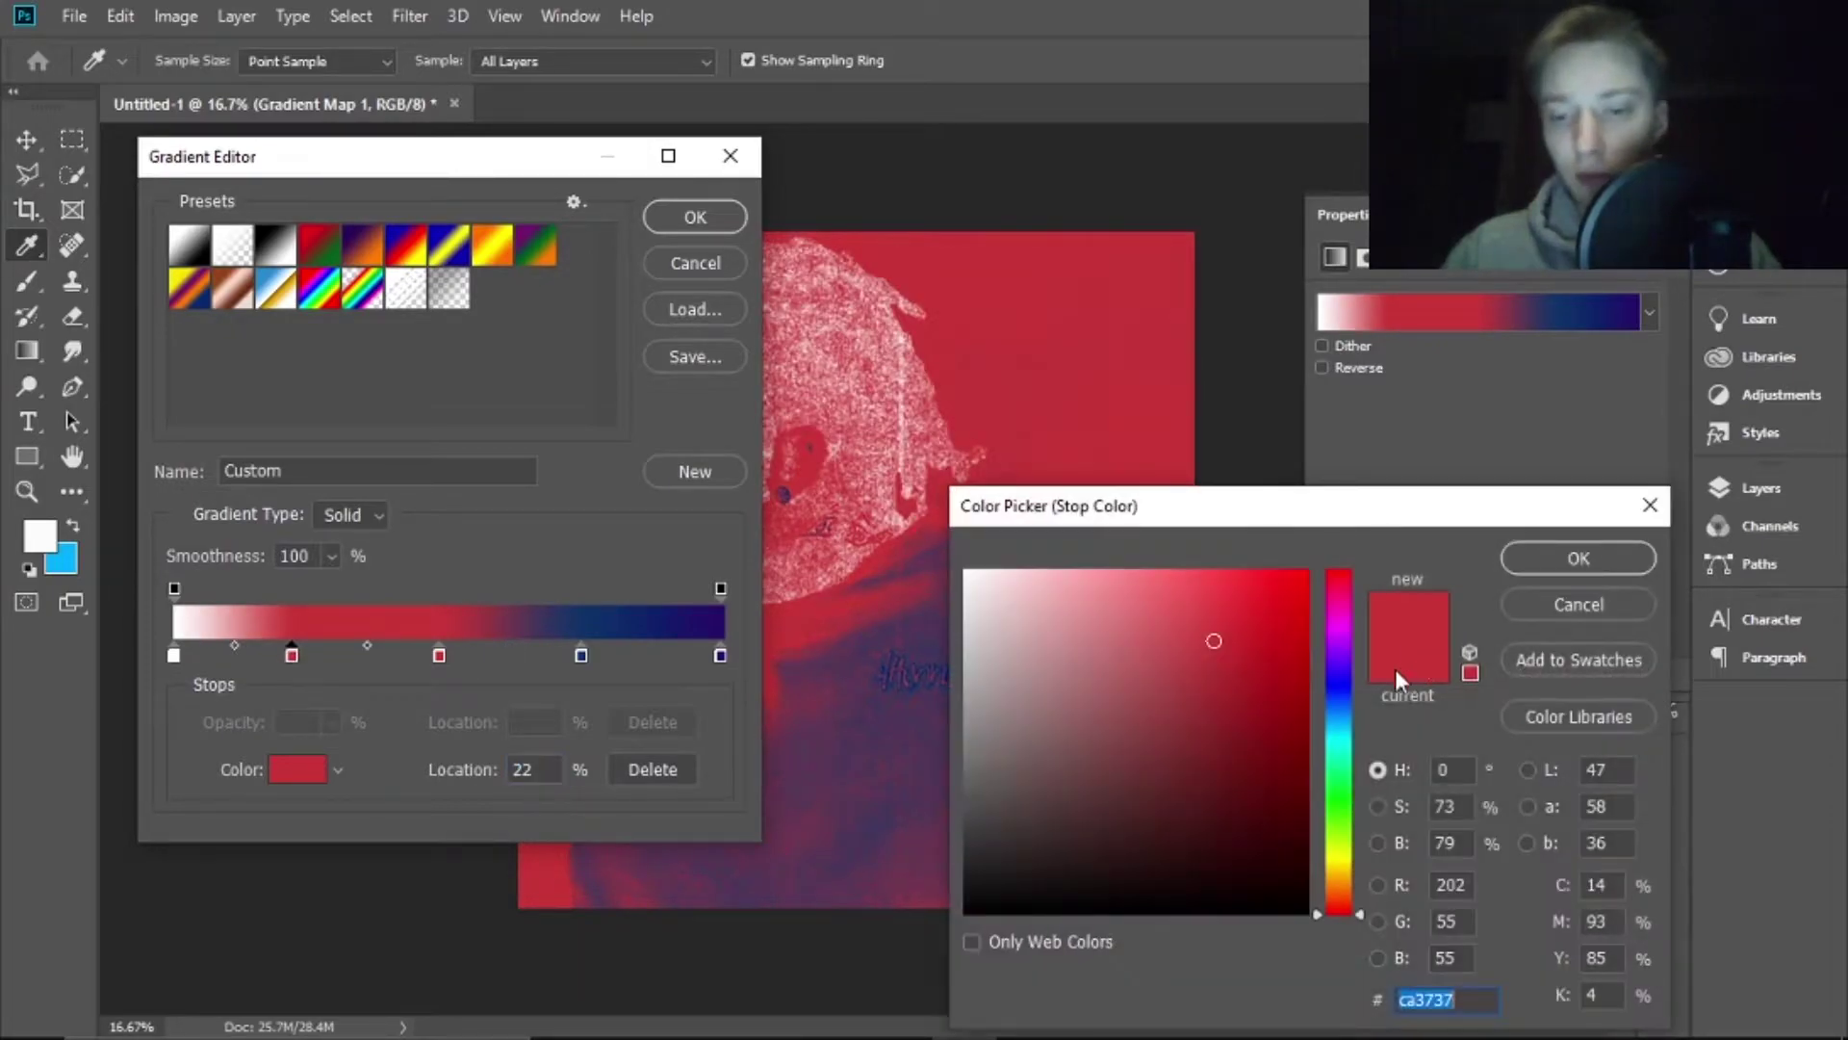
left_click_drag(1340, 781, 1343, 854)
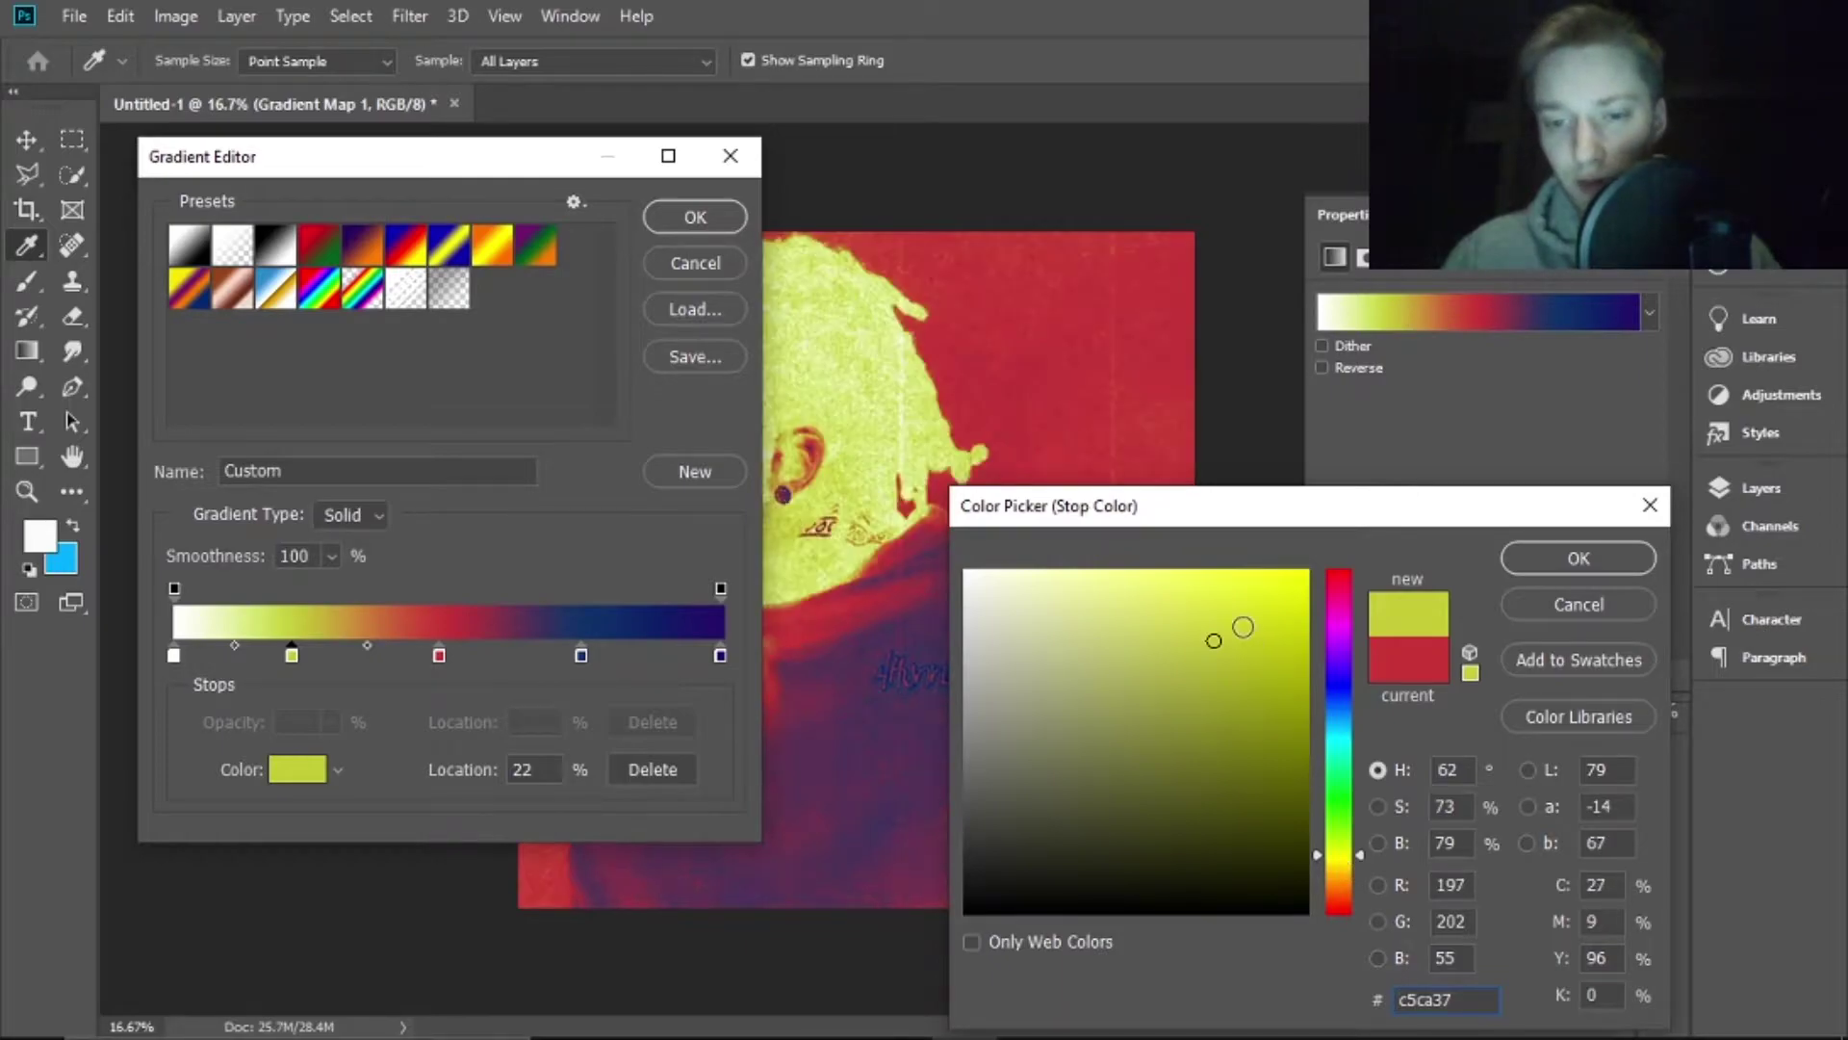
left_click_drag(1213, 640, 1232, 588)
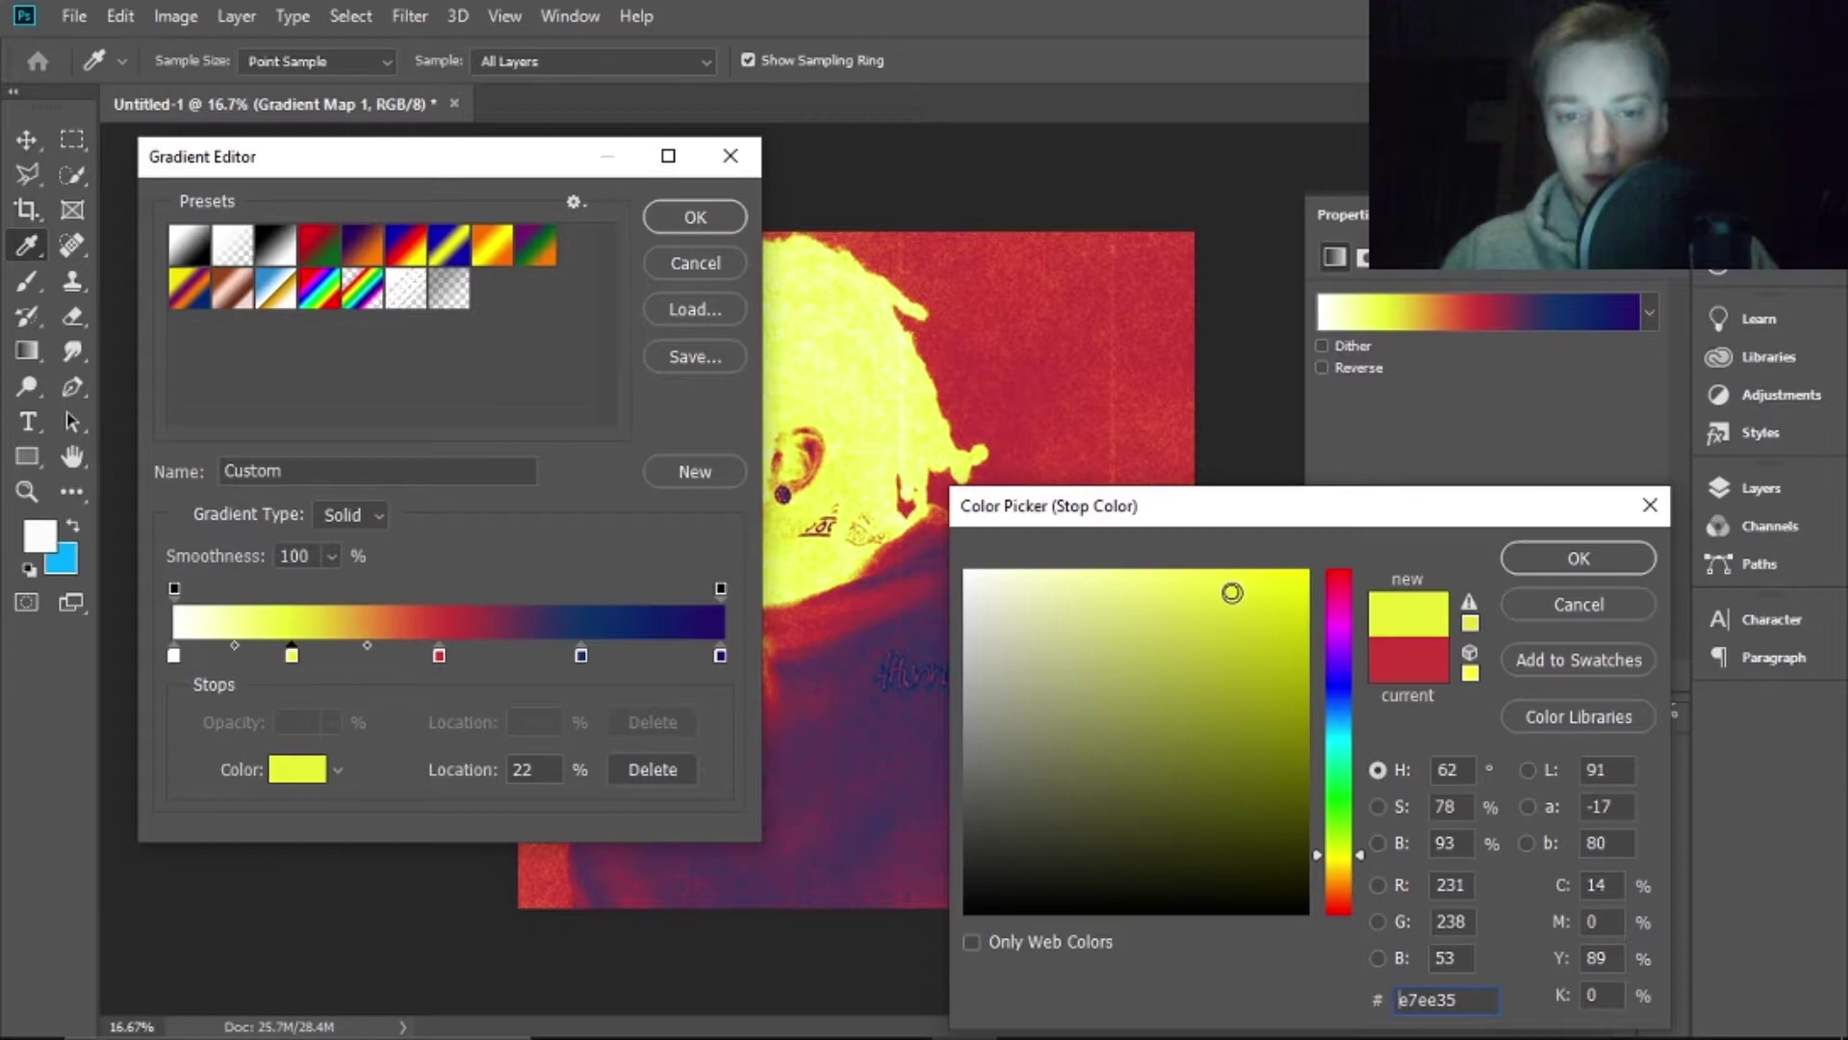
left_click(1619, 570)
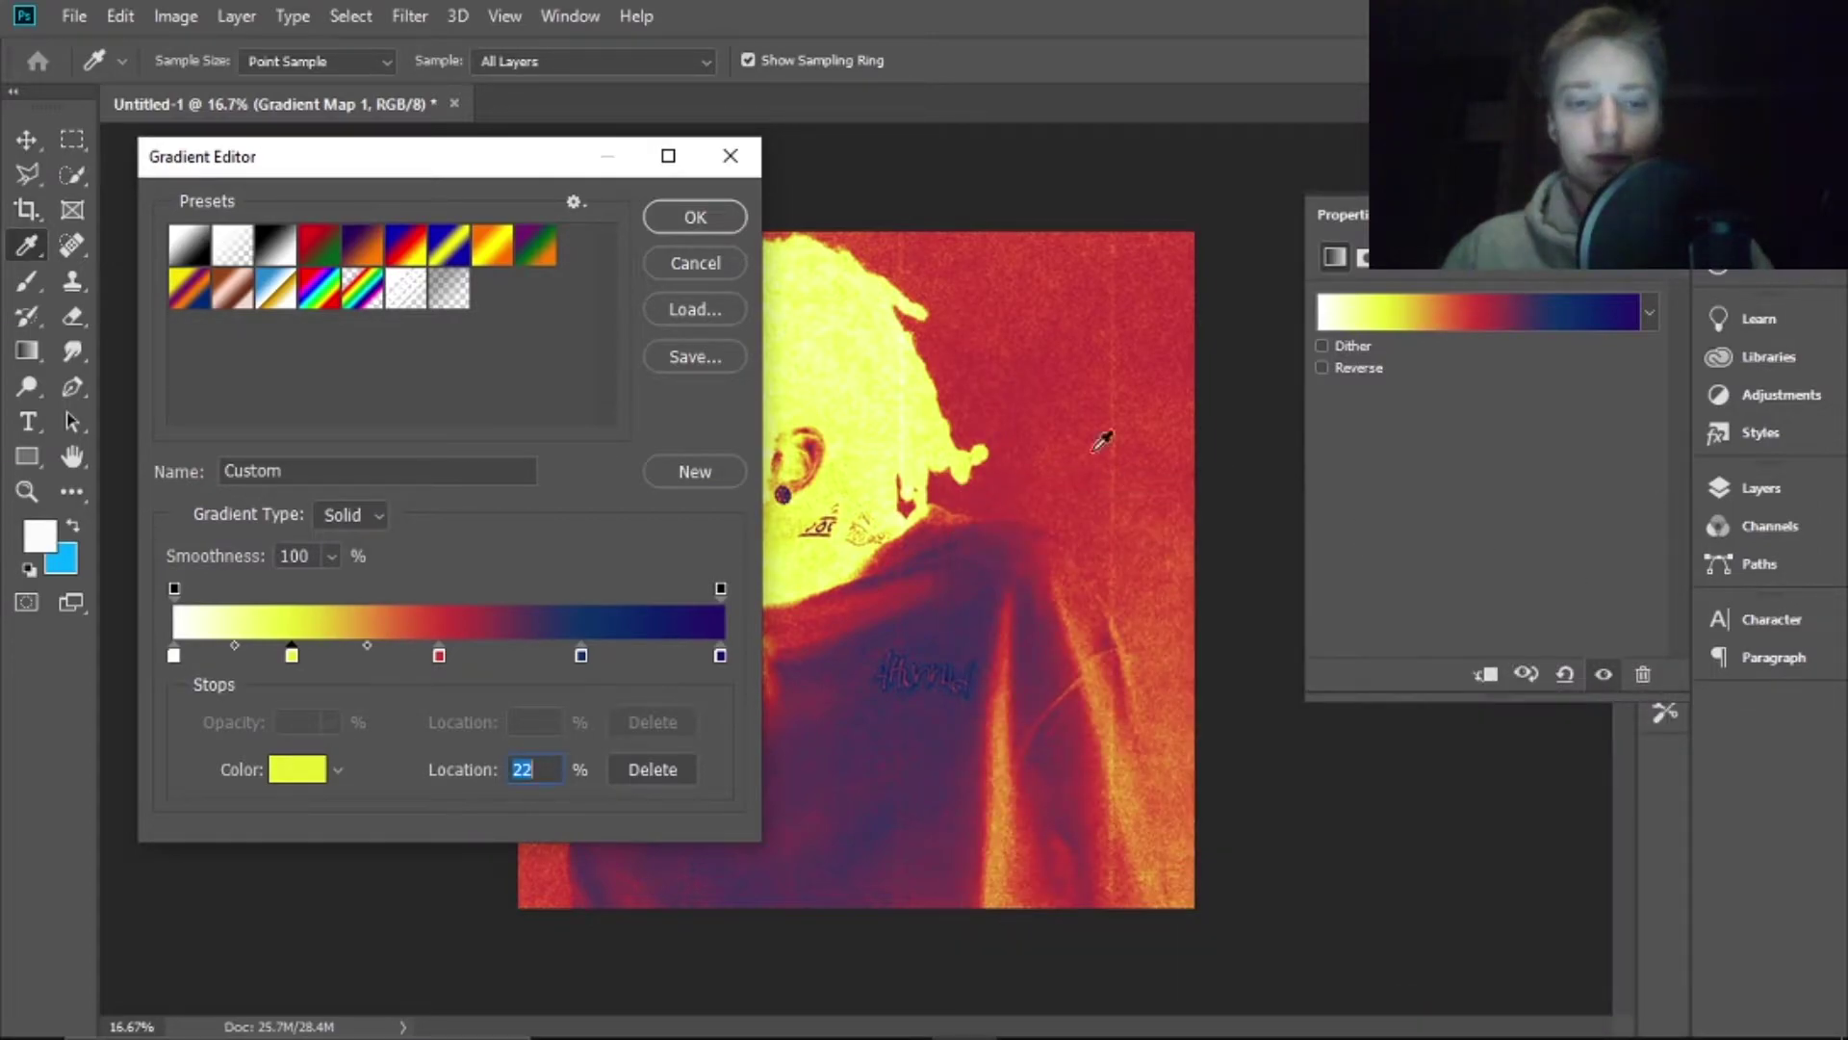
Accept the thermal gradient and place the ceKuk0XyWjQ photo as a new layer
left_click(722, 224)
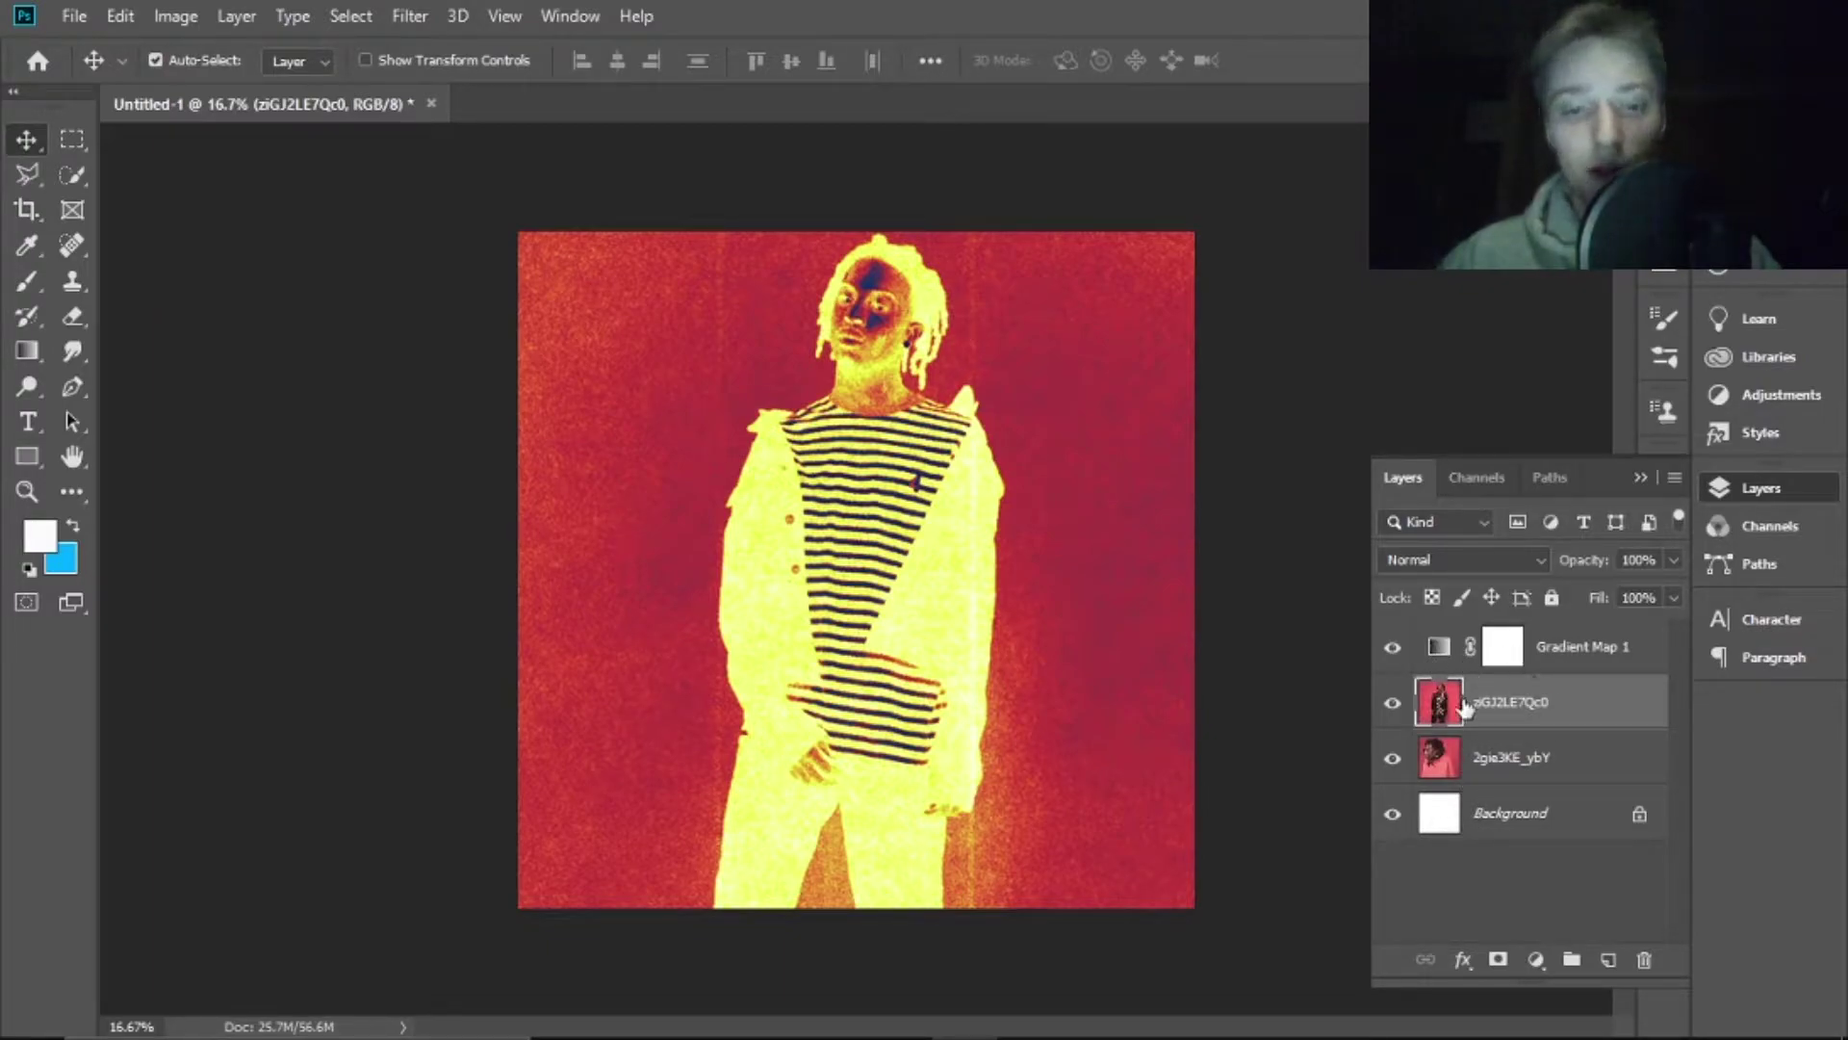
left_click(74, 17)
left_click(202, 525)
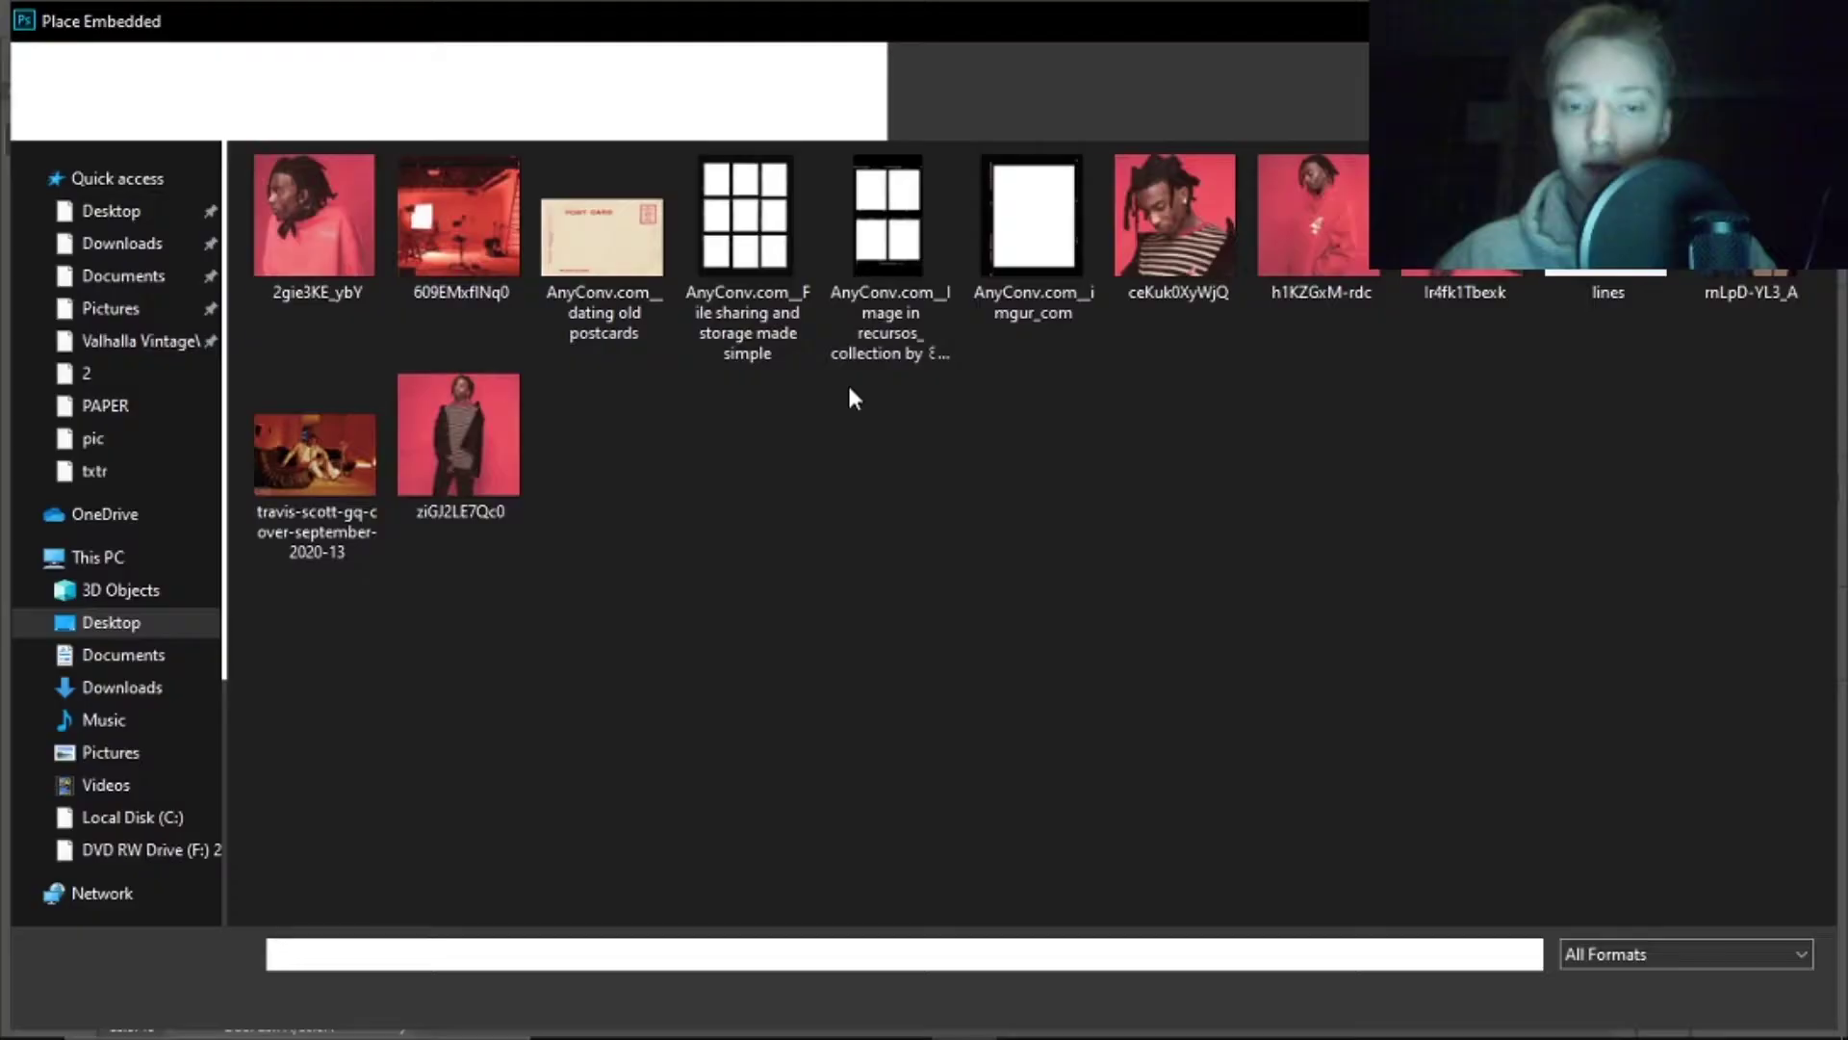
double_click(1168, 229)
Place the Ir4fk1Tbexk photo and stretch and centre it to fill the square canvas
left_click(74, 16)
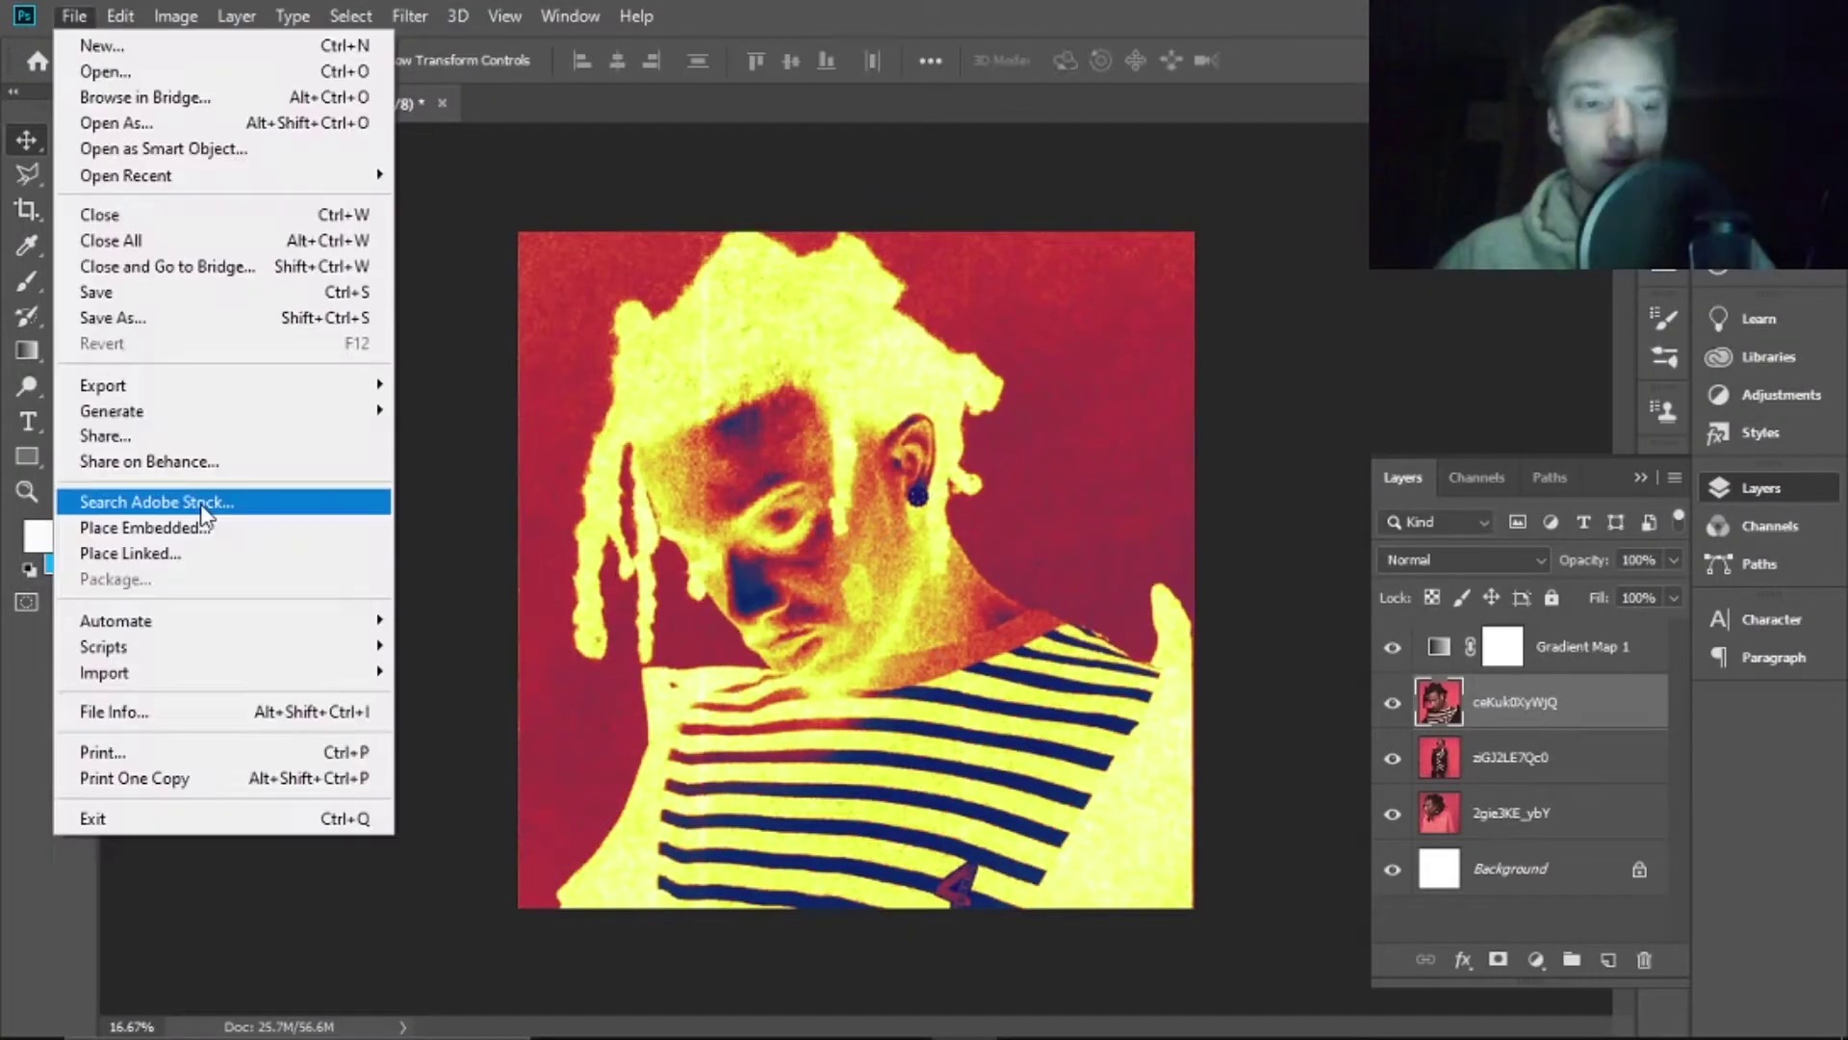
left_click(202, 525)
double_click(1464, 231)
key("Return")
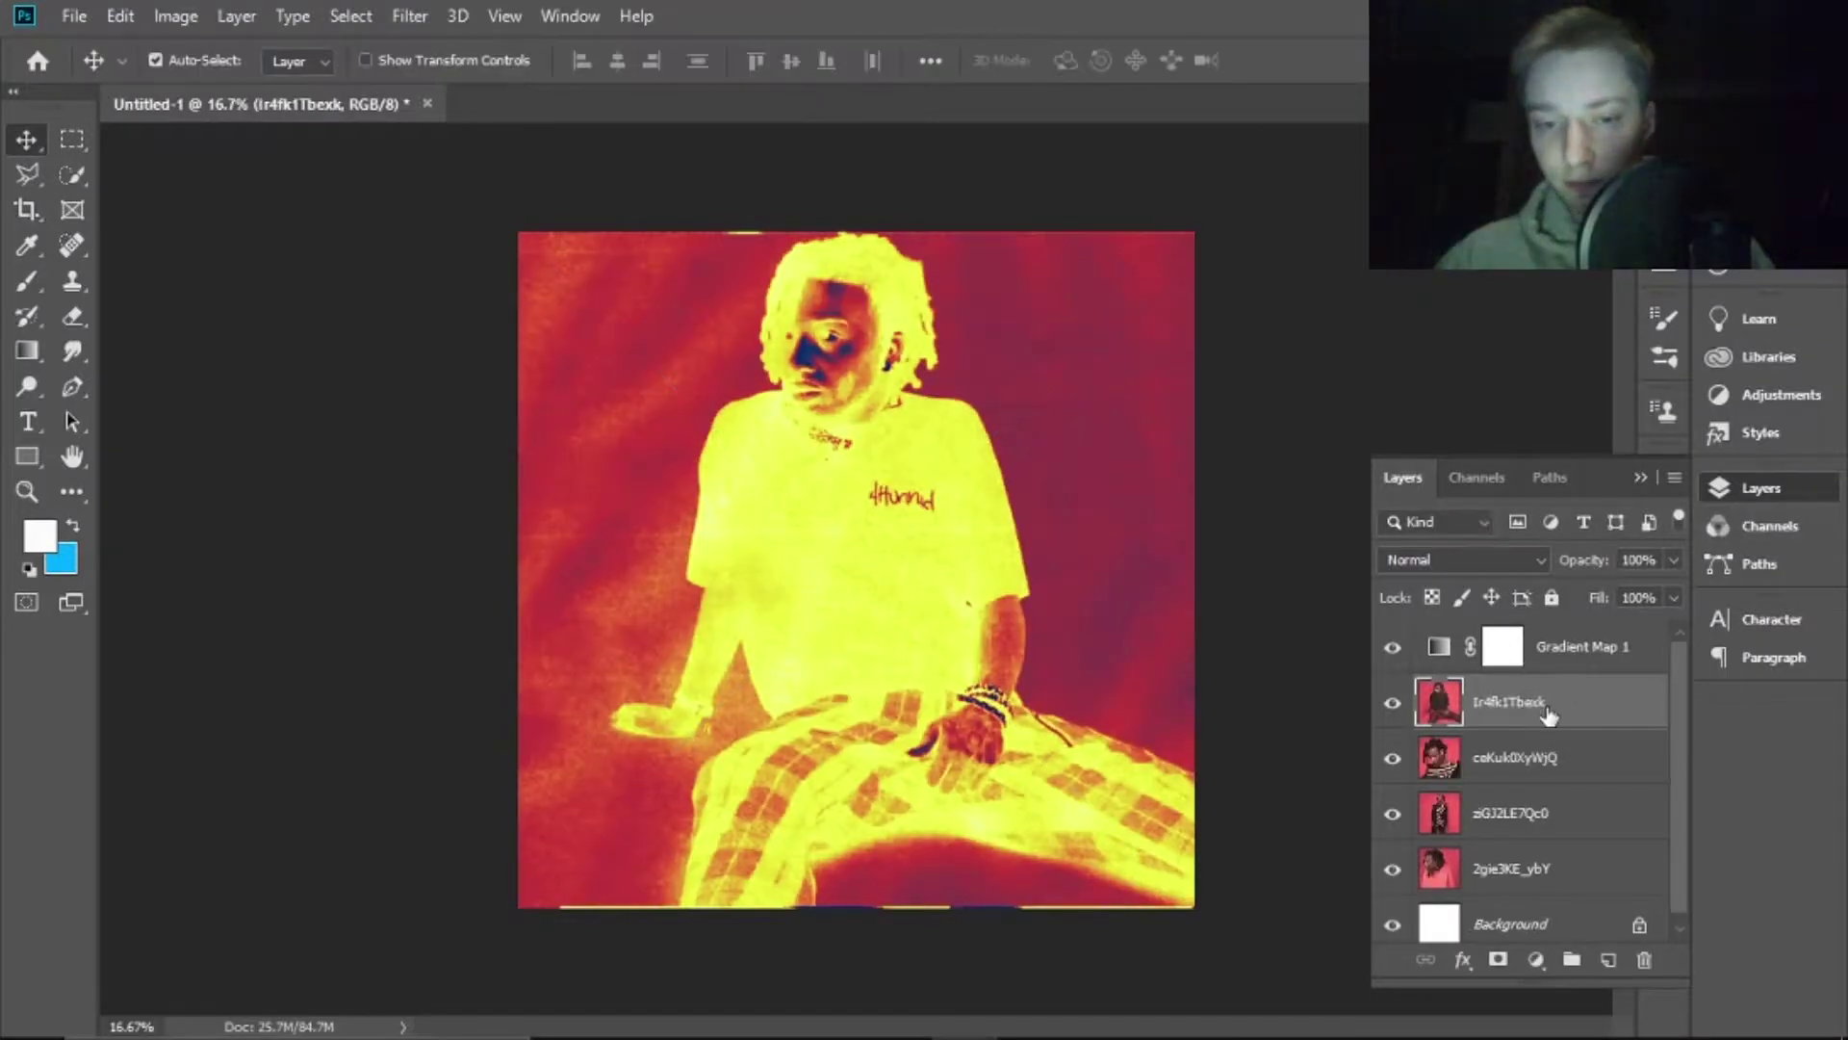
key("ctrl+t")
left_click_drag(856, 905, 856, 910)
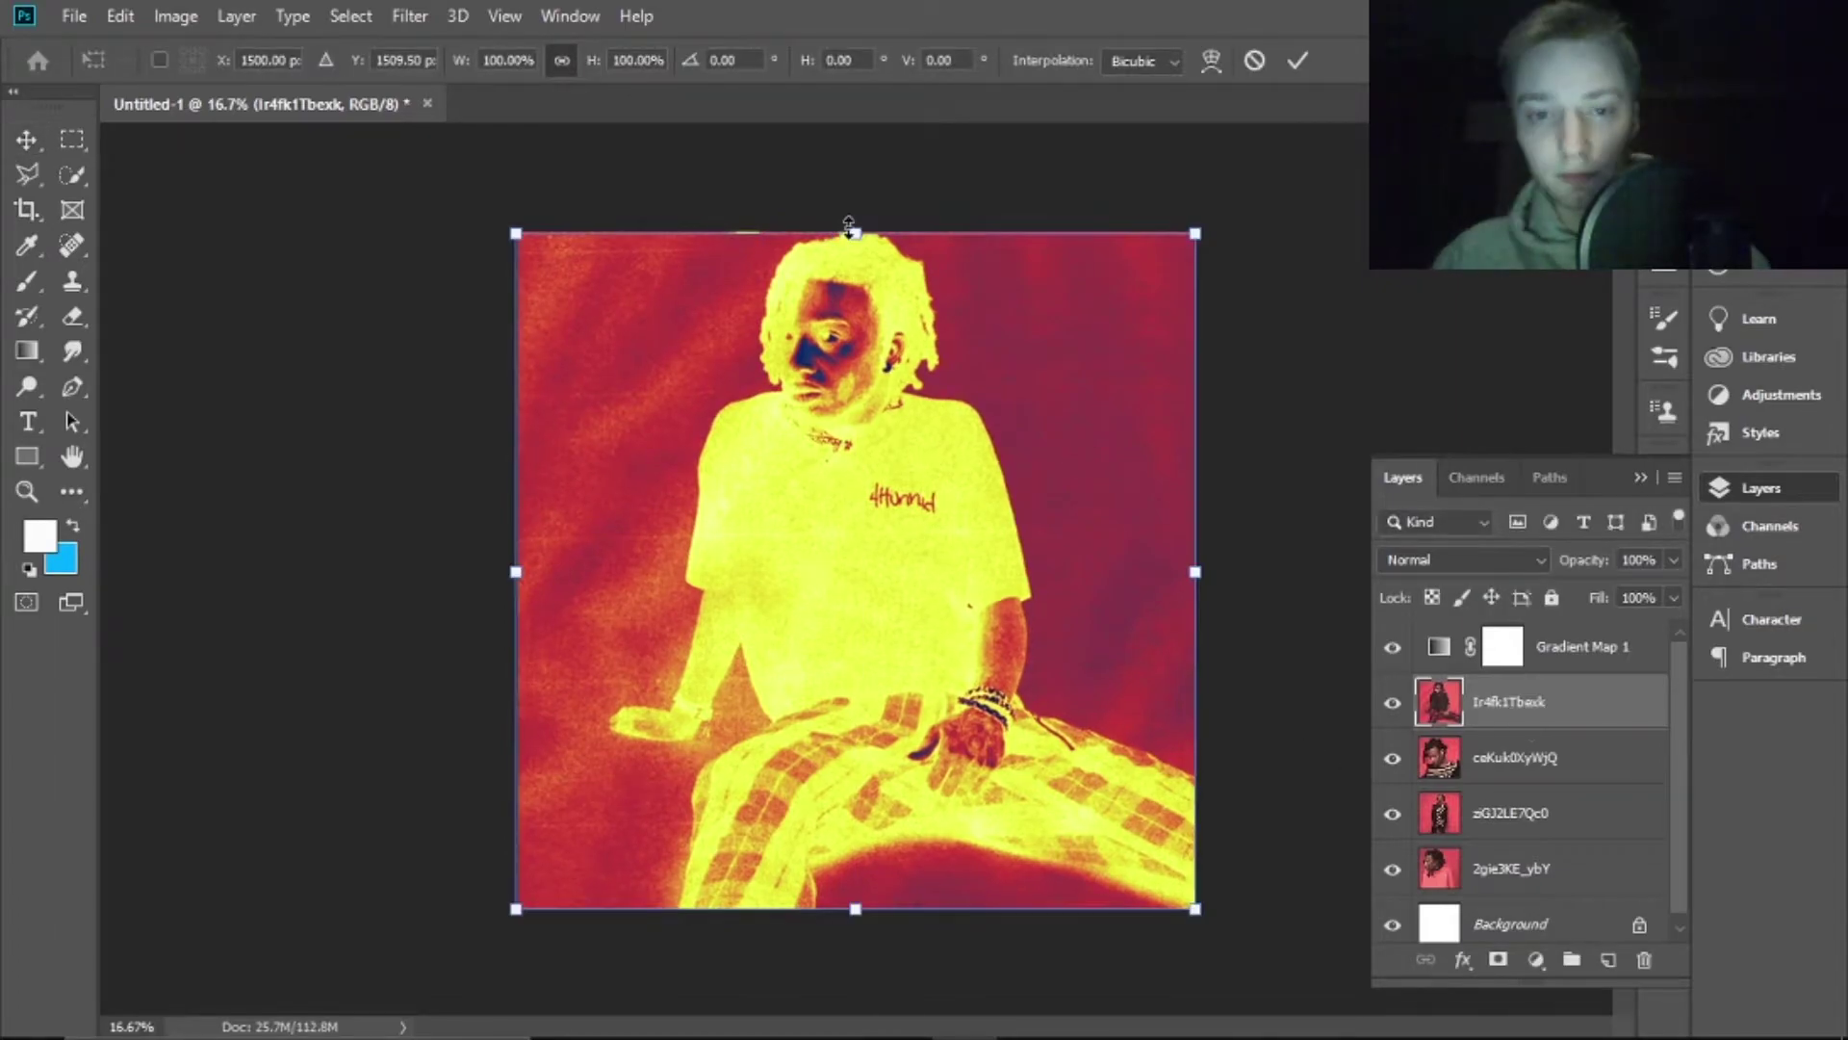
left_click_drag(1054, 514, 1065, 507)
key("Return")
left_click(1549, 753)
left_click(1559, 730)
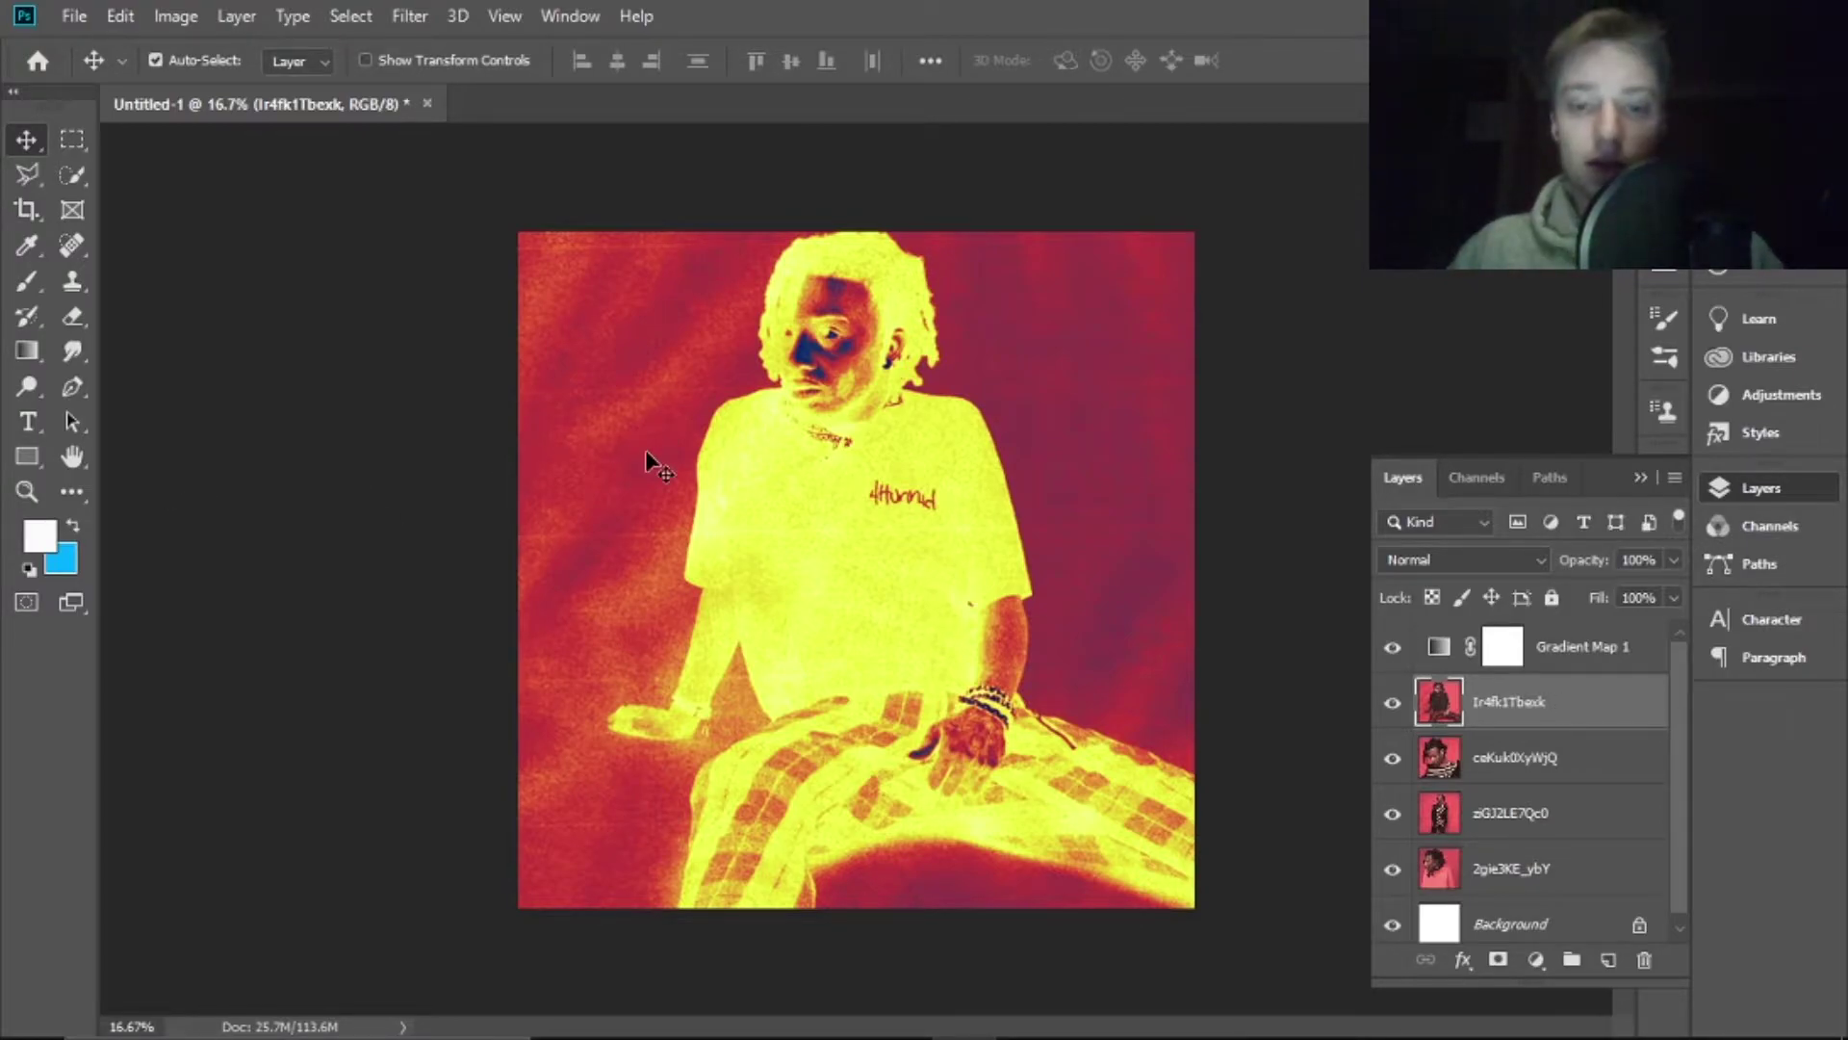
Set the Quick Export format to PNG in Export Preferences
left_click(74, 20)
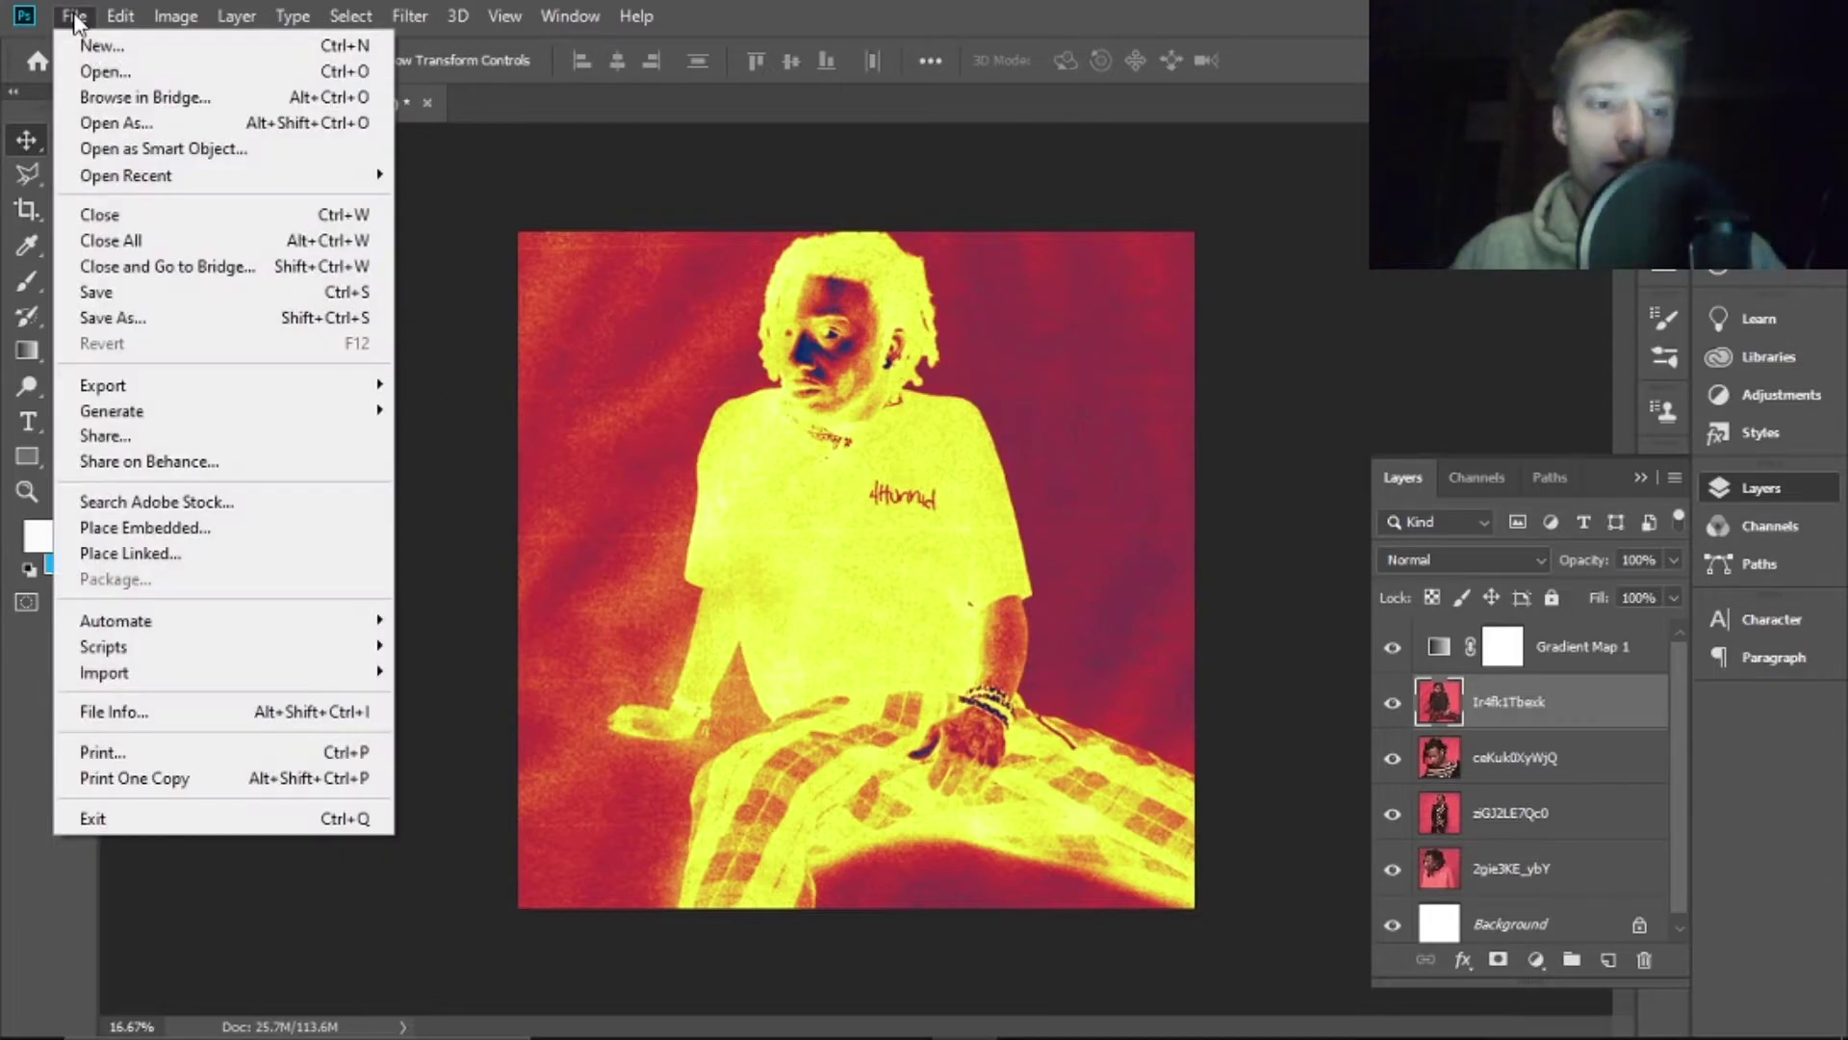
mouse_move(130, 390)
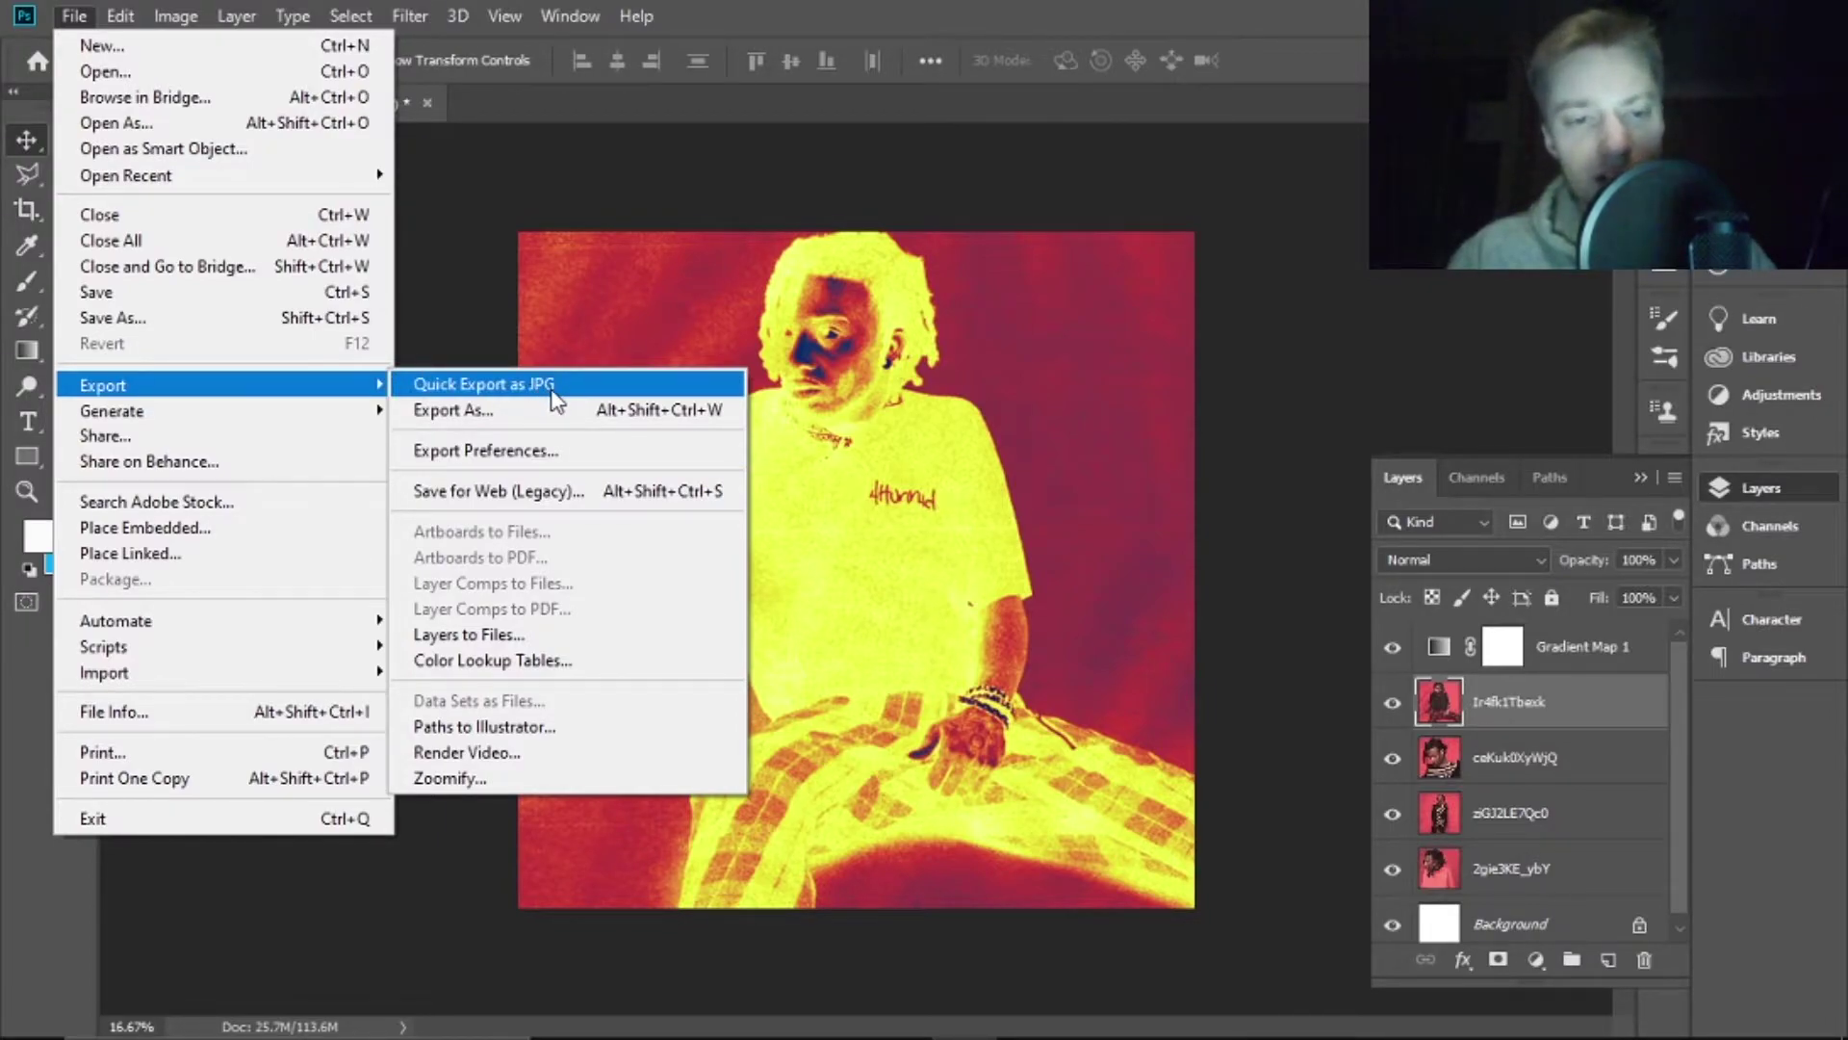
left_click(533, 452)
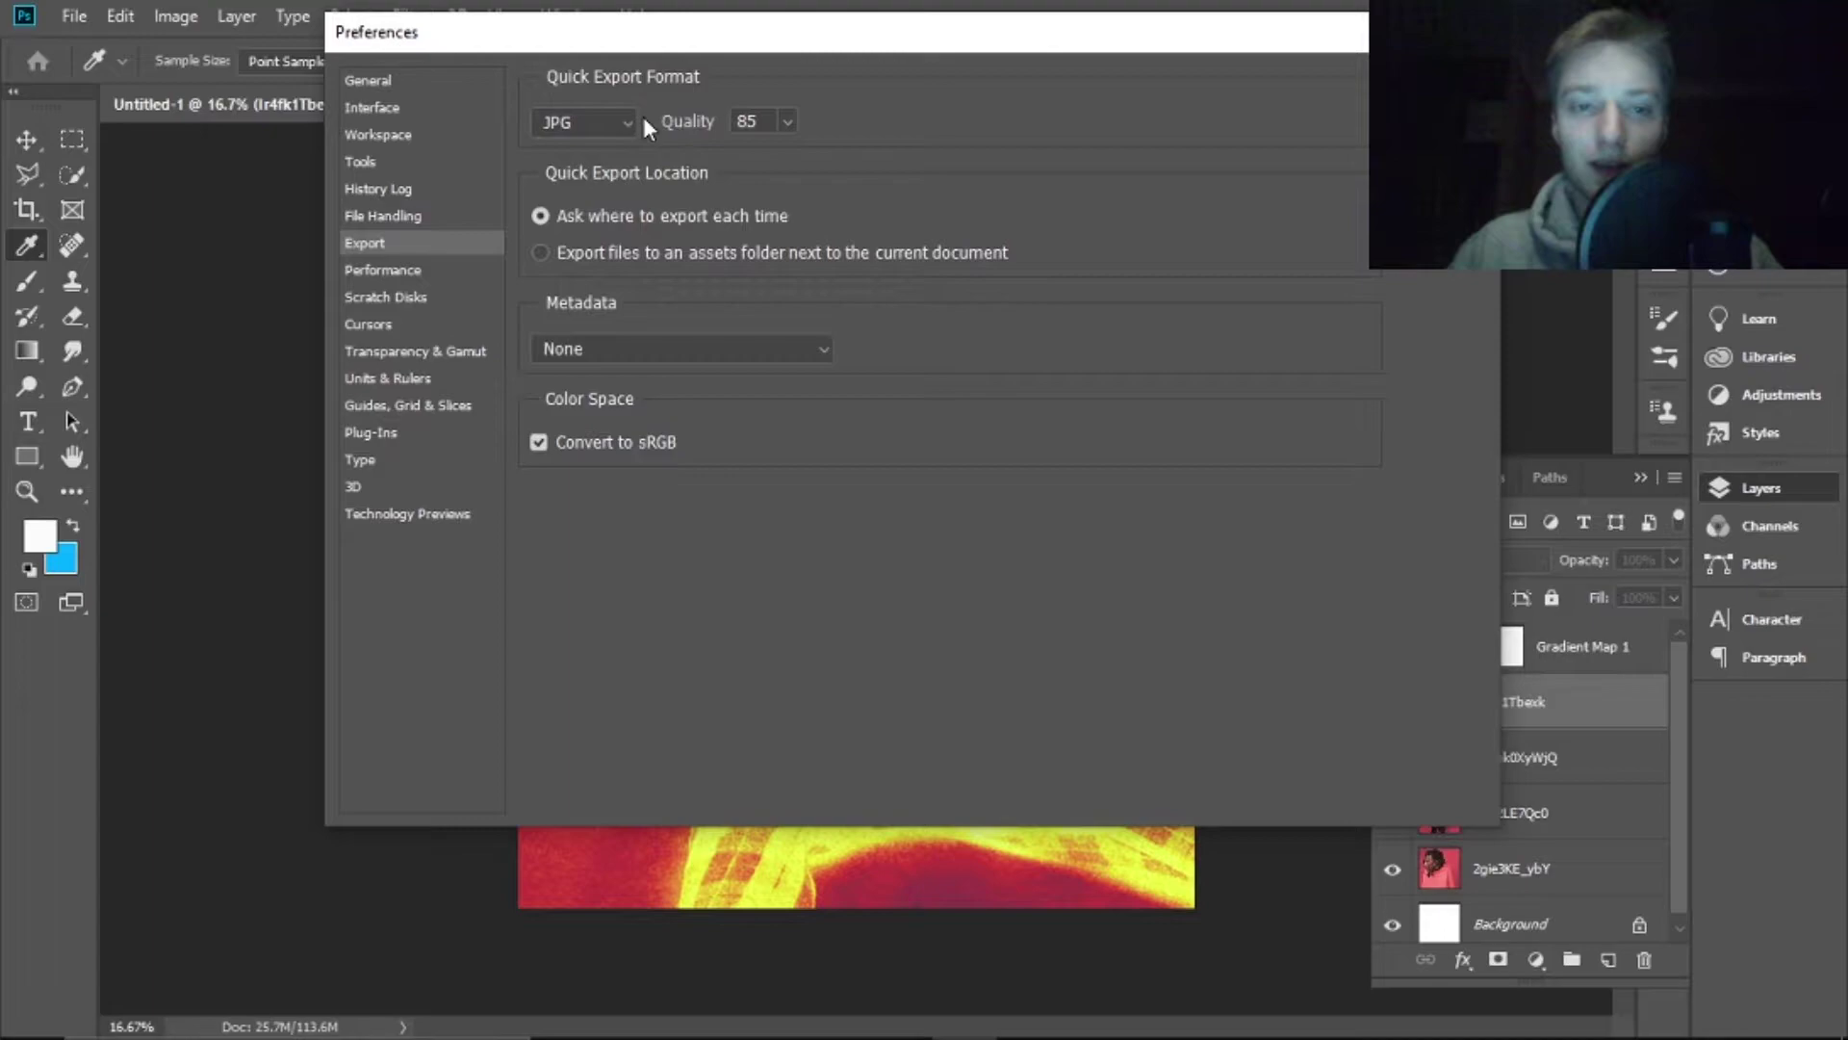
left_click(626, 119)
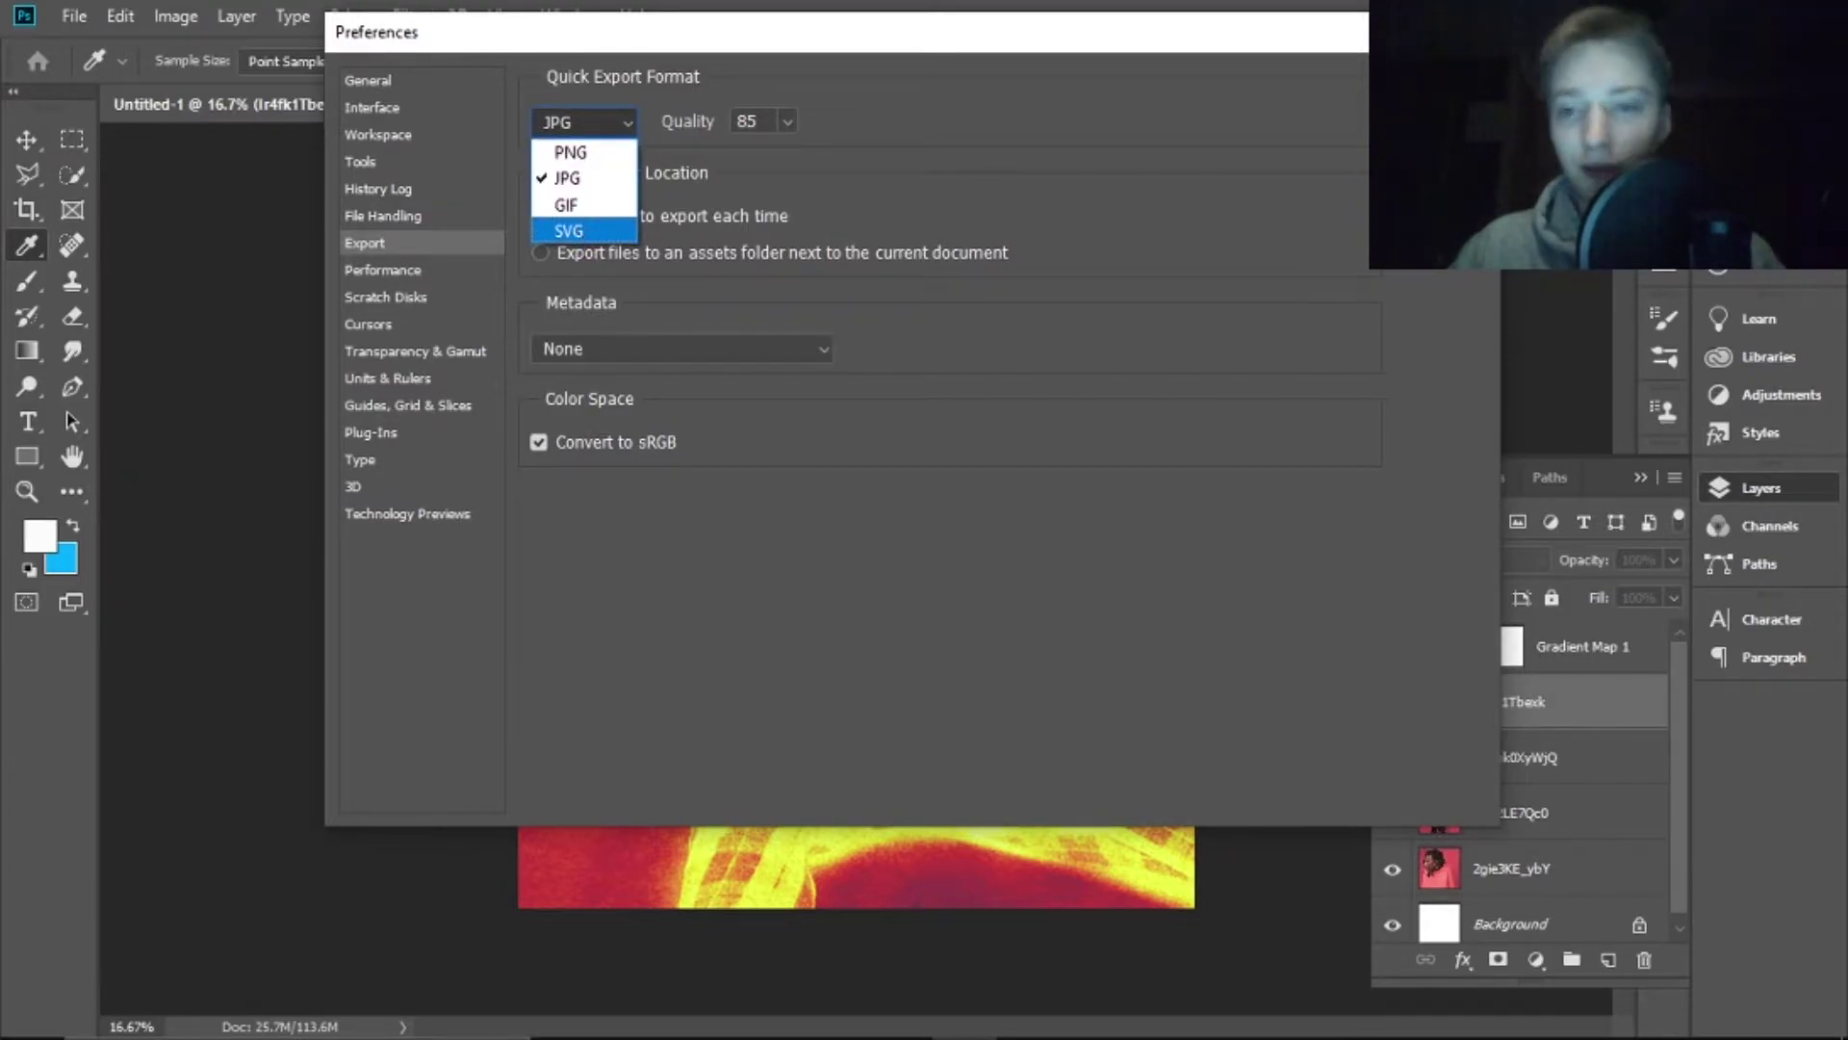
key("Escape")
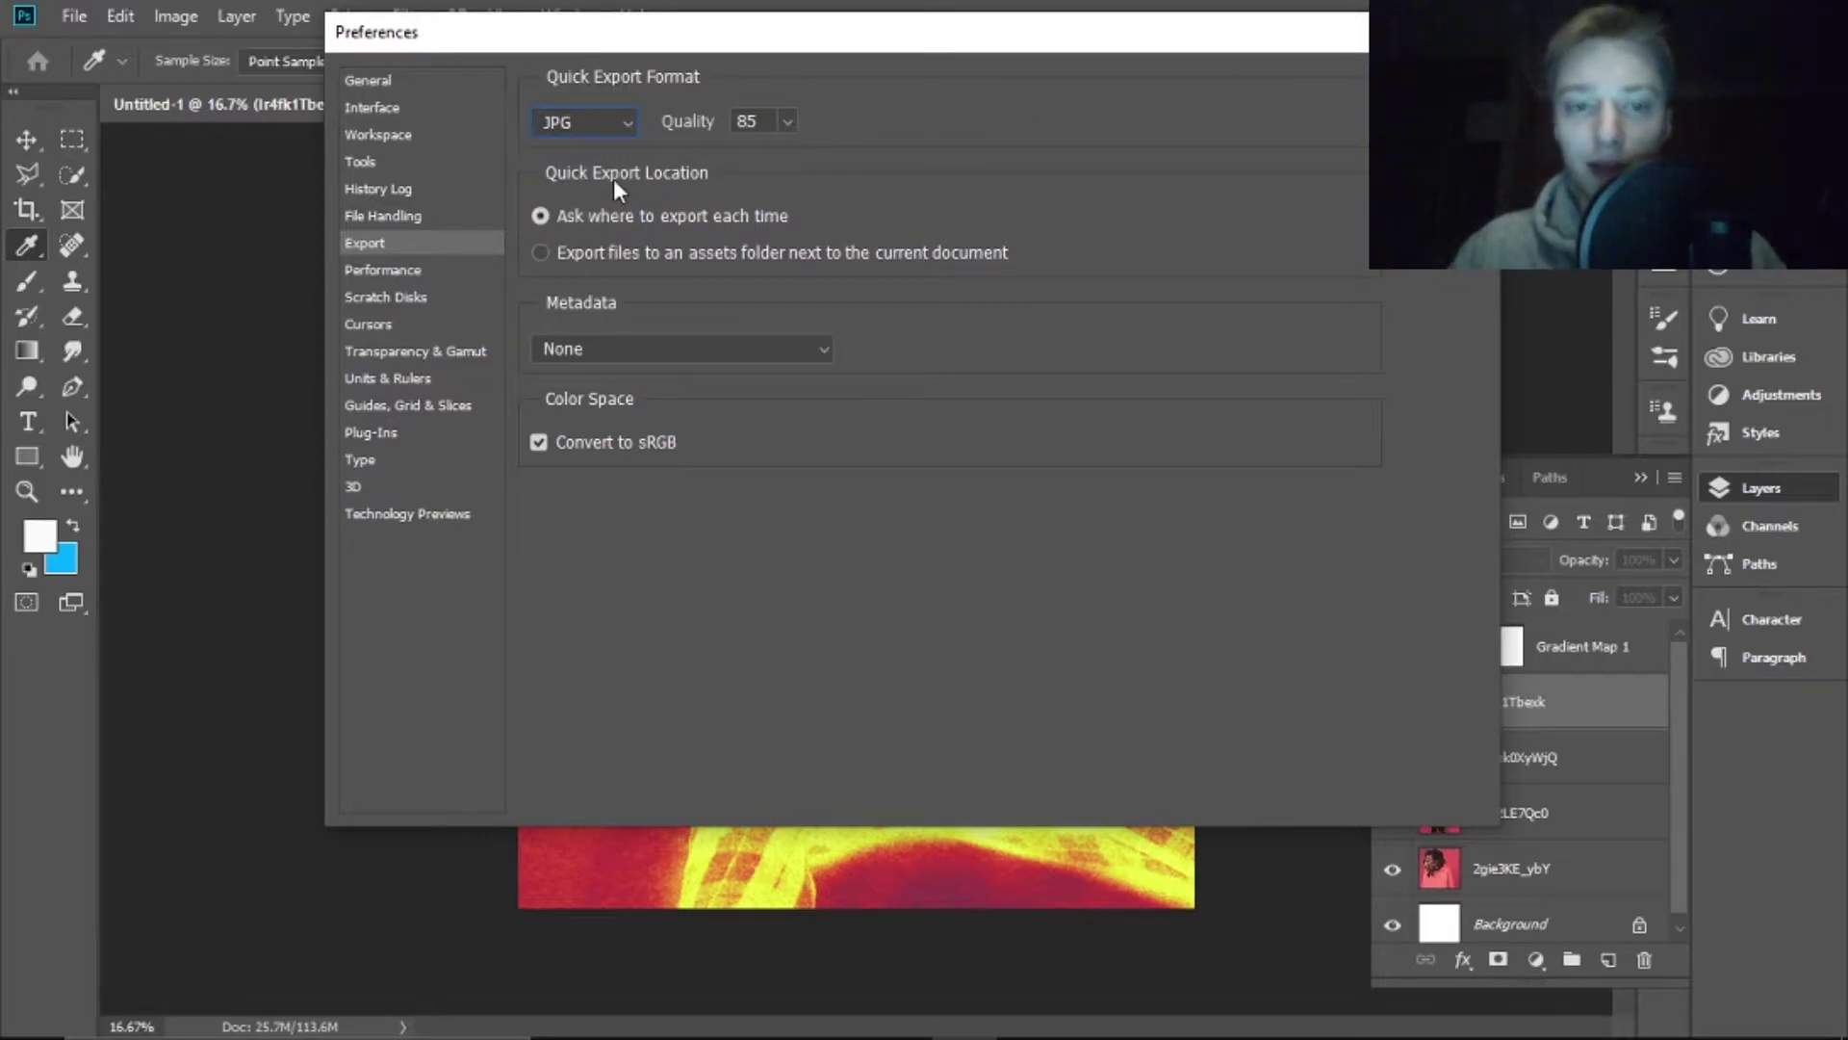
left_click(583, 123)
left_click(568, 151)
key("Return")
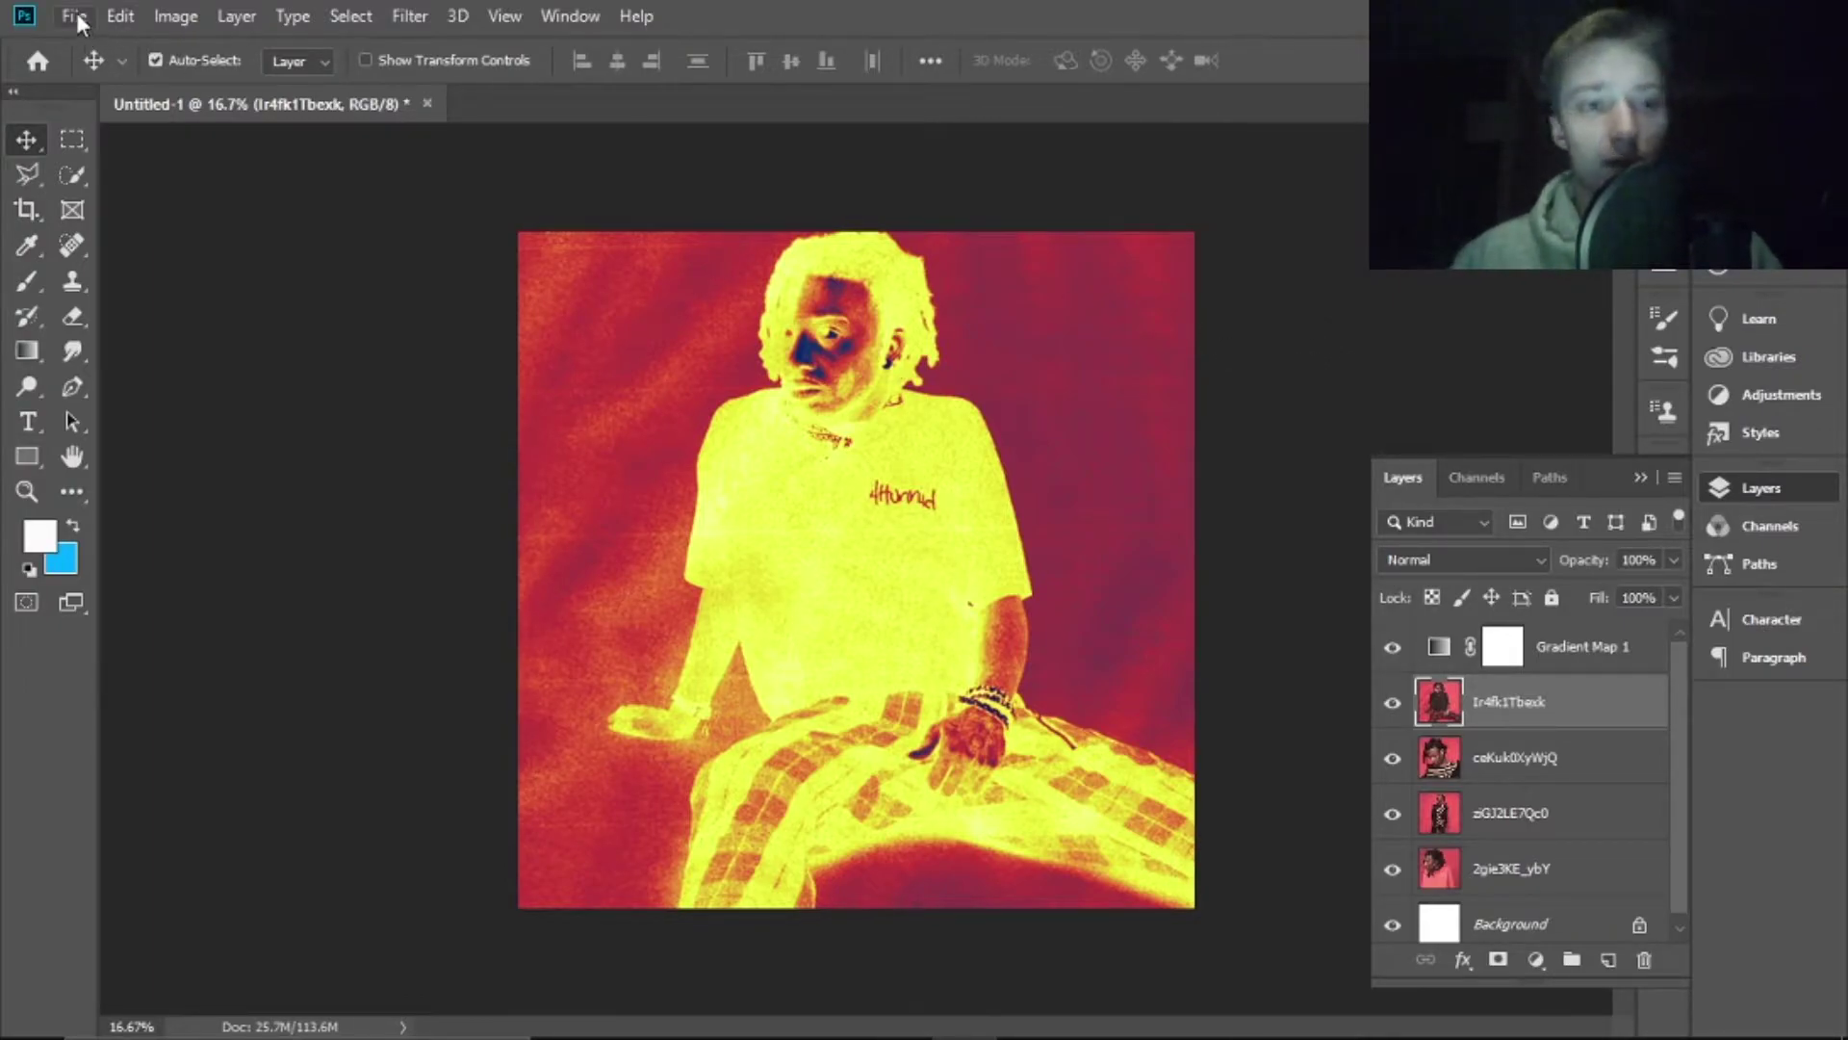
Hide the Ir4fk1Tbexk, ceKuk0XyWjQ, ziGJ2LE7Qc0 and 2gie3KE_ybY photo layers
scroll(1487, 760, "down", 1)
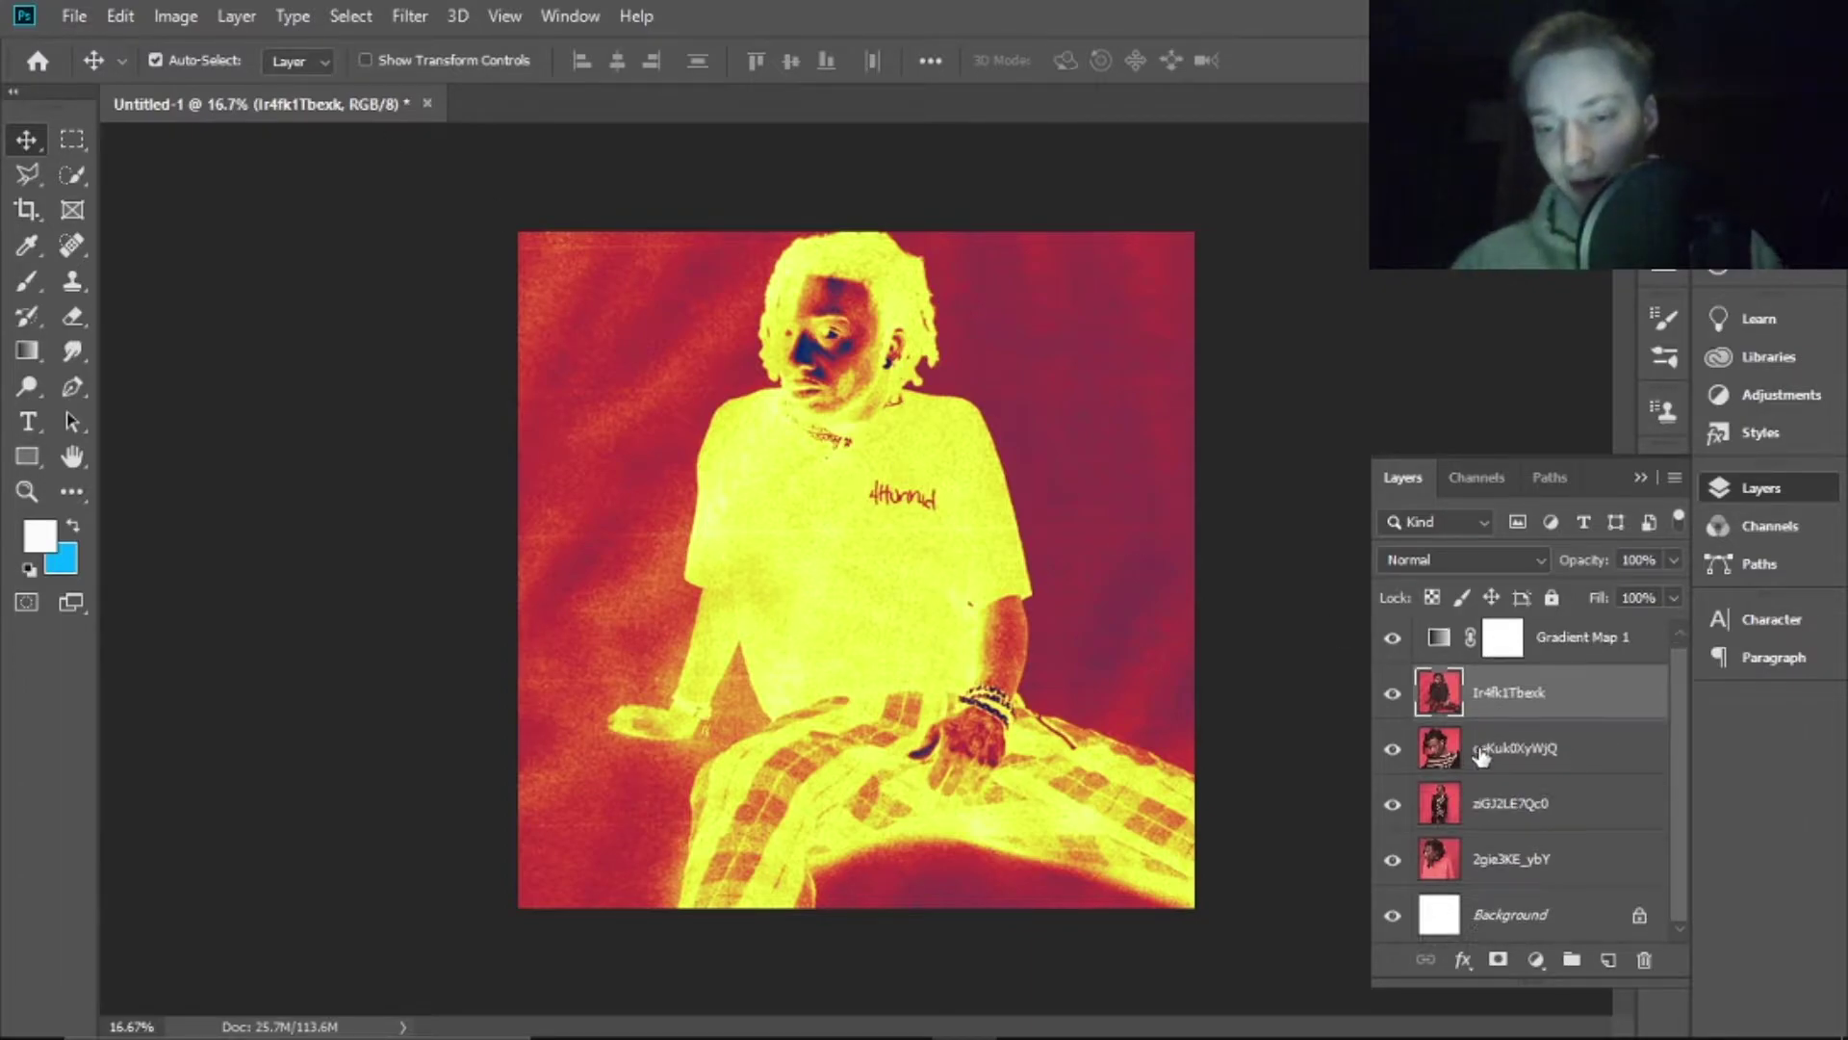
scroll(1473, 805, "up", 1)
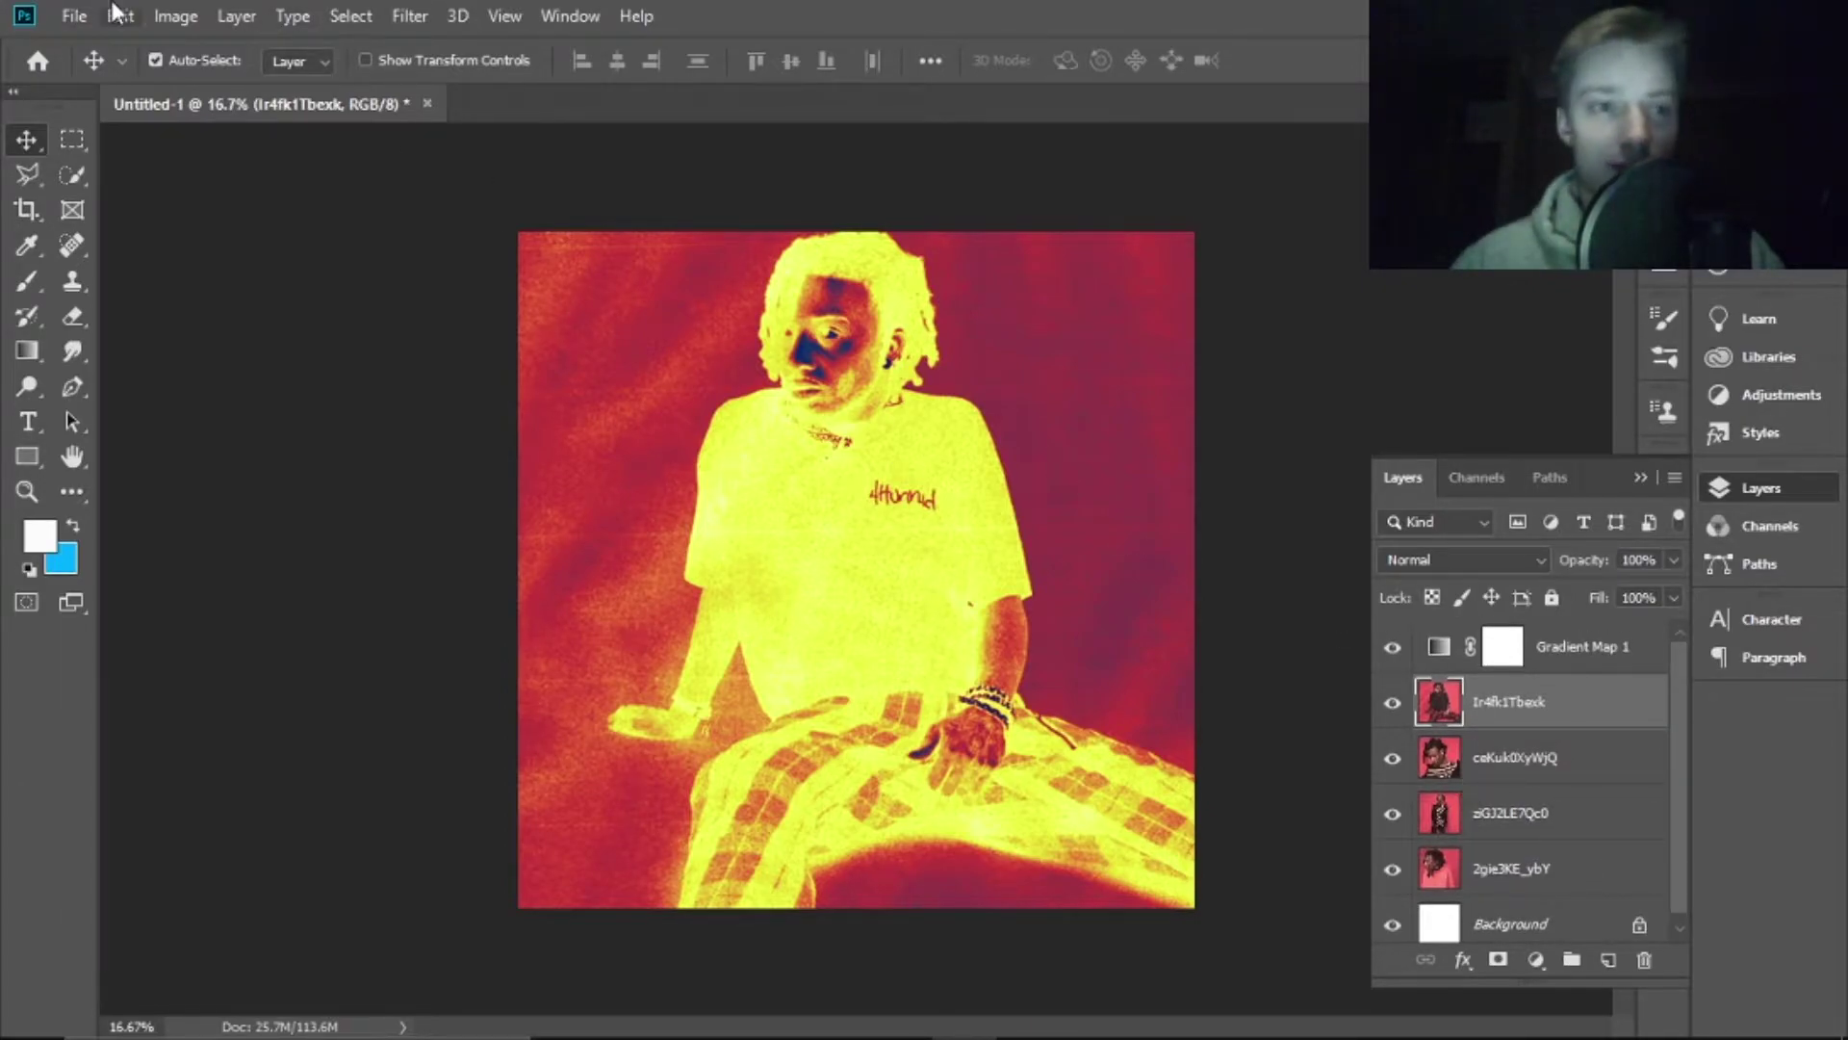
left_click(75, 16)
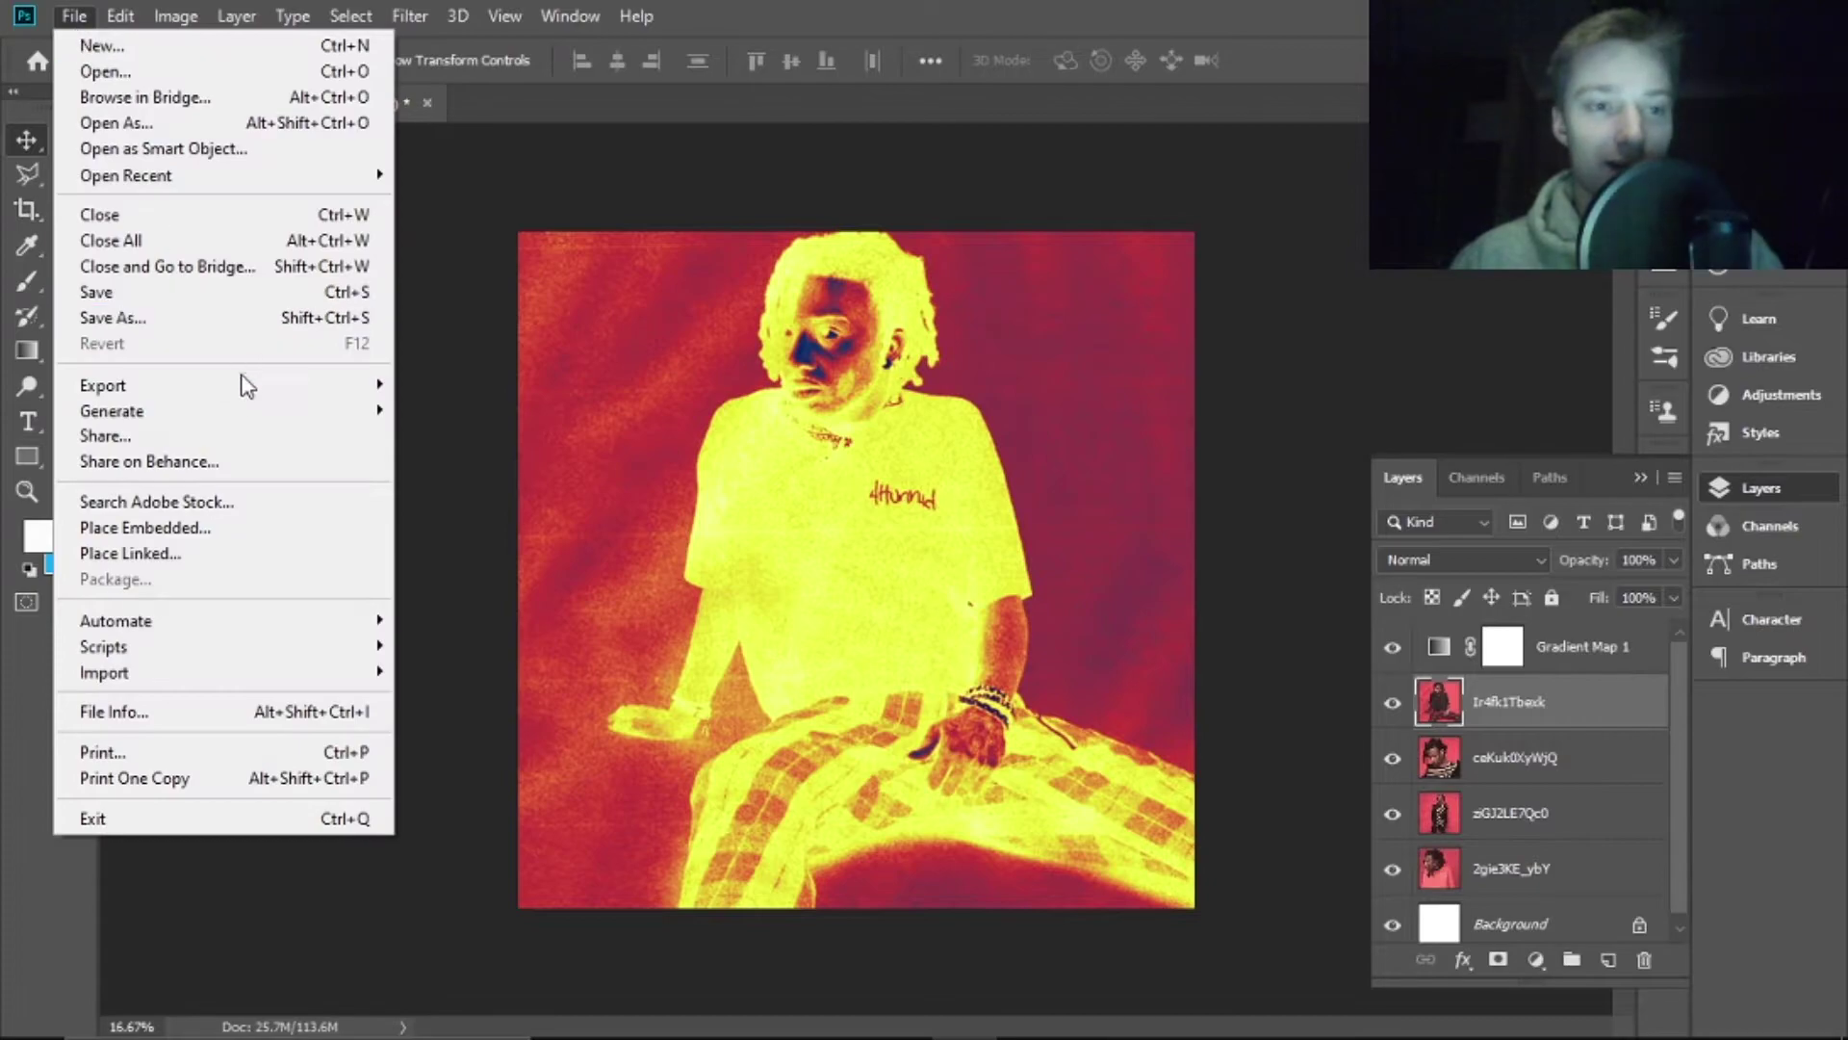
mouse_move(248, 405)
key("Escape")
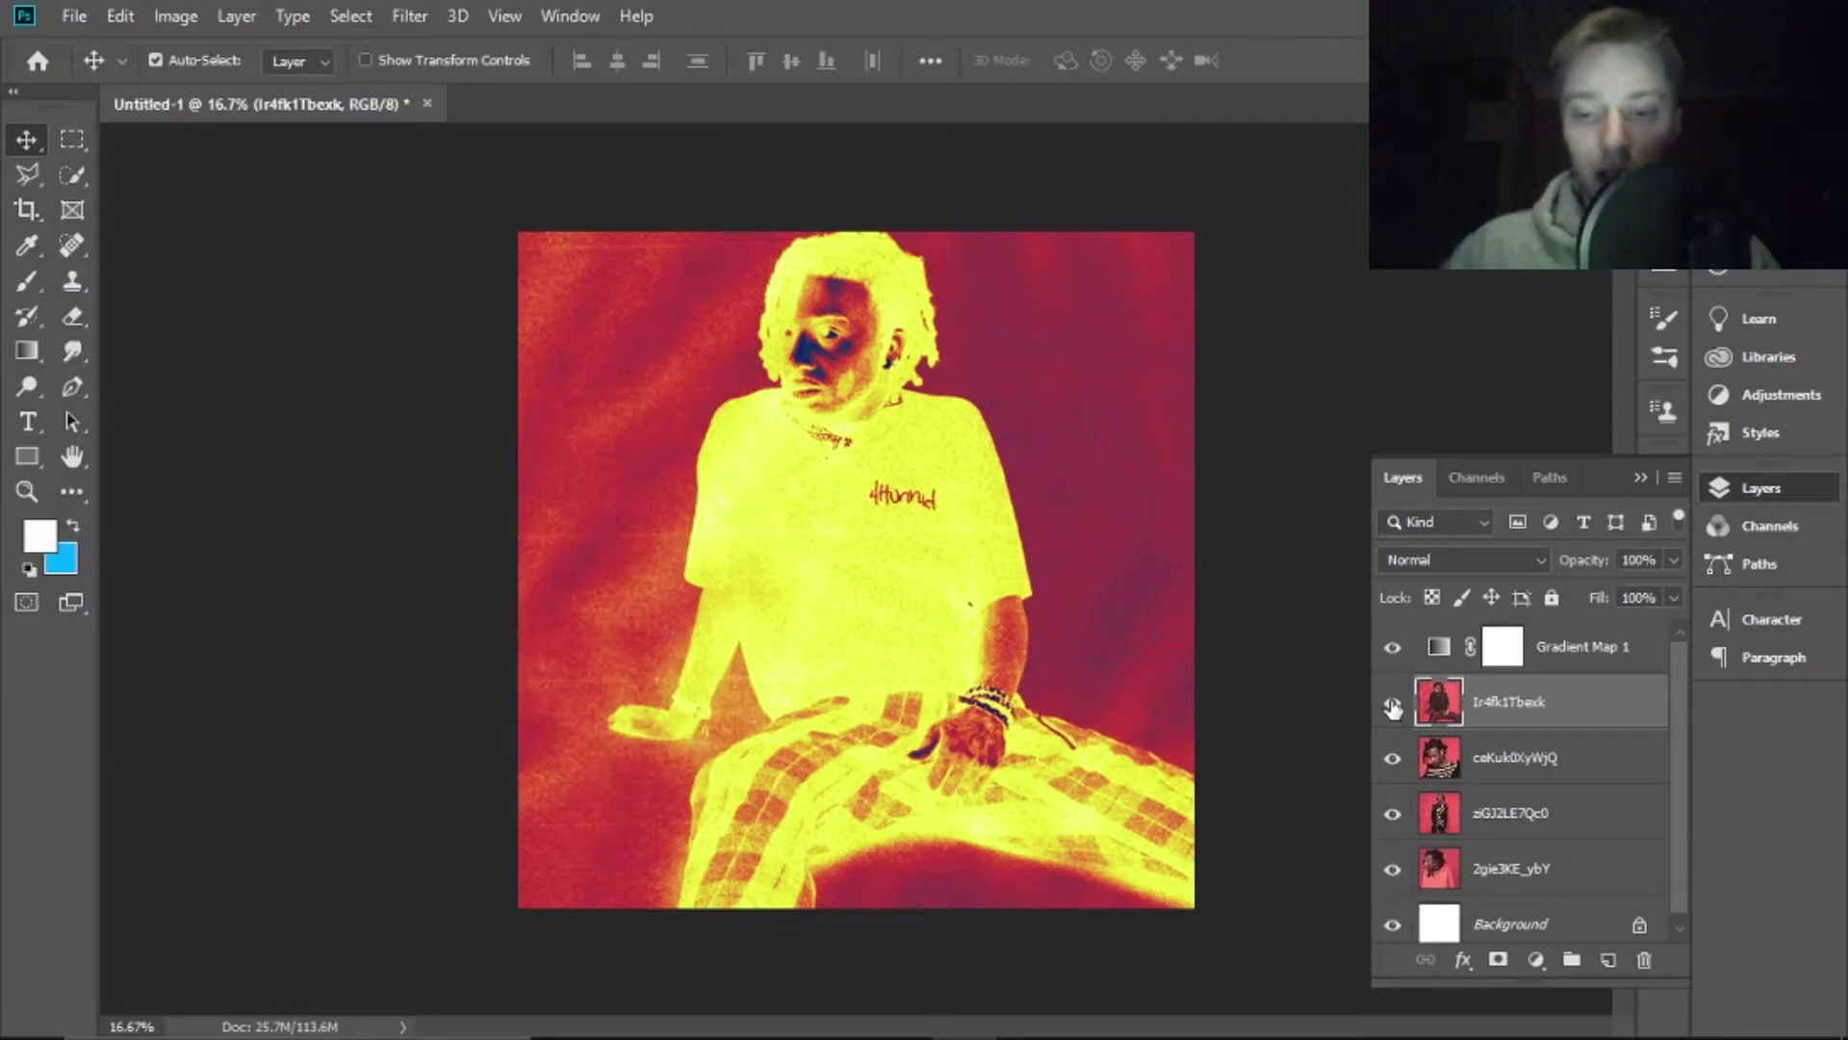
left_click(1393, 705)
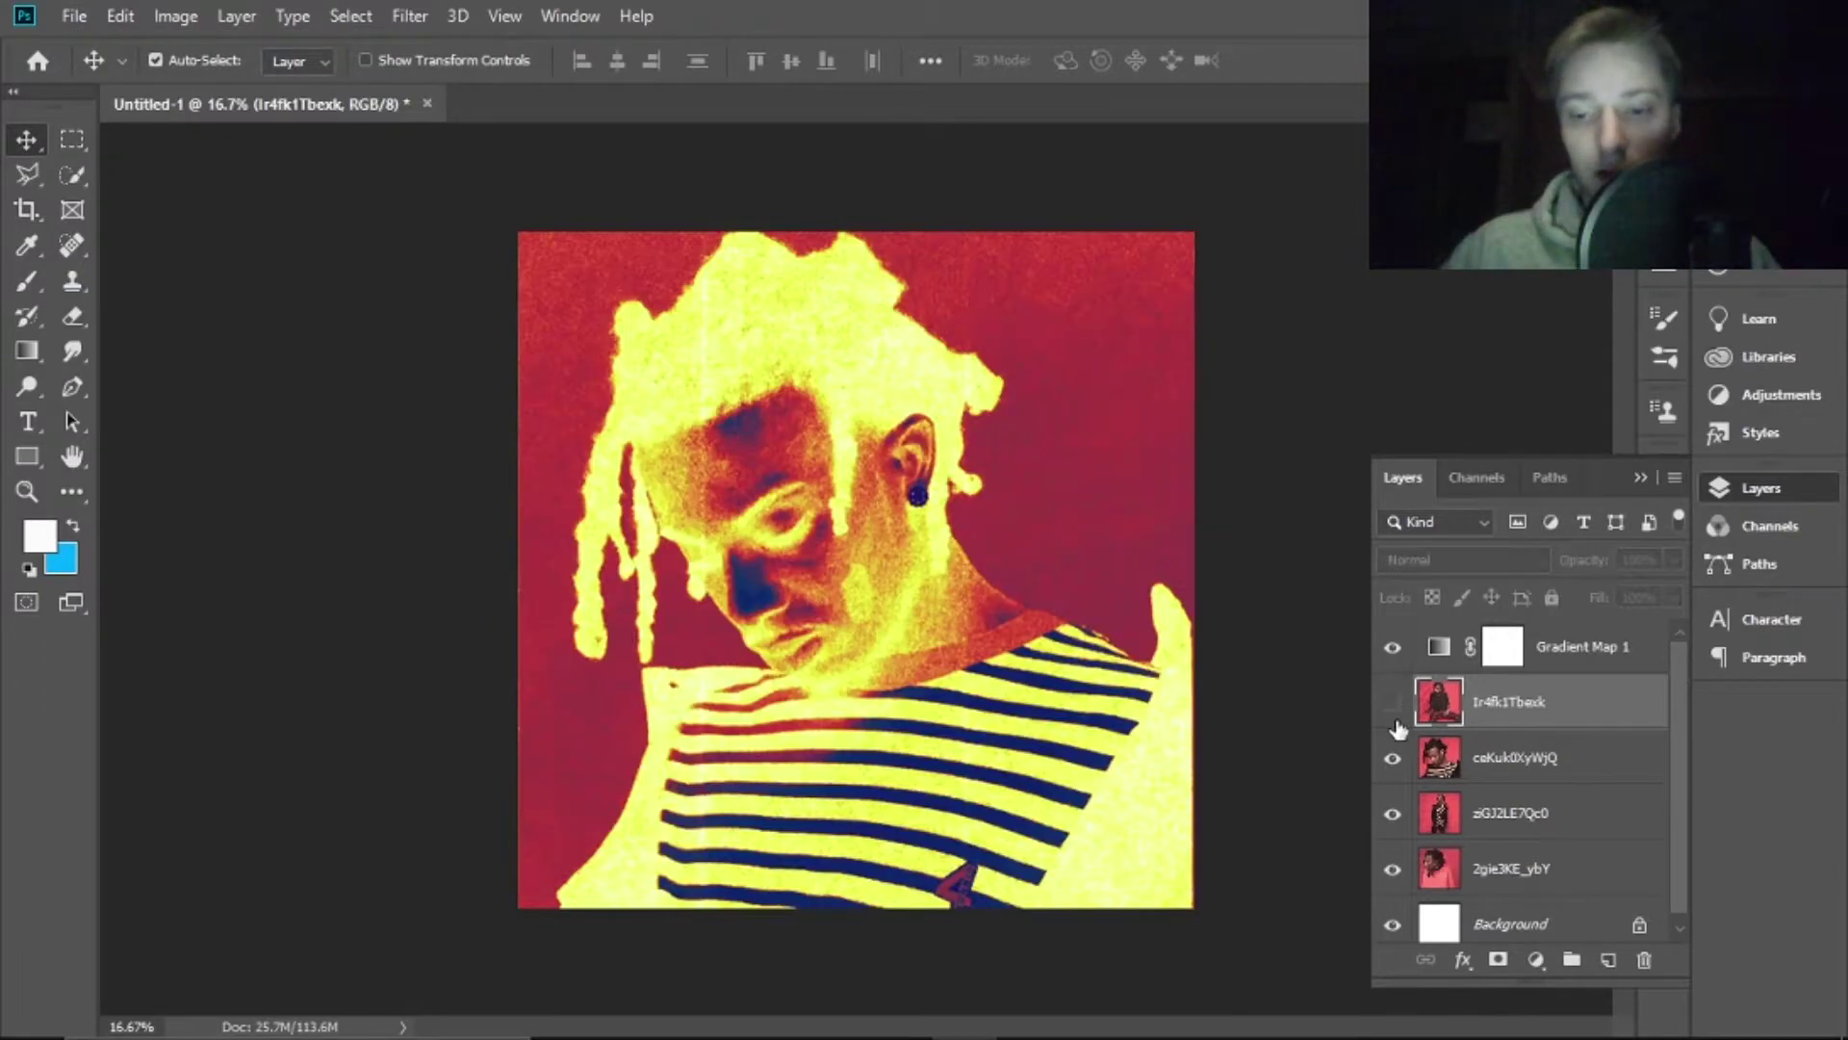
left_click(1413, 770)
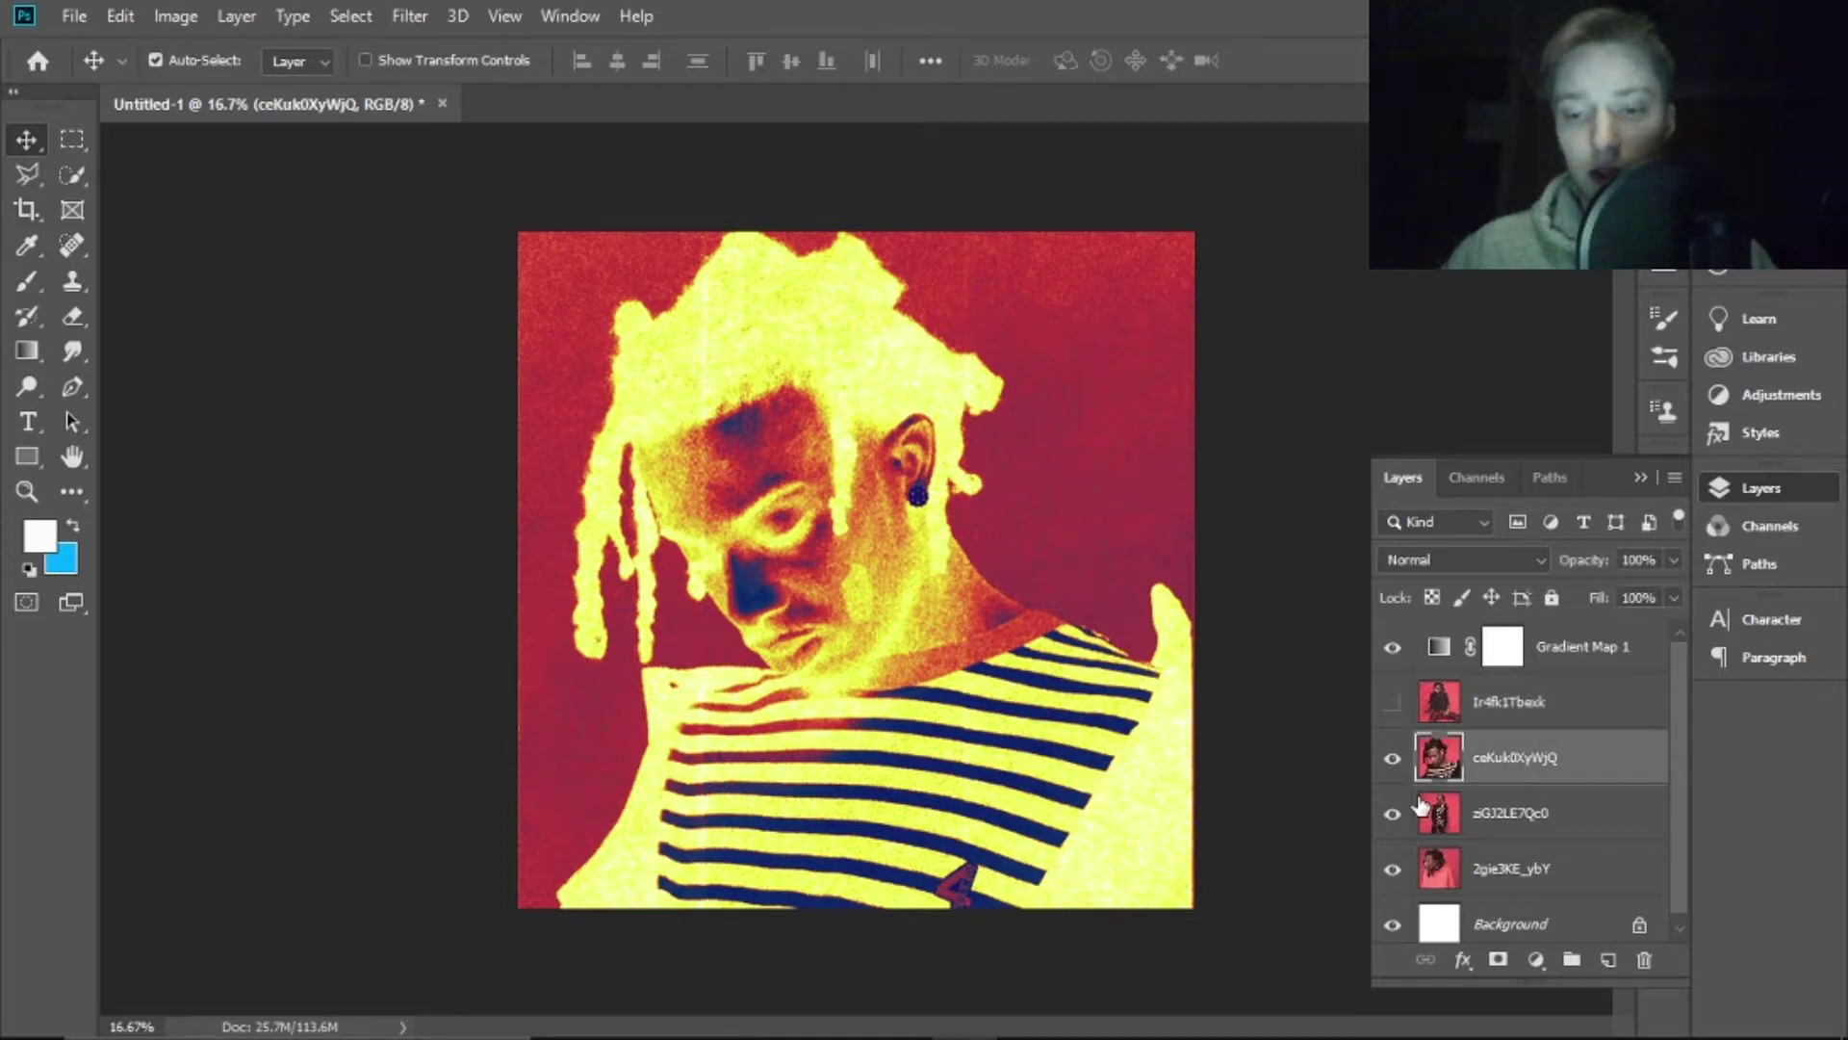
left_click(1393, 757)
left_click(1418, 808)
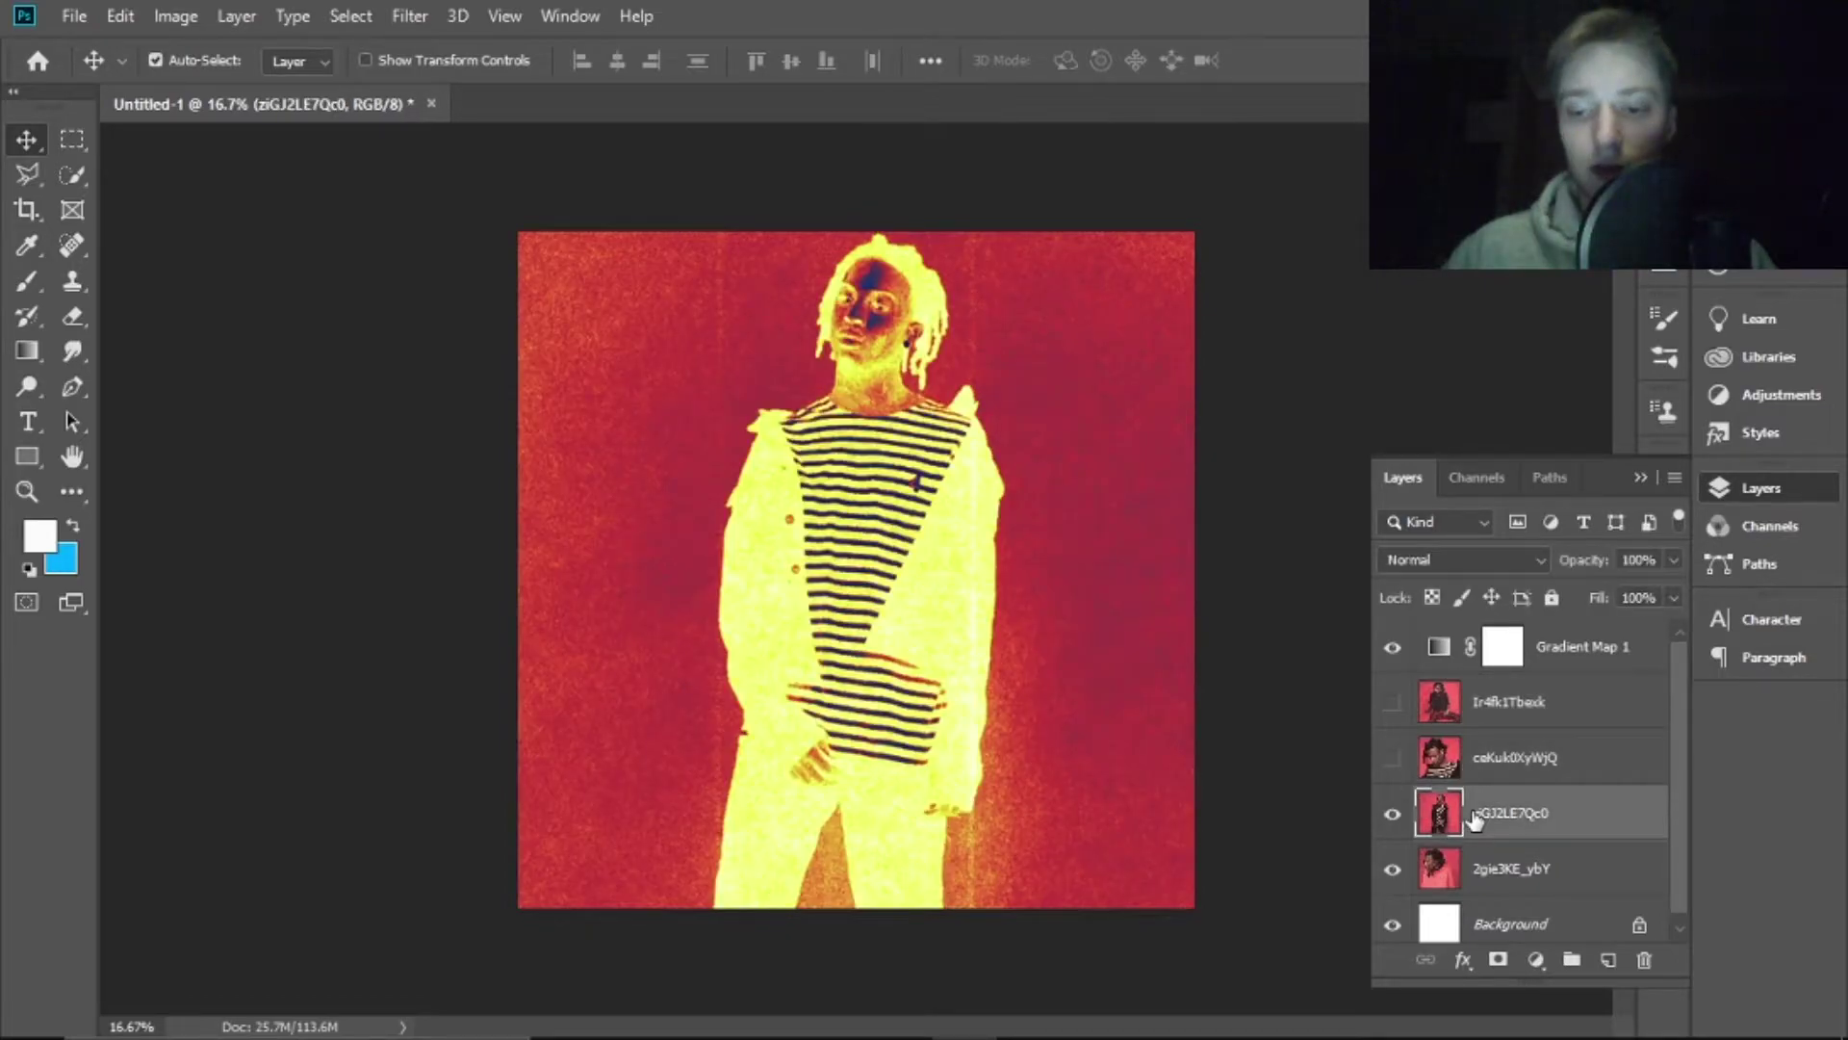
left_click(1393, 813)
left_click(1434, 876)
left_click(1393, 869)
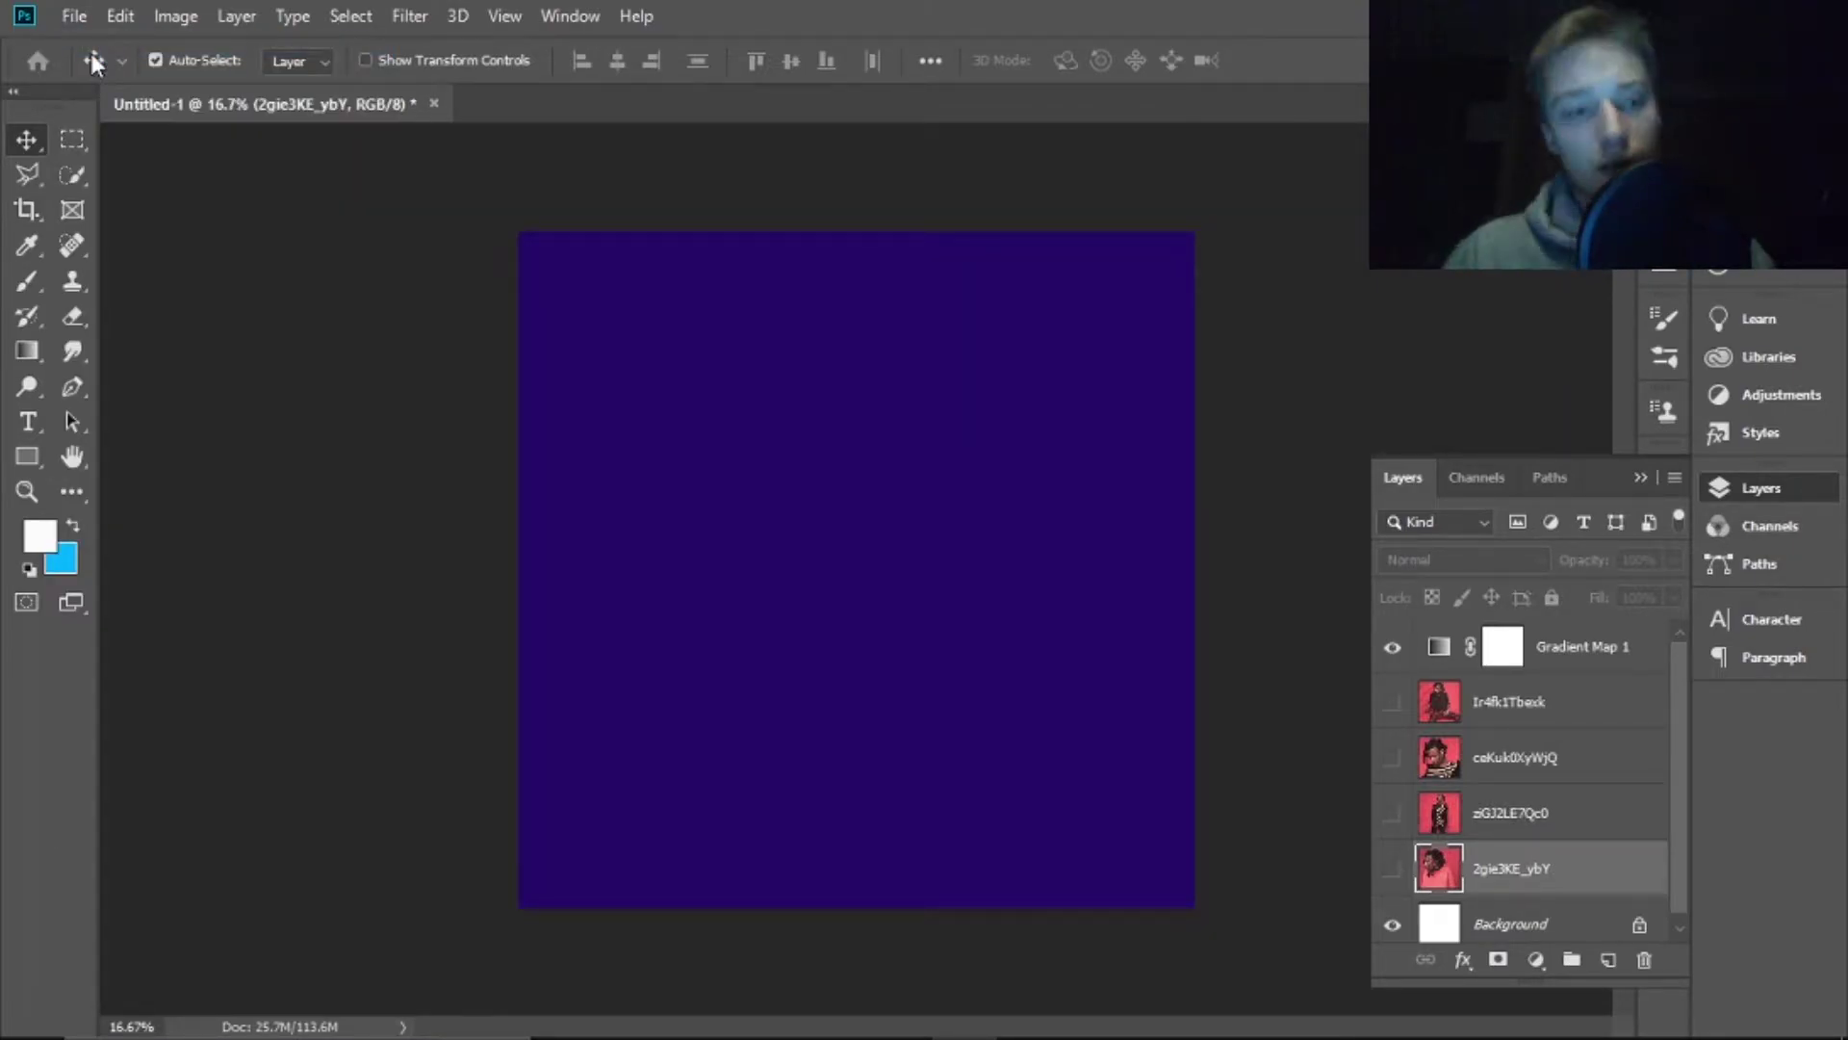
Create a new document and place the four-frame Kodak Portra film-strip image into it
key("ctrl+alt+n")
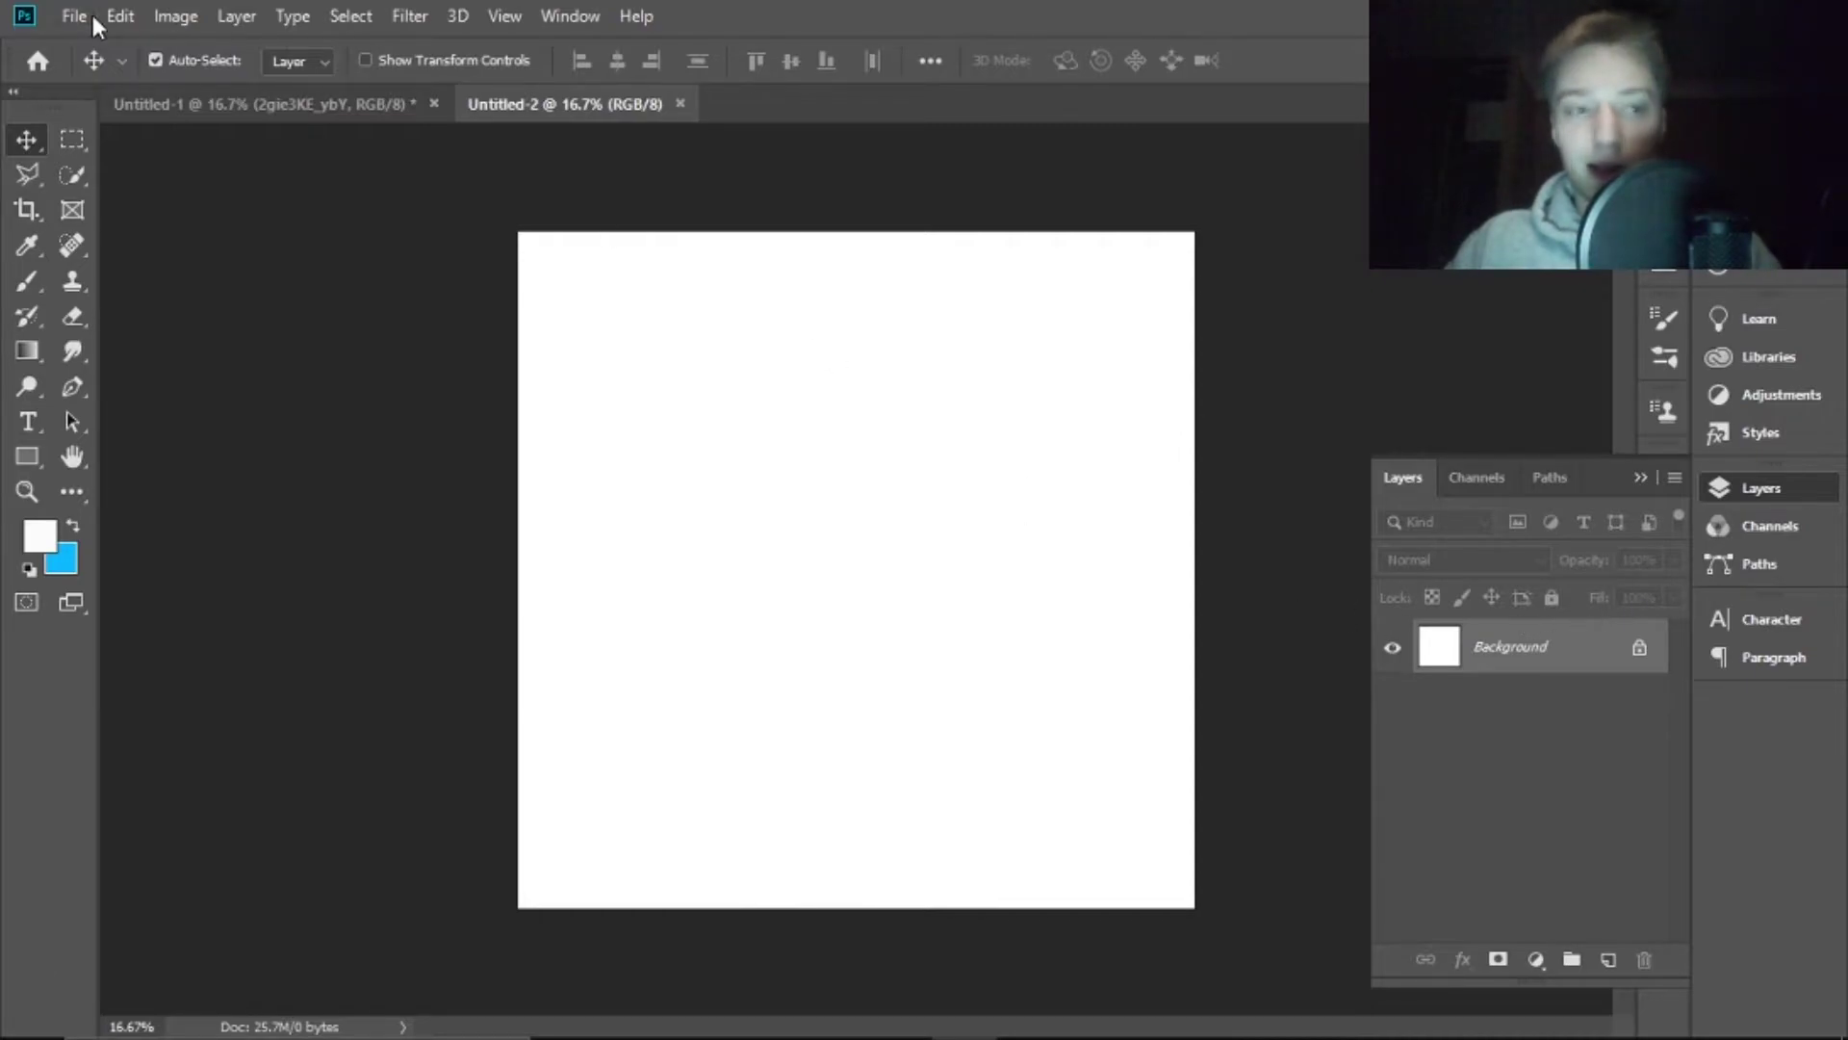
left_click(75, 14)
left_click(237, 528)
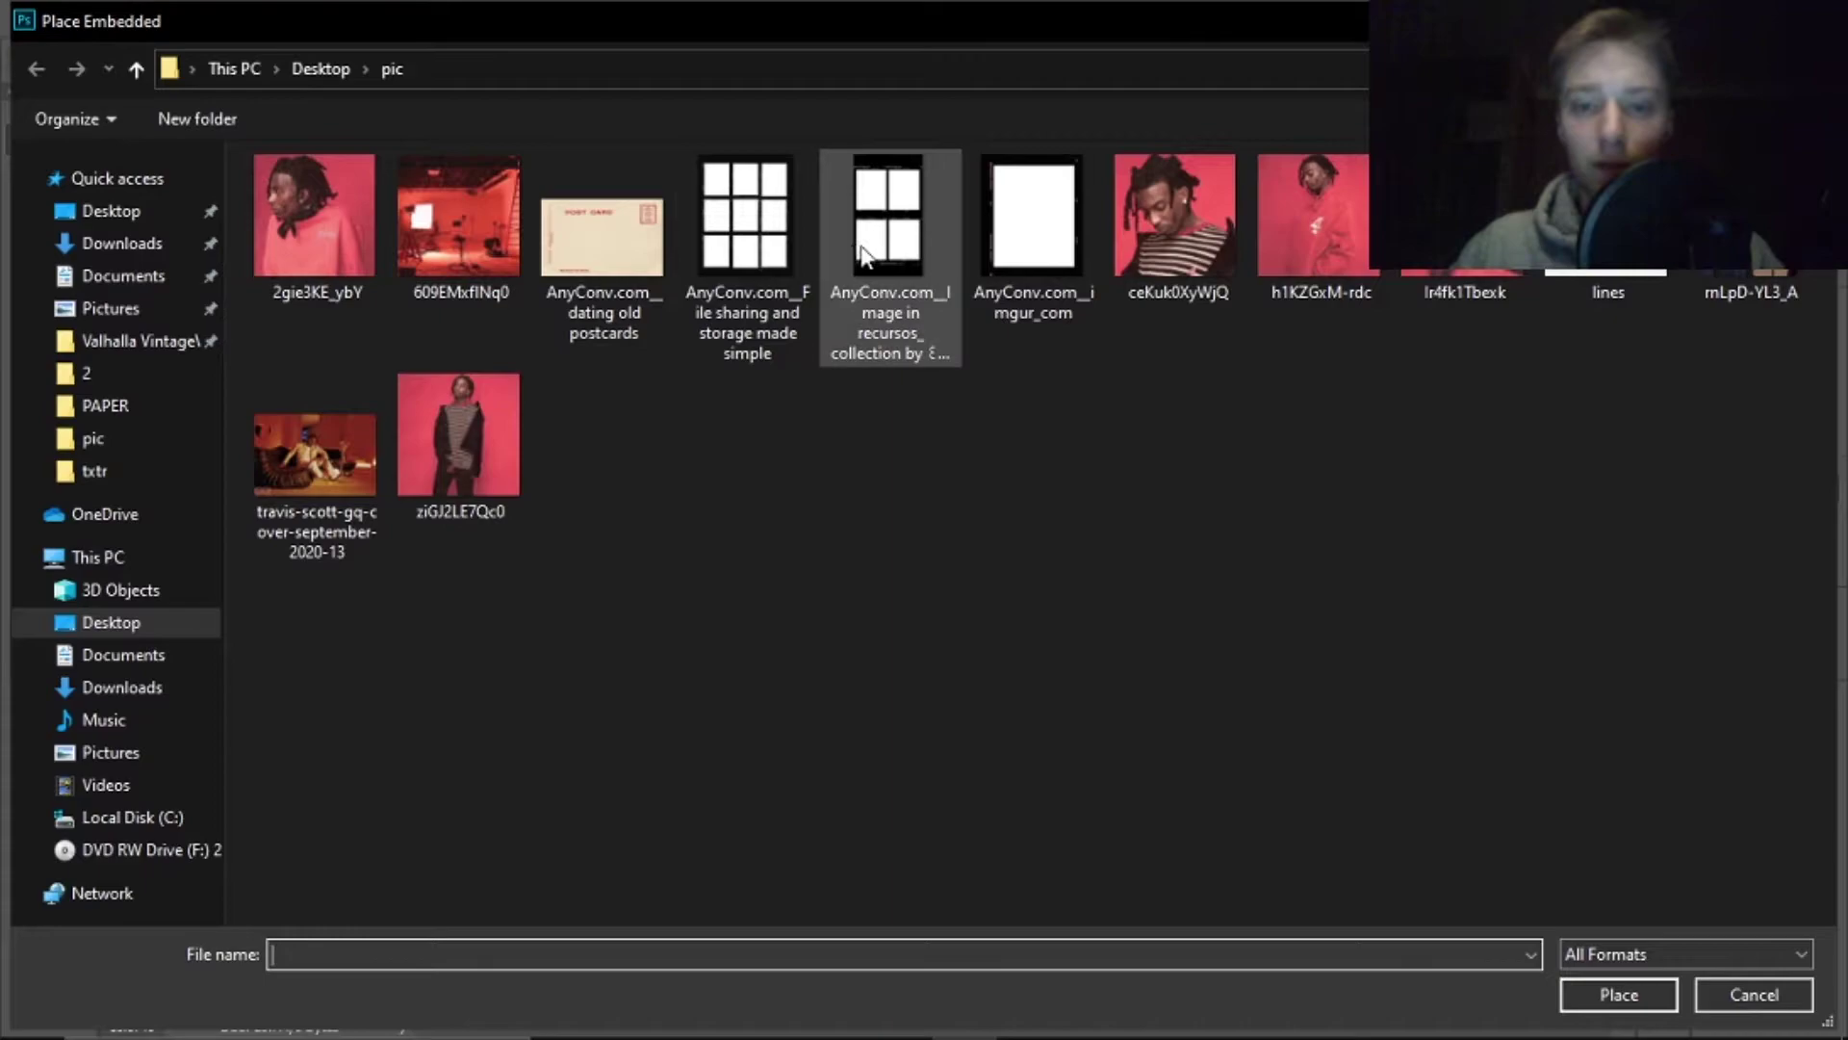
left_click(905, 252)
double_click(904, 252)
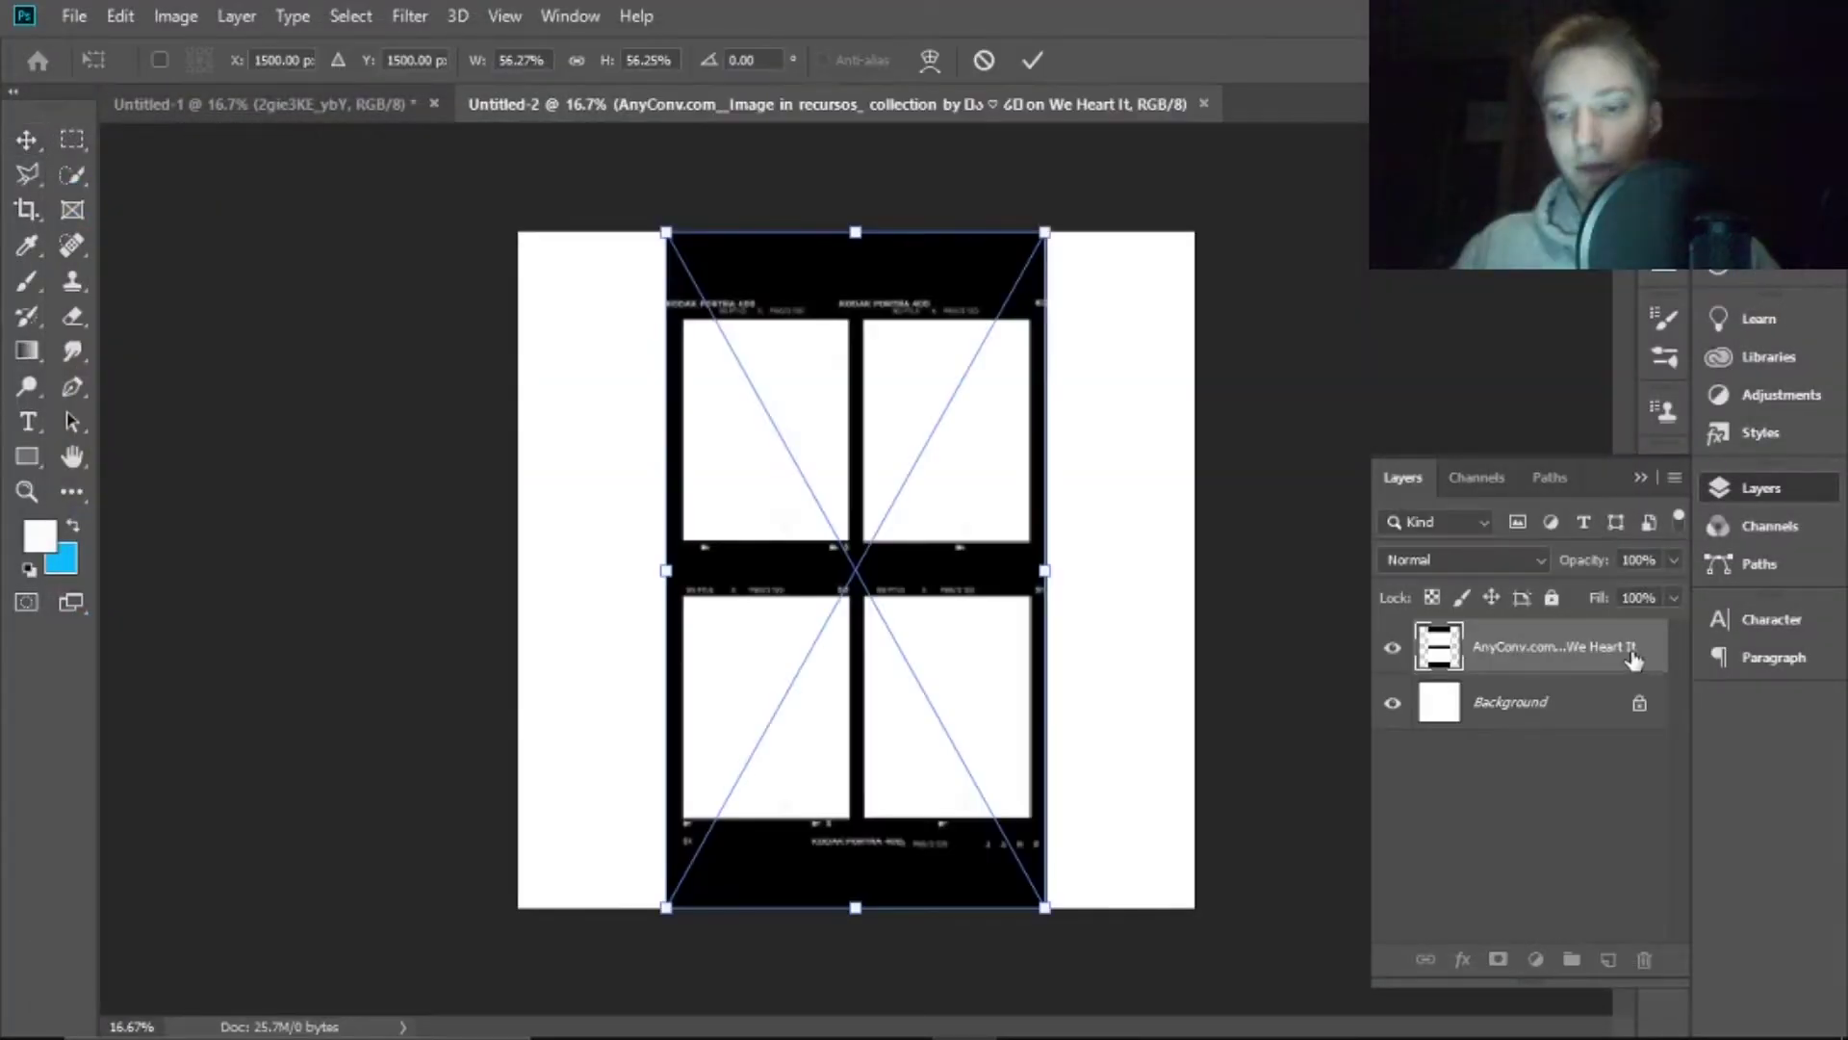
key("Return")
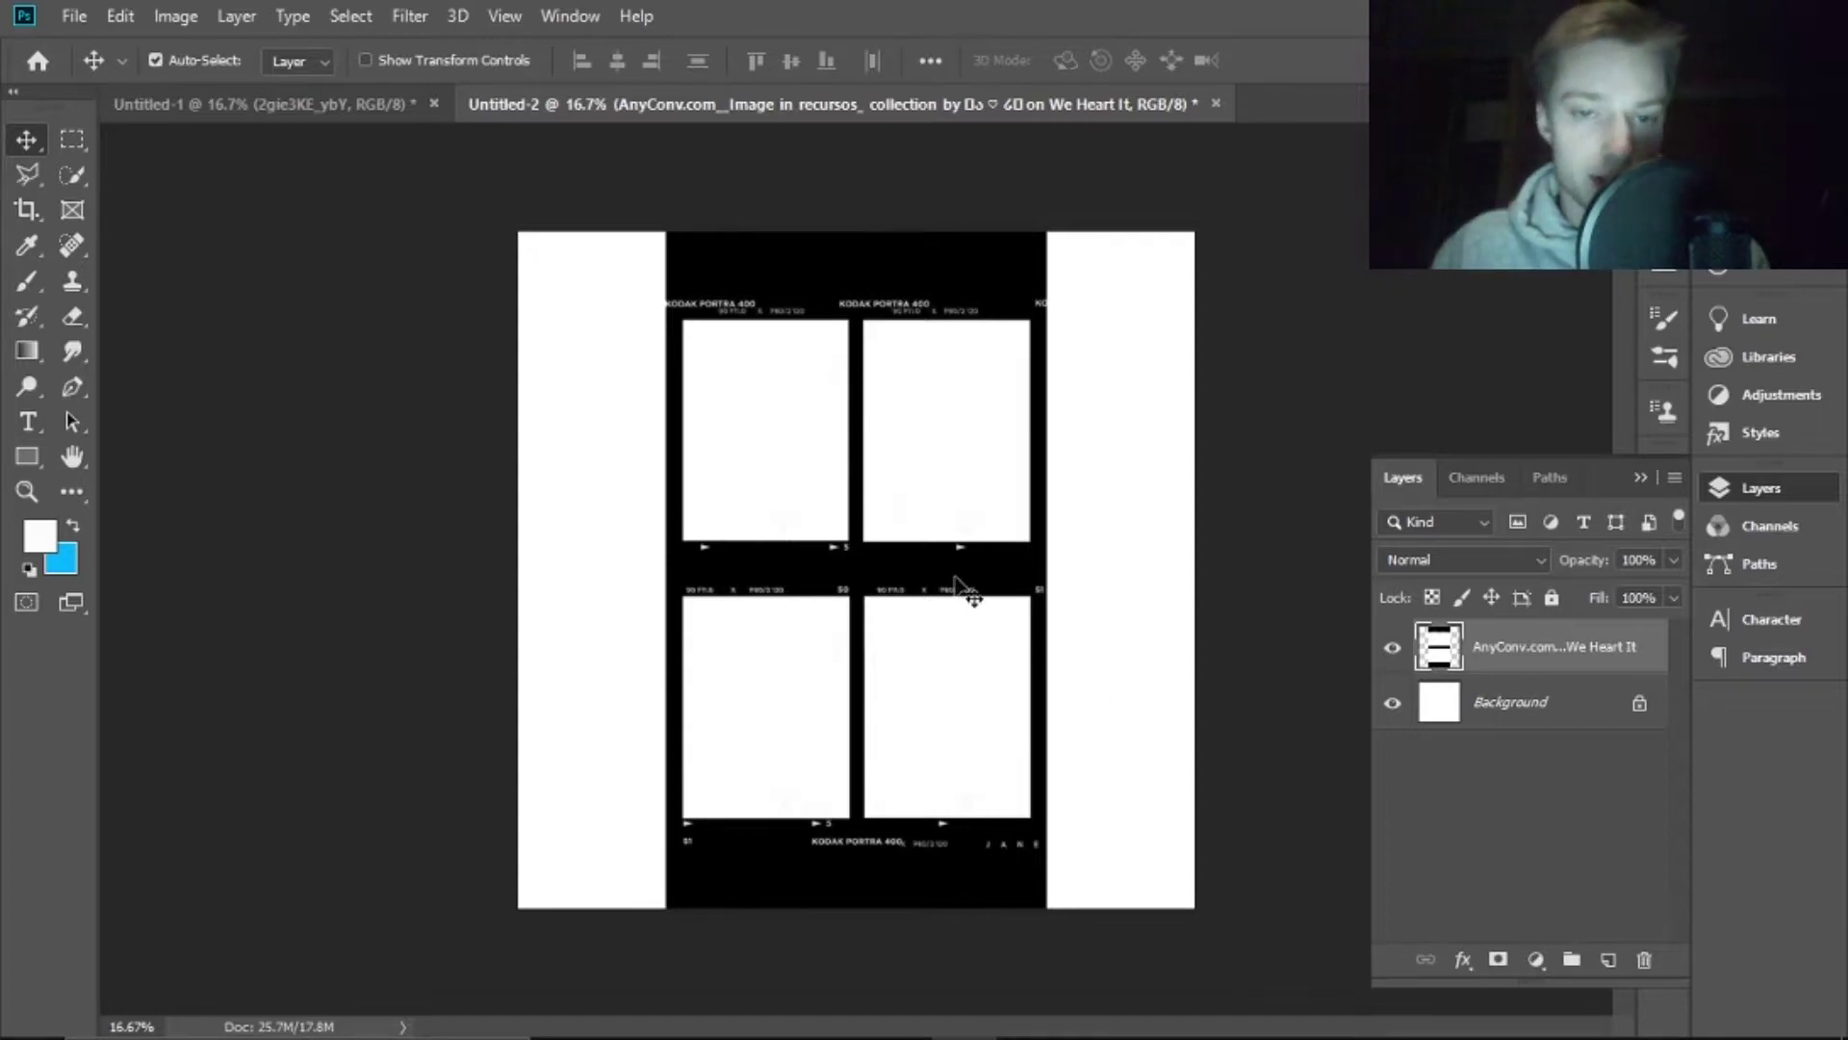
Free Transform the film strip, rotating it 90° to lie horizontally
key("ctrl")
key("ctrl+t")
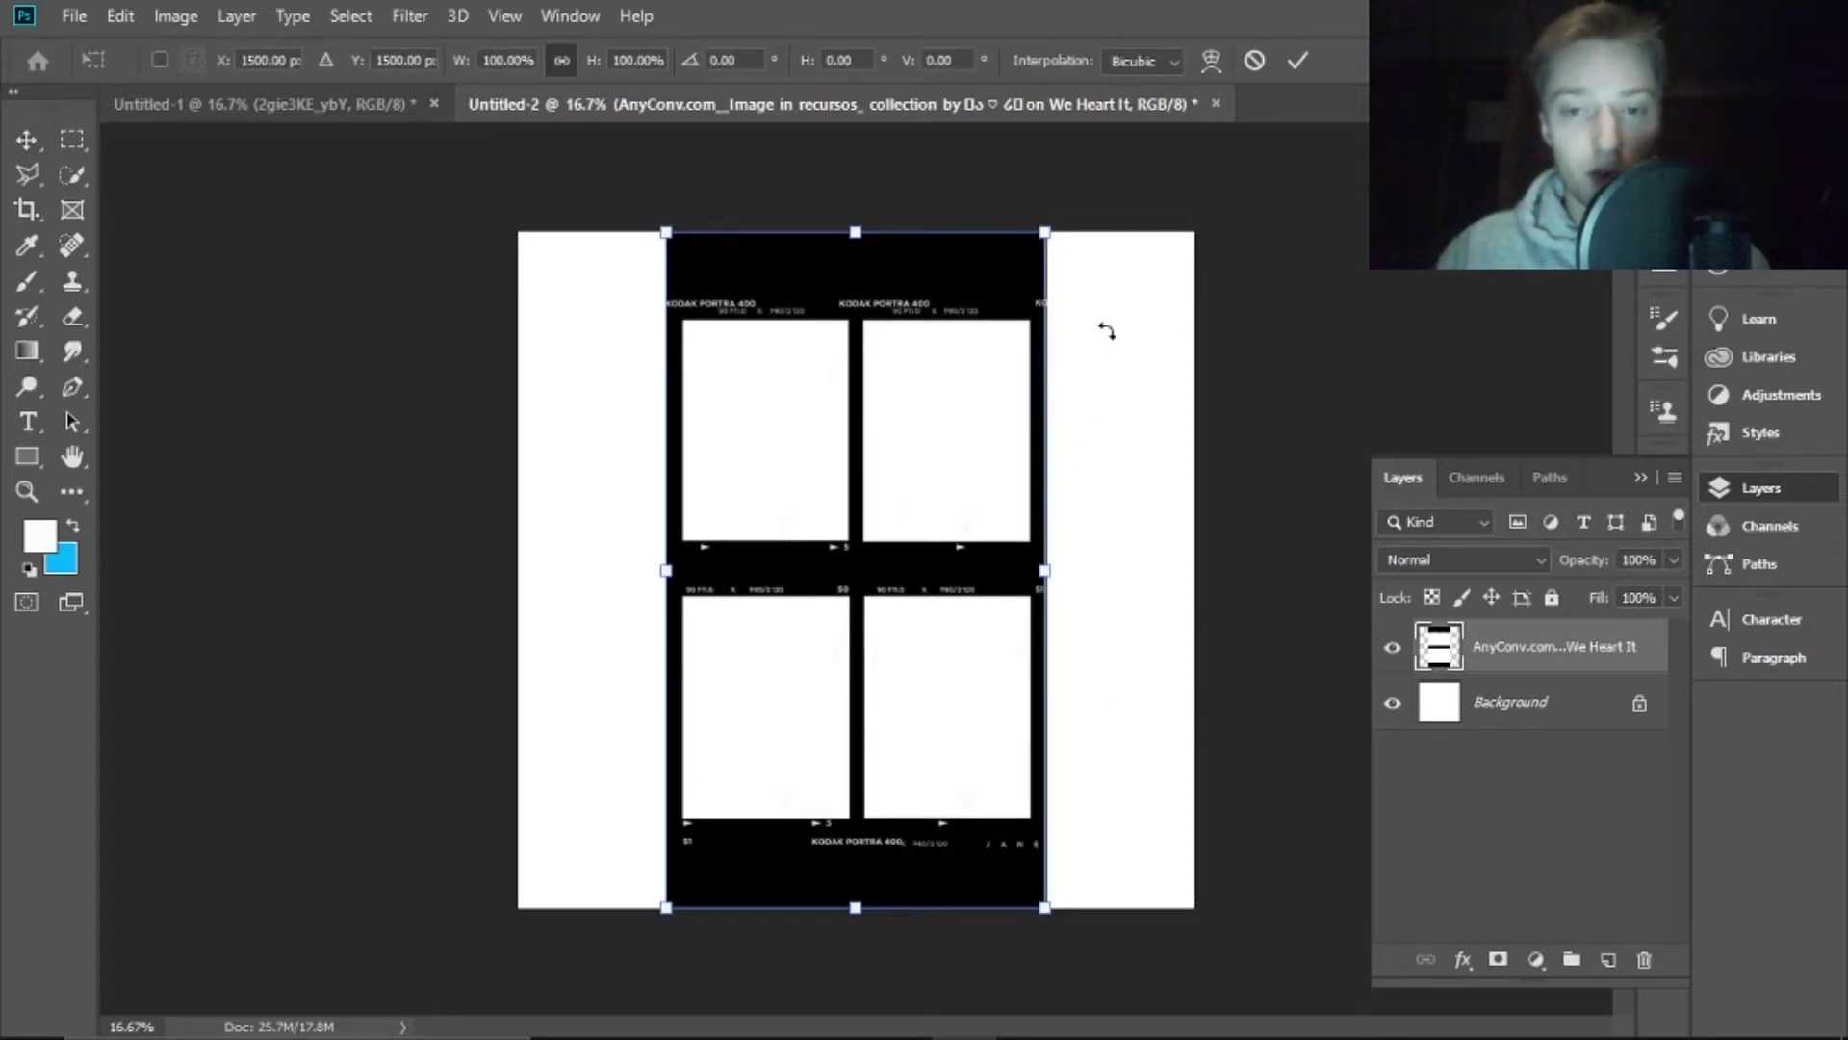
left_click_drag(1092, 275, 594, 405)
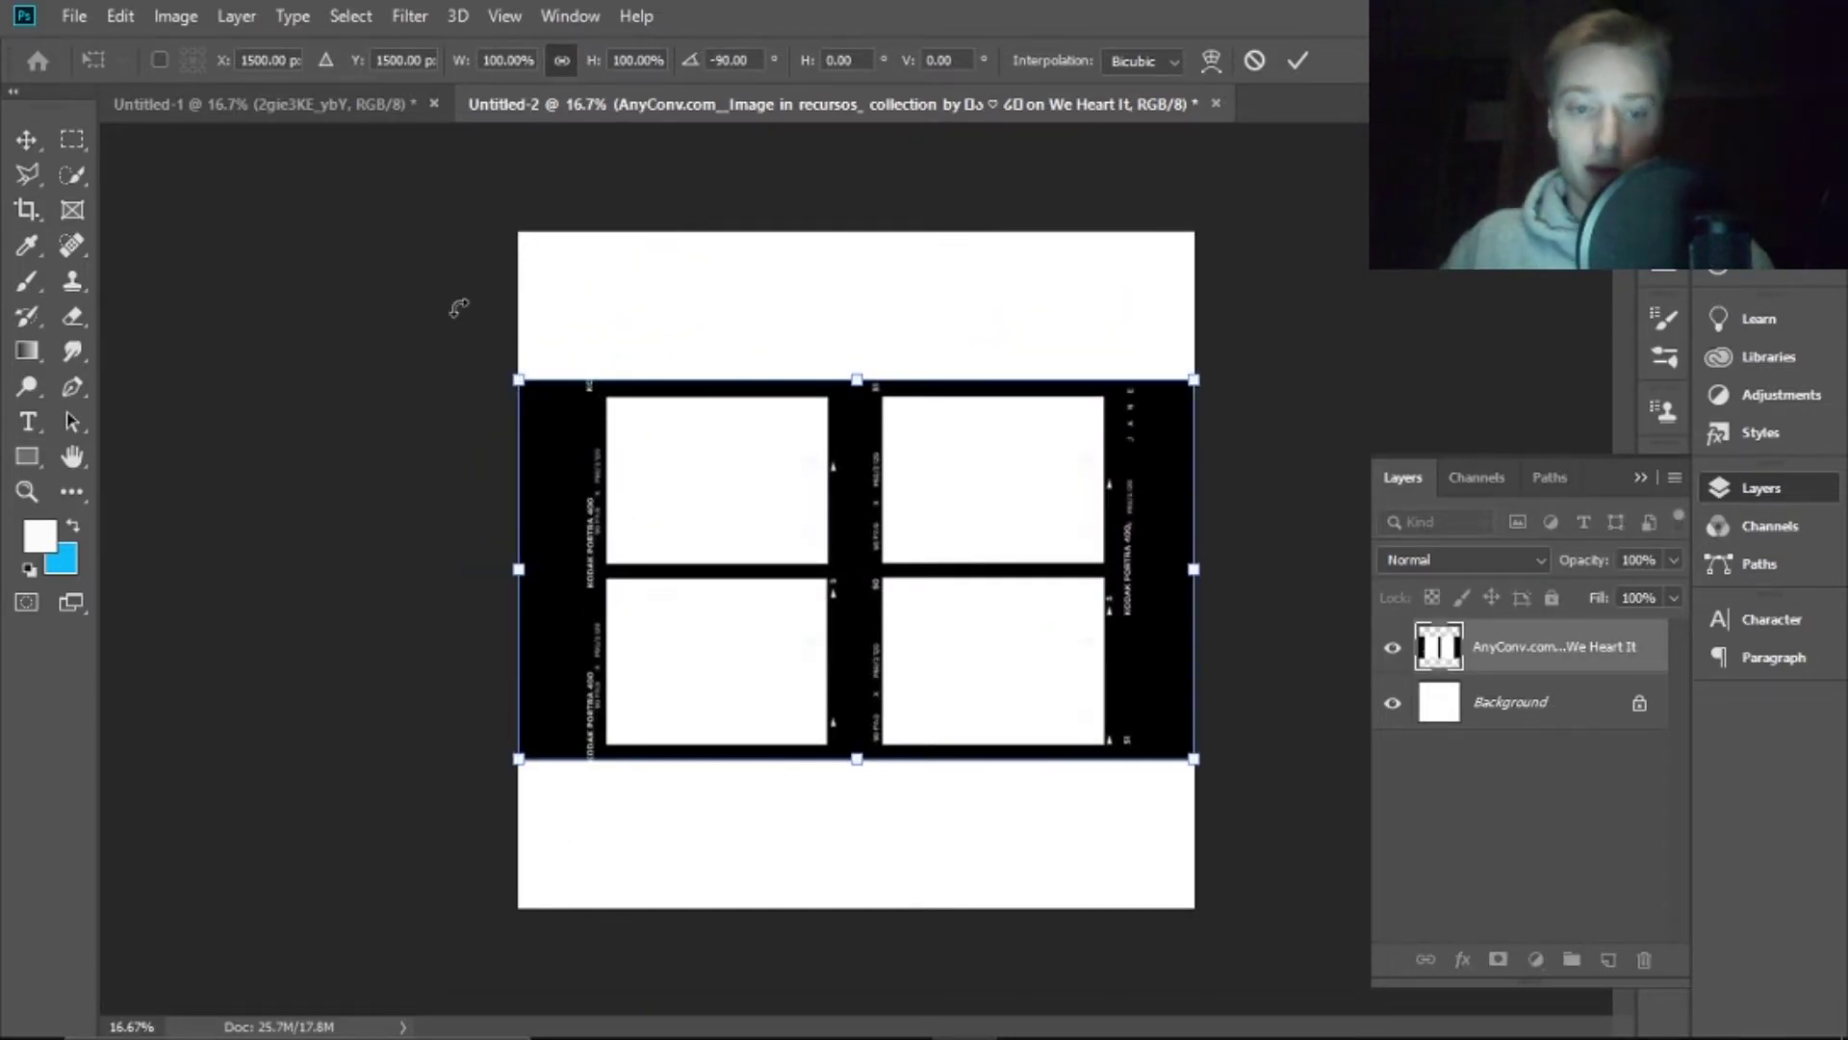
left_click_drag(501, 325, 684, 311)
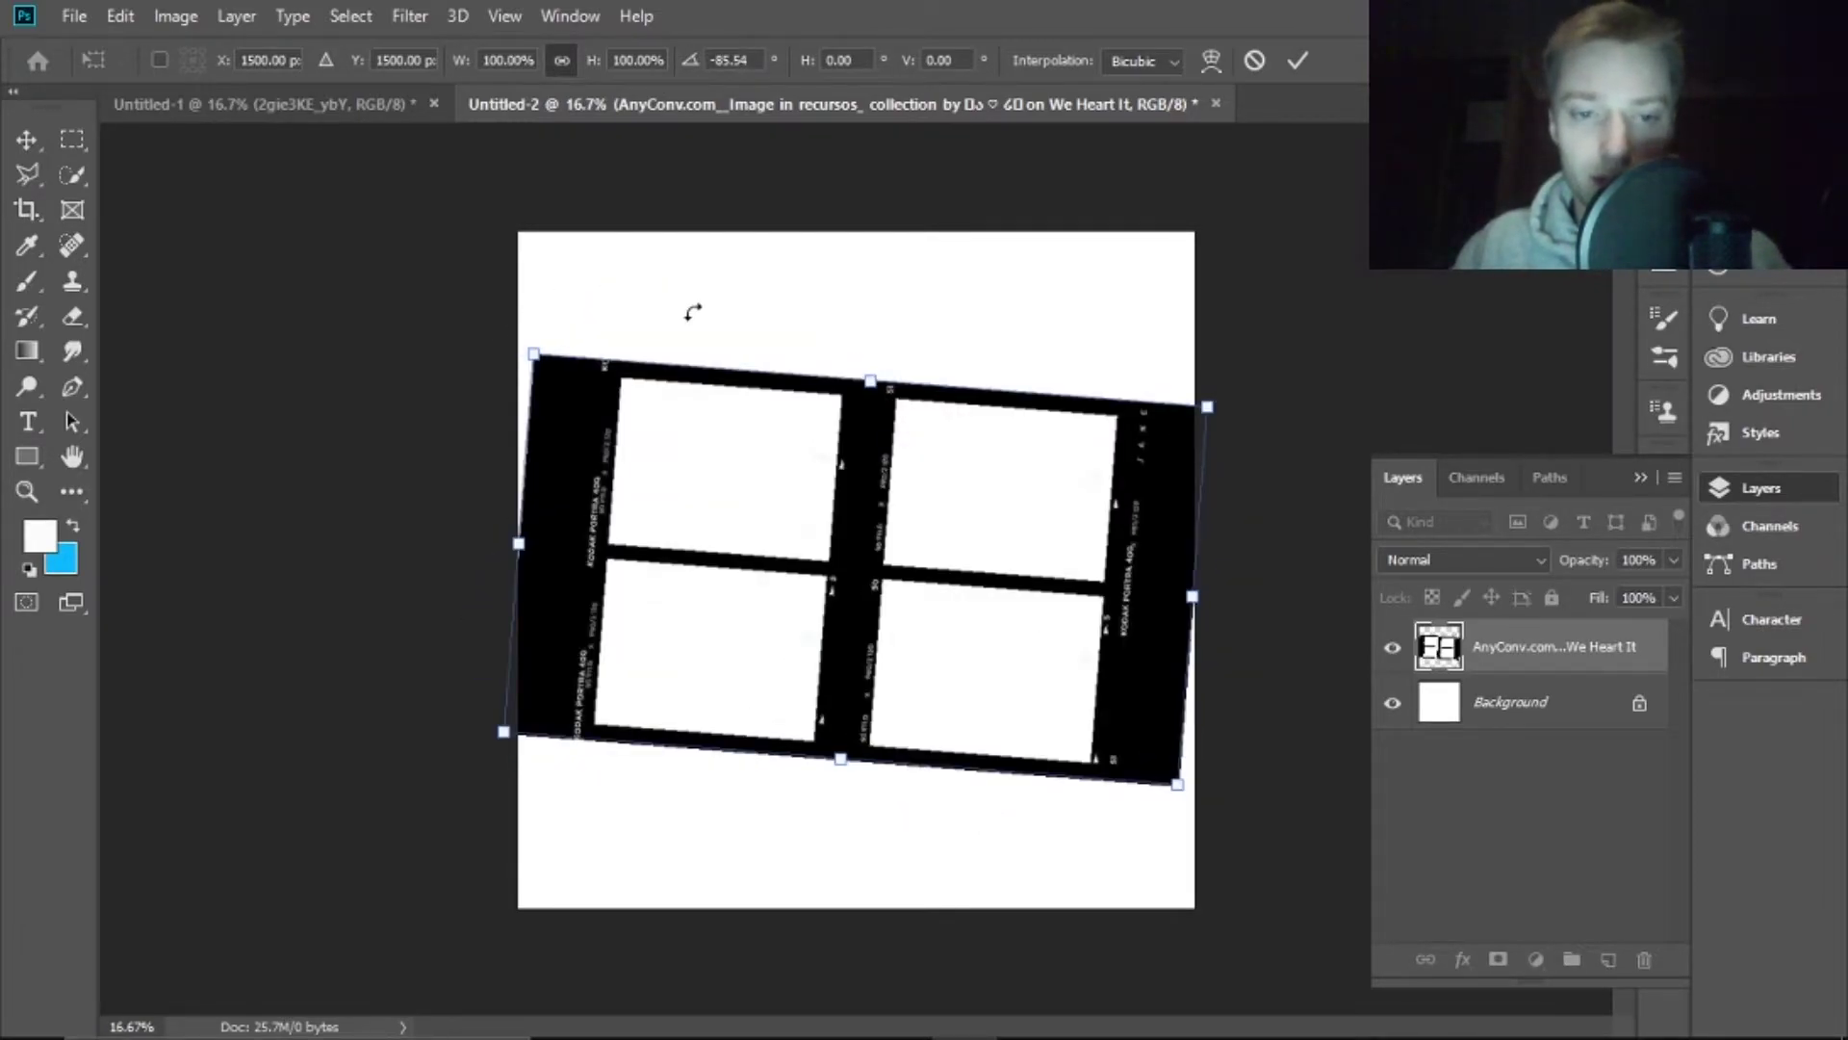
key("ctrl+z")
Confirm the rotation and place thermal photo 111, sizing it into the top-left frame
key("Return")
left_click(74, 16)
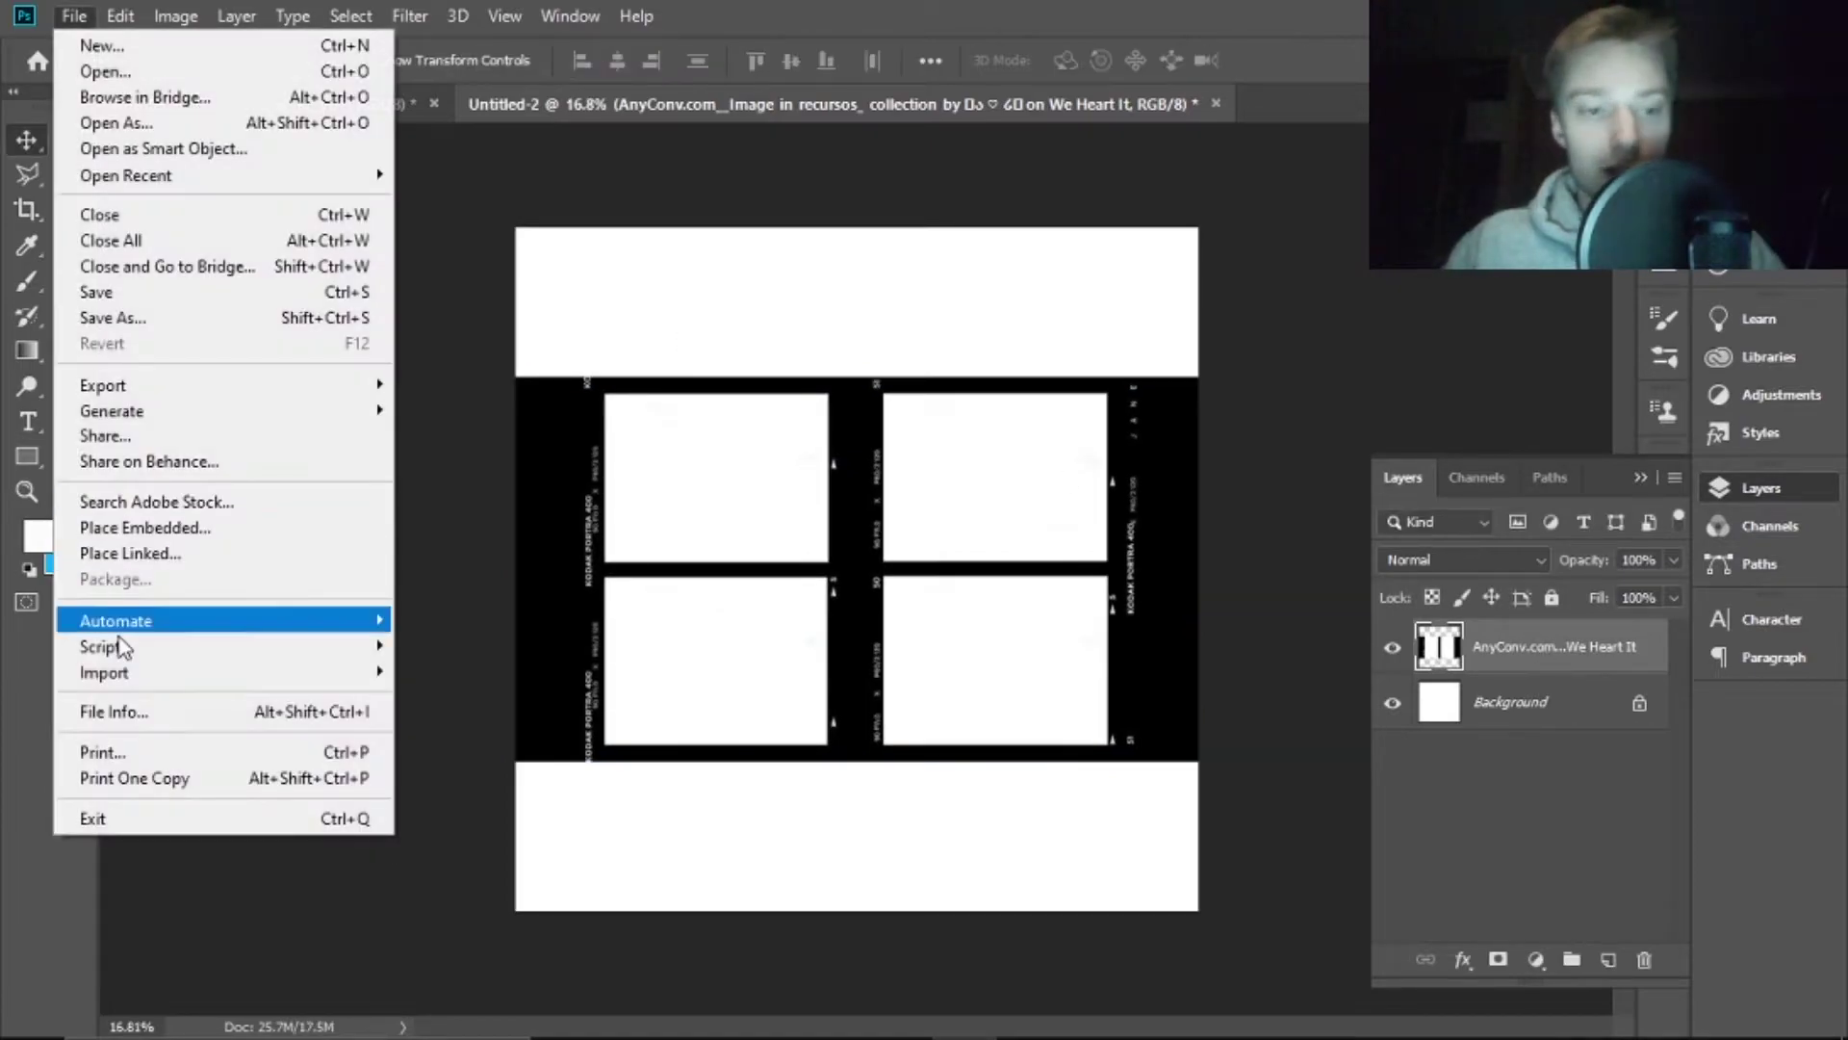
left_click(163, 530)
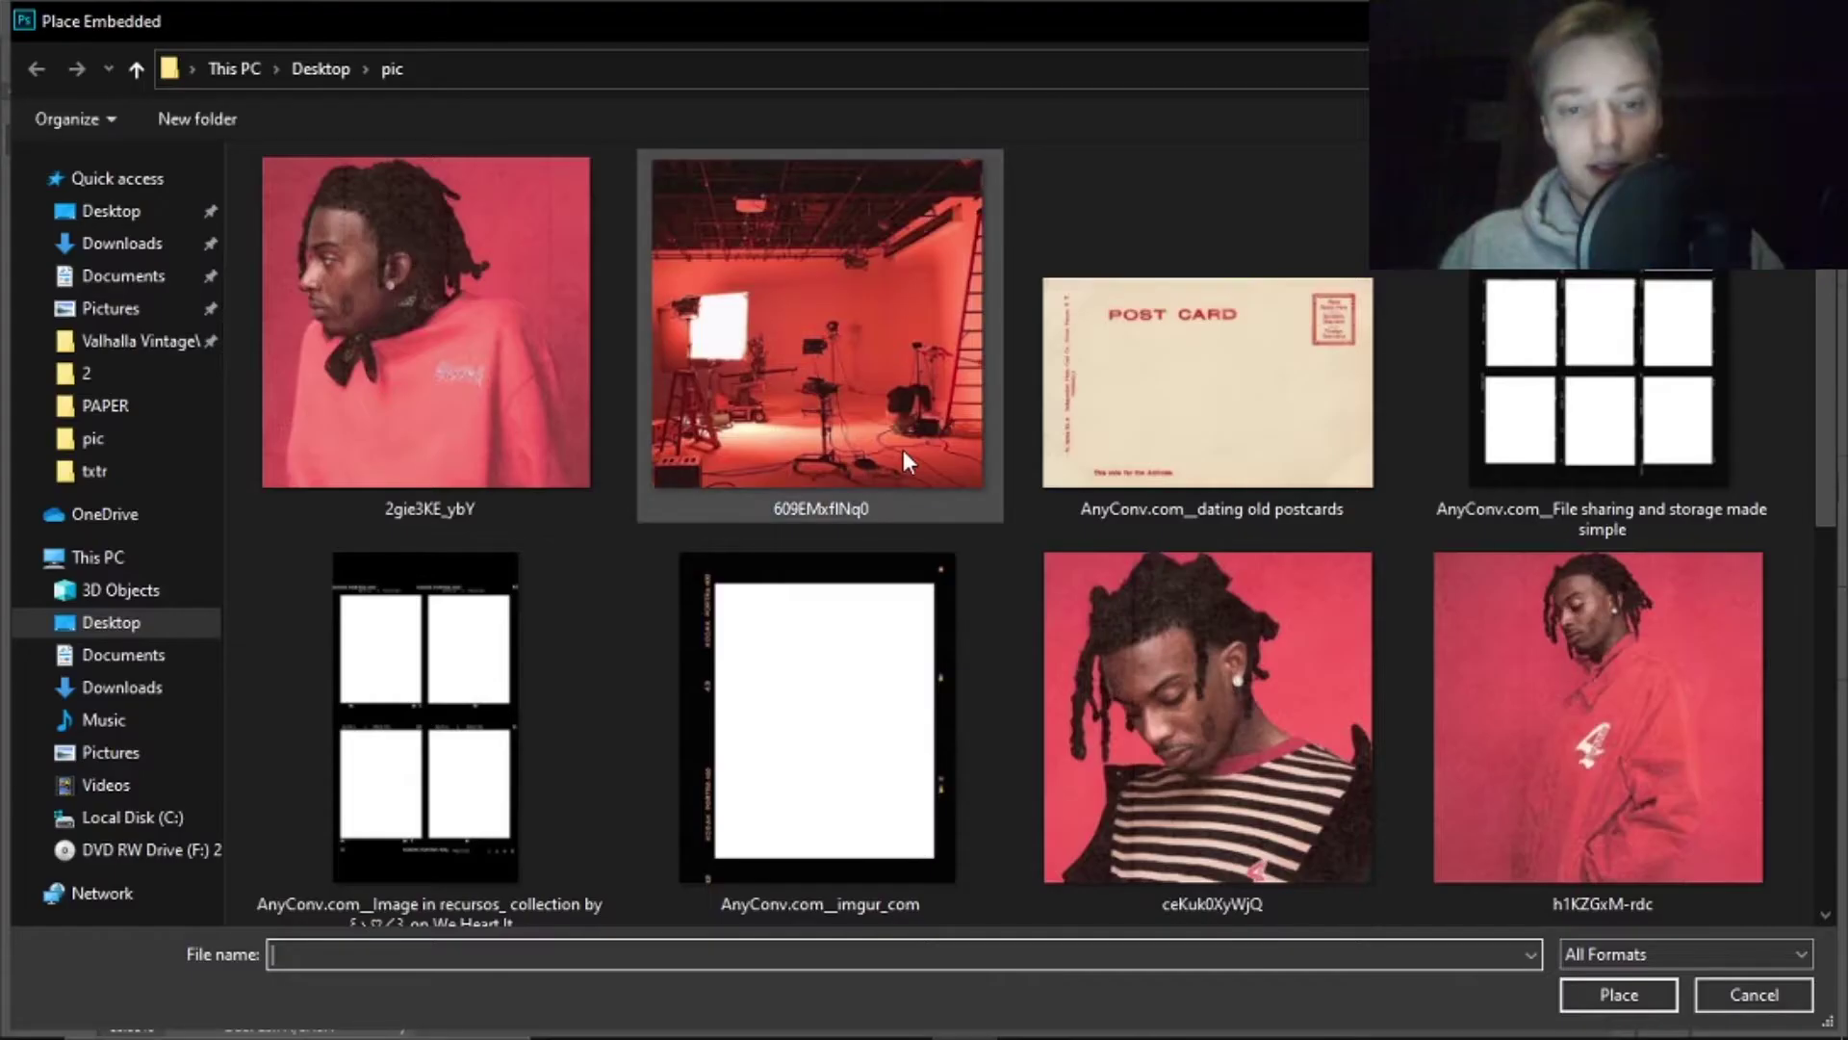
scroll(502, 370, "down", 5)
left_click(111, 211)
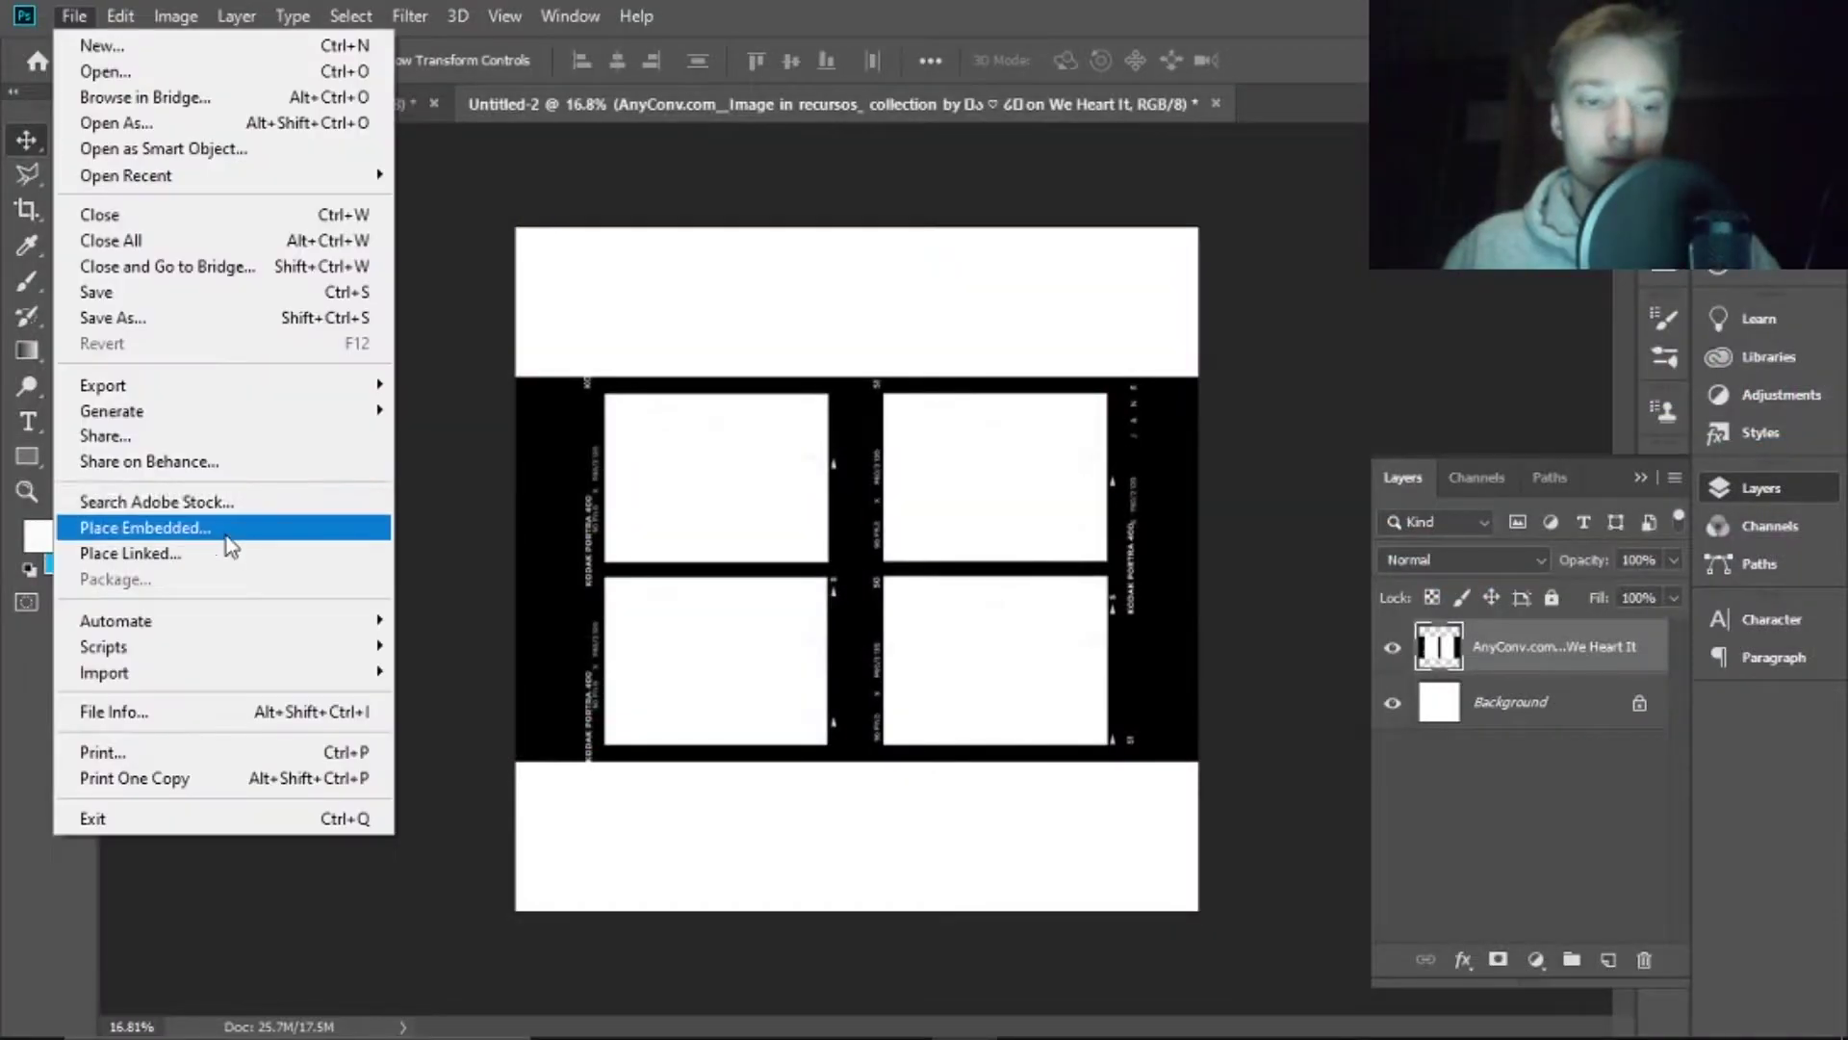
left_click(231, 544)
left_click(111, 183)
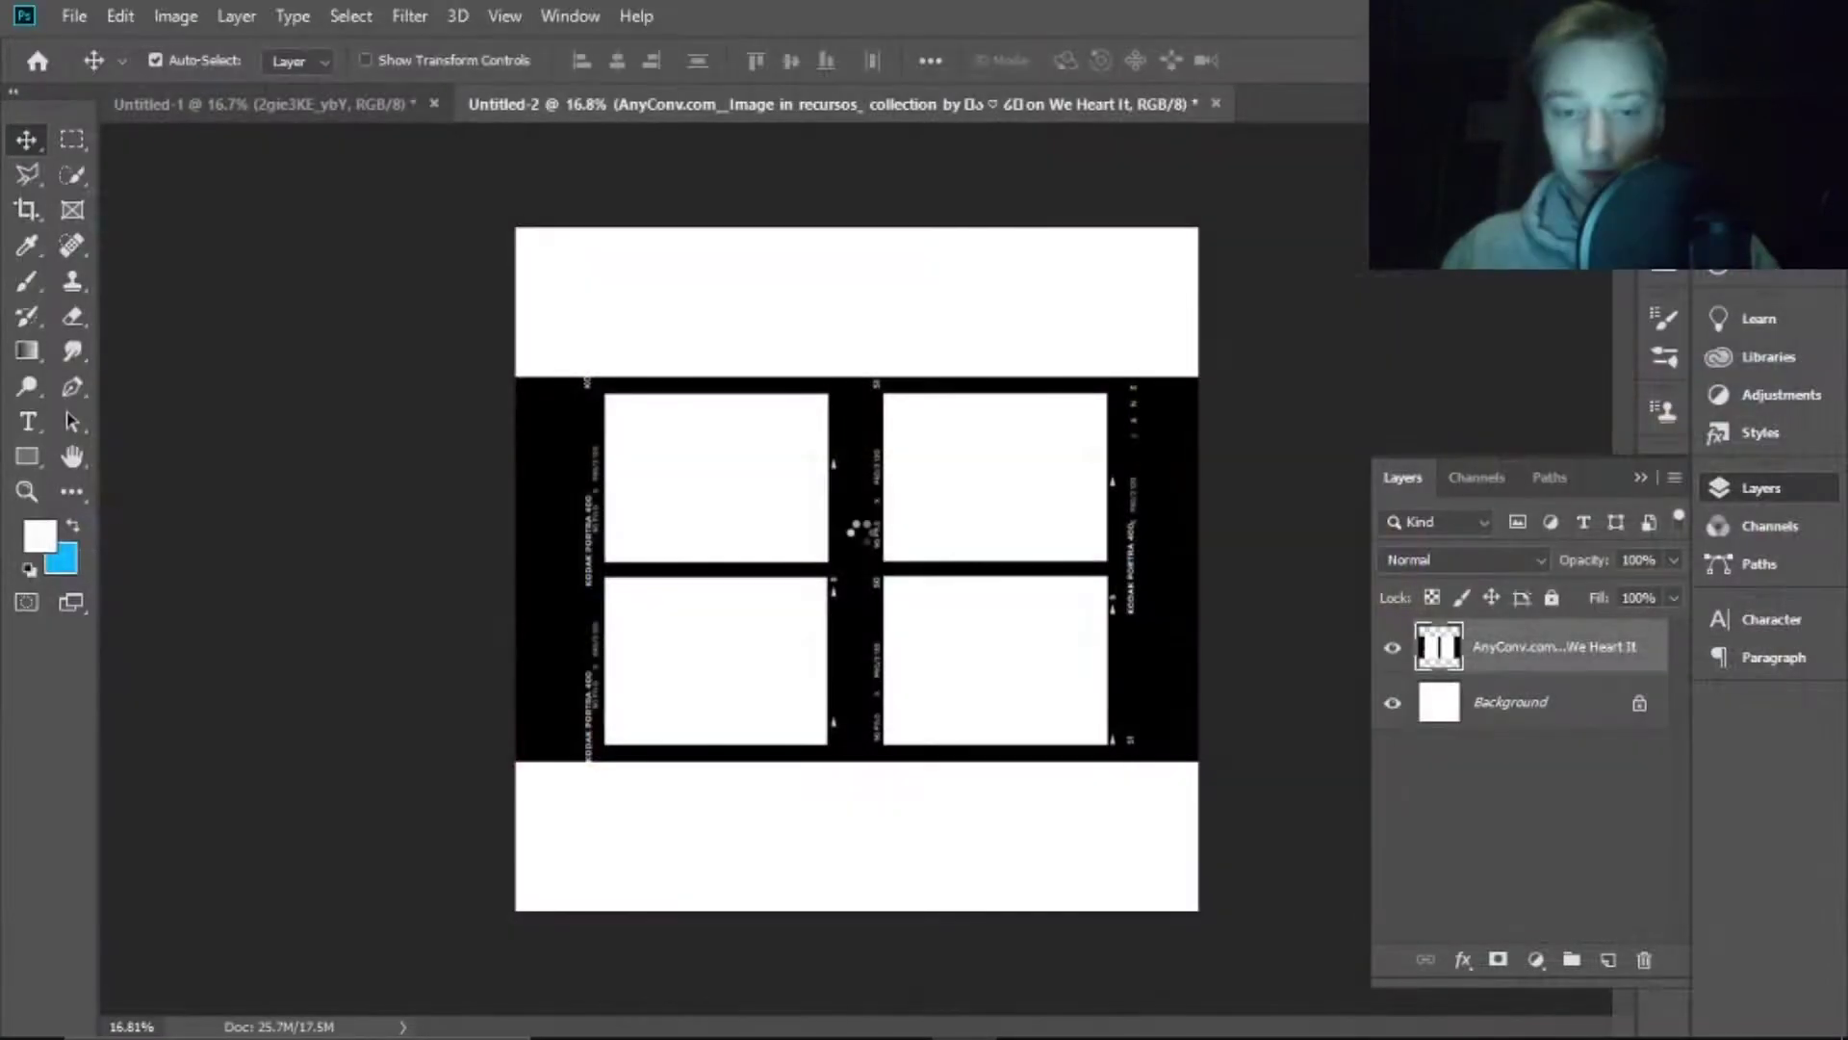
left_click_drag(1198, 910, 867, 742)
left_click_drag(515, 567, 604, 570)
left_click_drag(853, 570, 829, 570)
Commit photo 111 and shift it slightly down within its frame
scroll(693, 556, "up", 5)
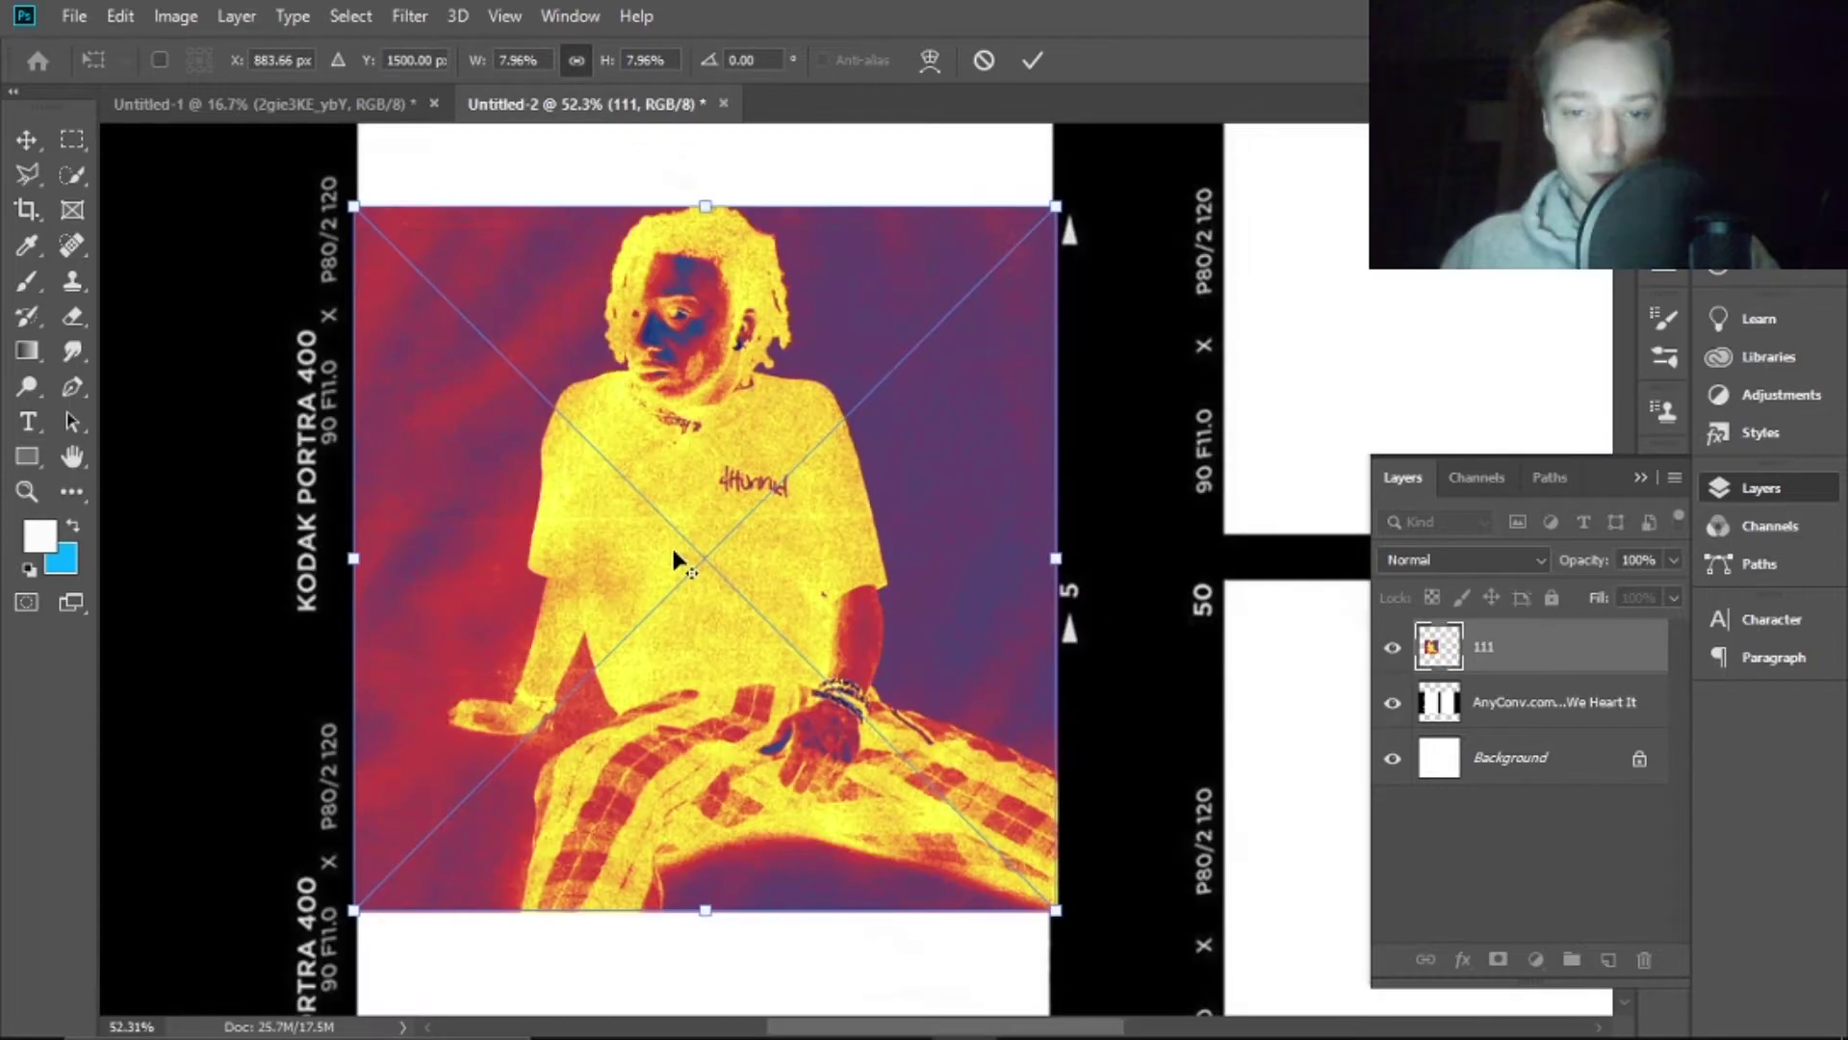
key("Return")
key("ctrl+t")
left_click_drag(776, 433, 777, 459)
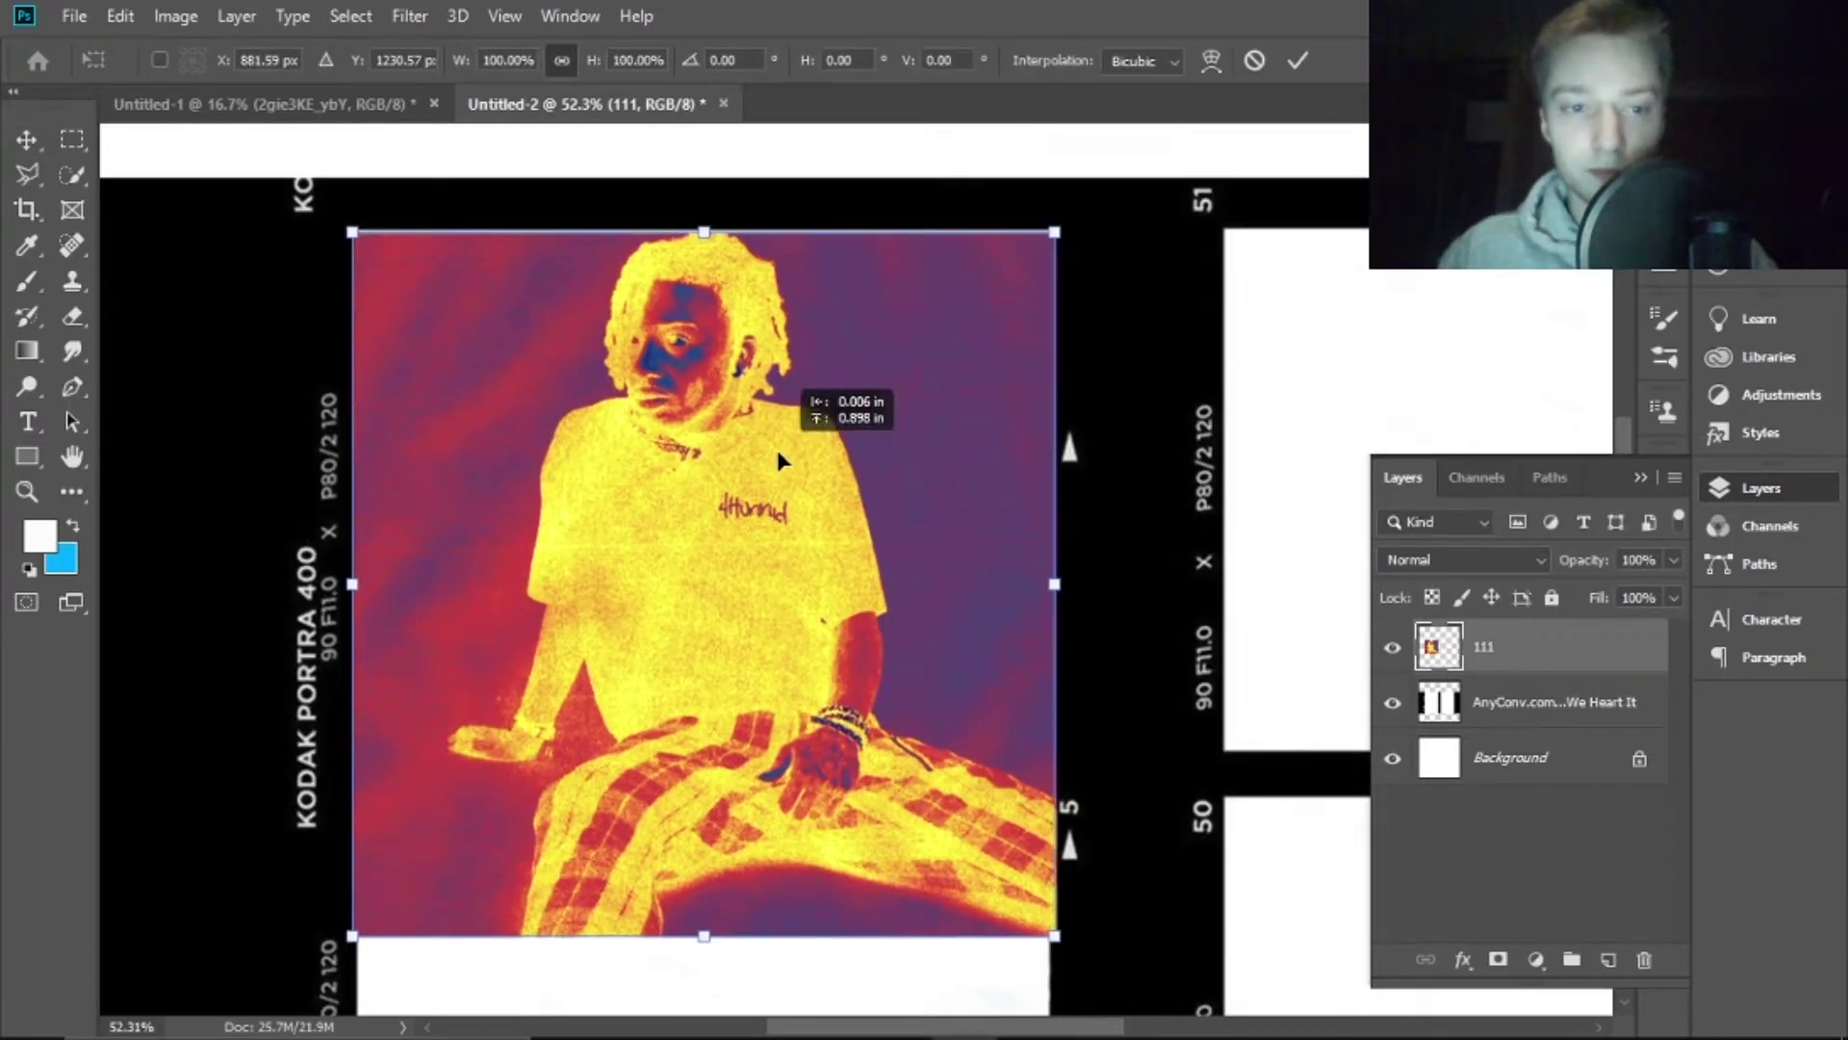
key("Return")
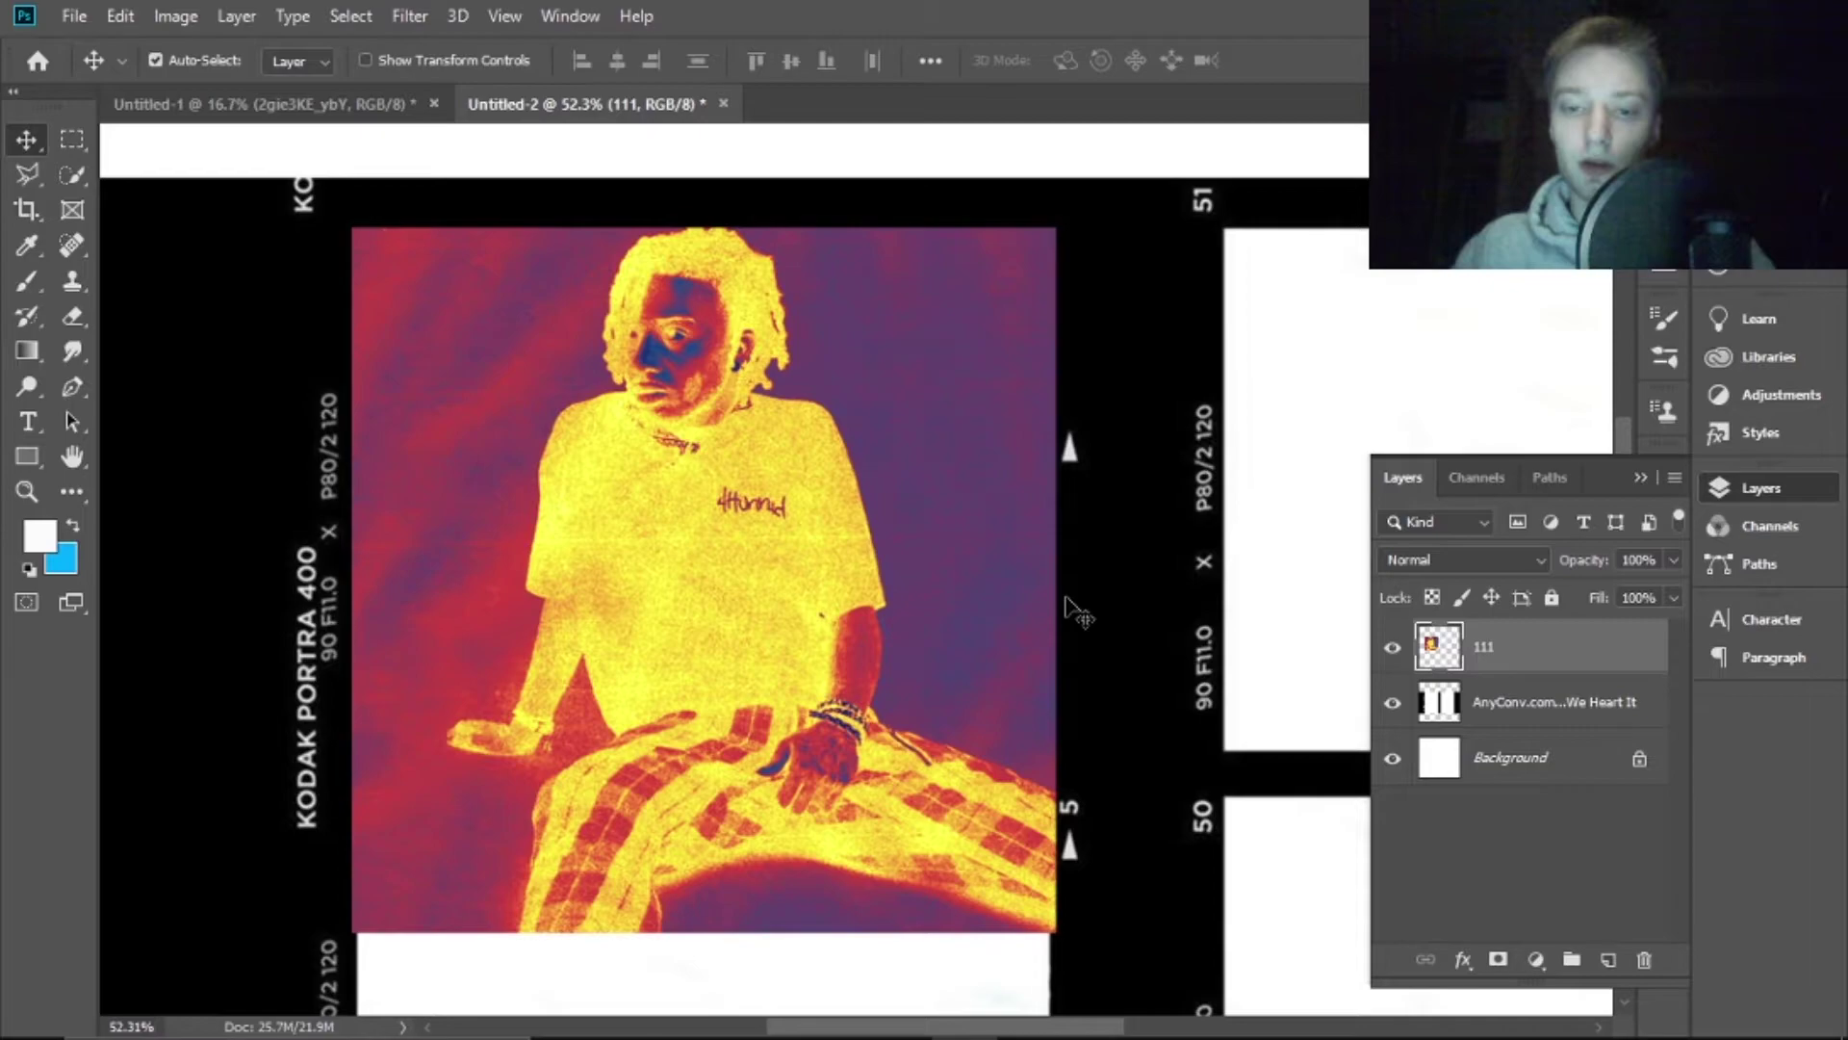
Move photo 111 below the film-strip layer and set the film strip's blend mode to Multiply
scroll(769, 610, "left", 3)
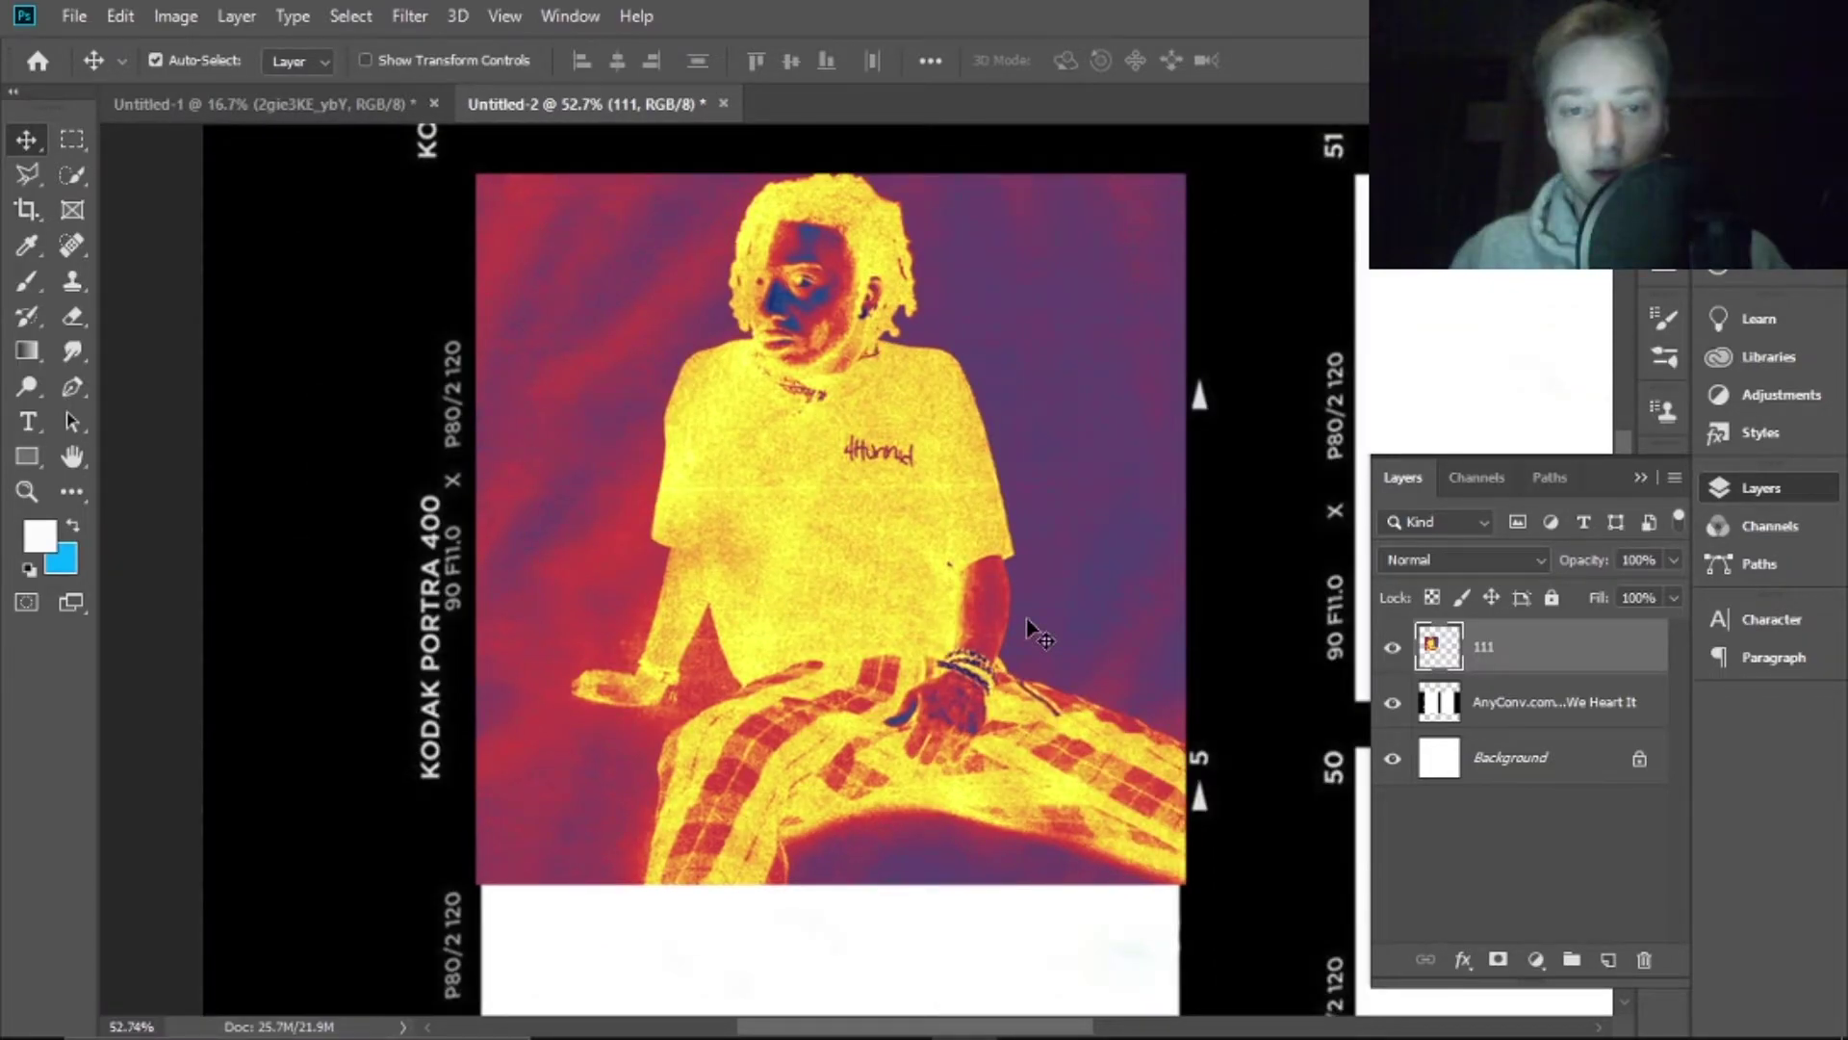
key("ctrl+bracketleft")
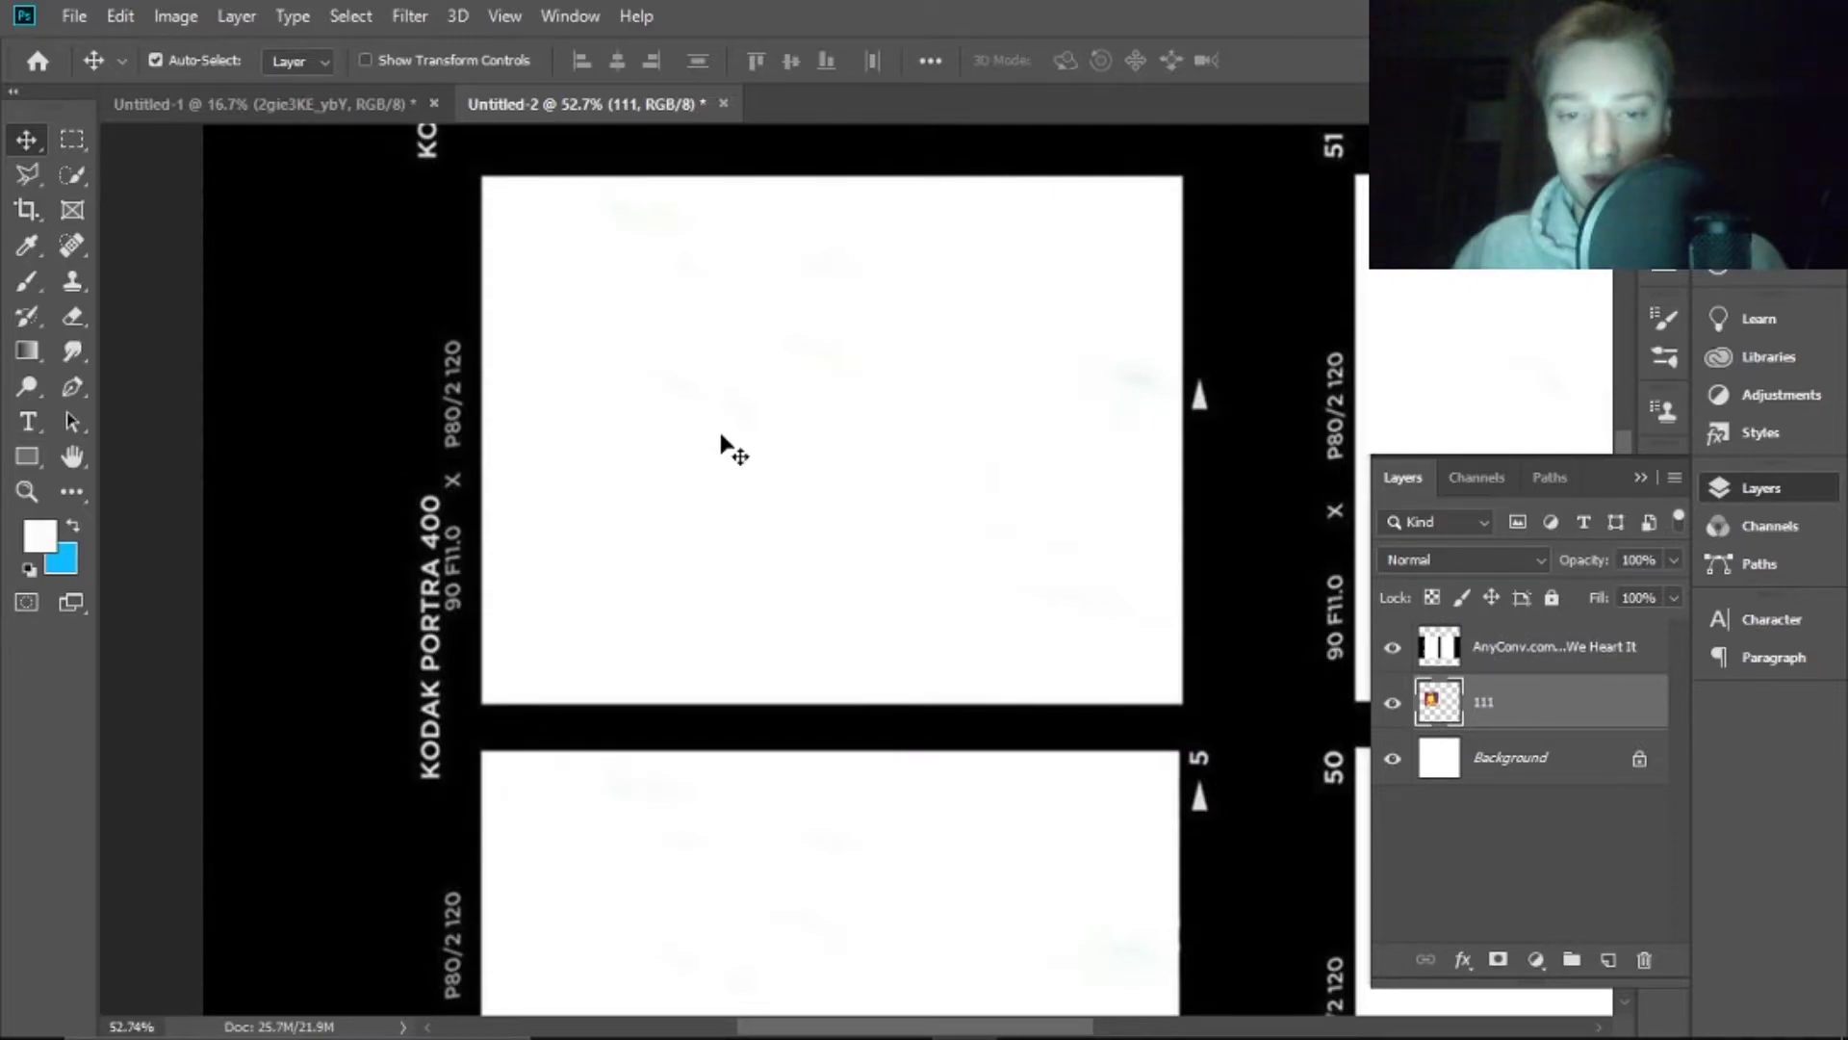
scroll(722, 444, "down", 1)
left_click(1531, 664)
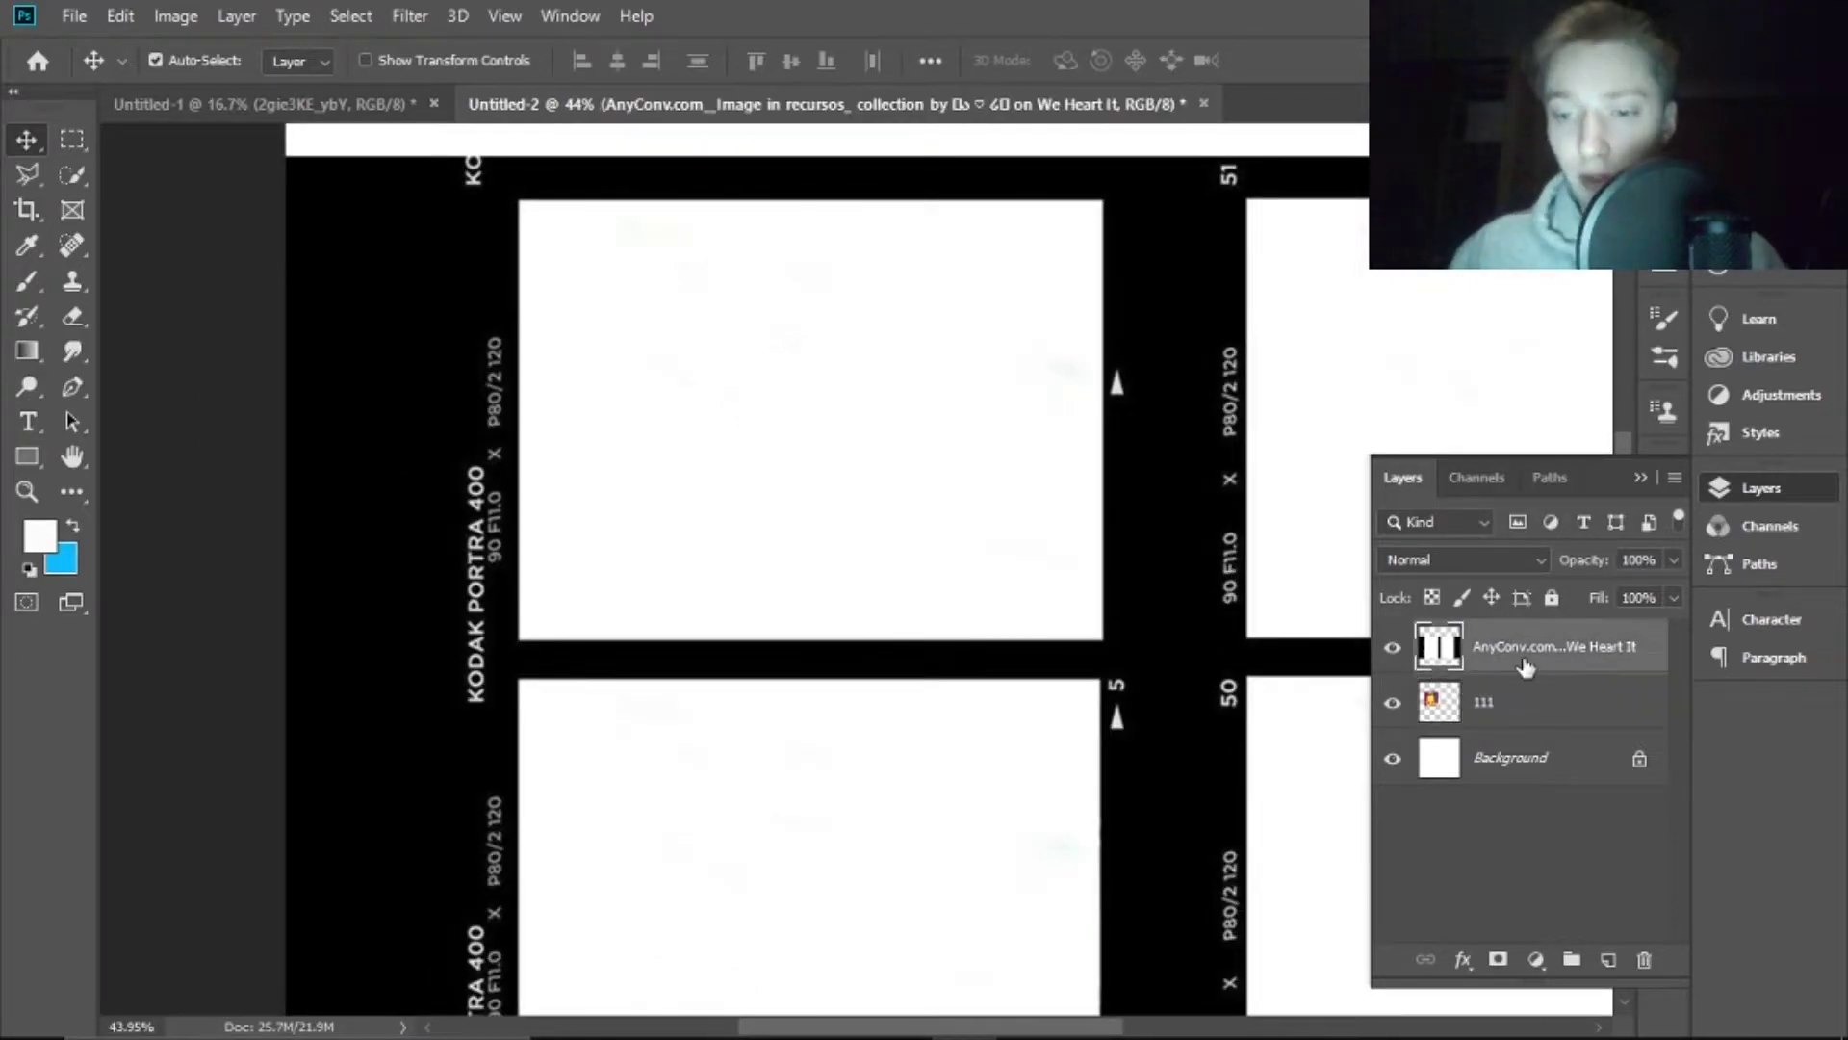
left_click(1470, 564)
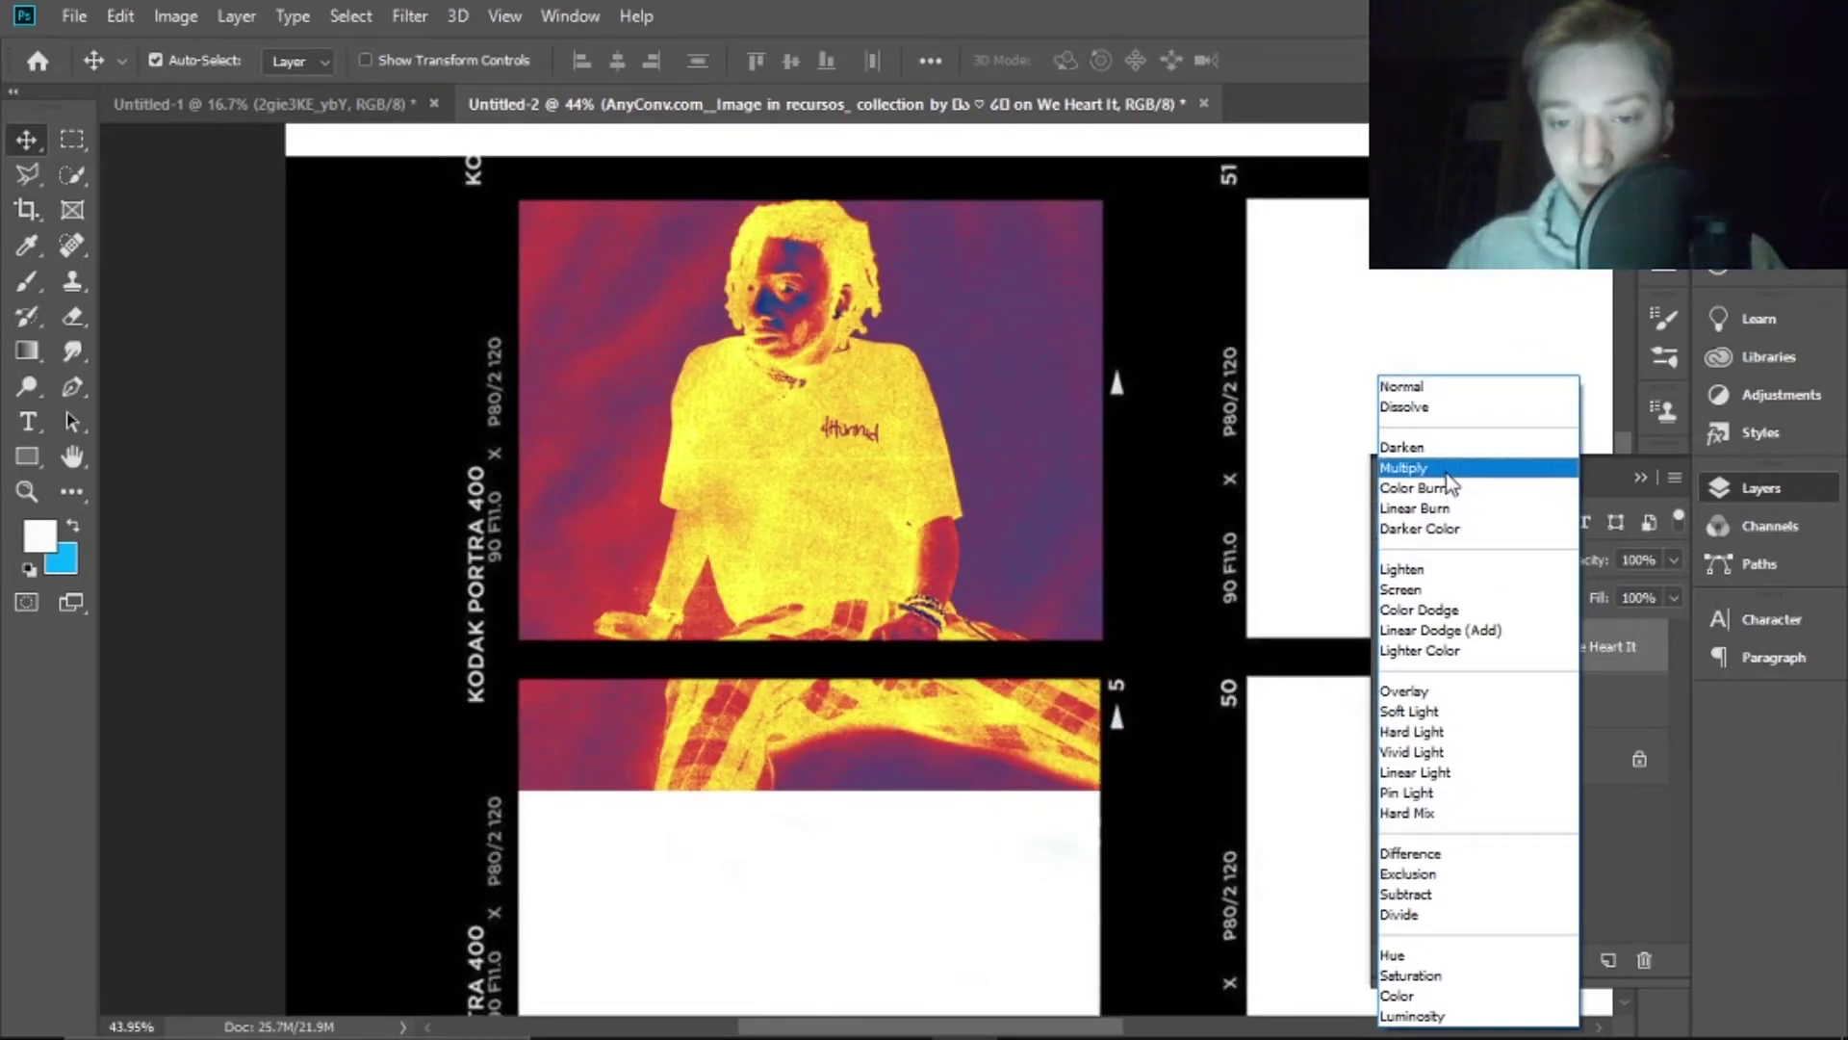
left_click(1443, 469)
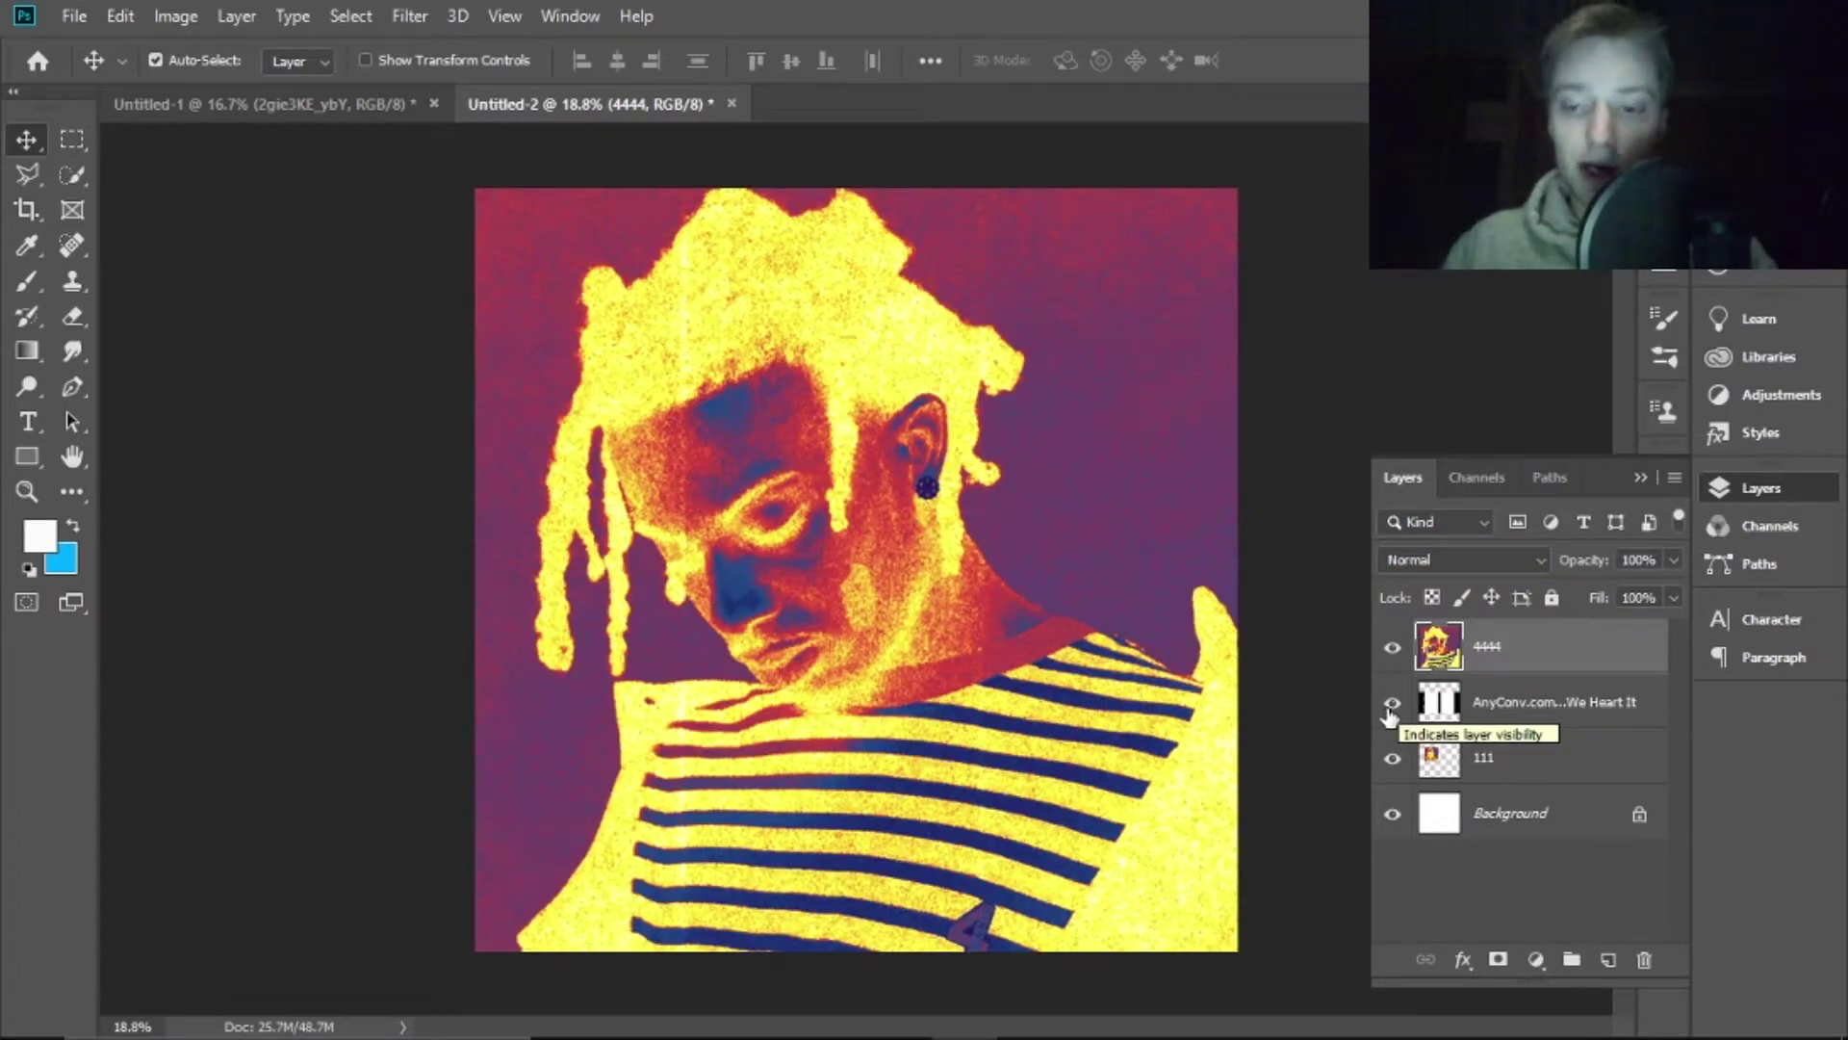
Scale photo 4444 down to about a third so it fits its film frame
left_click(1390, 705)
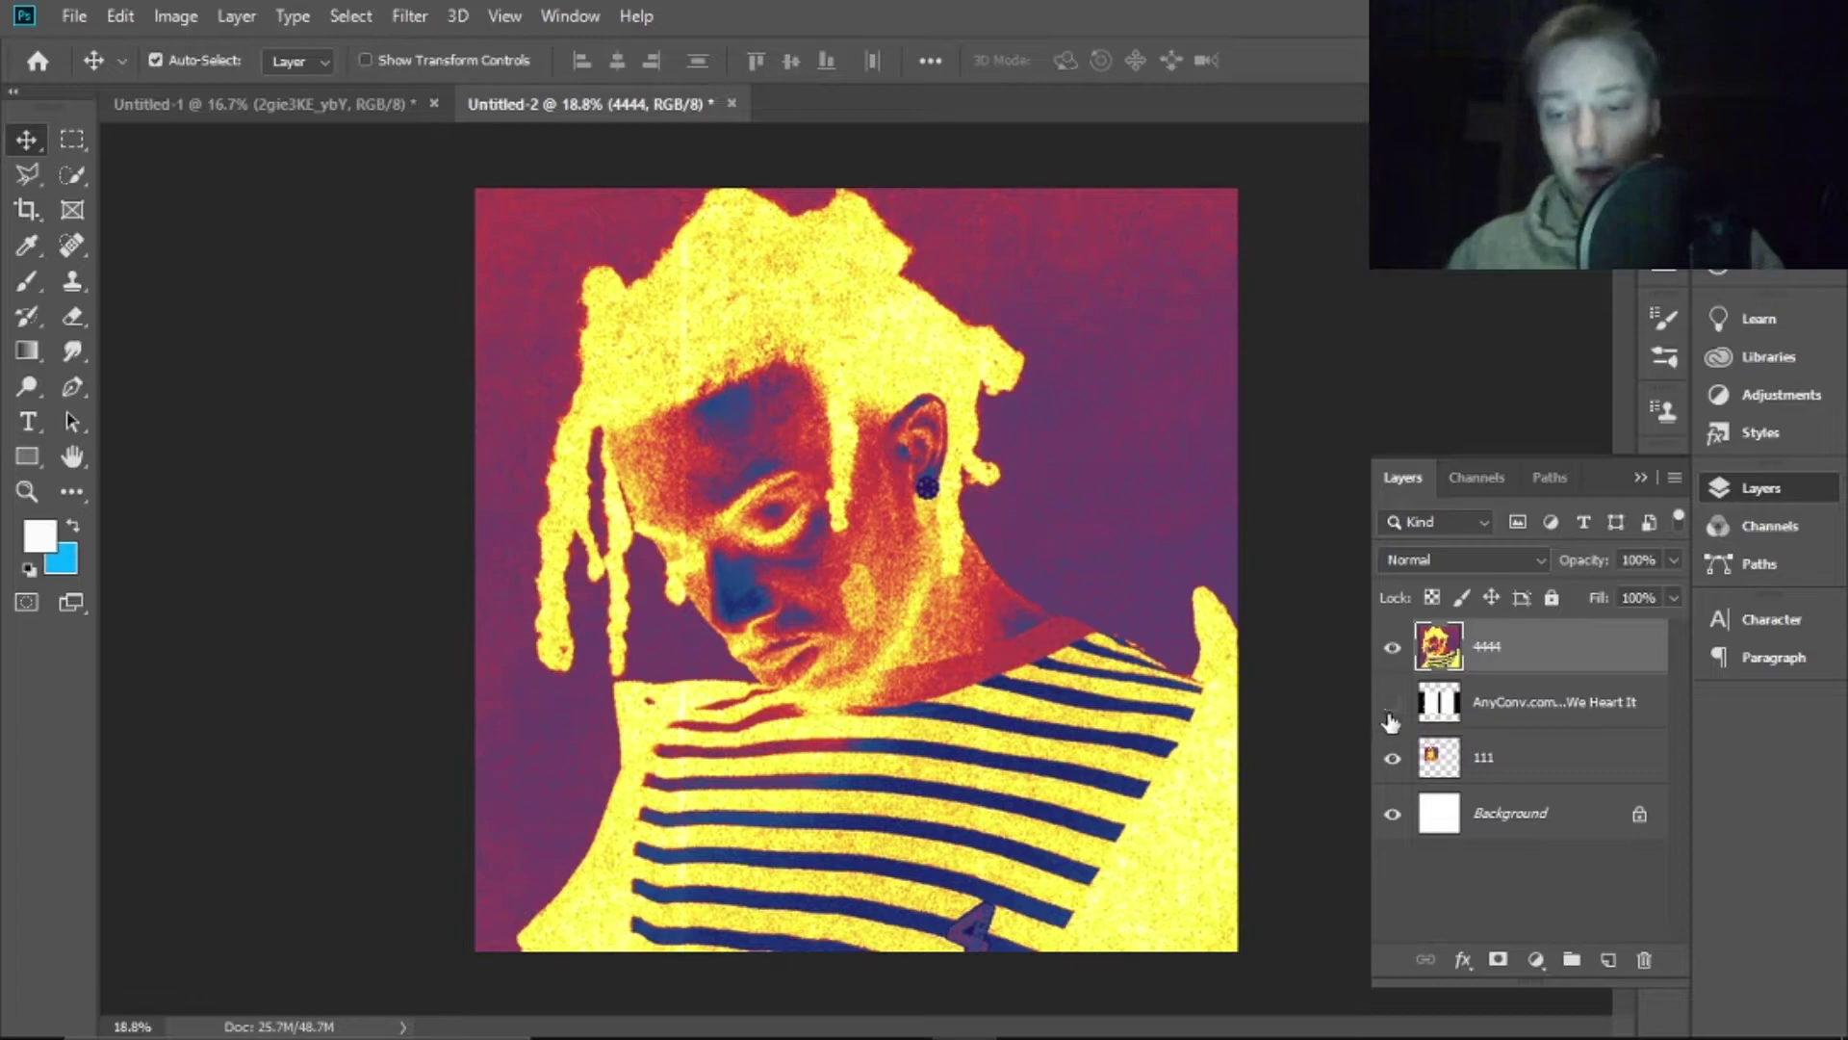
left_click(1515, 703)
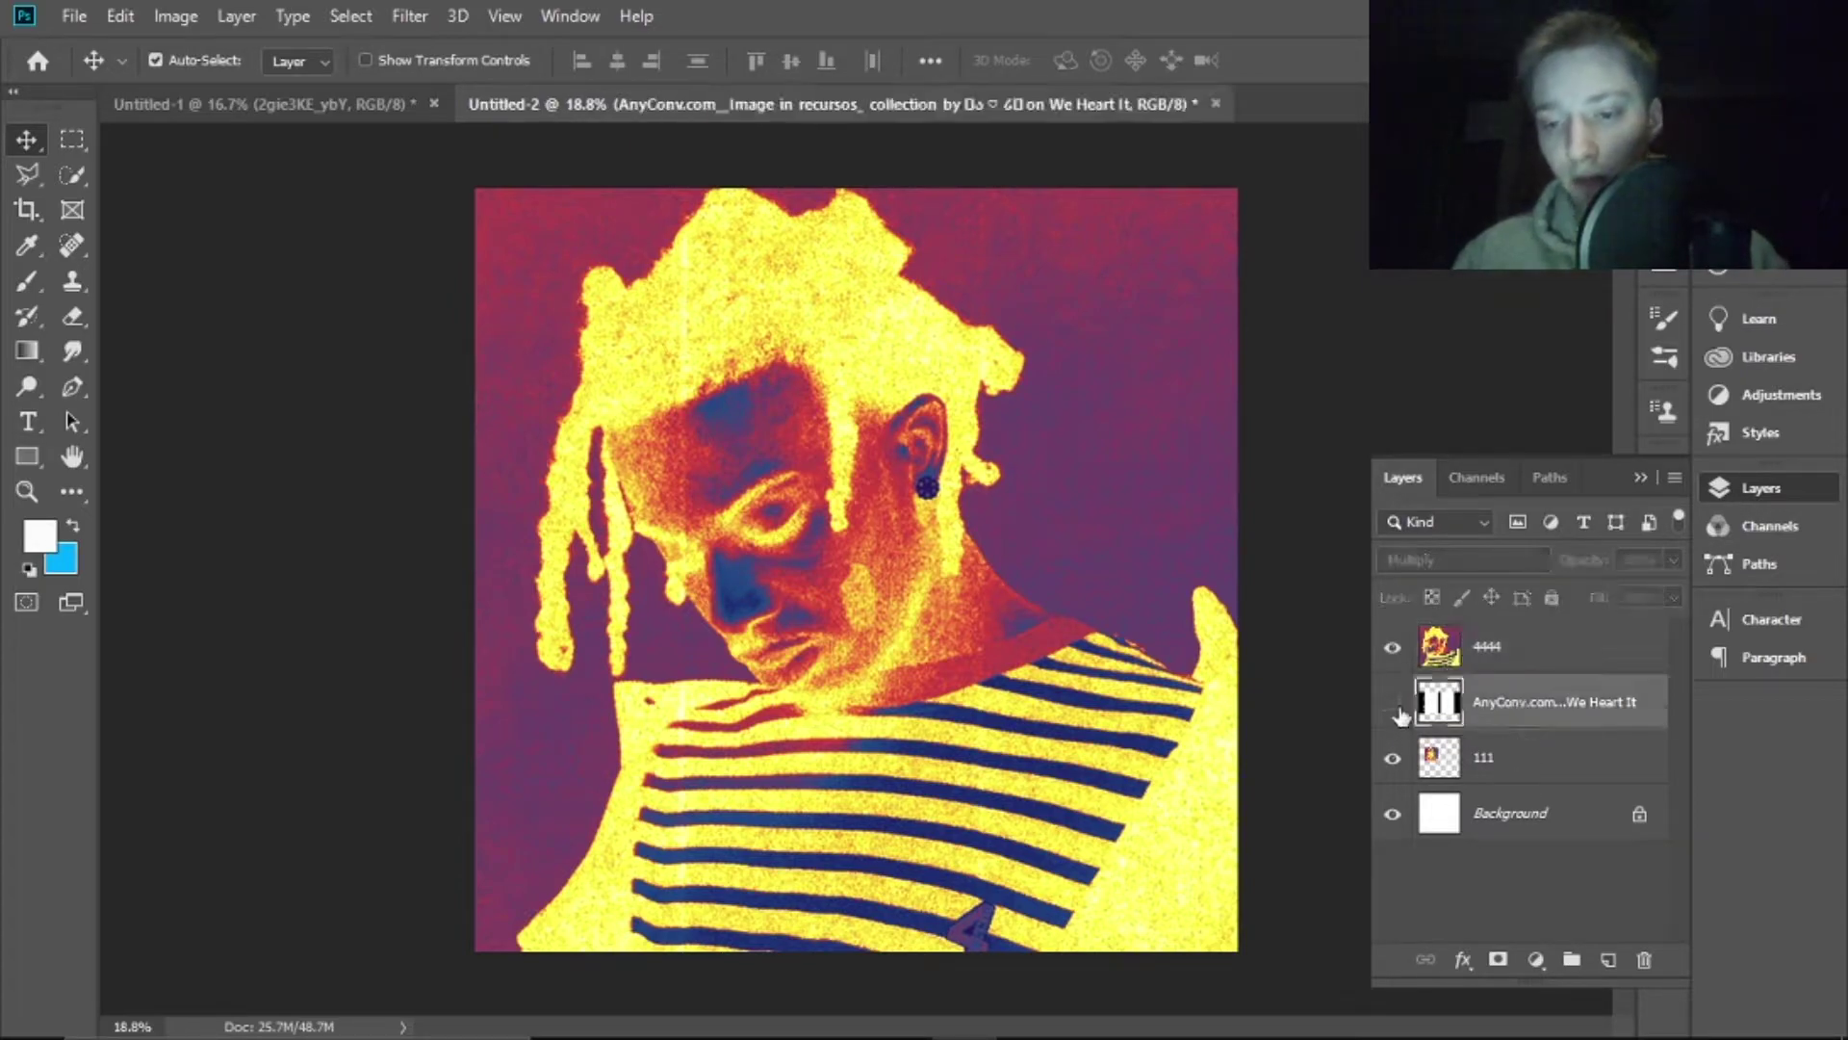
left_click(1392, 646)
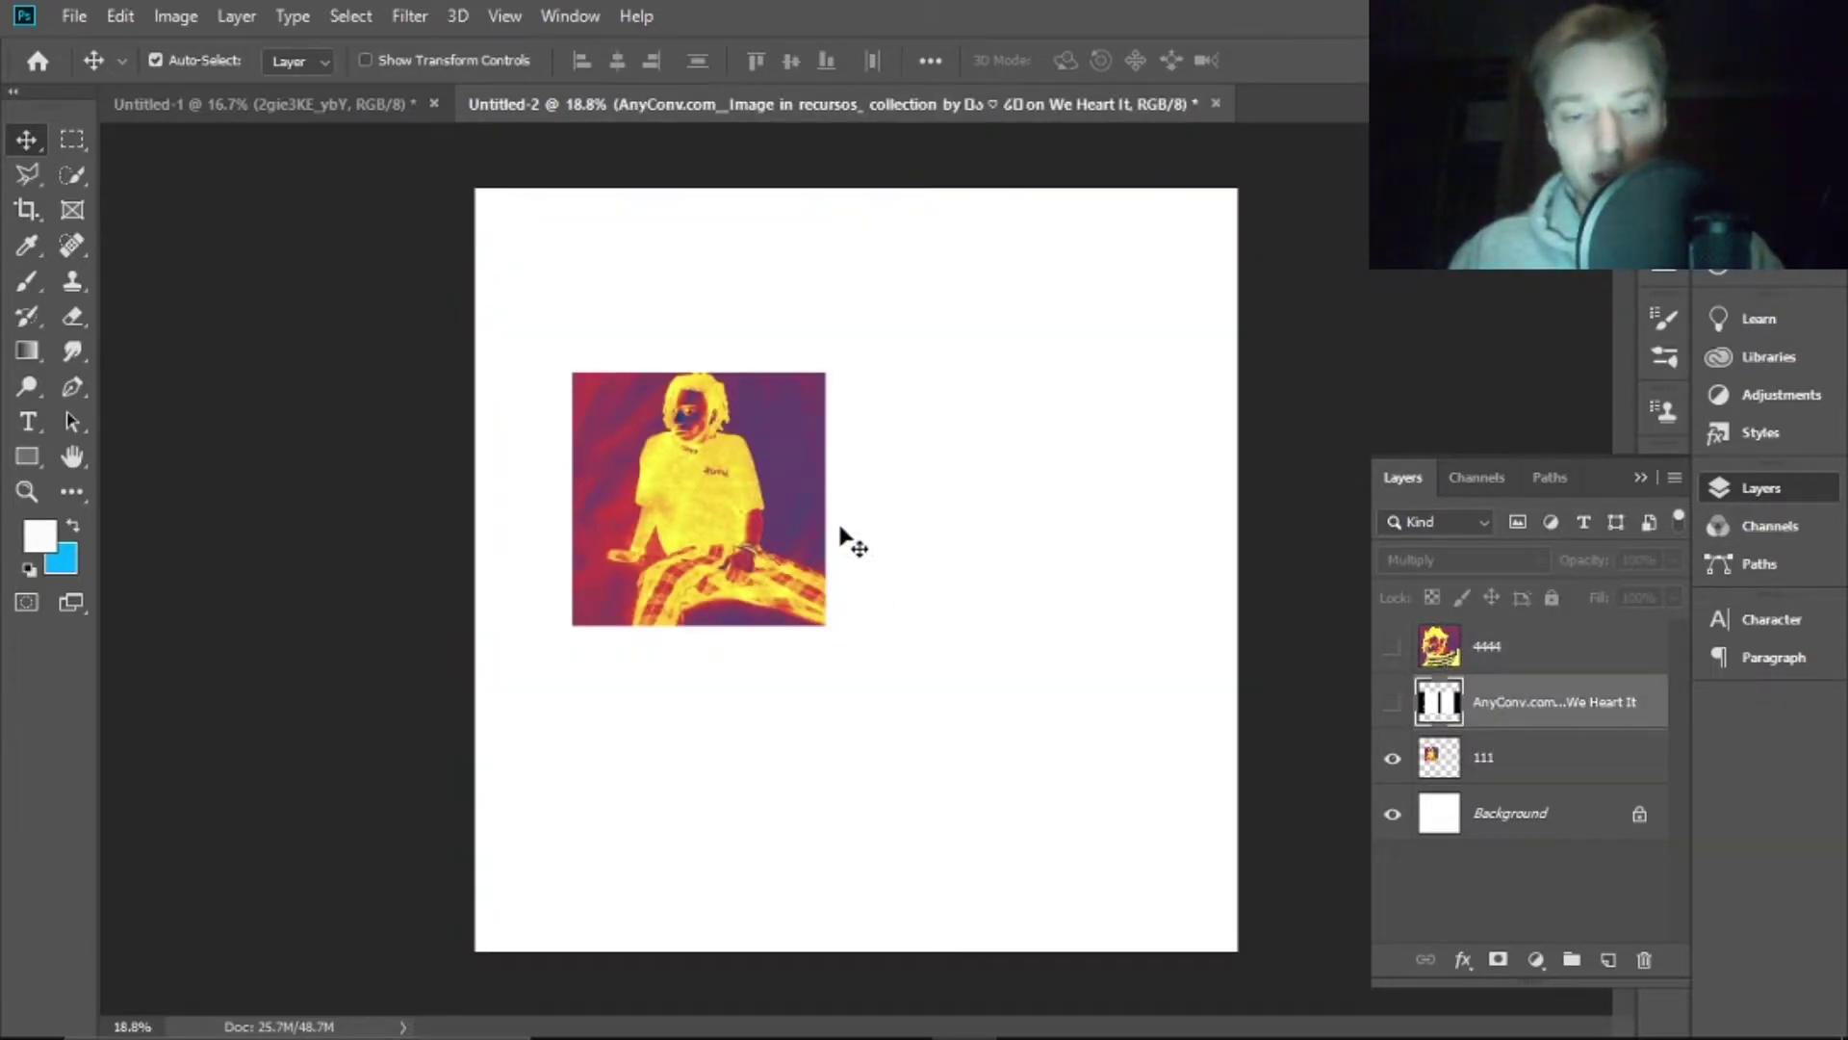
left_click(1498, 647)
left_click(1400, 649)
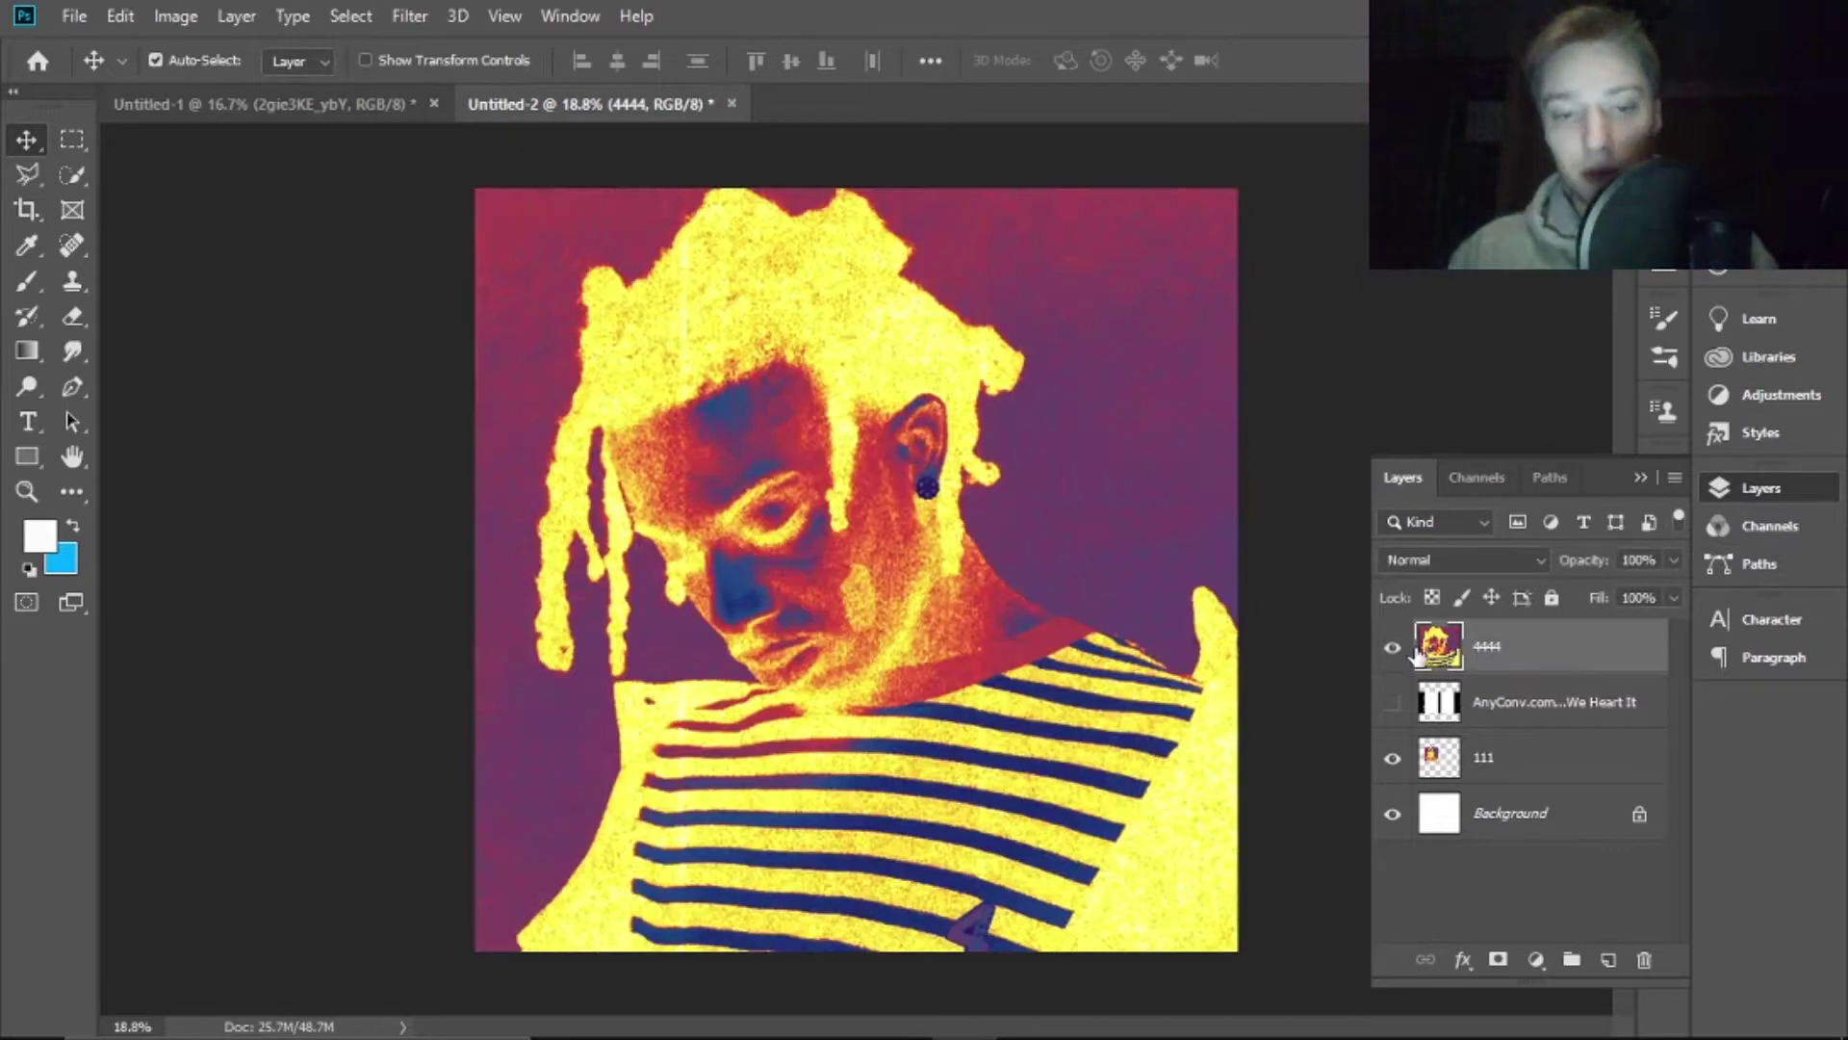
key("ctrl+t")
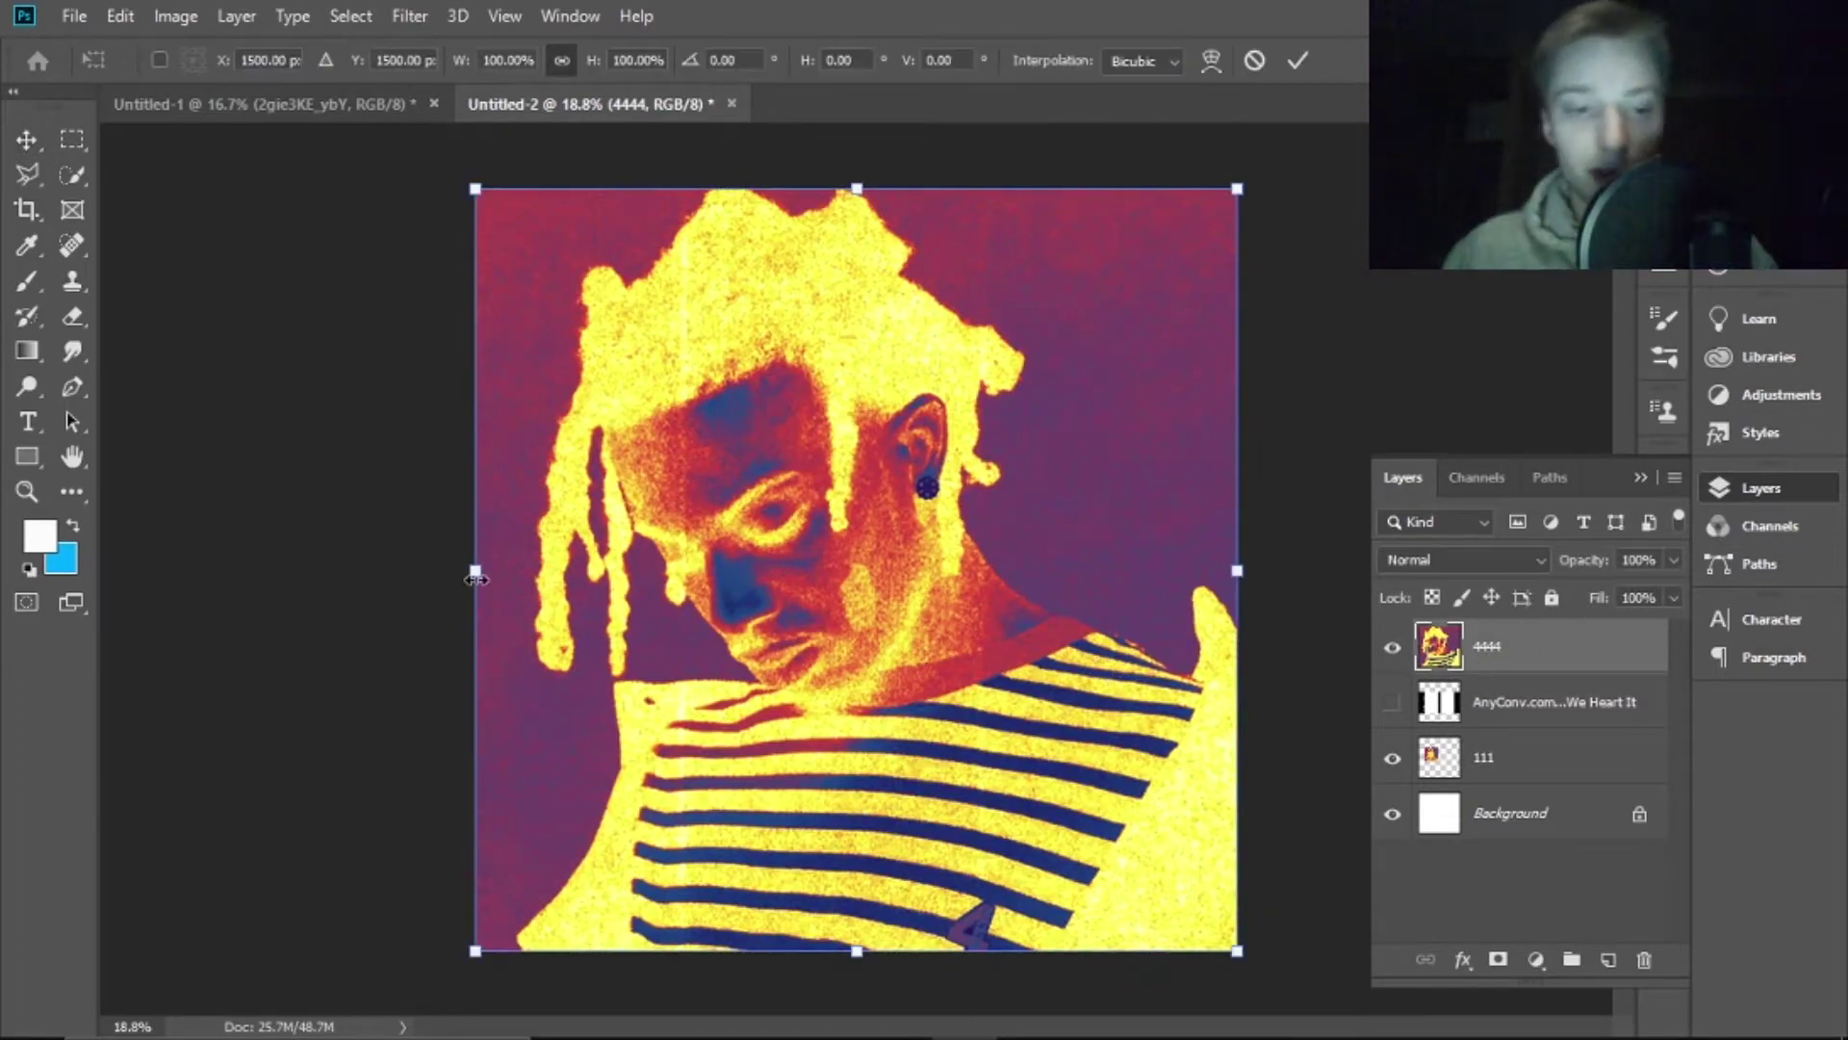
left_click_drag(476, 579, 576, 624)
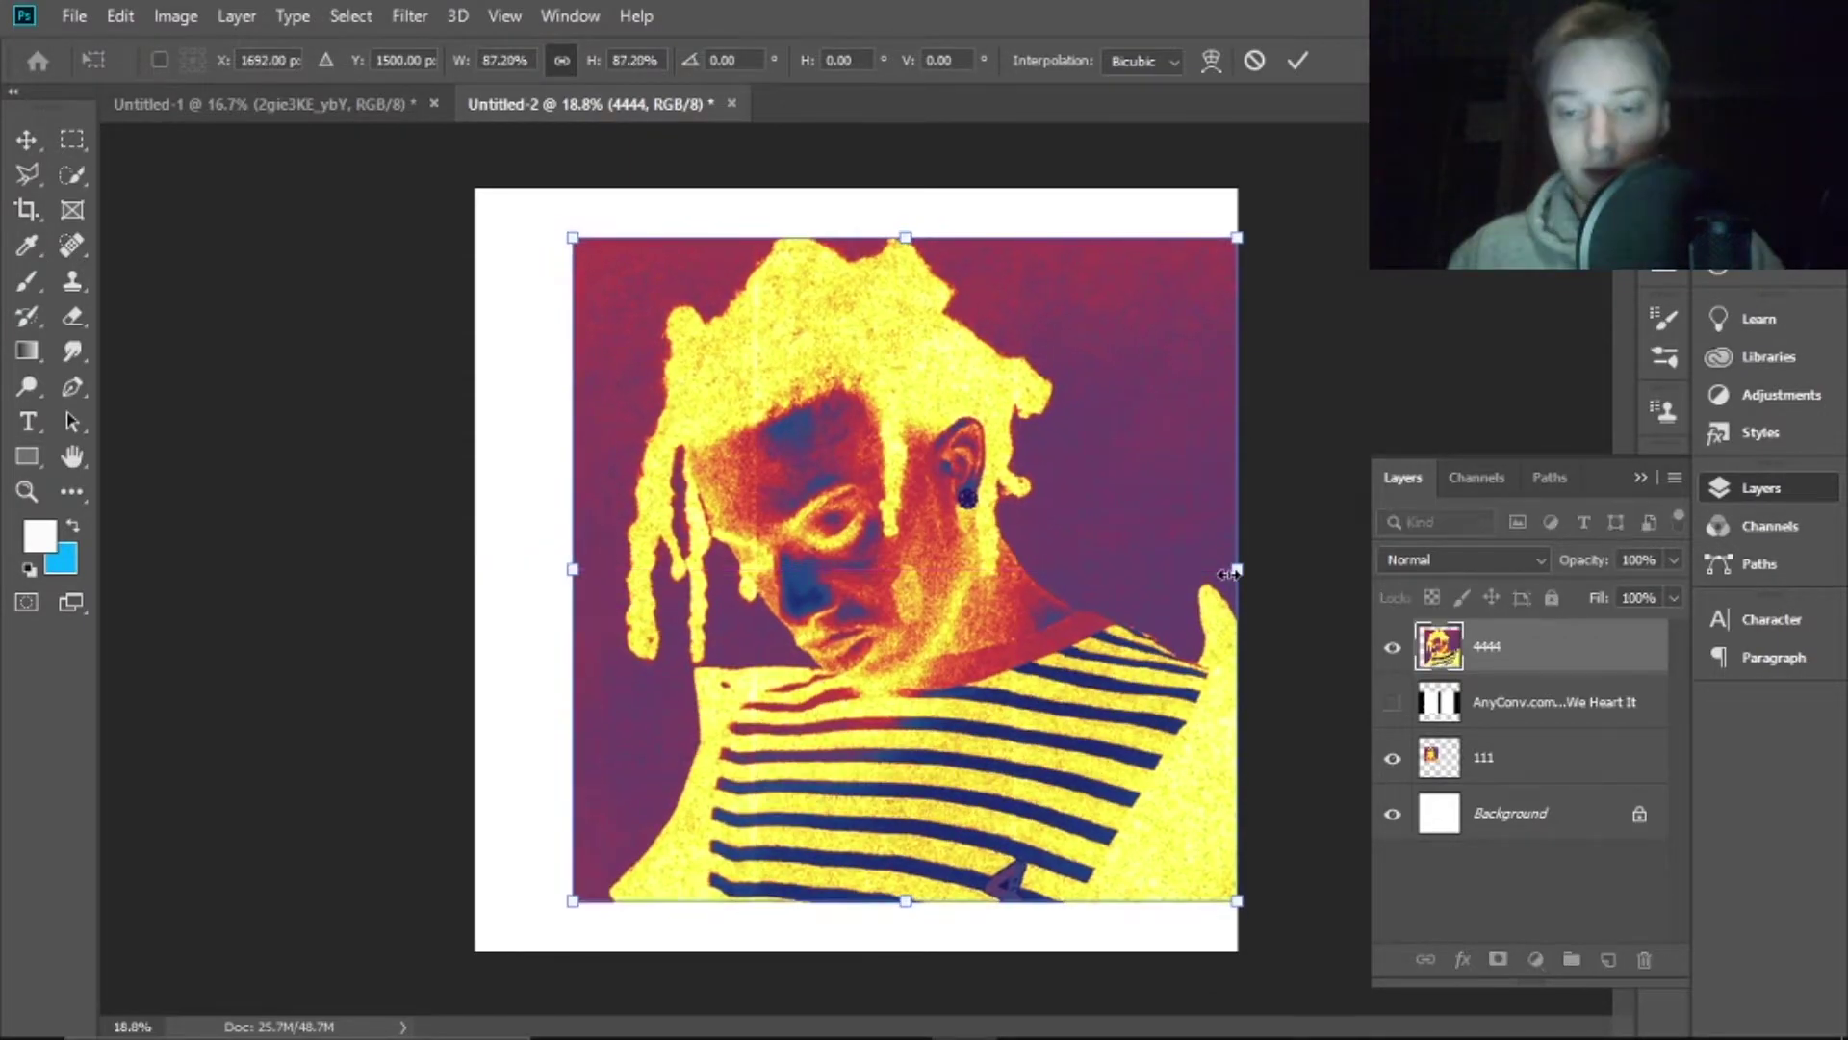
left_click_drag(1230, 574, 1068, 458)
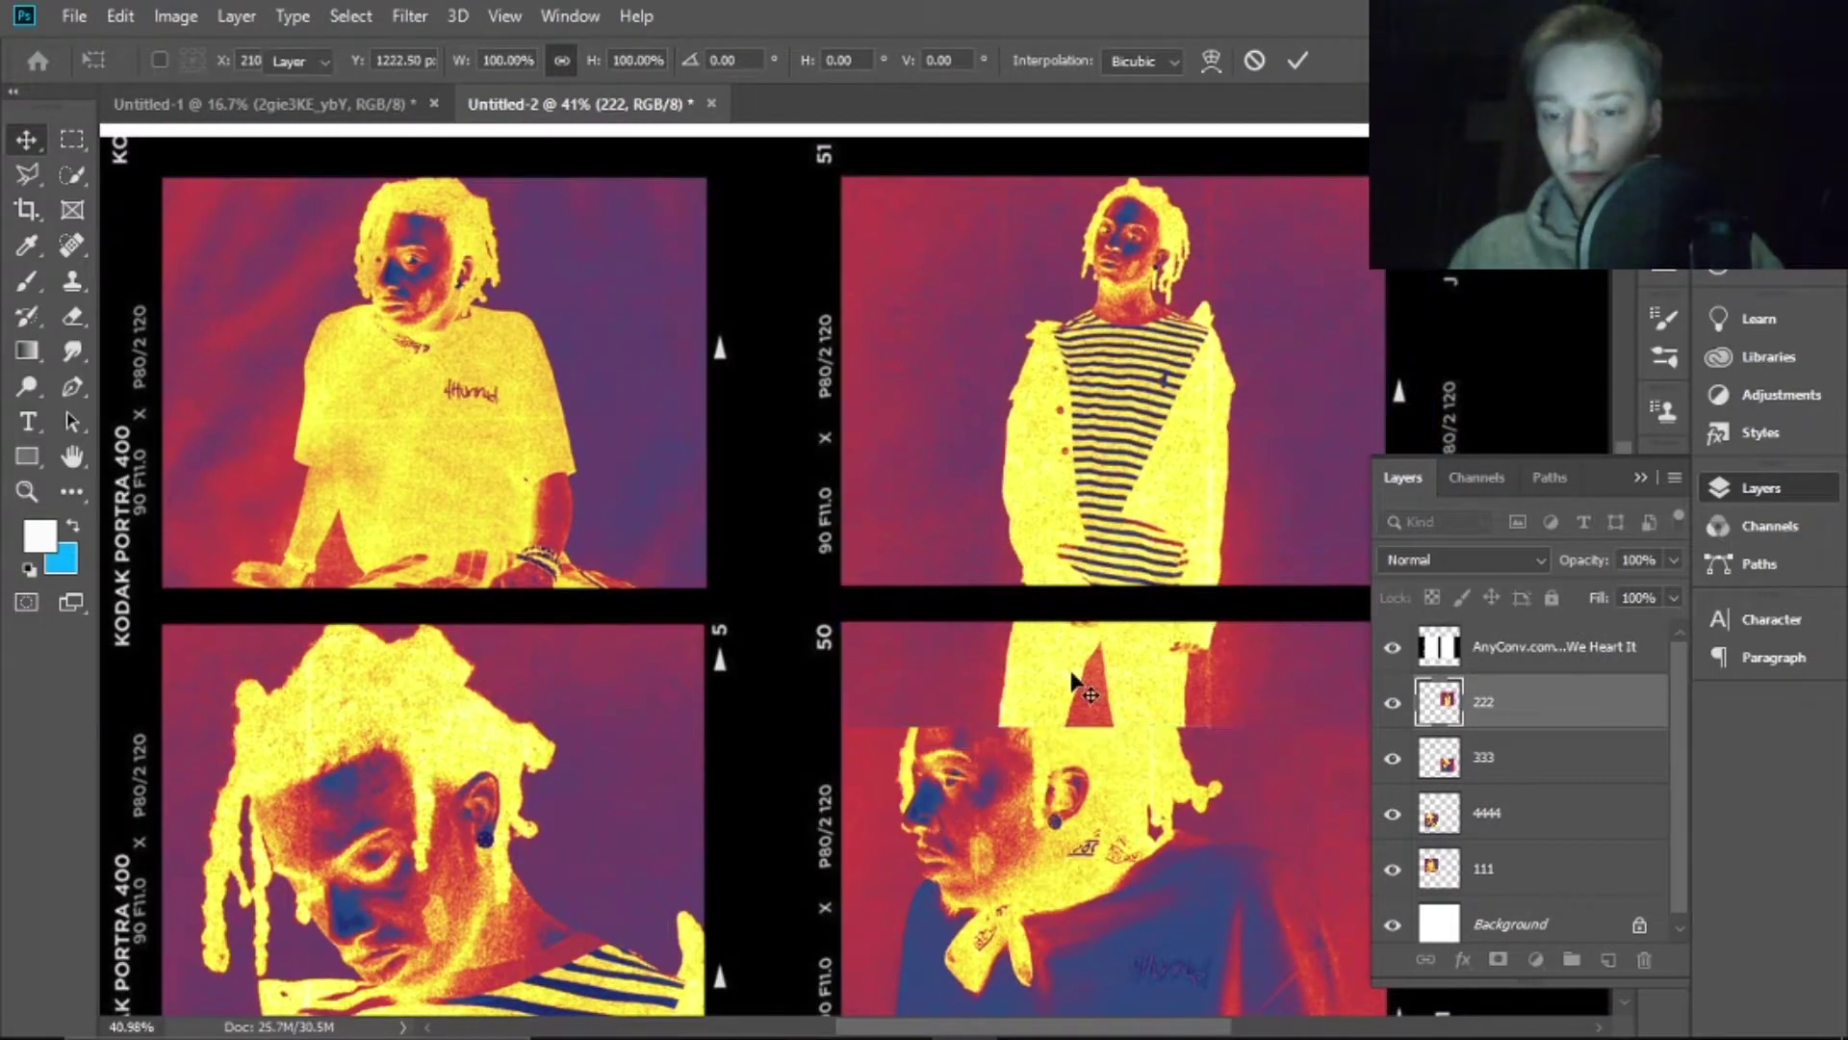
Move layer 222 below 333, stretch it left to the frame edge, and zoom to fit
key("Return")
scroll(1078, 686, "up", 3)
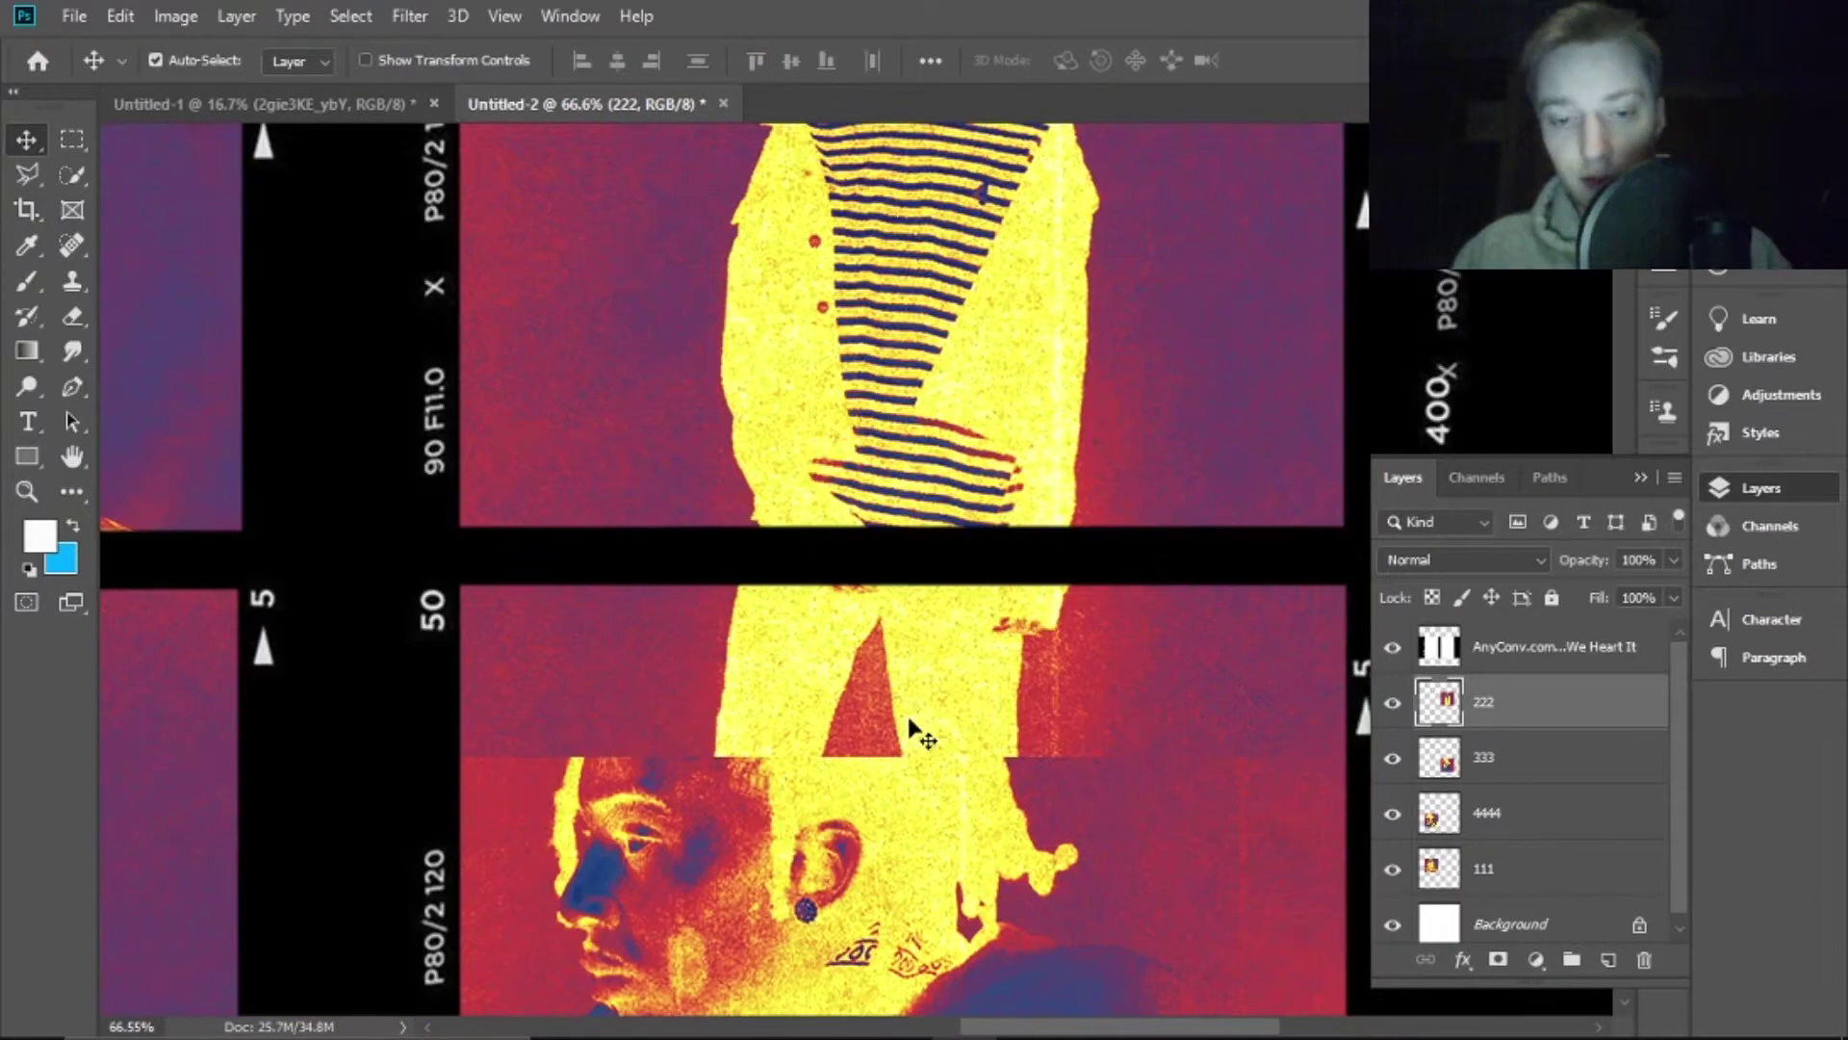
scroll(919, 733, "up", 1)
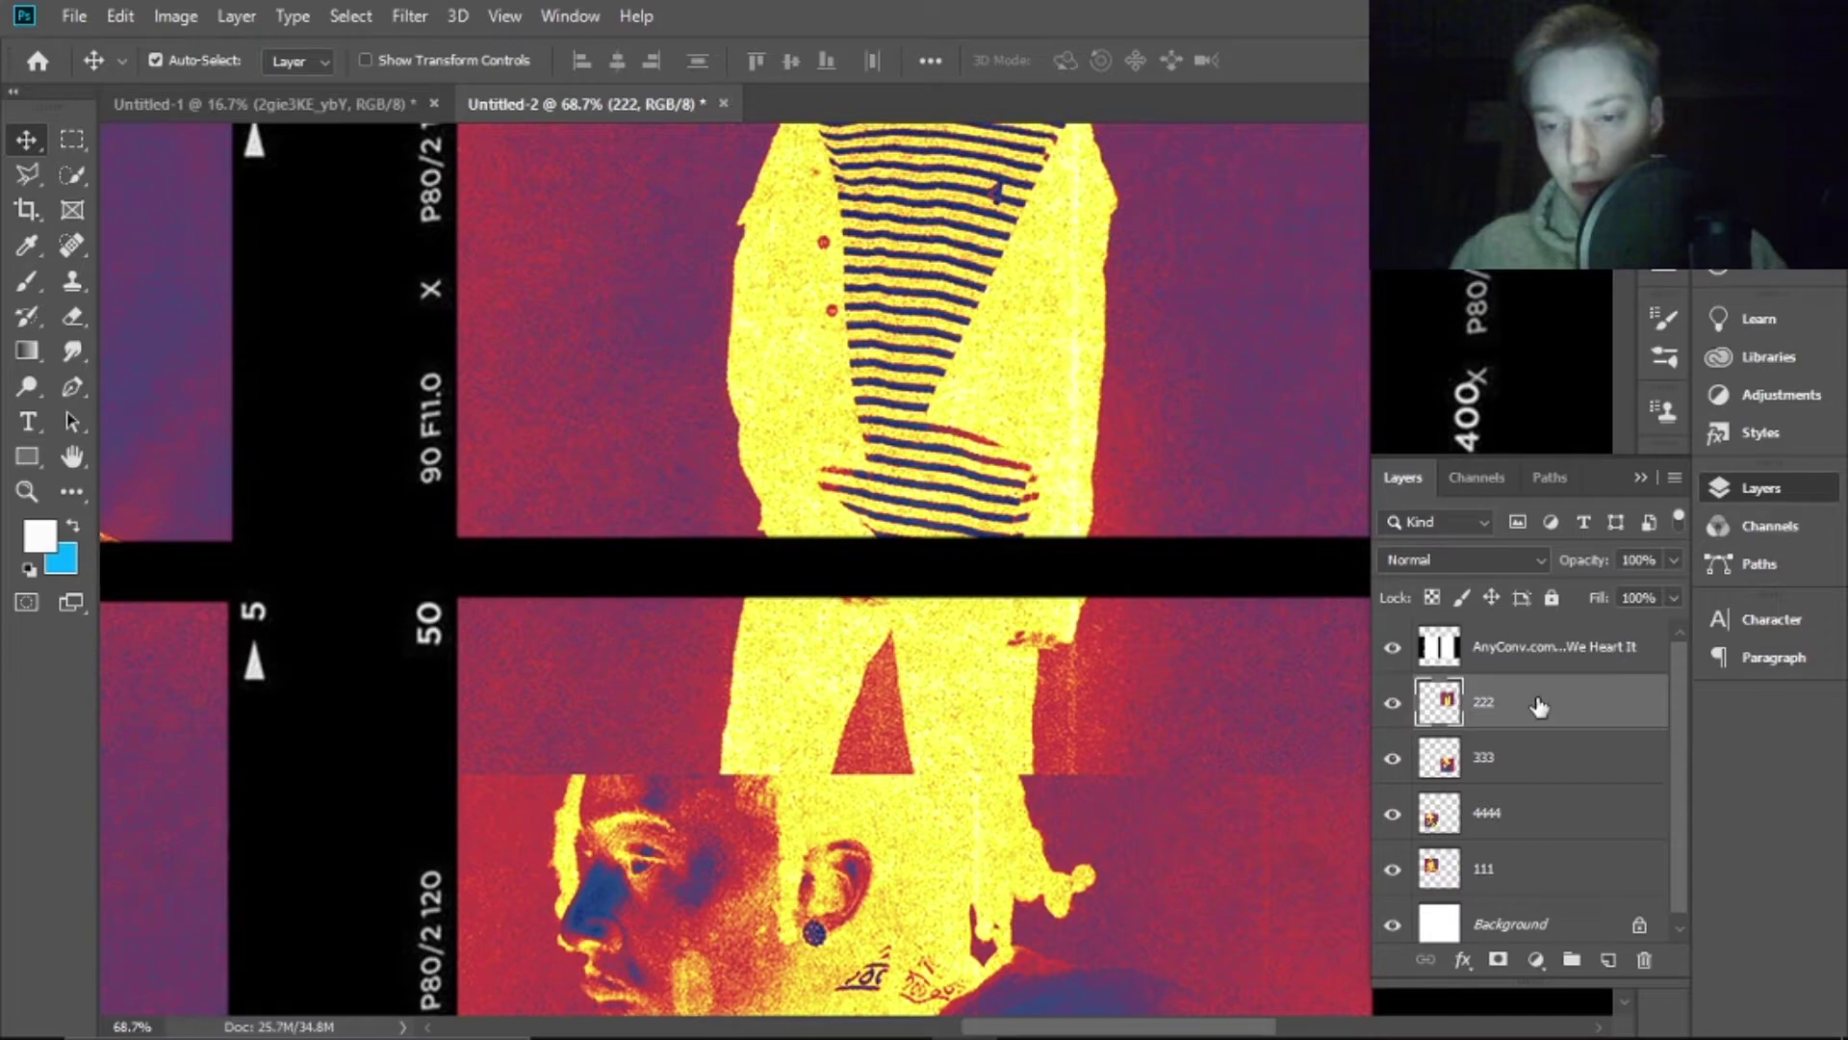
key("ctrl+bracketleft")
scroll(463, 576, "up", 3)
key("ctrl+t")
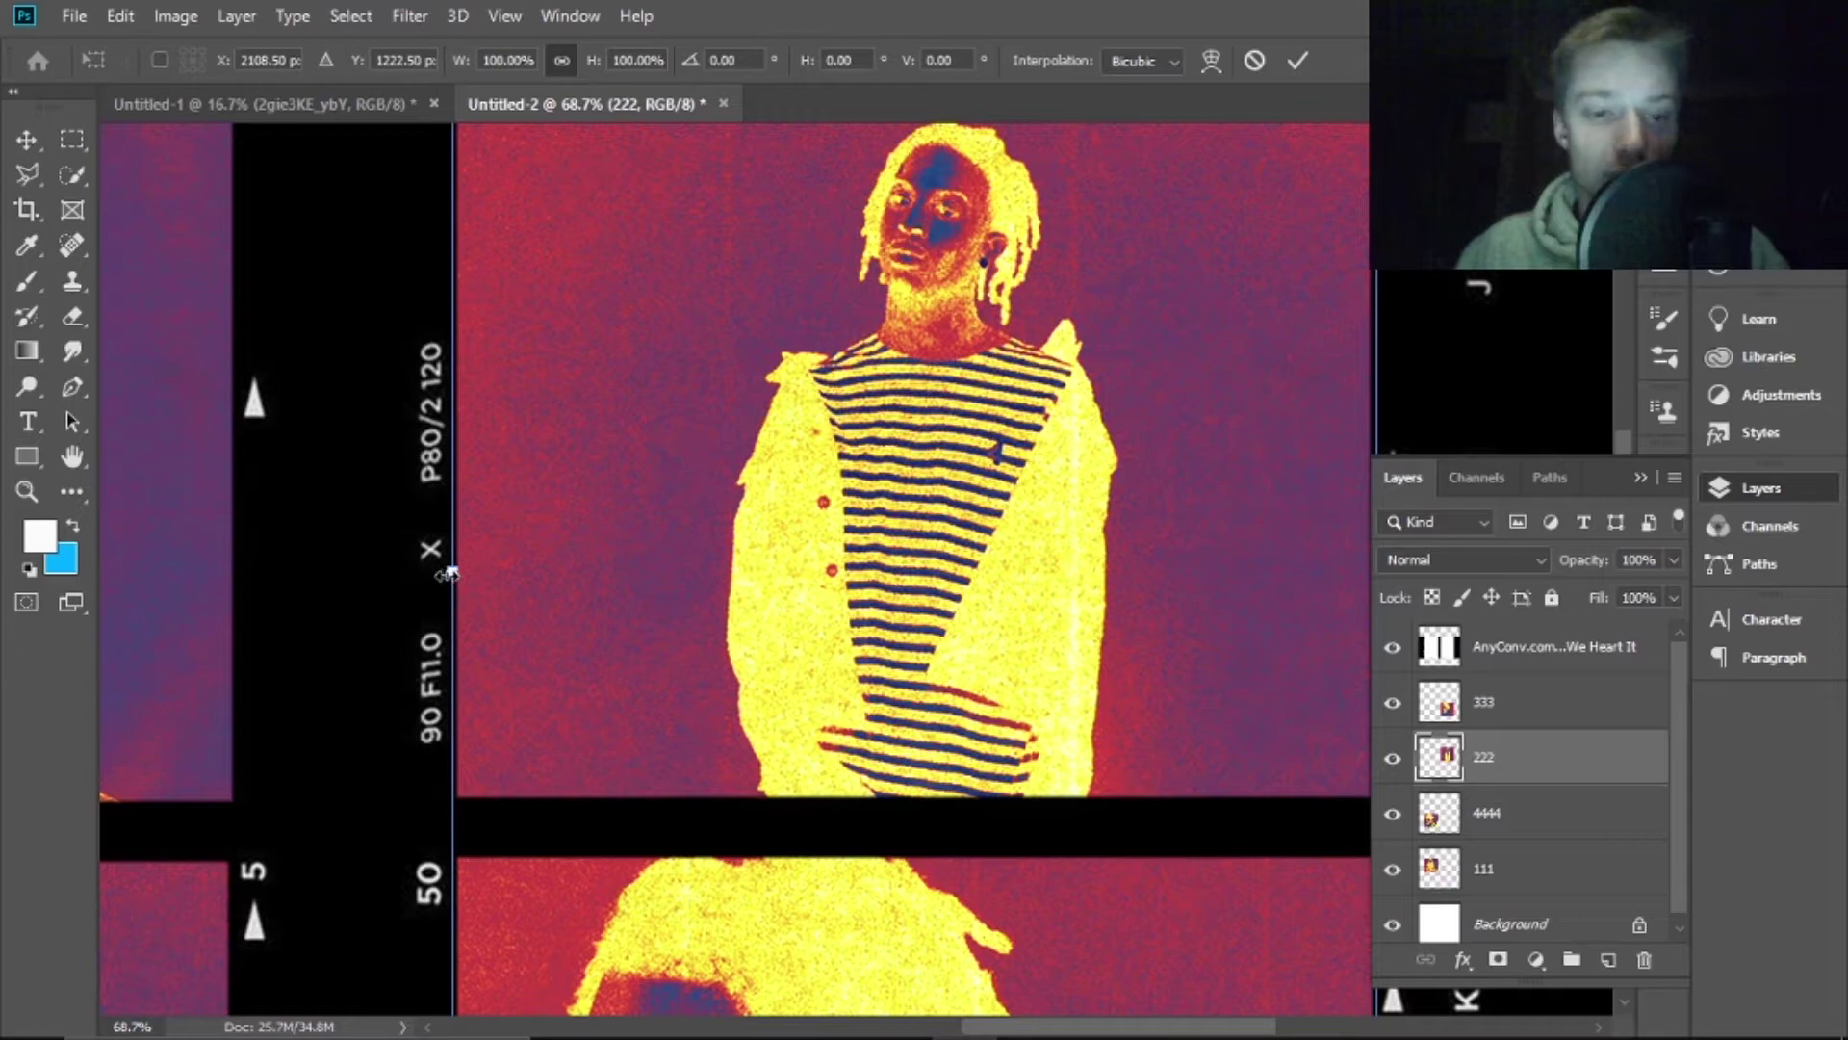
mouse_move(450, 574)
left_mouse_down()
mouse_move(394, 571)
mouse_move(451, 574)
left_mouse_up()
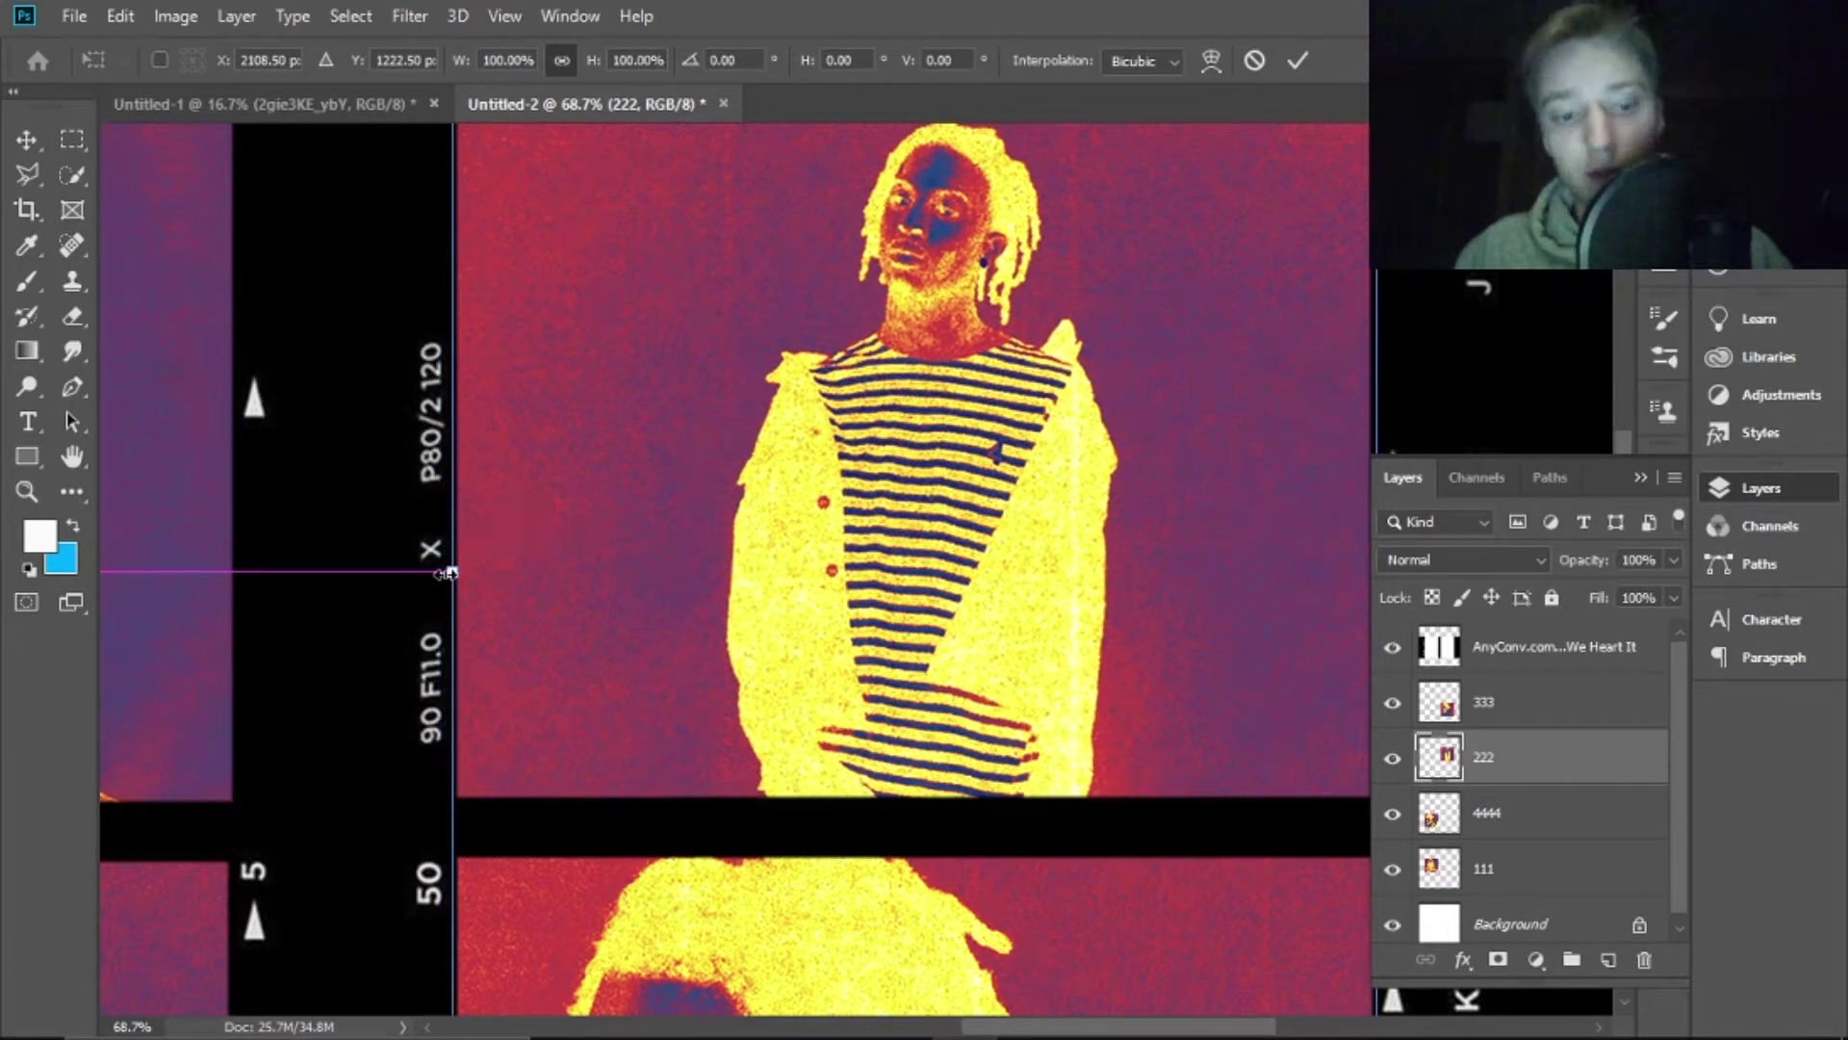
key("Return")
key("ctrl+0")
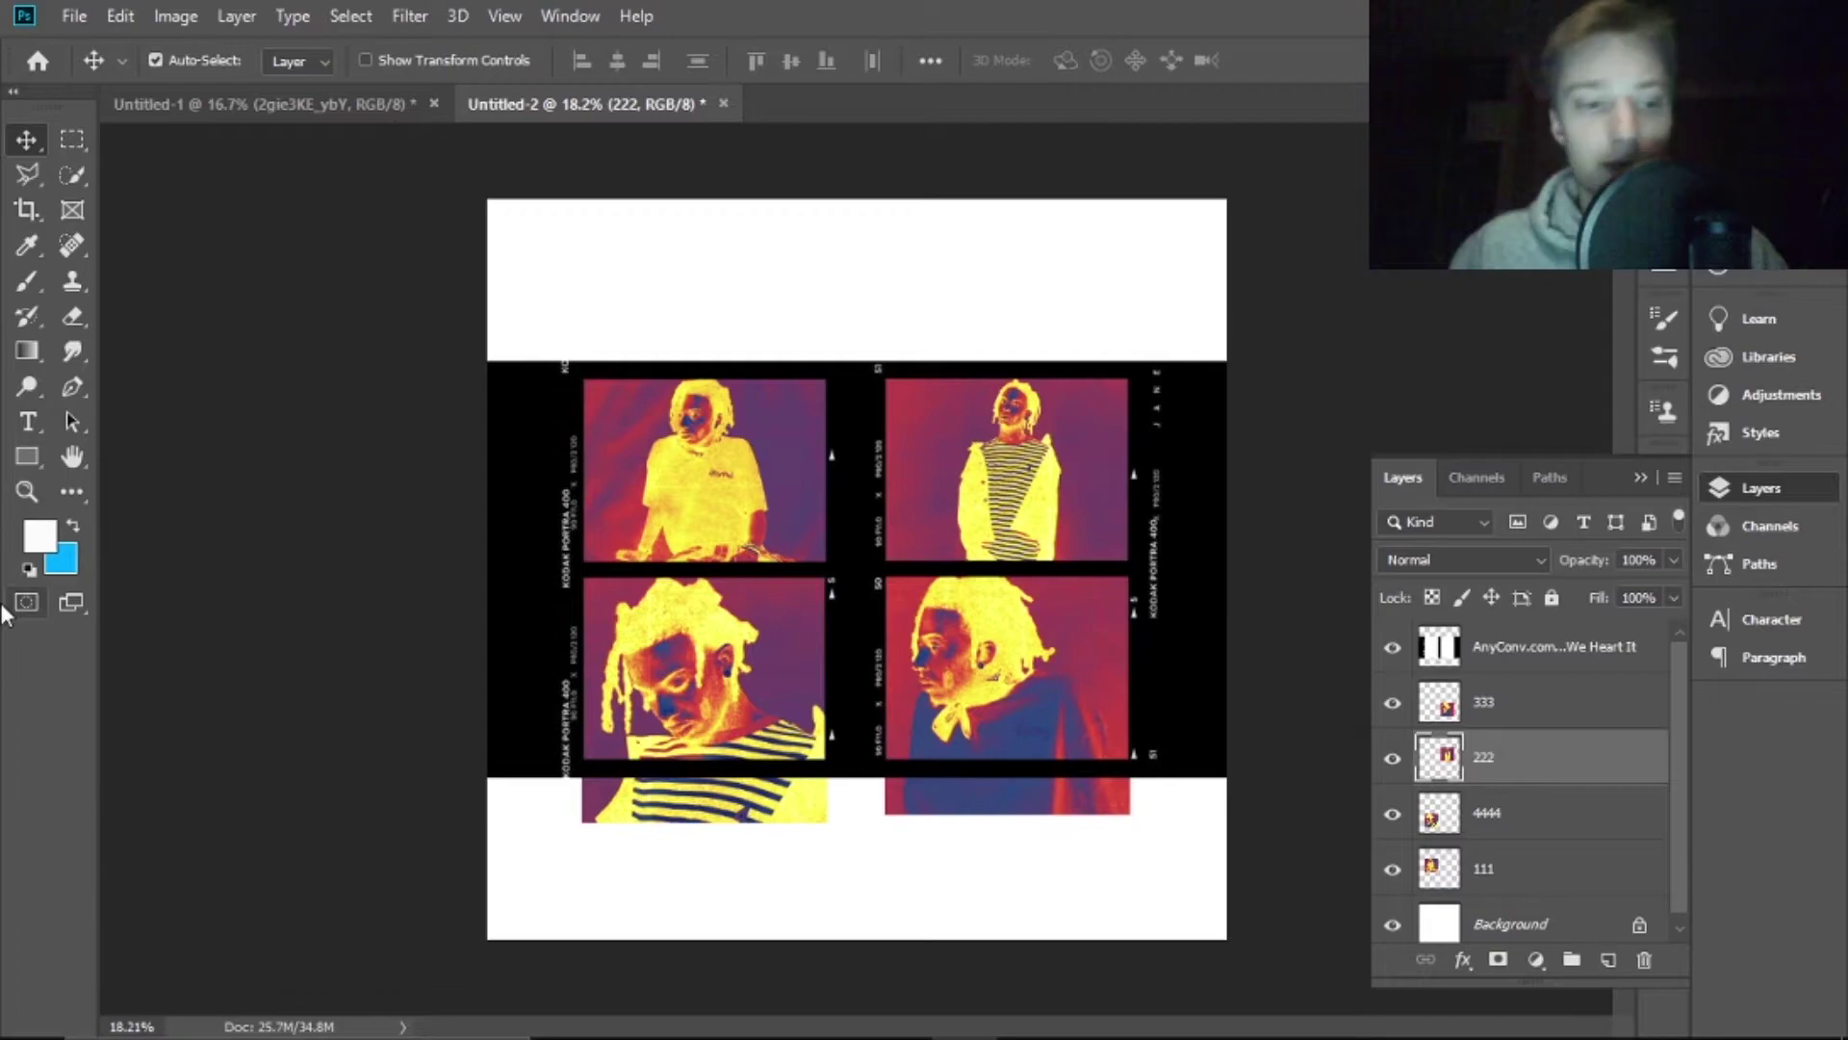
Draw a black-filled rectangle across the top of the canvas
left_click(1523, 646)
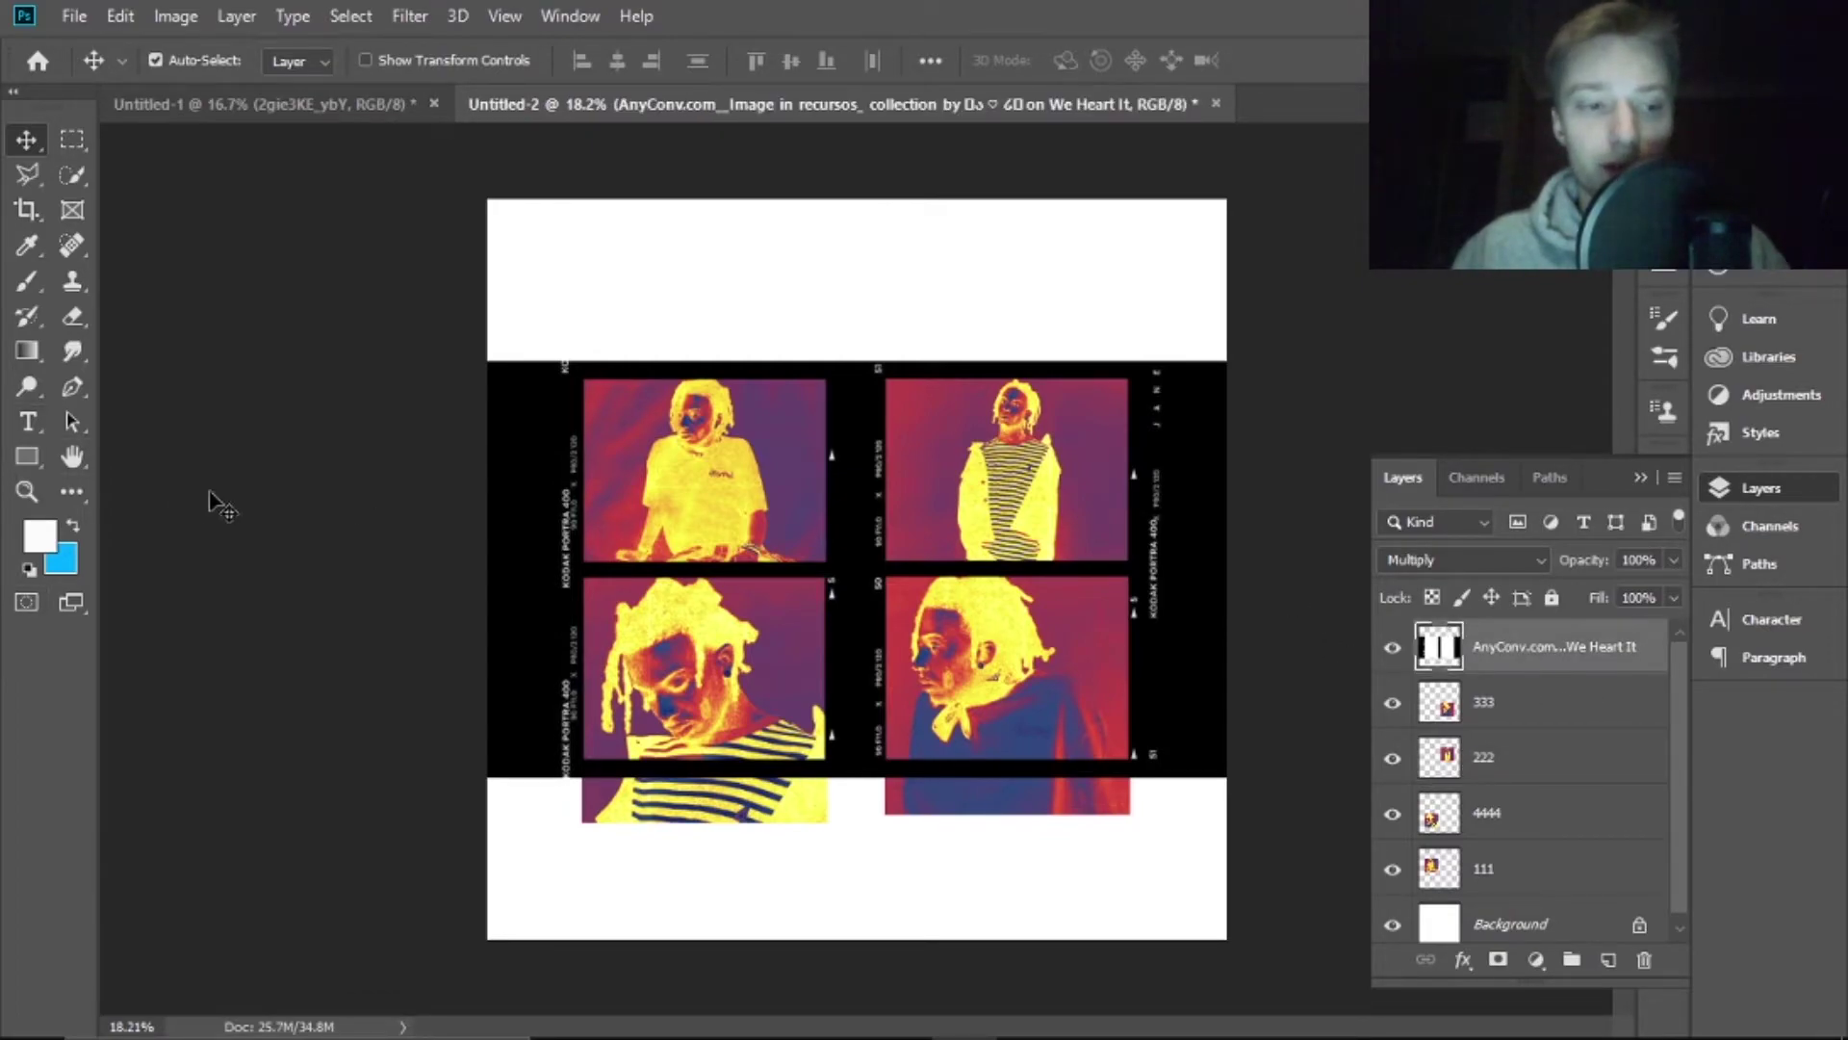
left_click(35, 466)
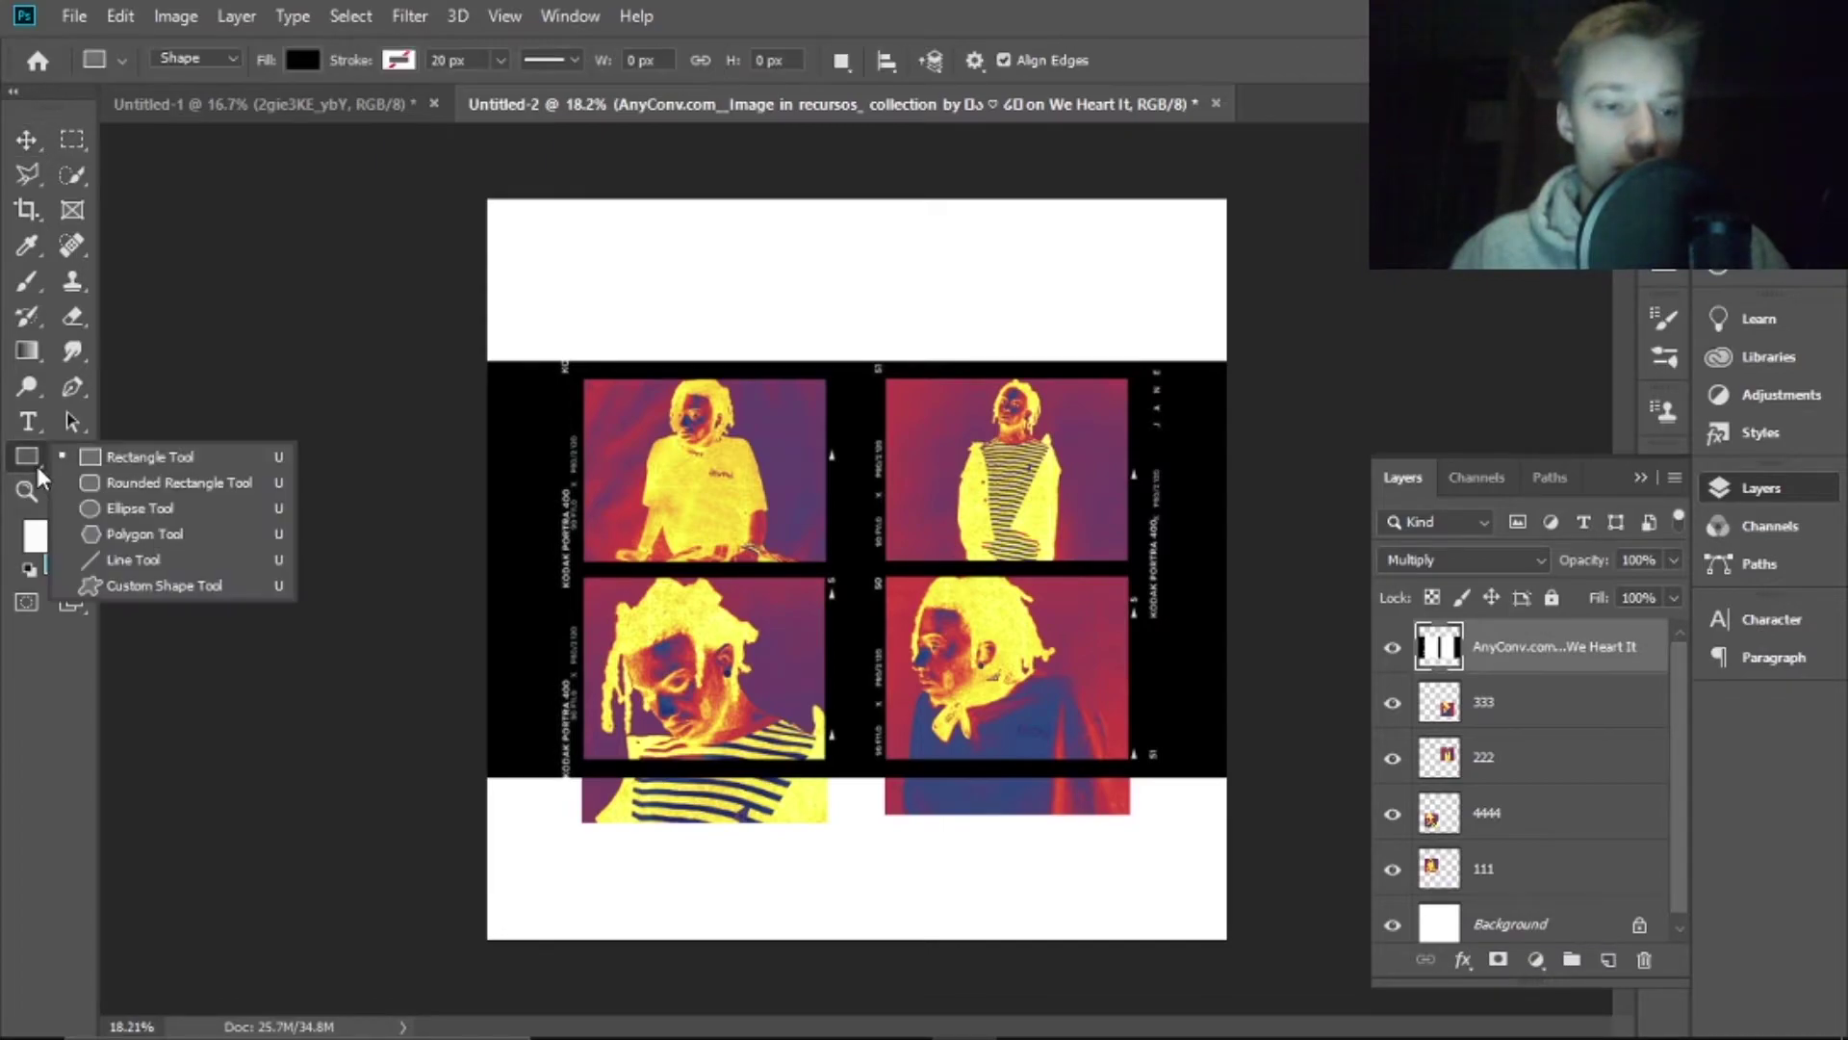
left_click(147, 466)
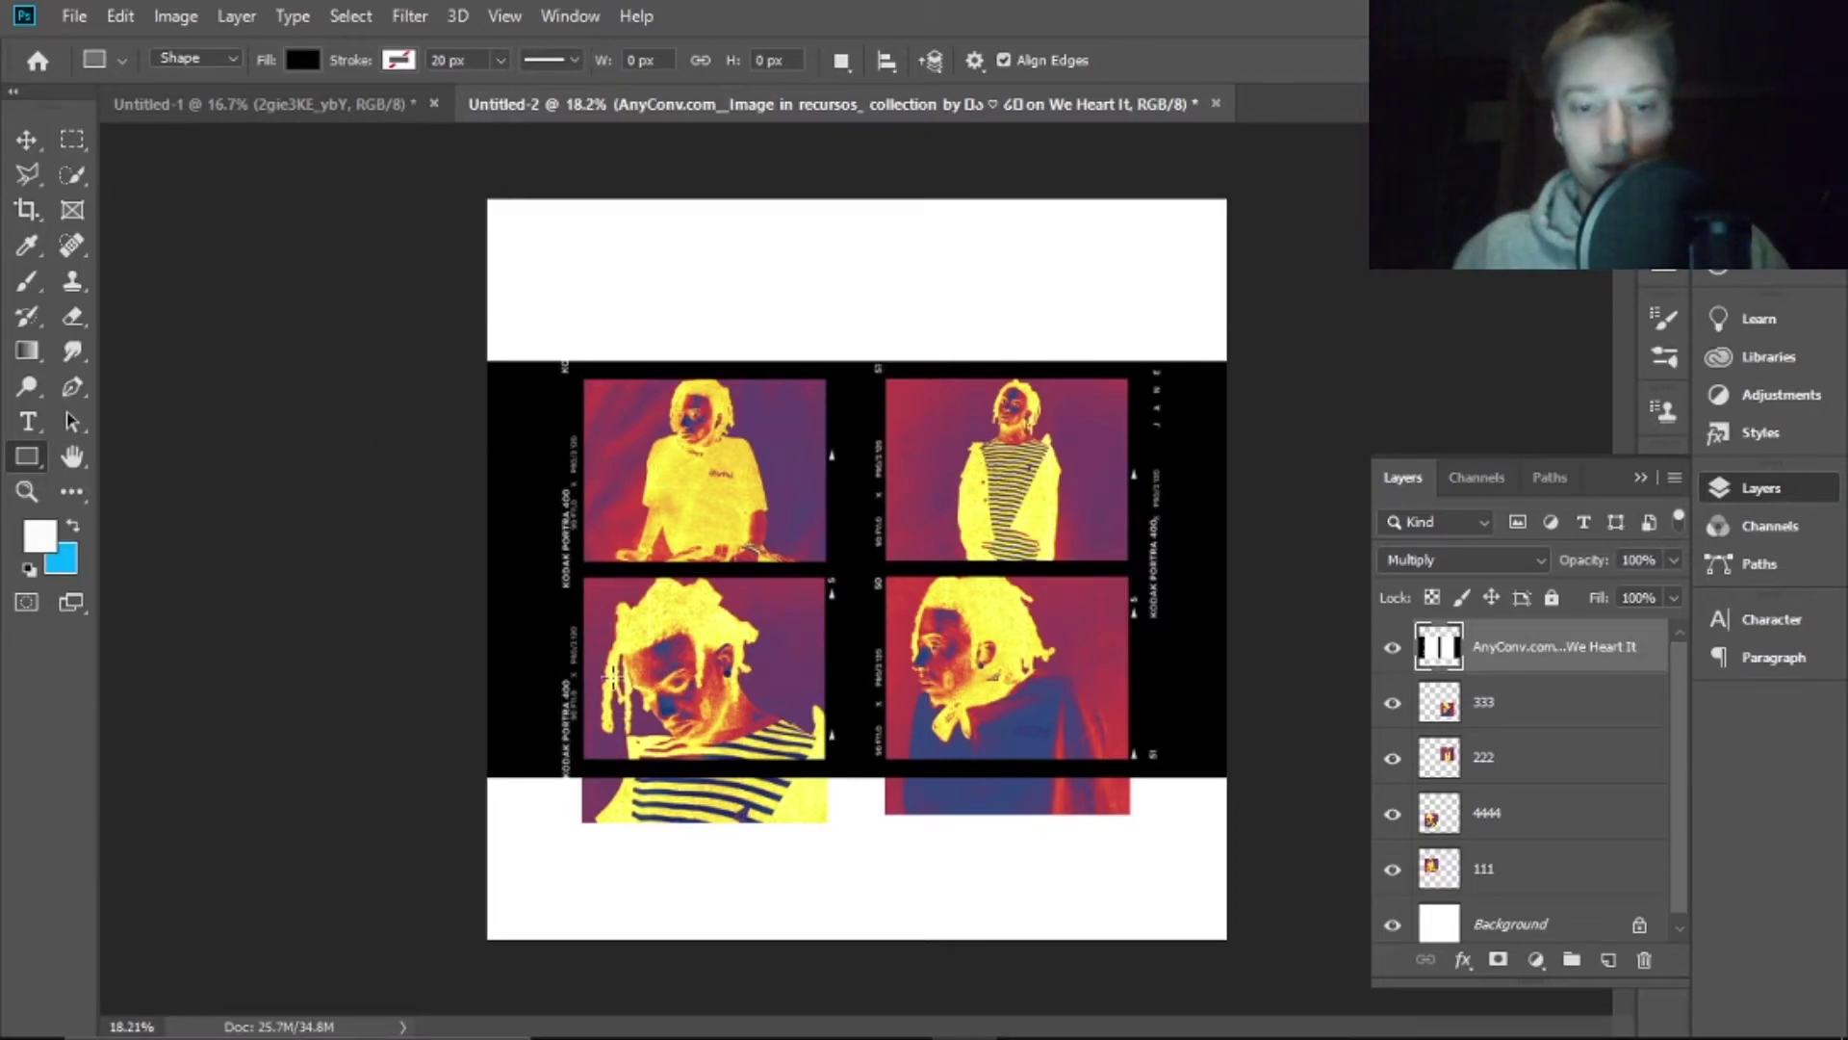
left_click(298, 57)
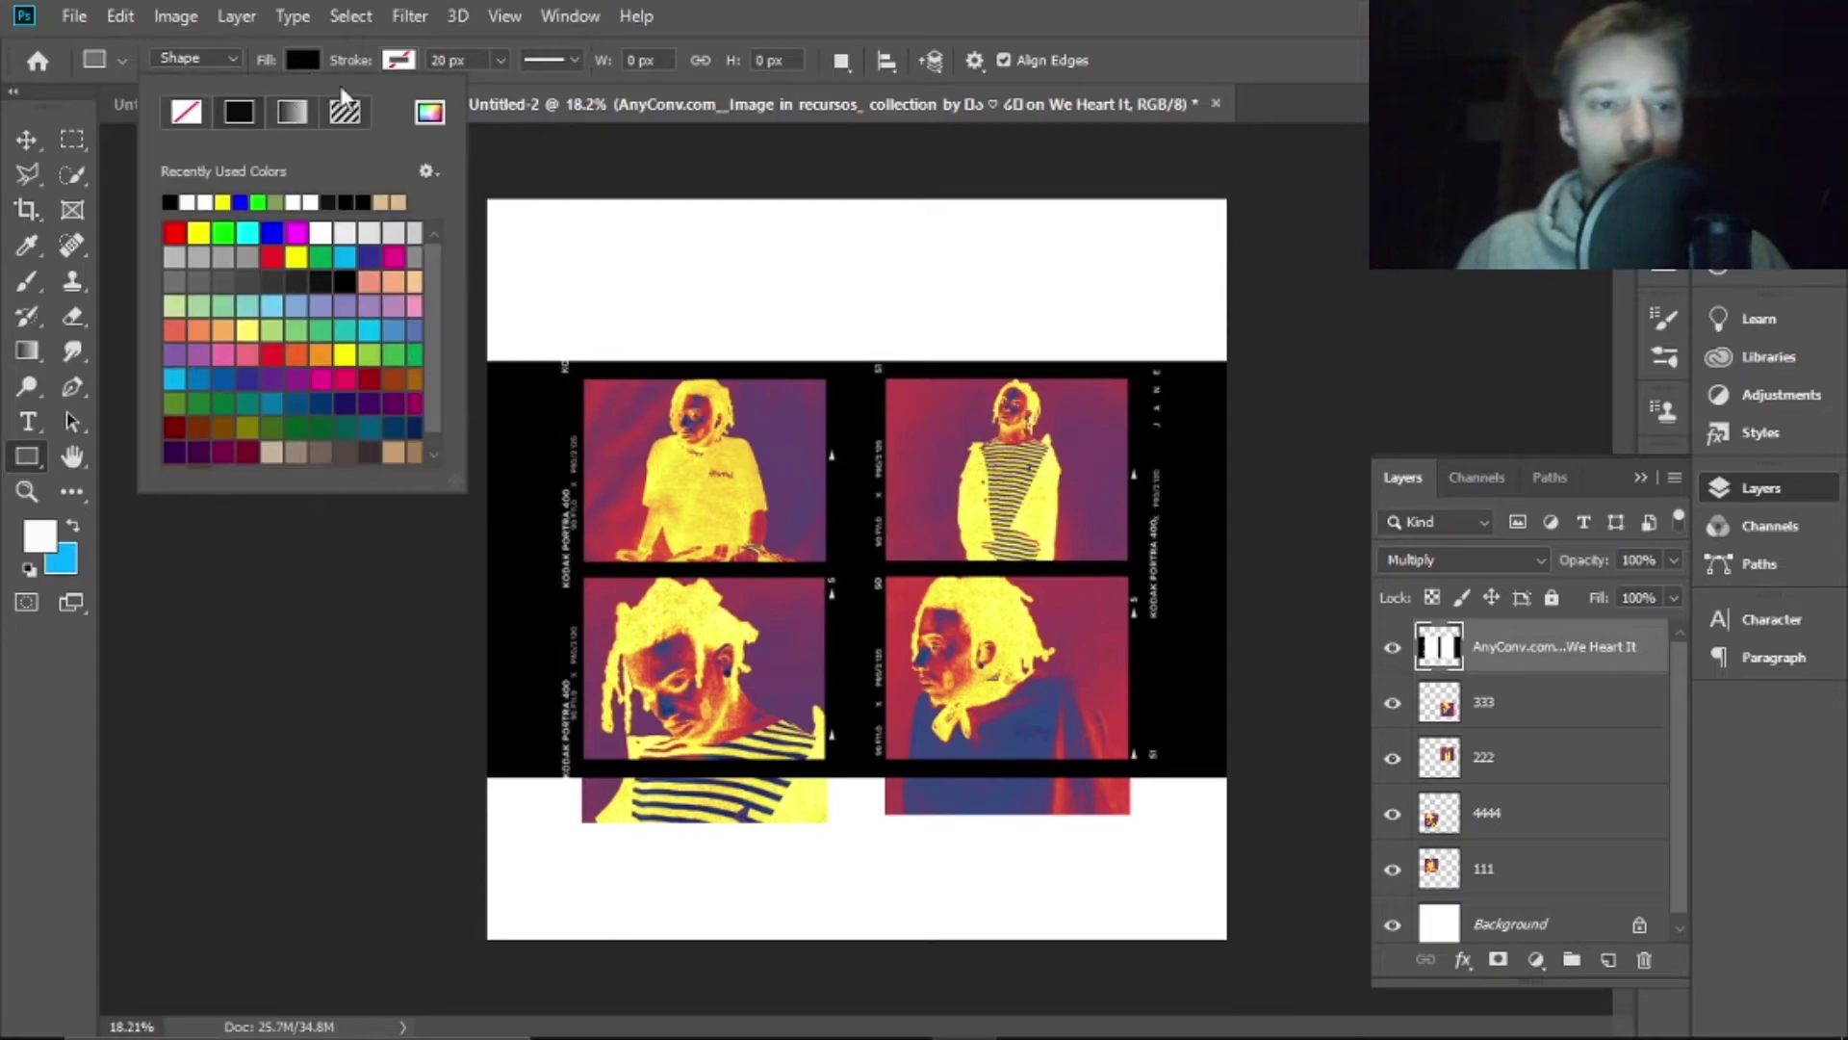
left_click(302, 61)
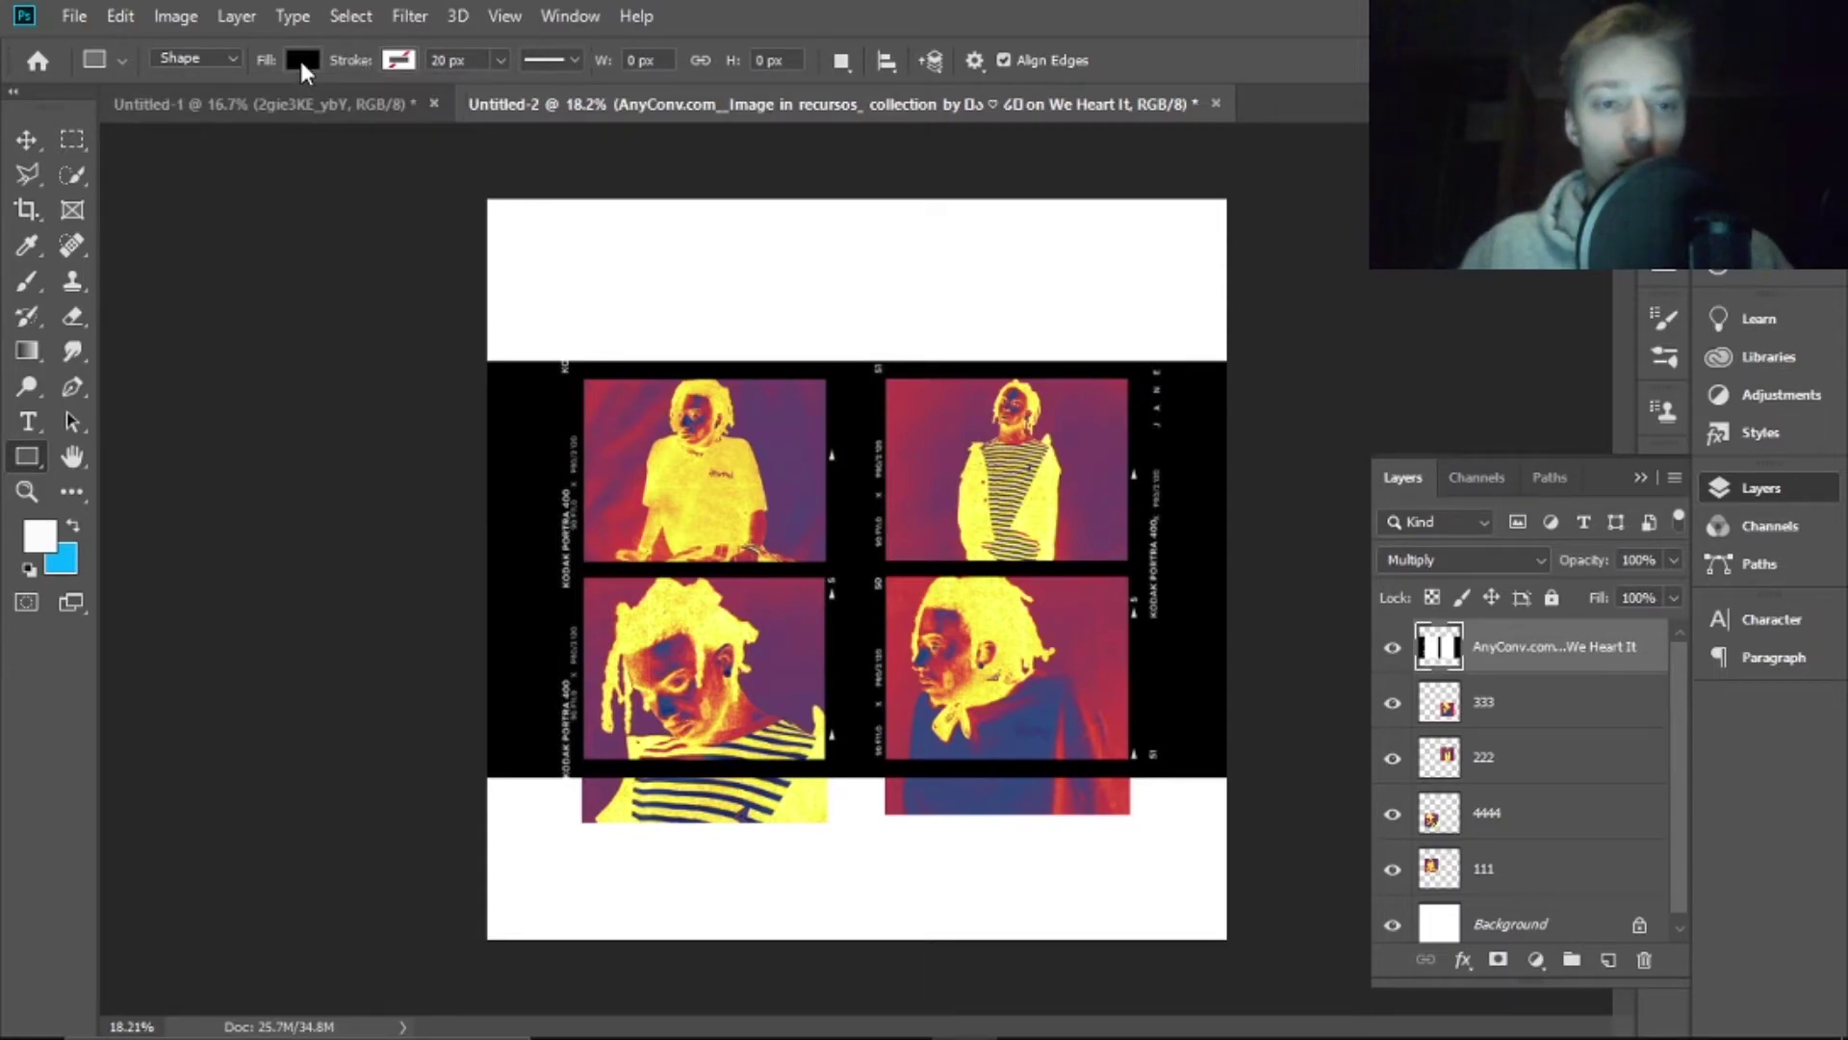
left_click(397, 60)
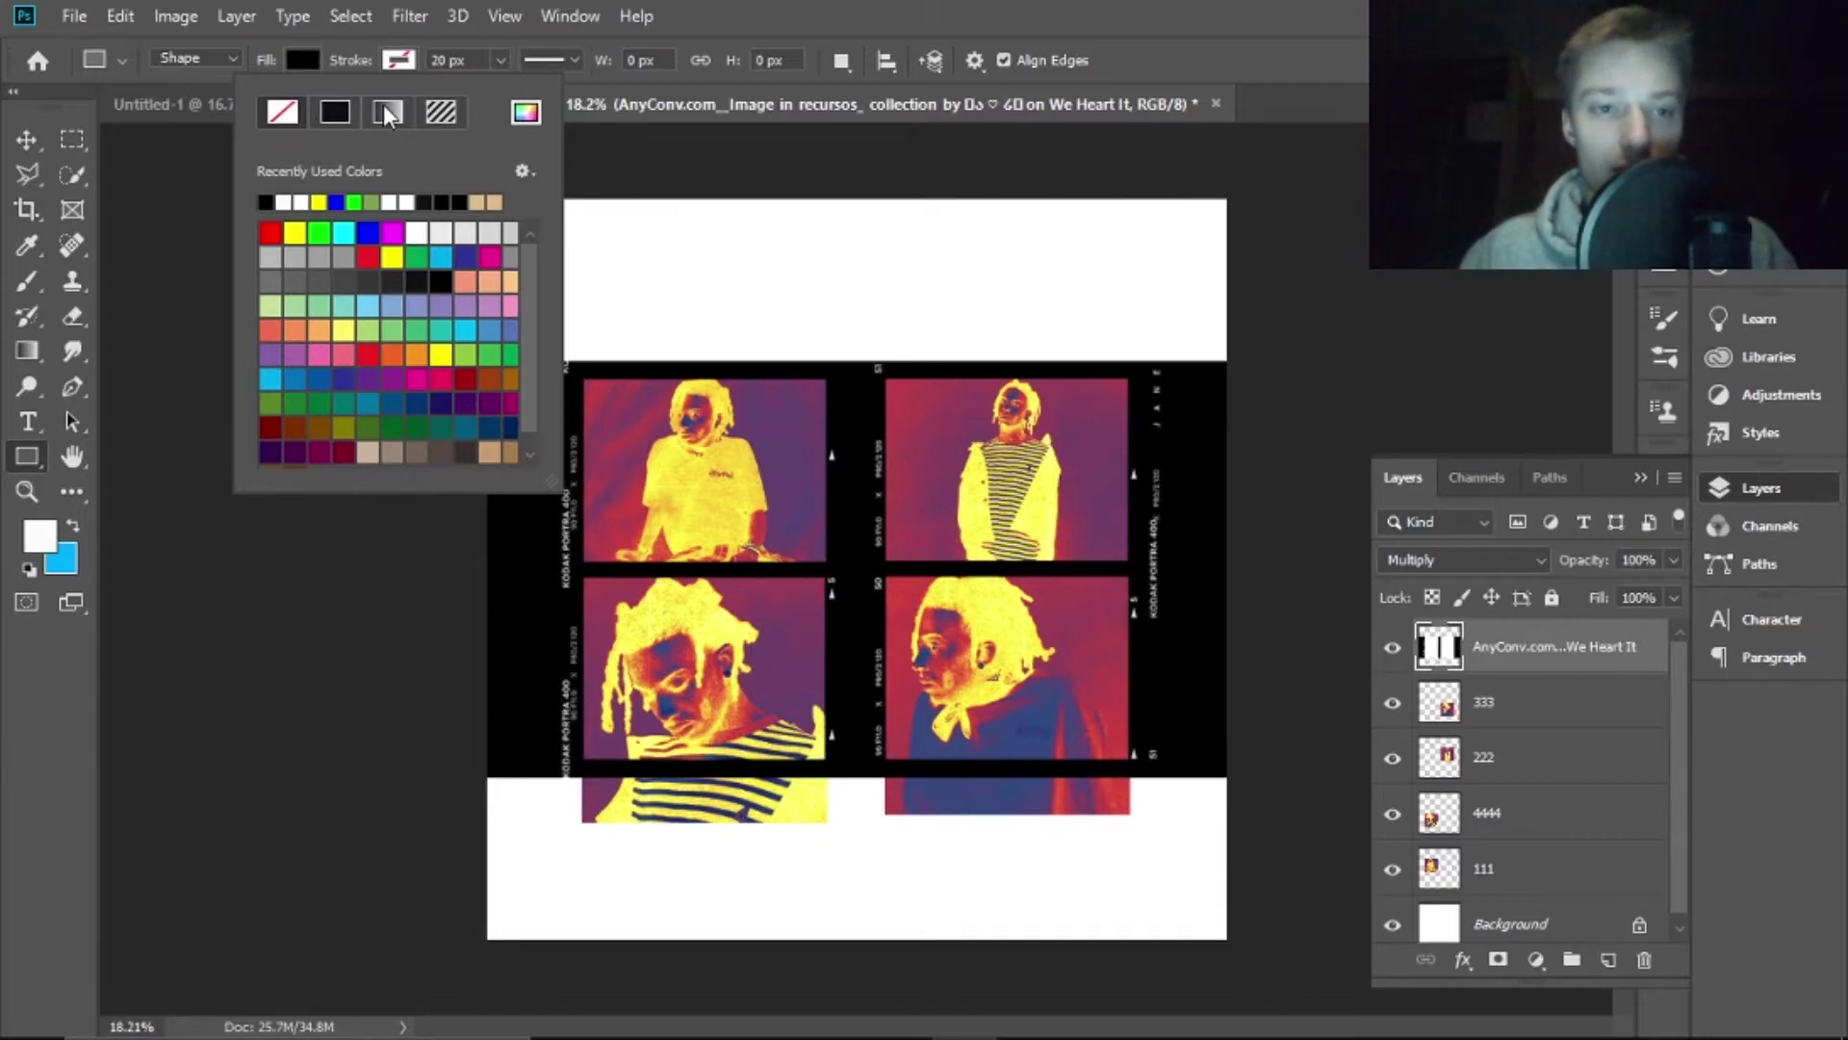
left_click(300, 59)
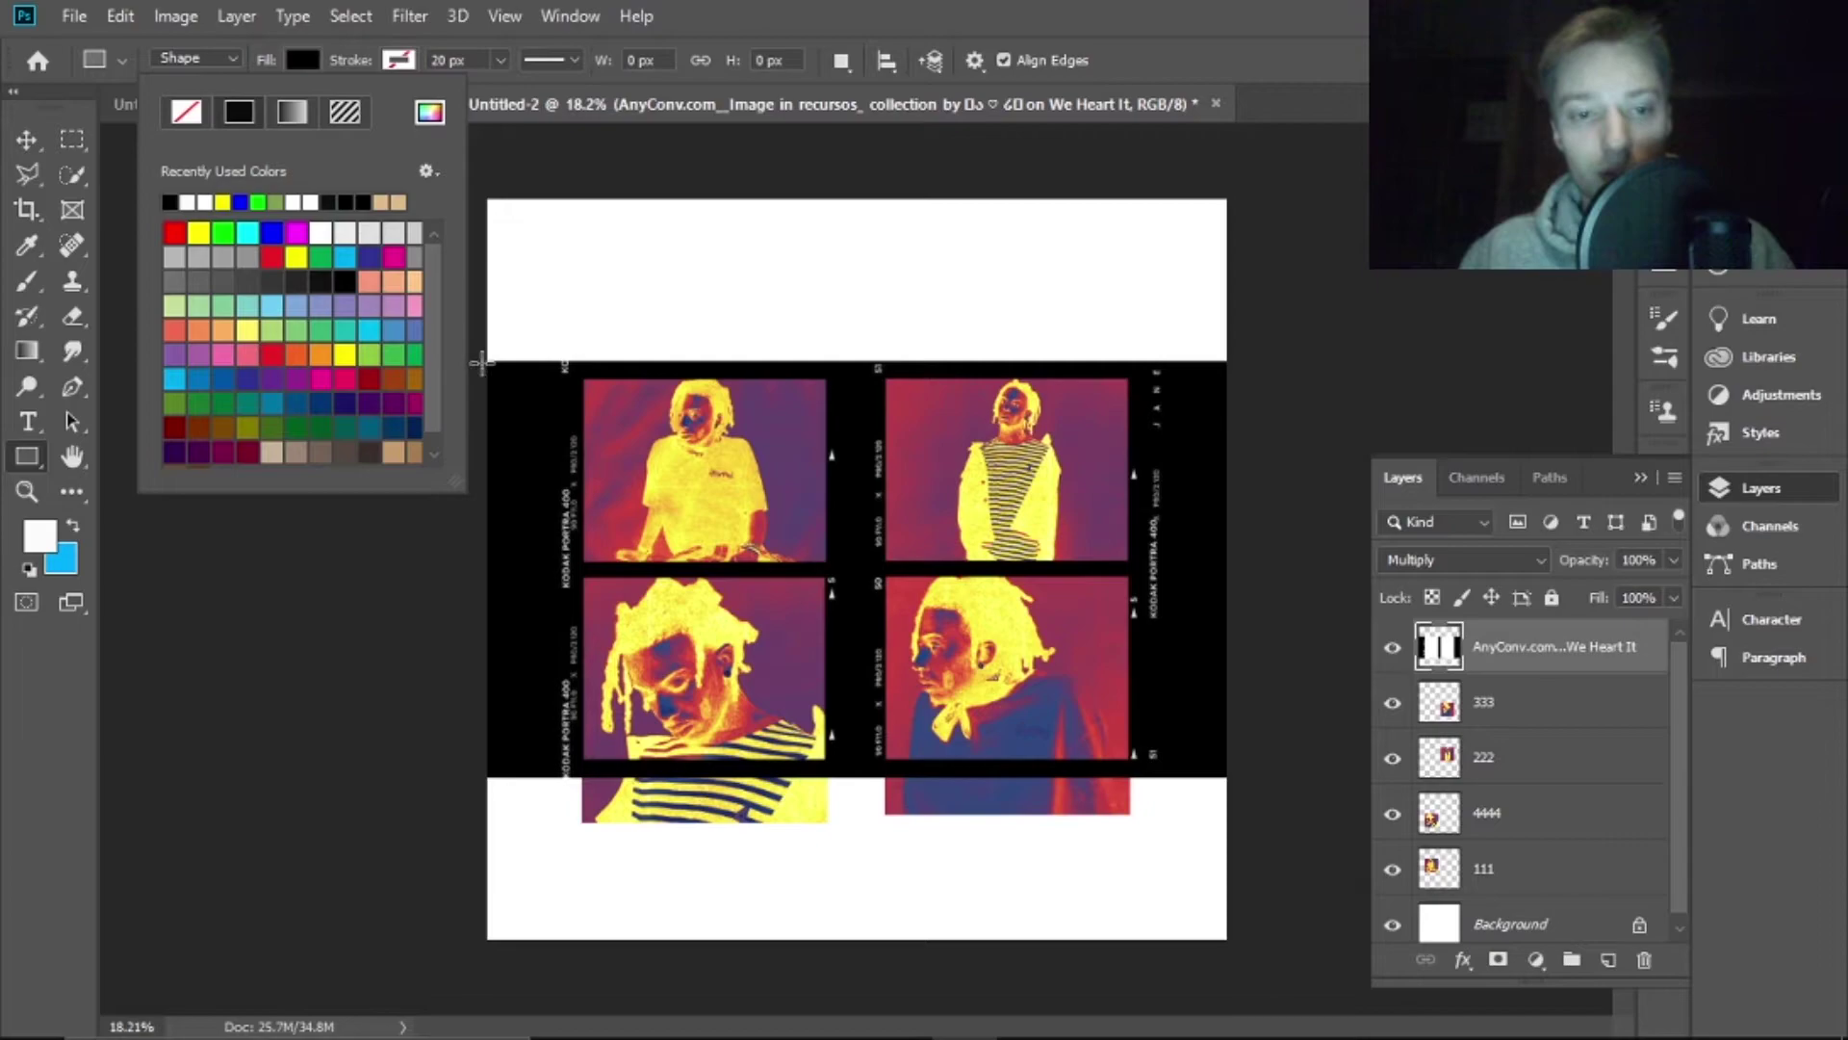
left_click_drag(474, 187, 1260, 354)
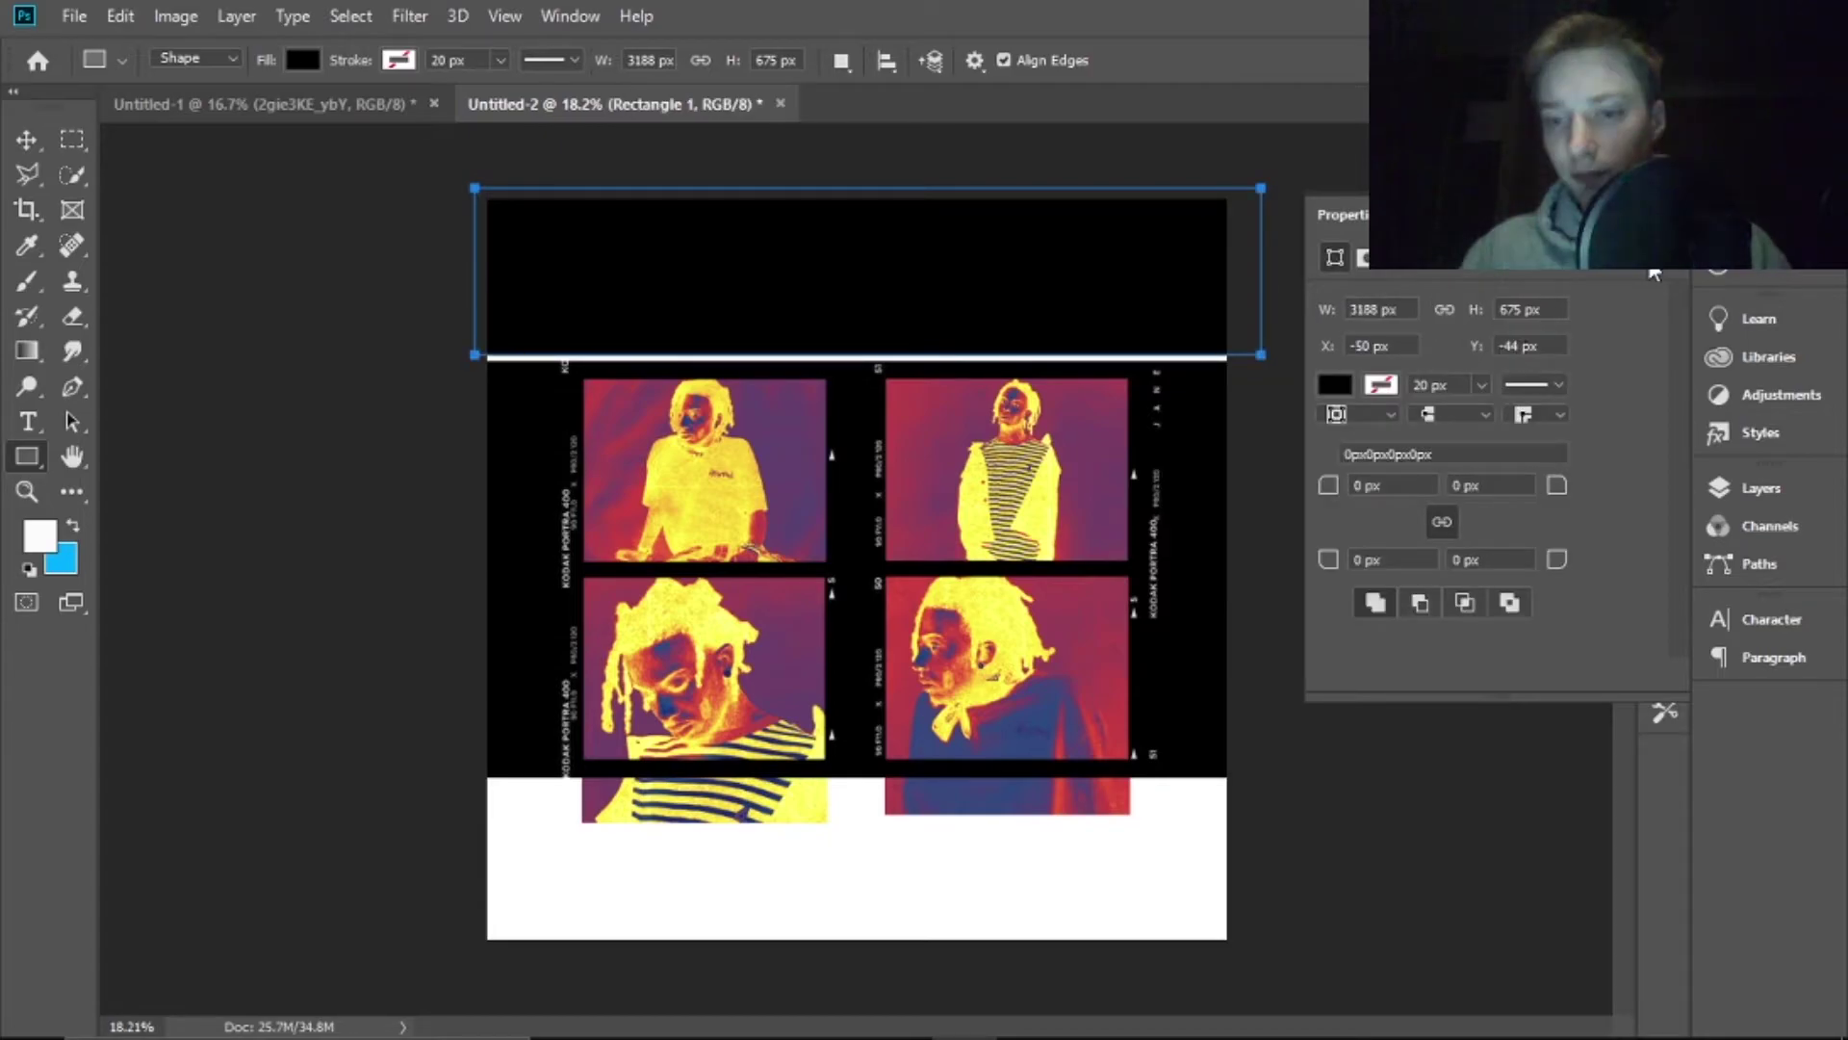
Free-transform the top black rectangle and commit it
left_click(1794, 496)
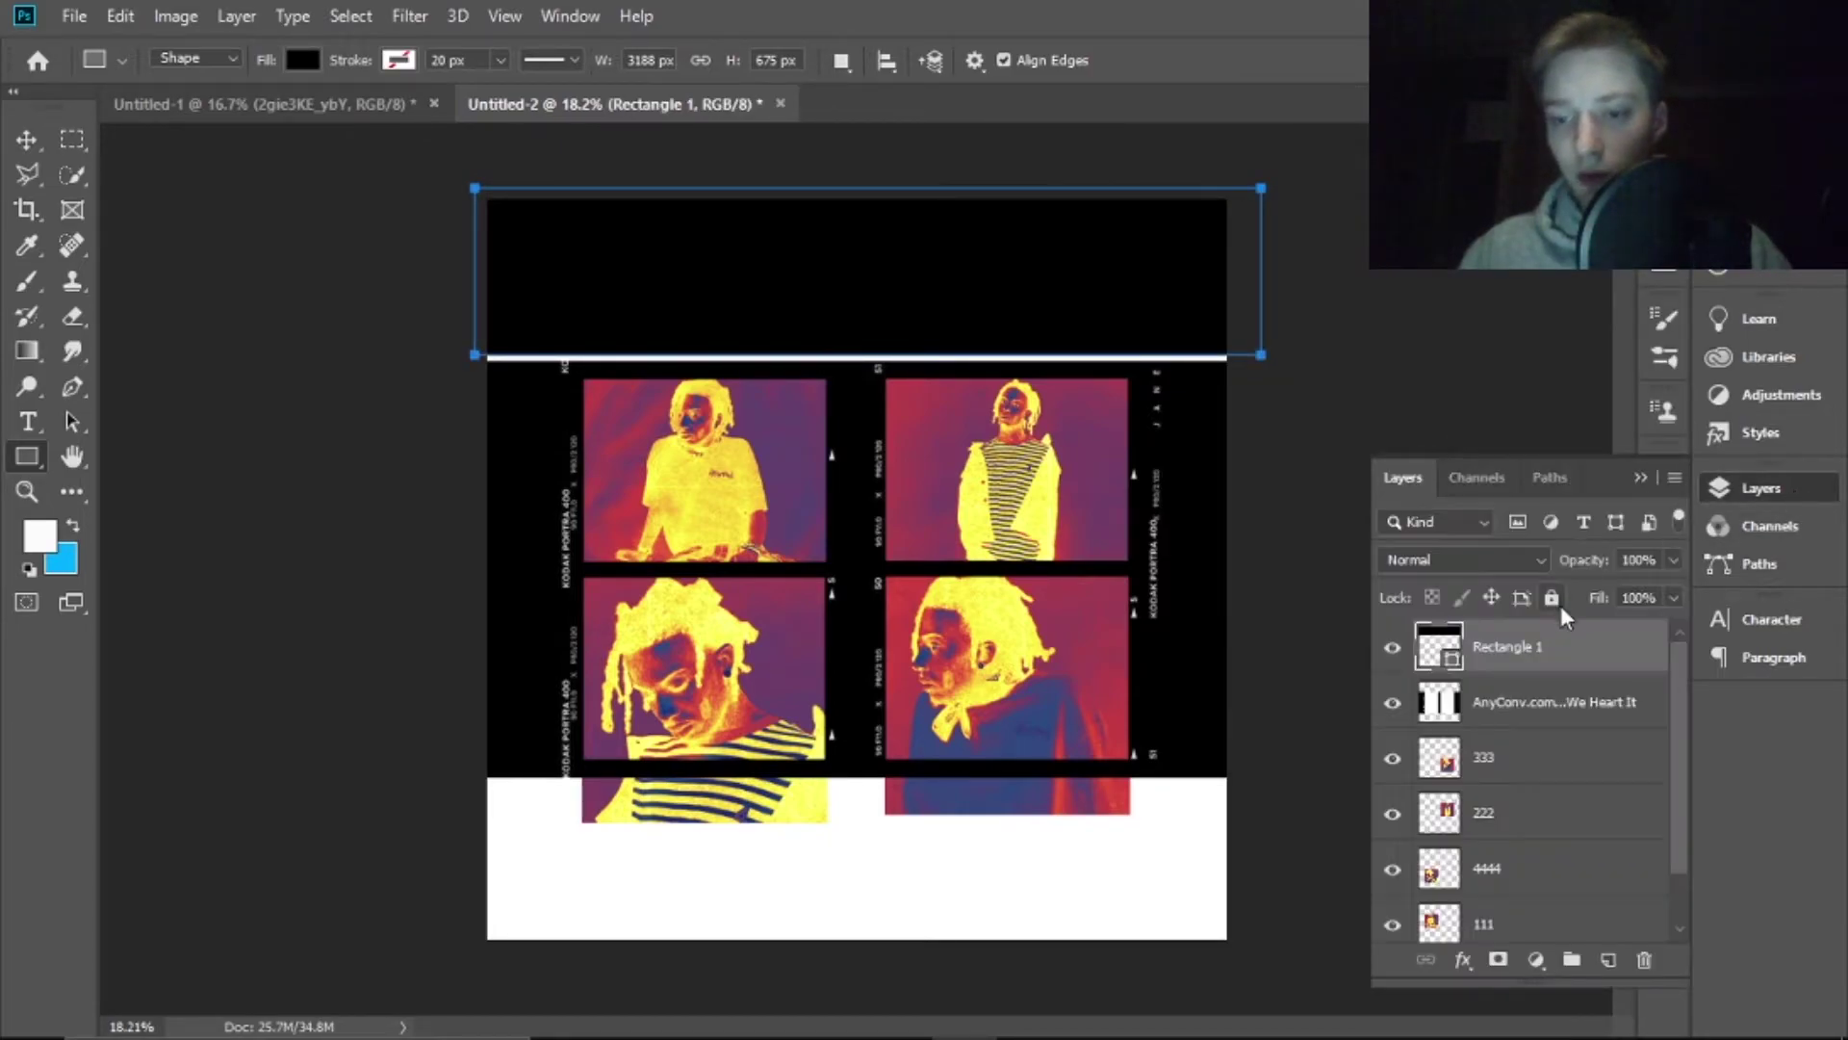
scroll(648, 327, "up", 1)
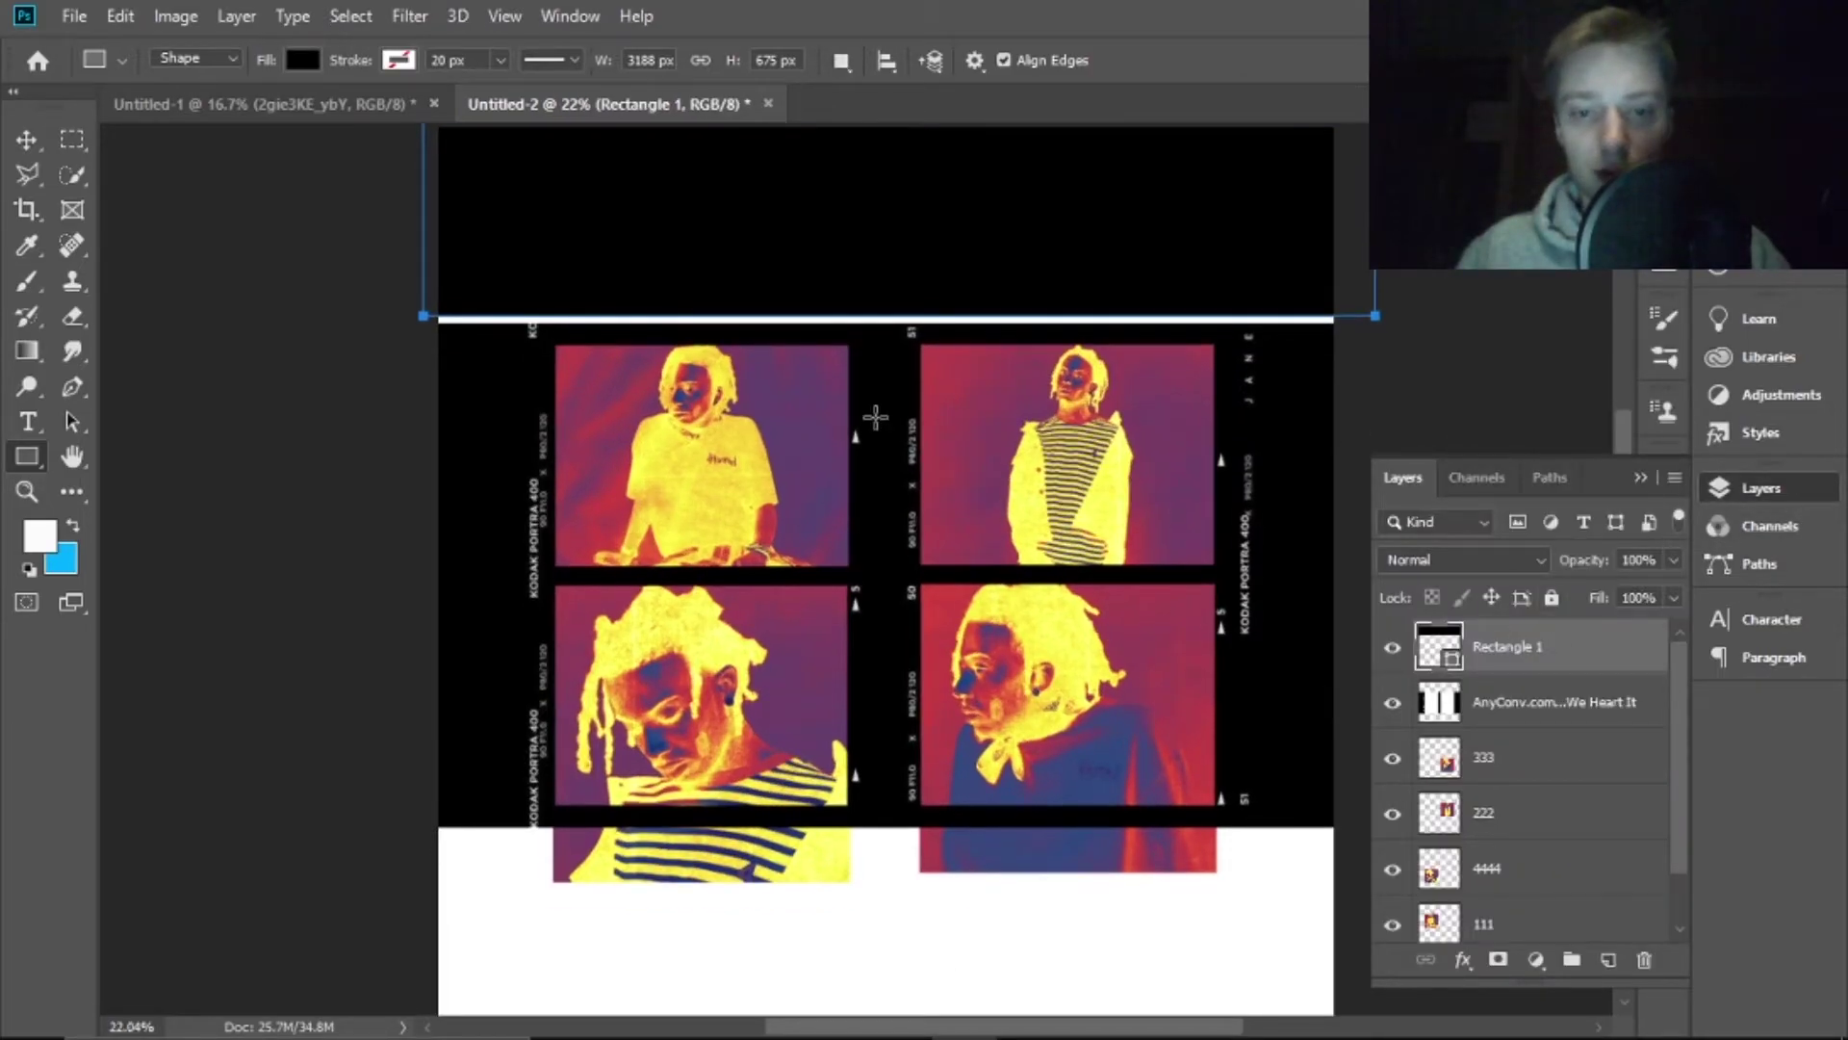
scroll(872, 421, "up", 1)
scroll(869, 427, "up", 1)
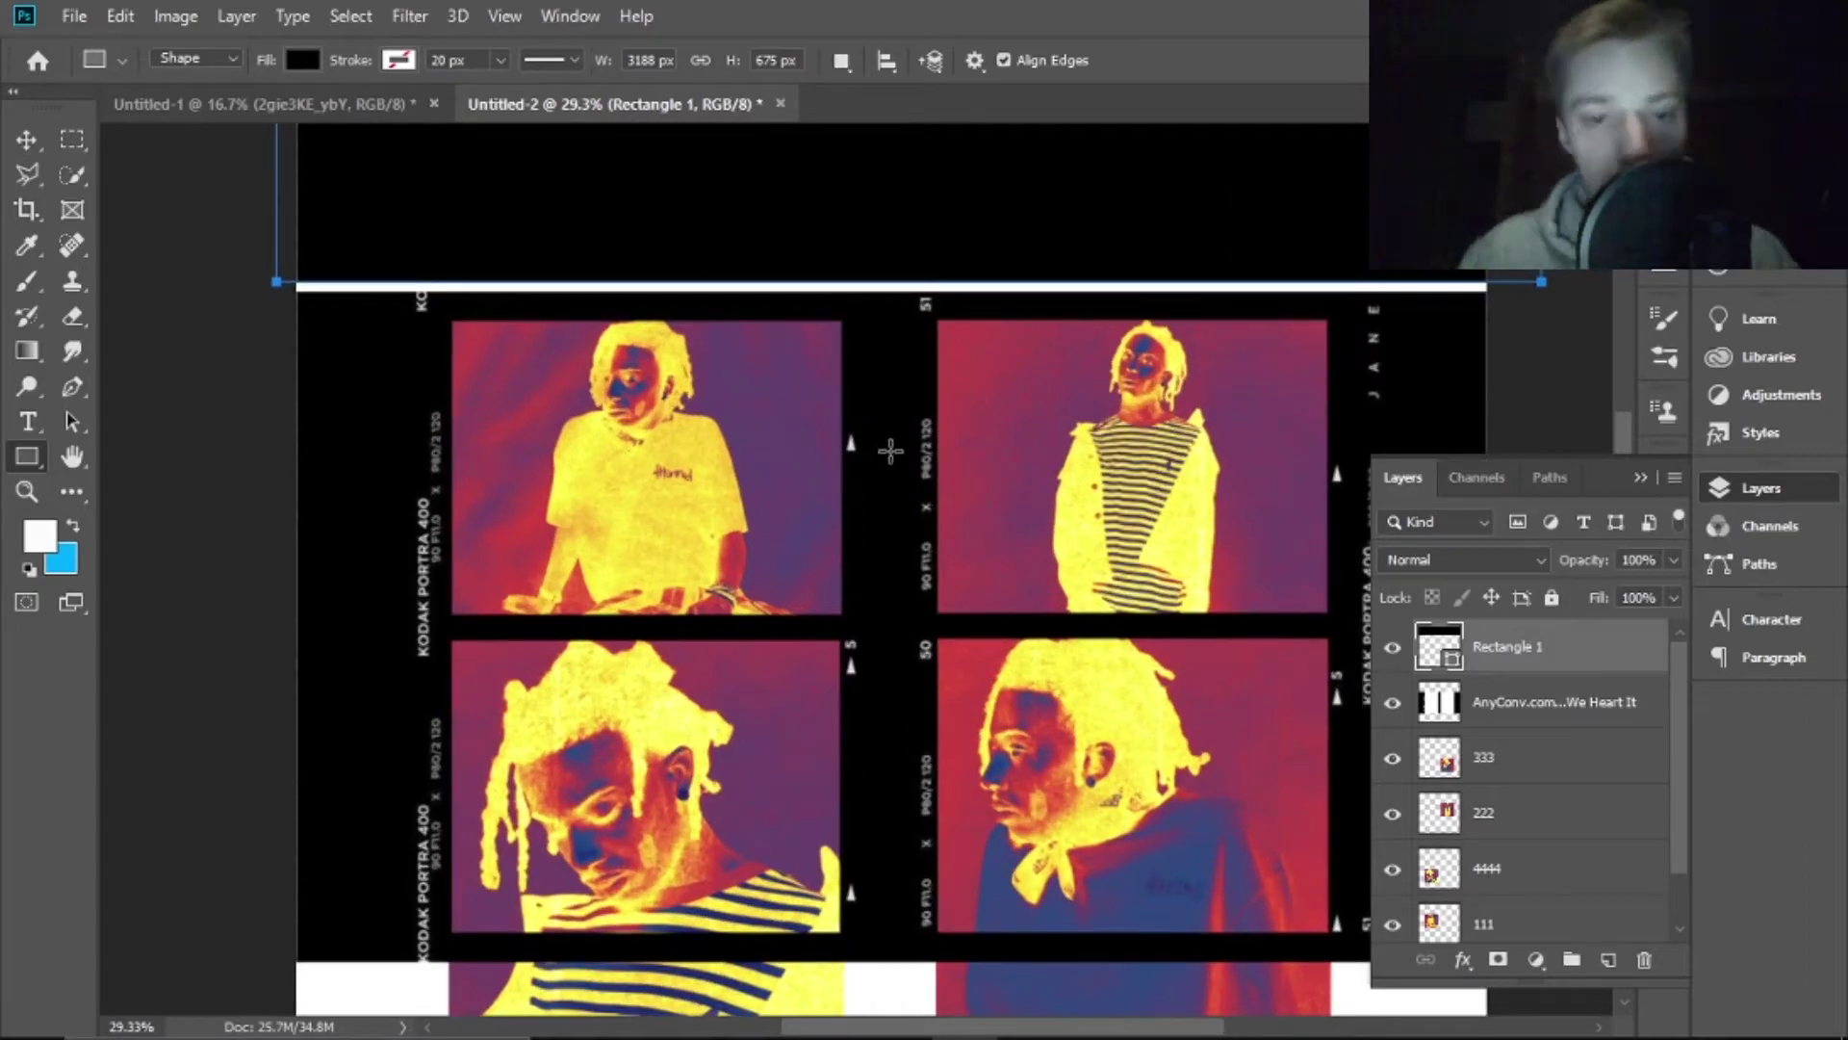
scroll(863, 462, "up", 3)
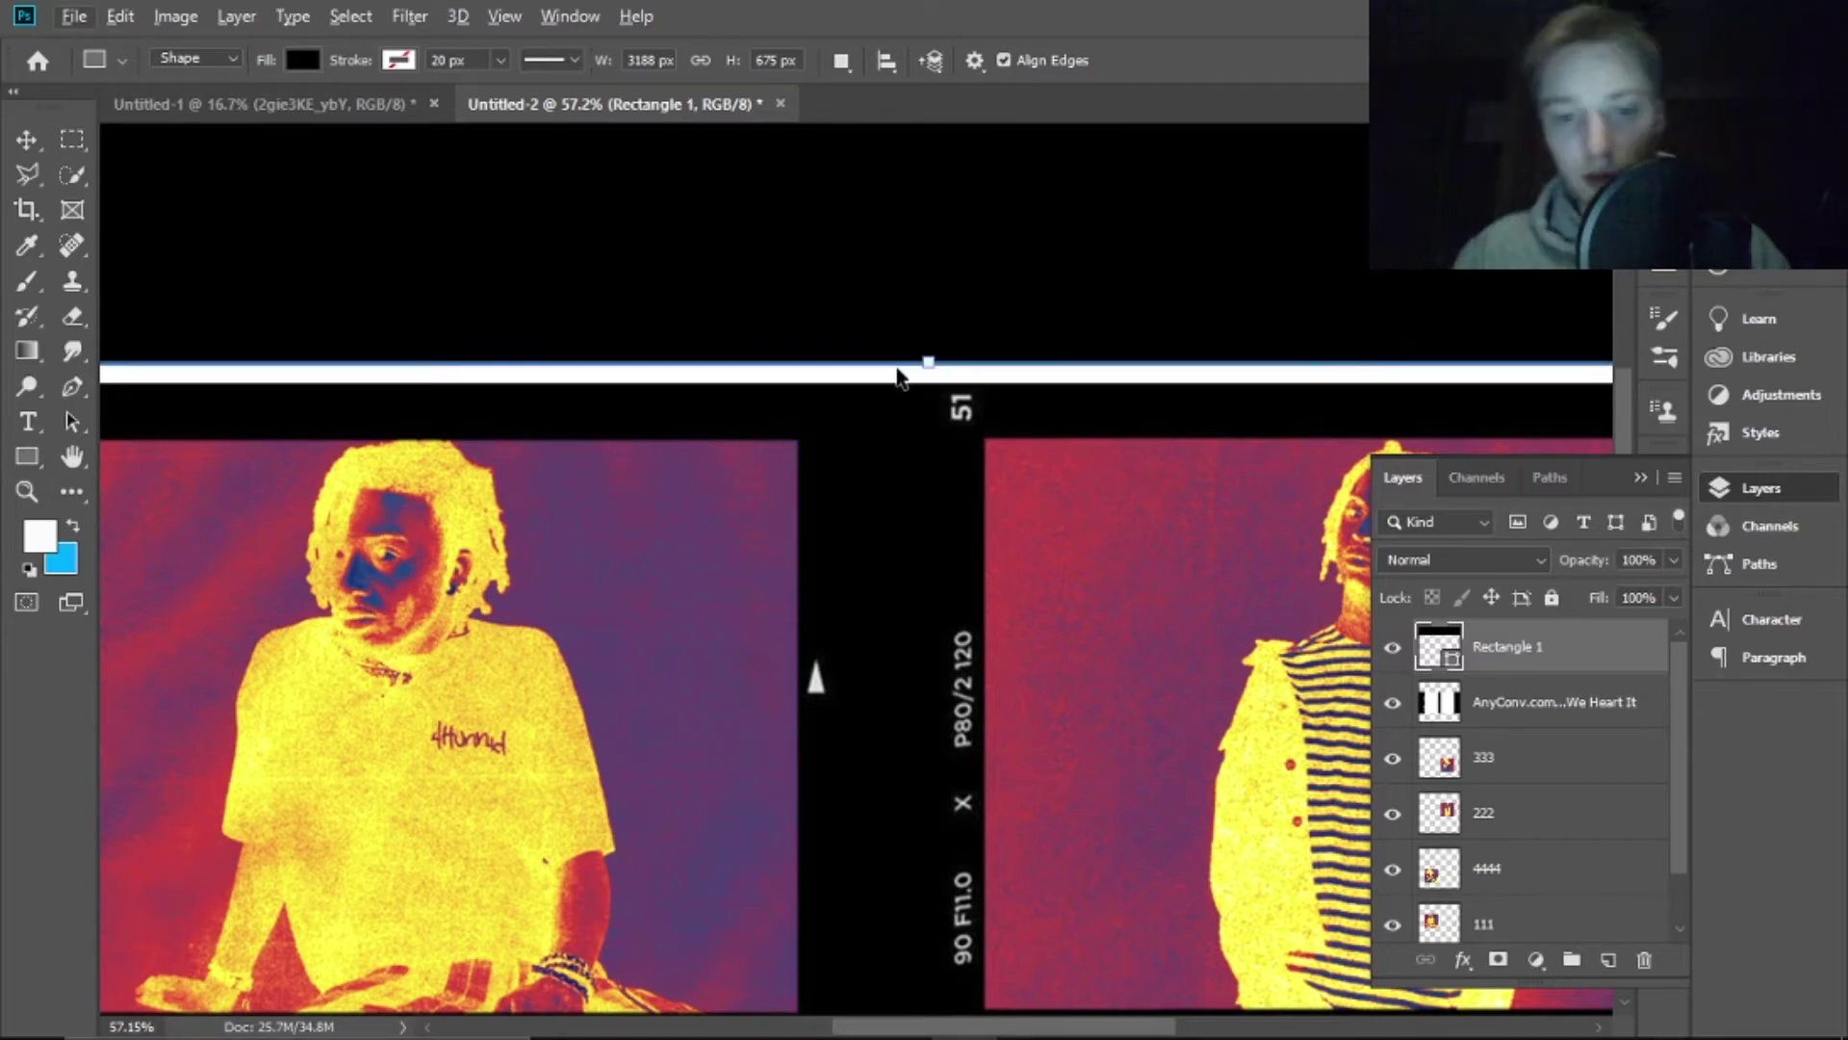
key("ctrl+t")
scroll(837, 466, "down", 4)
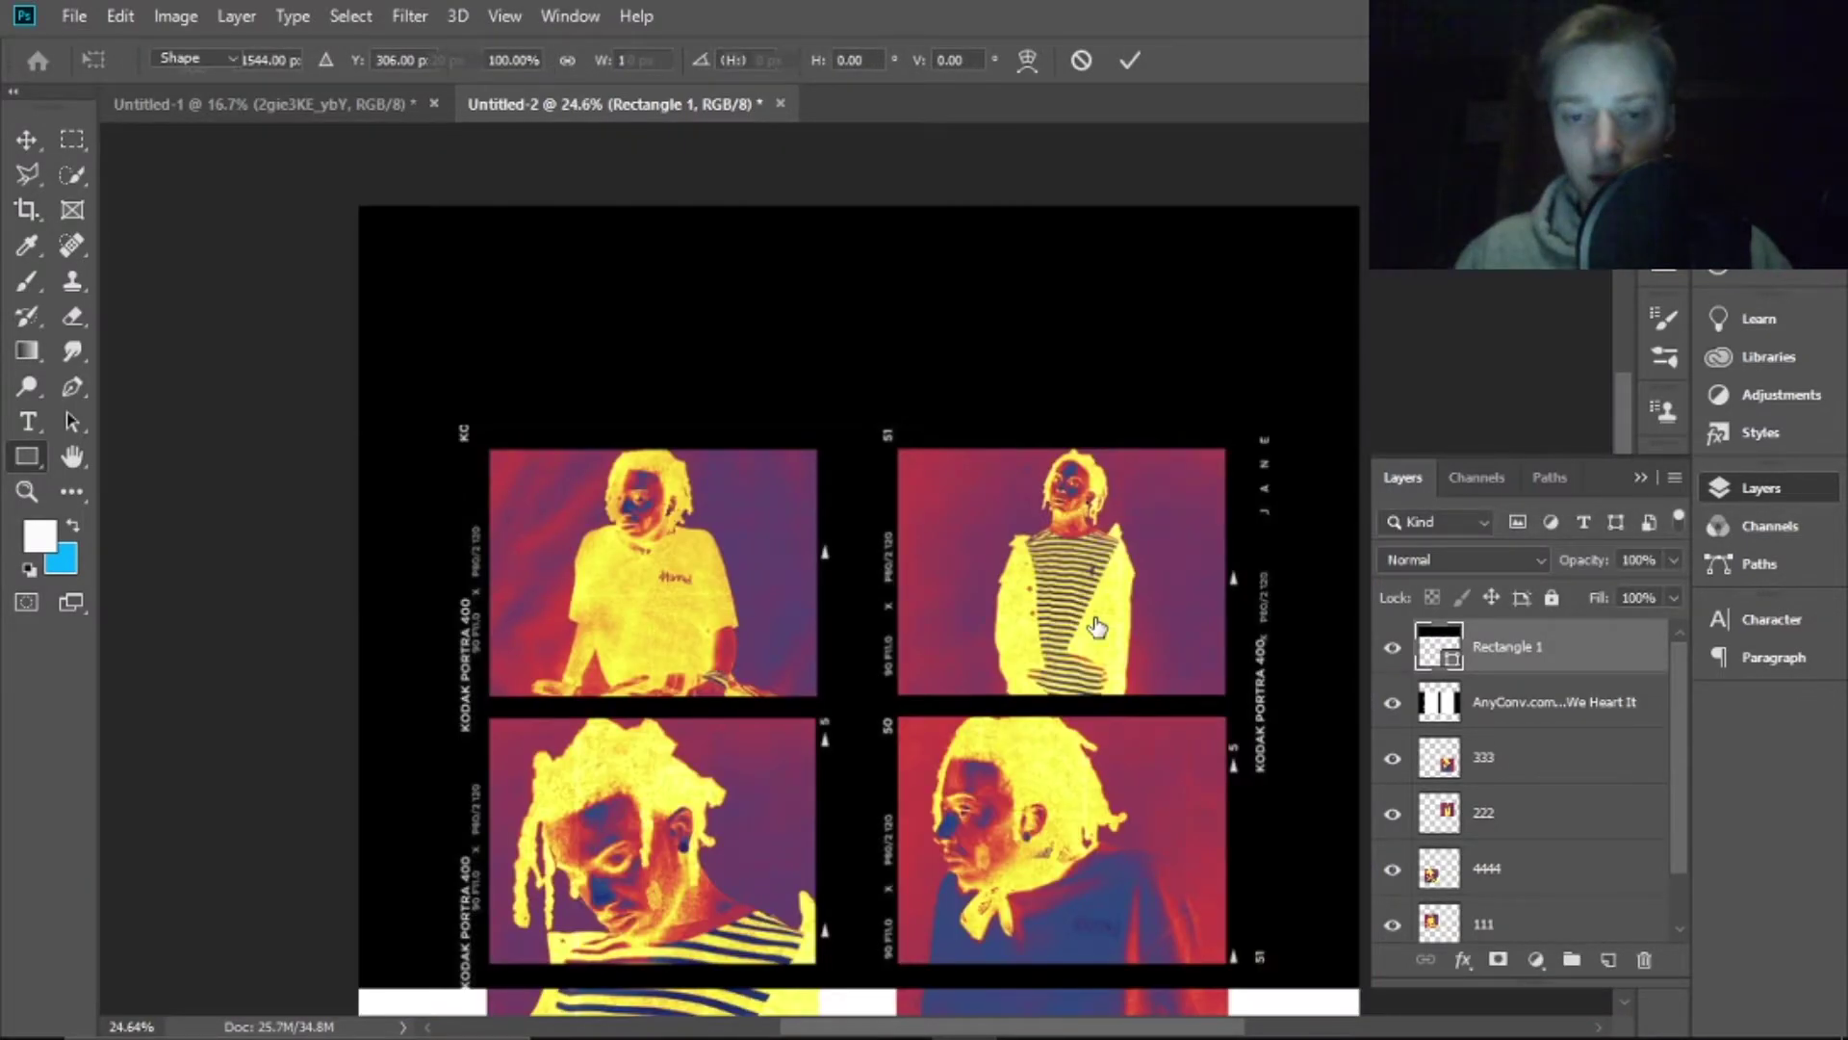
key("Return")
scroll(1096, 627, "down", 2)
Duplicate the black bar and move the copy over the white bottom area
left_click(1521, 702)
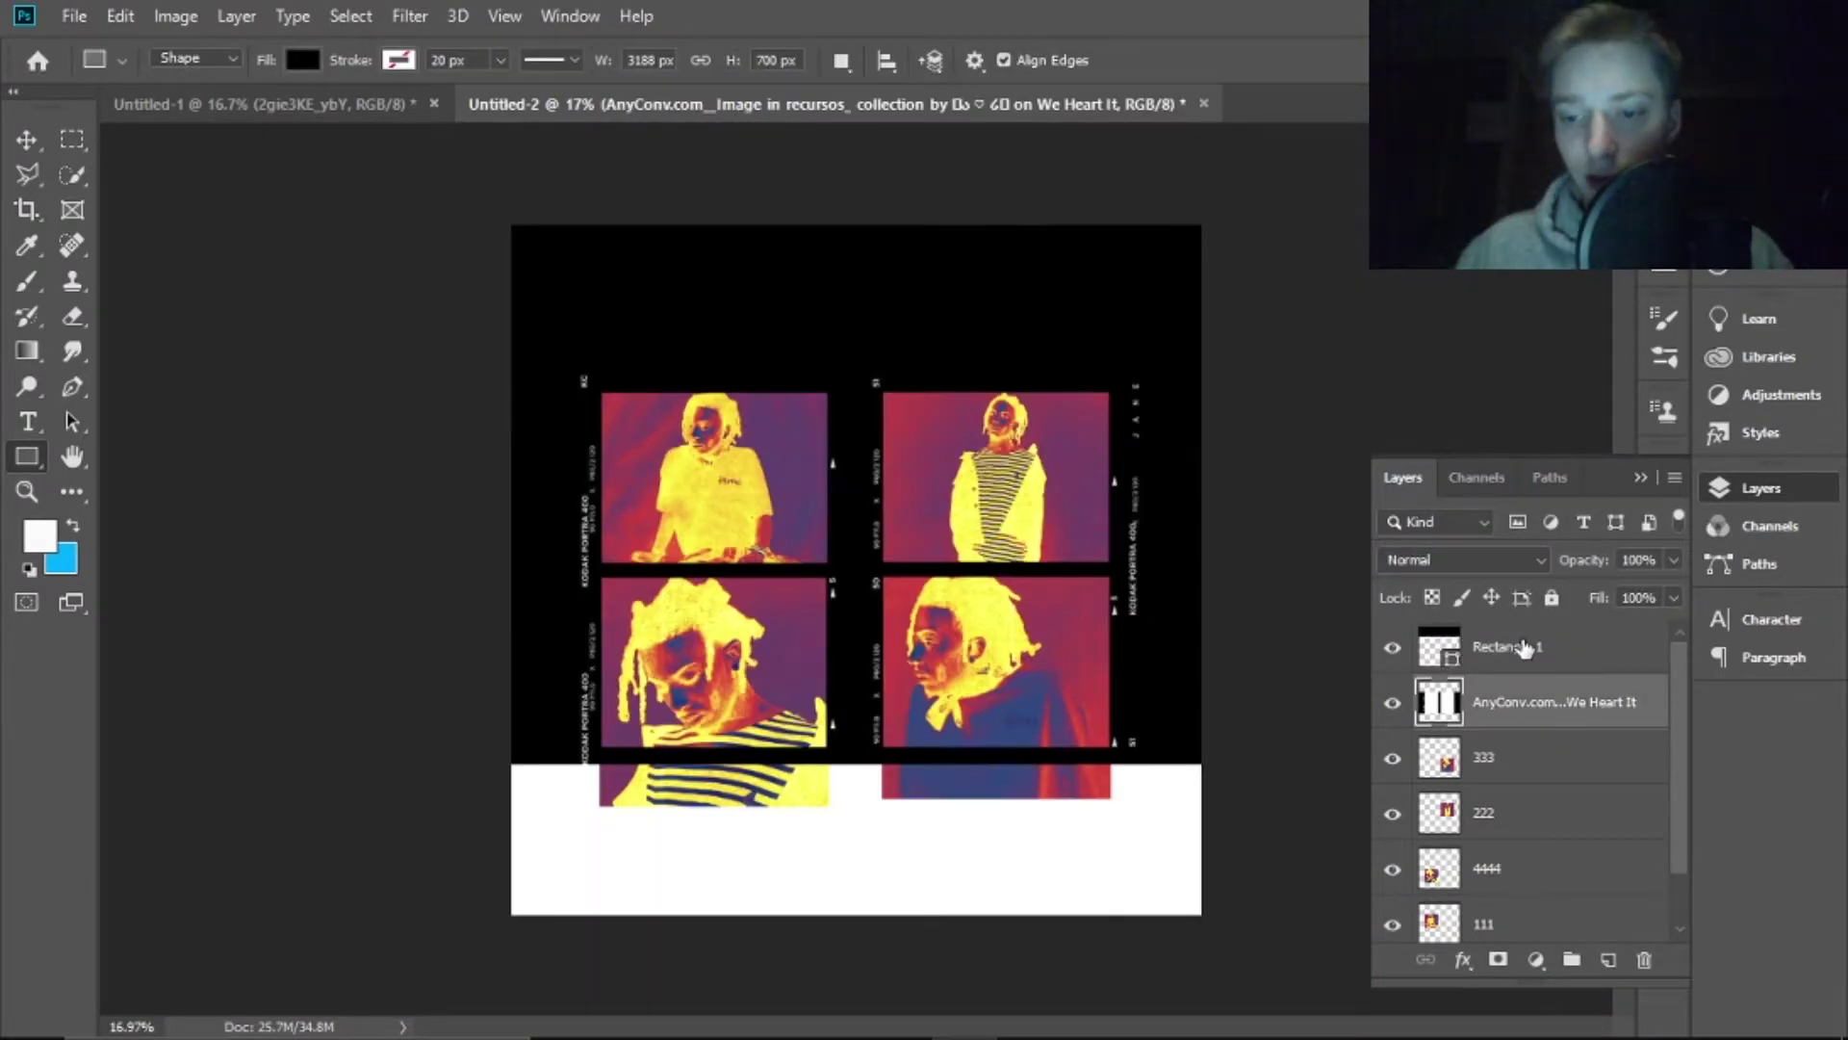
left_click(1520, 647)
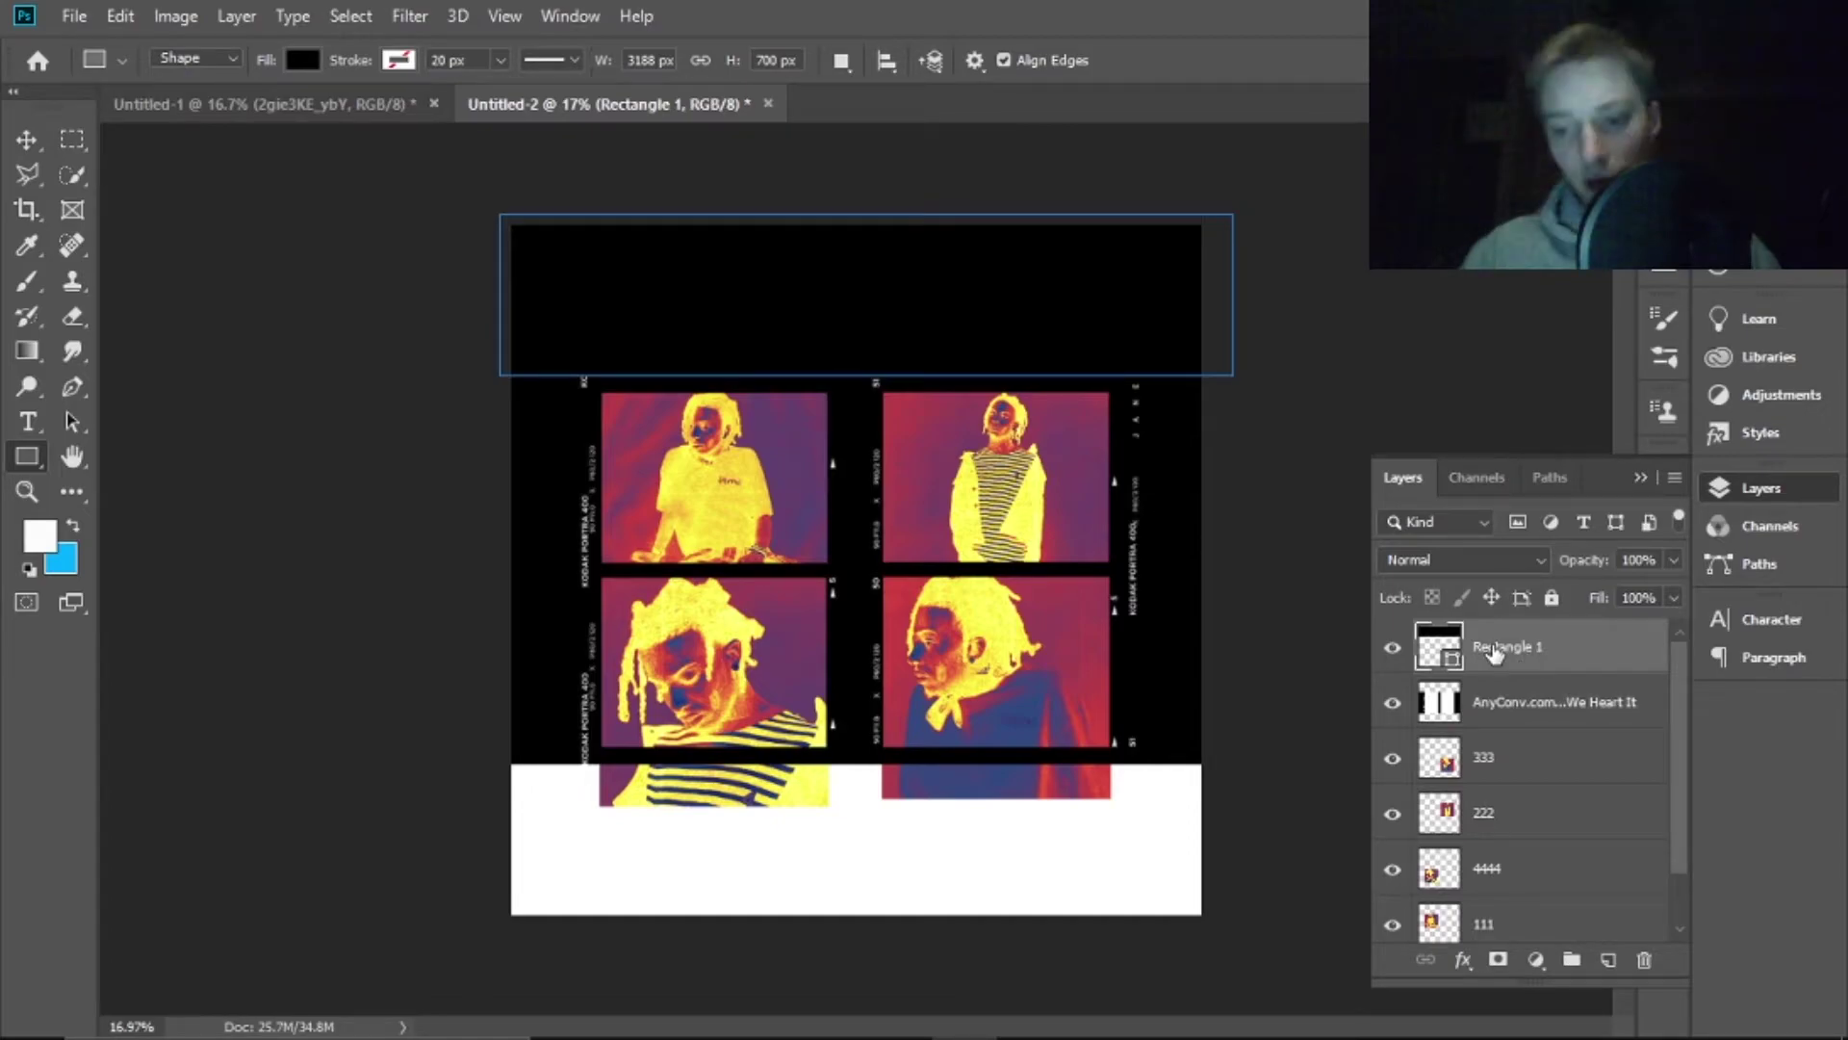
left_click_drag(1494, 652, 1477, 709)
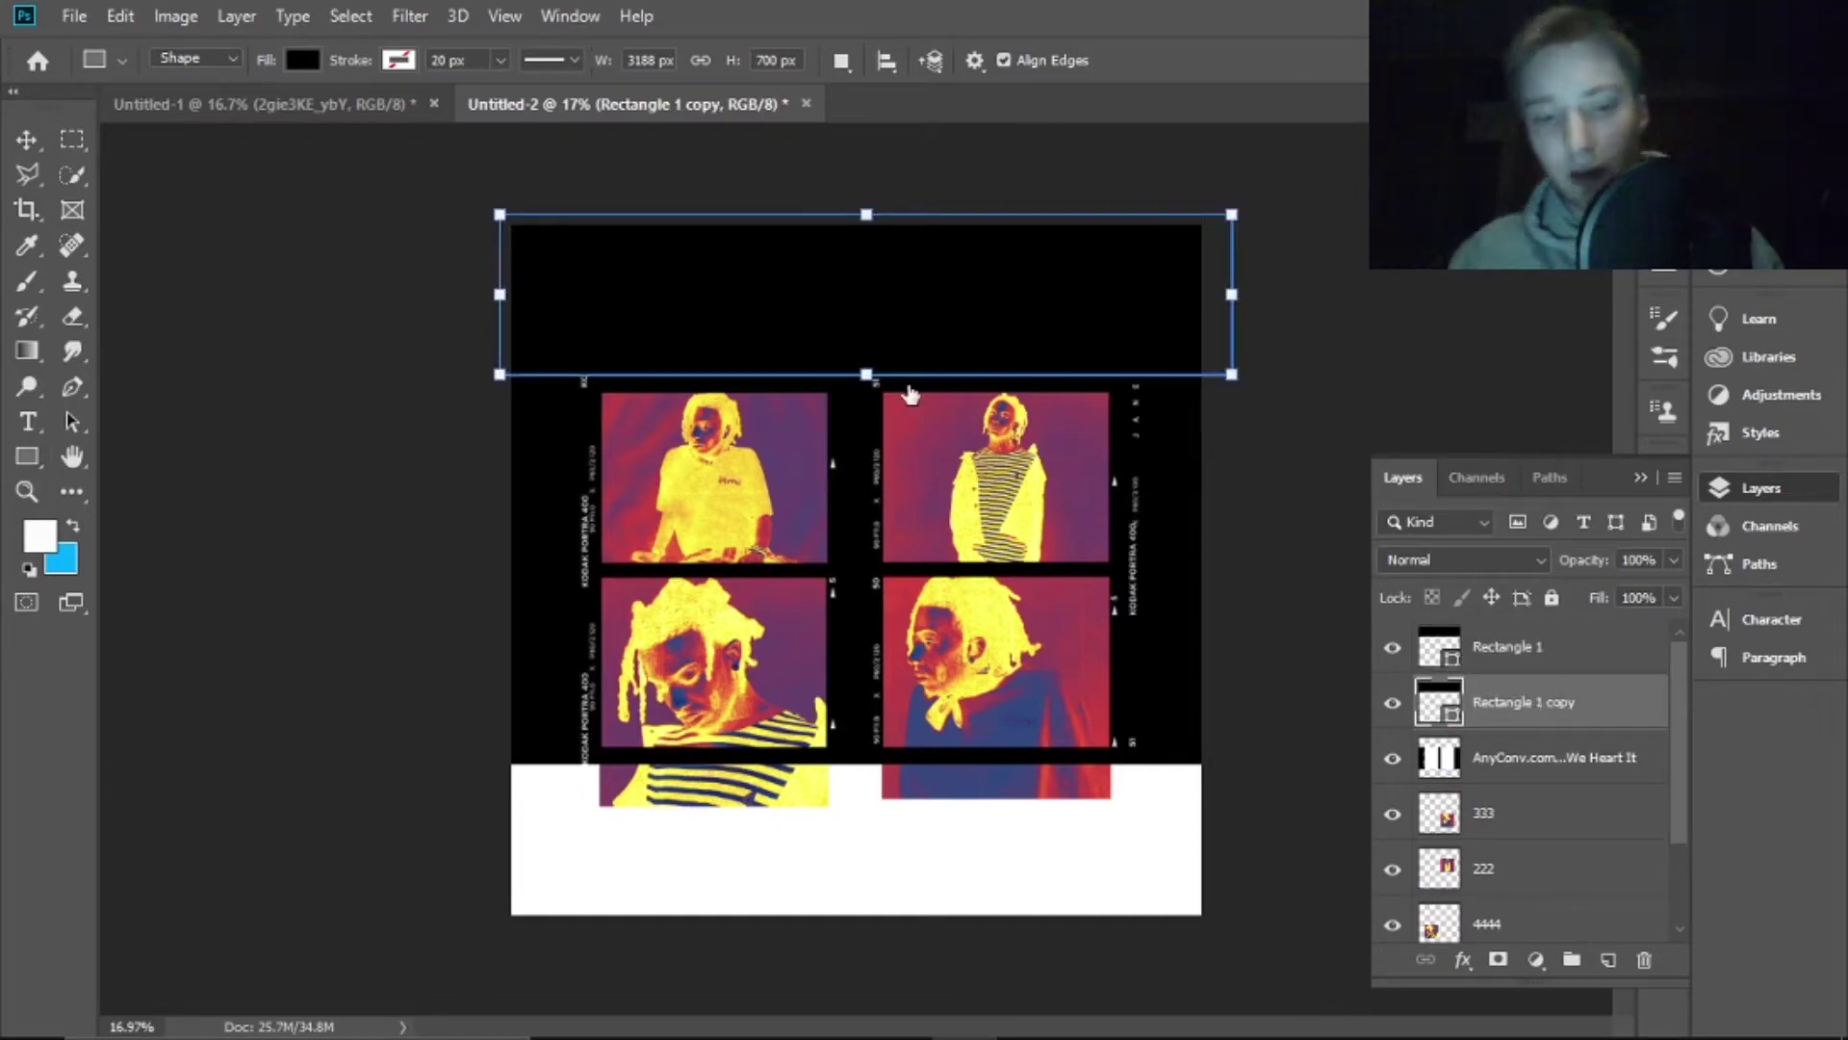
left_click_drag(909, 393, 893, 857)
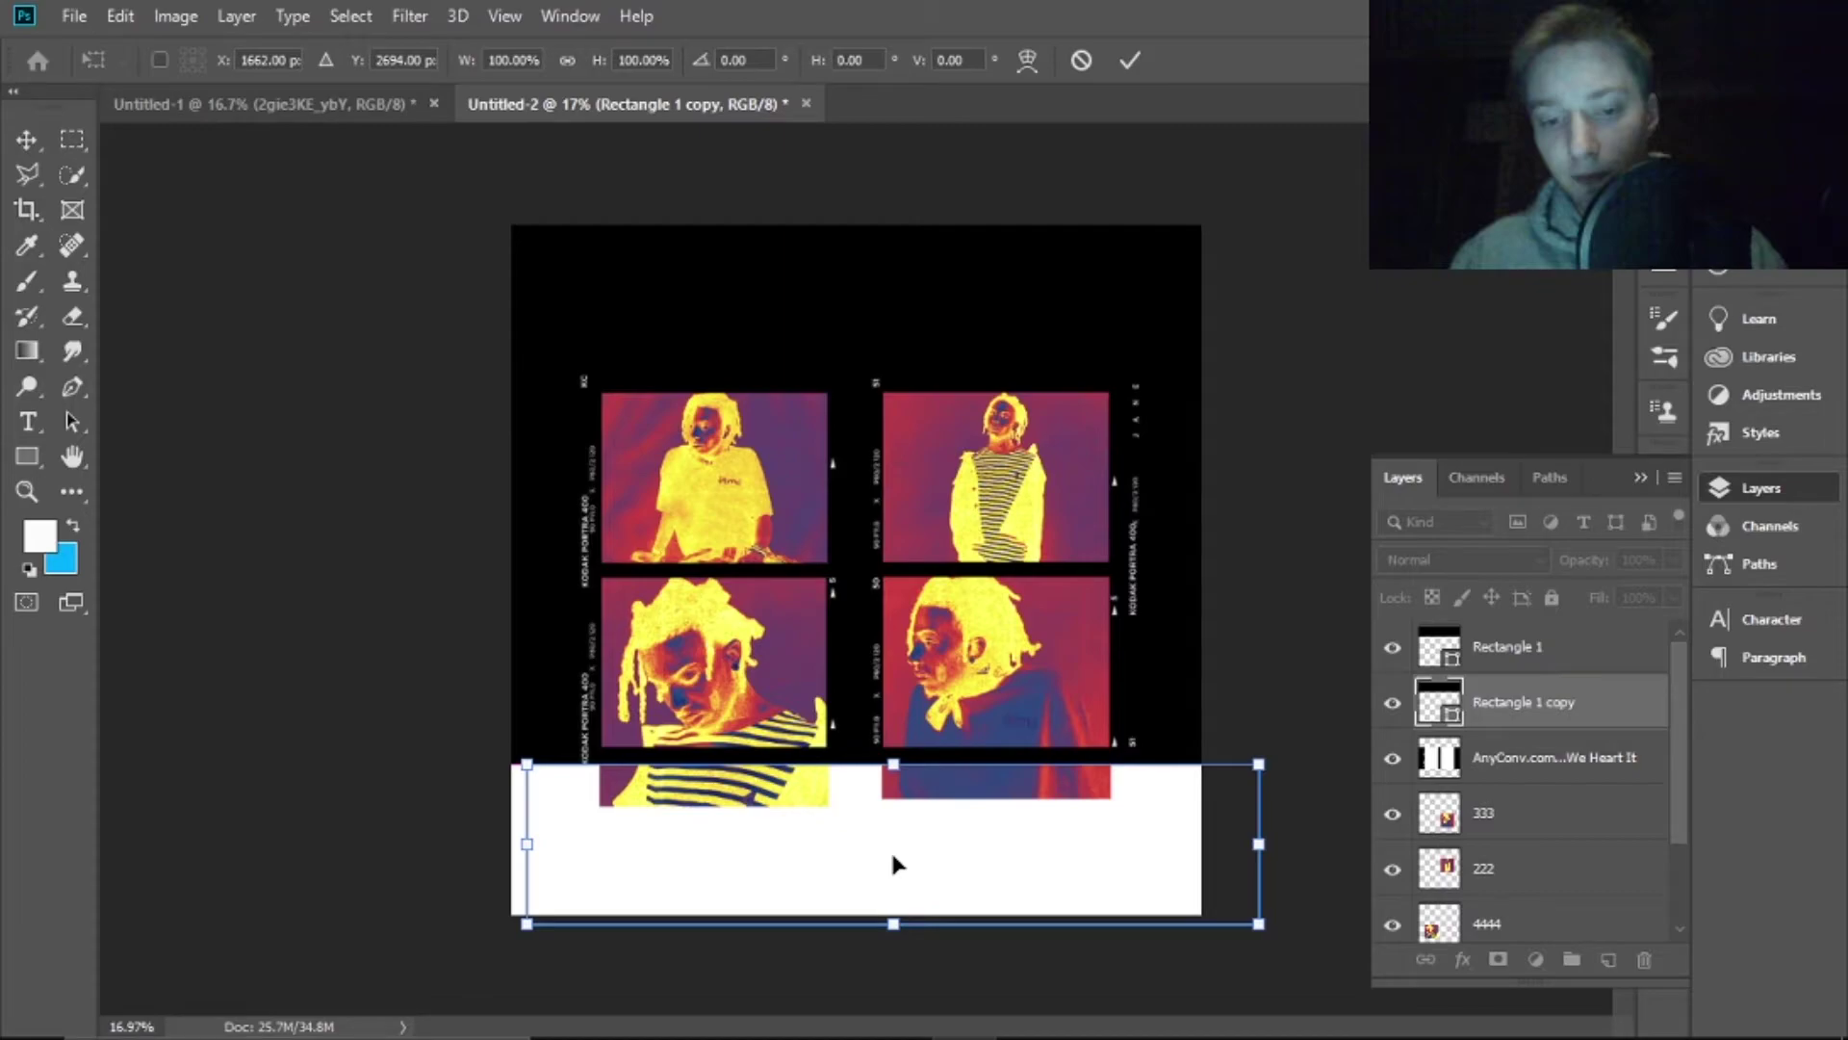
left_click(891, 847, "ctrl")
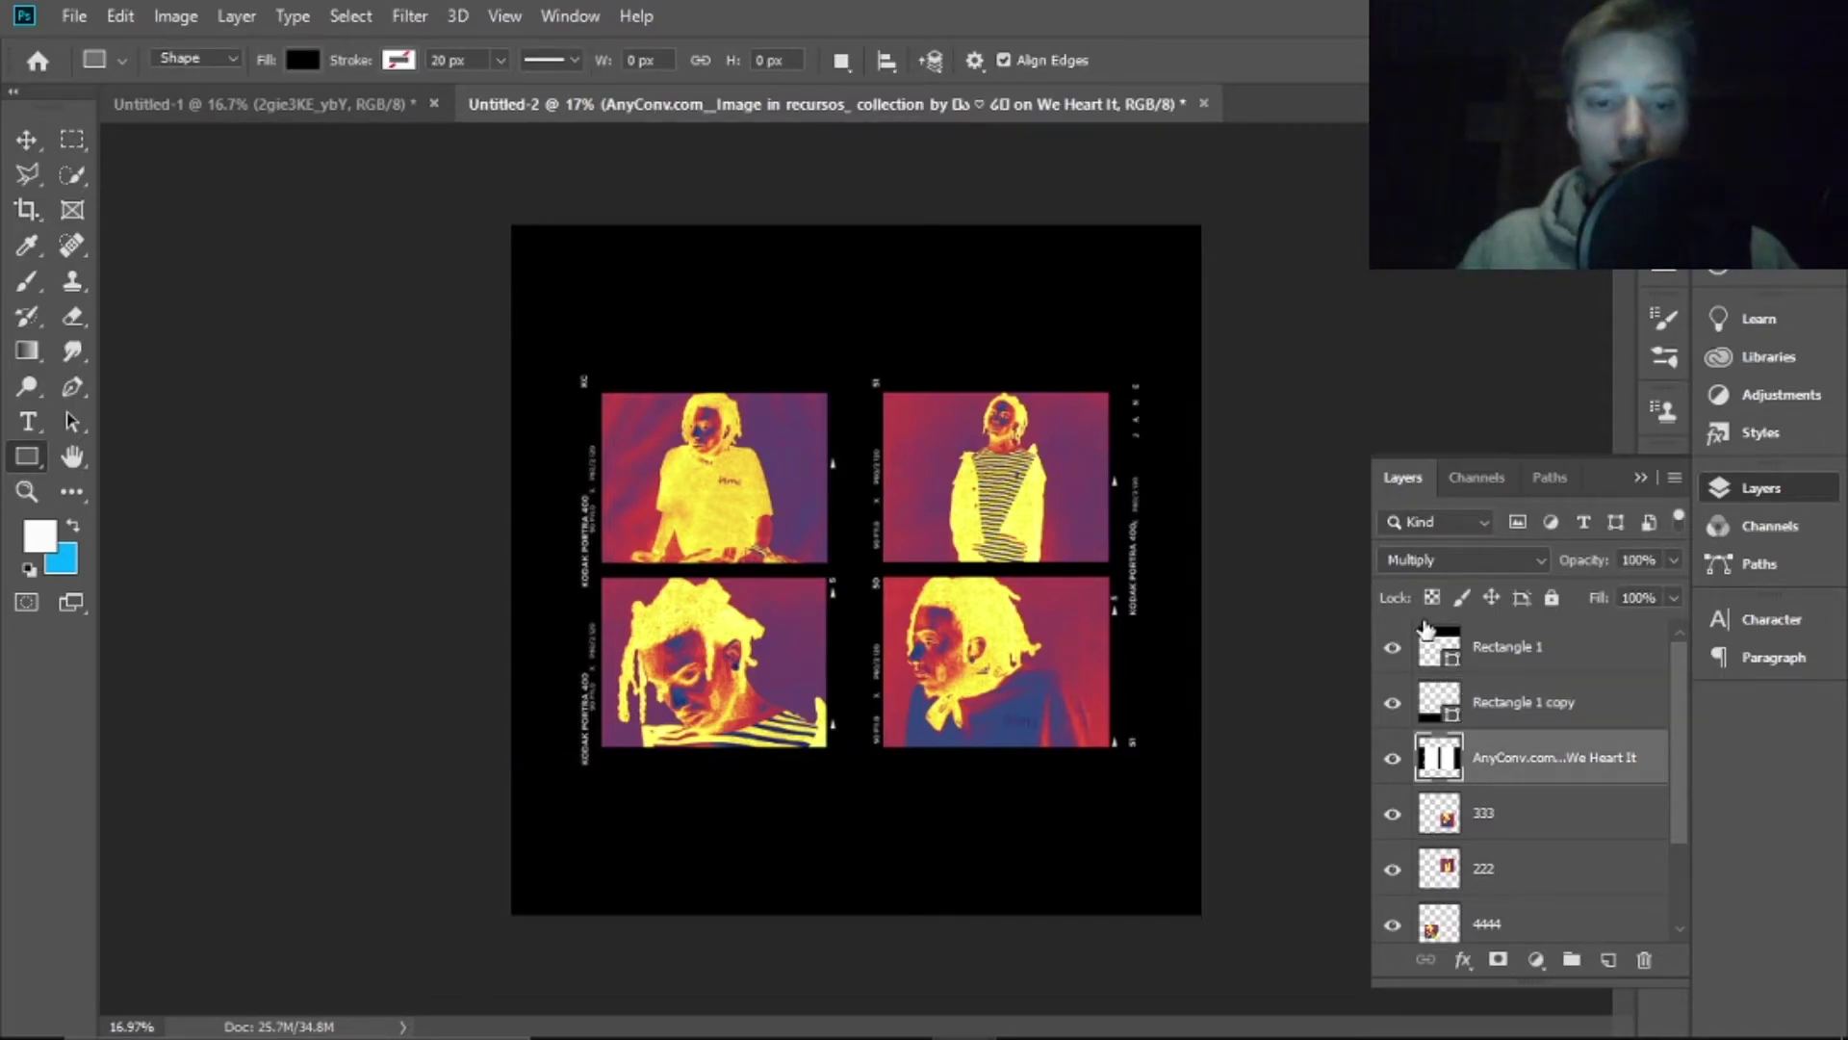
Group both black bars and the 333, 222, 4444 and 111 photo layers into Group 1
left_click(1545, 662)
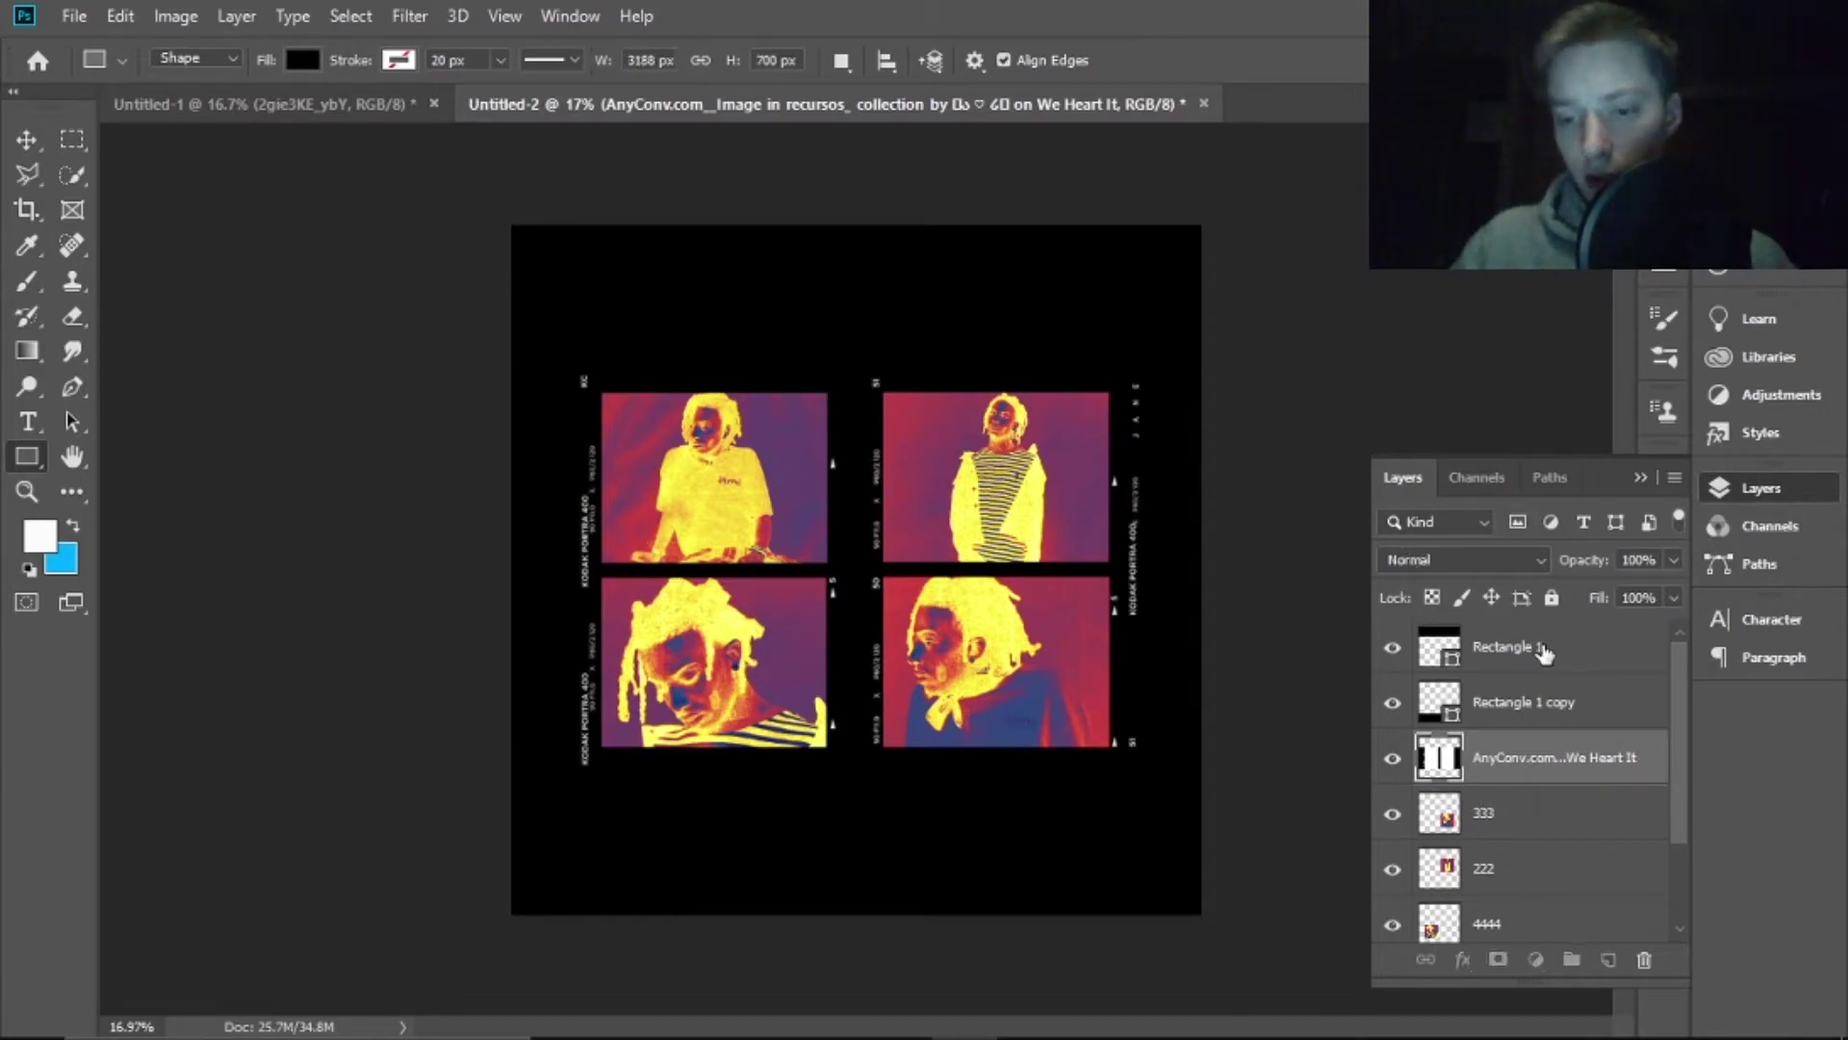
left_click(1540, 706, "shift")
left_click(1528, 816, "shift")
left_click(1550, 871, "shift")
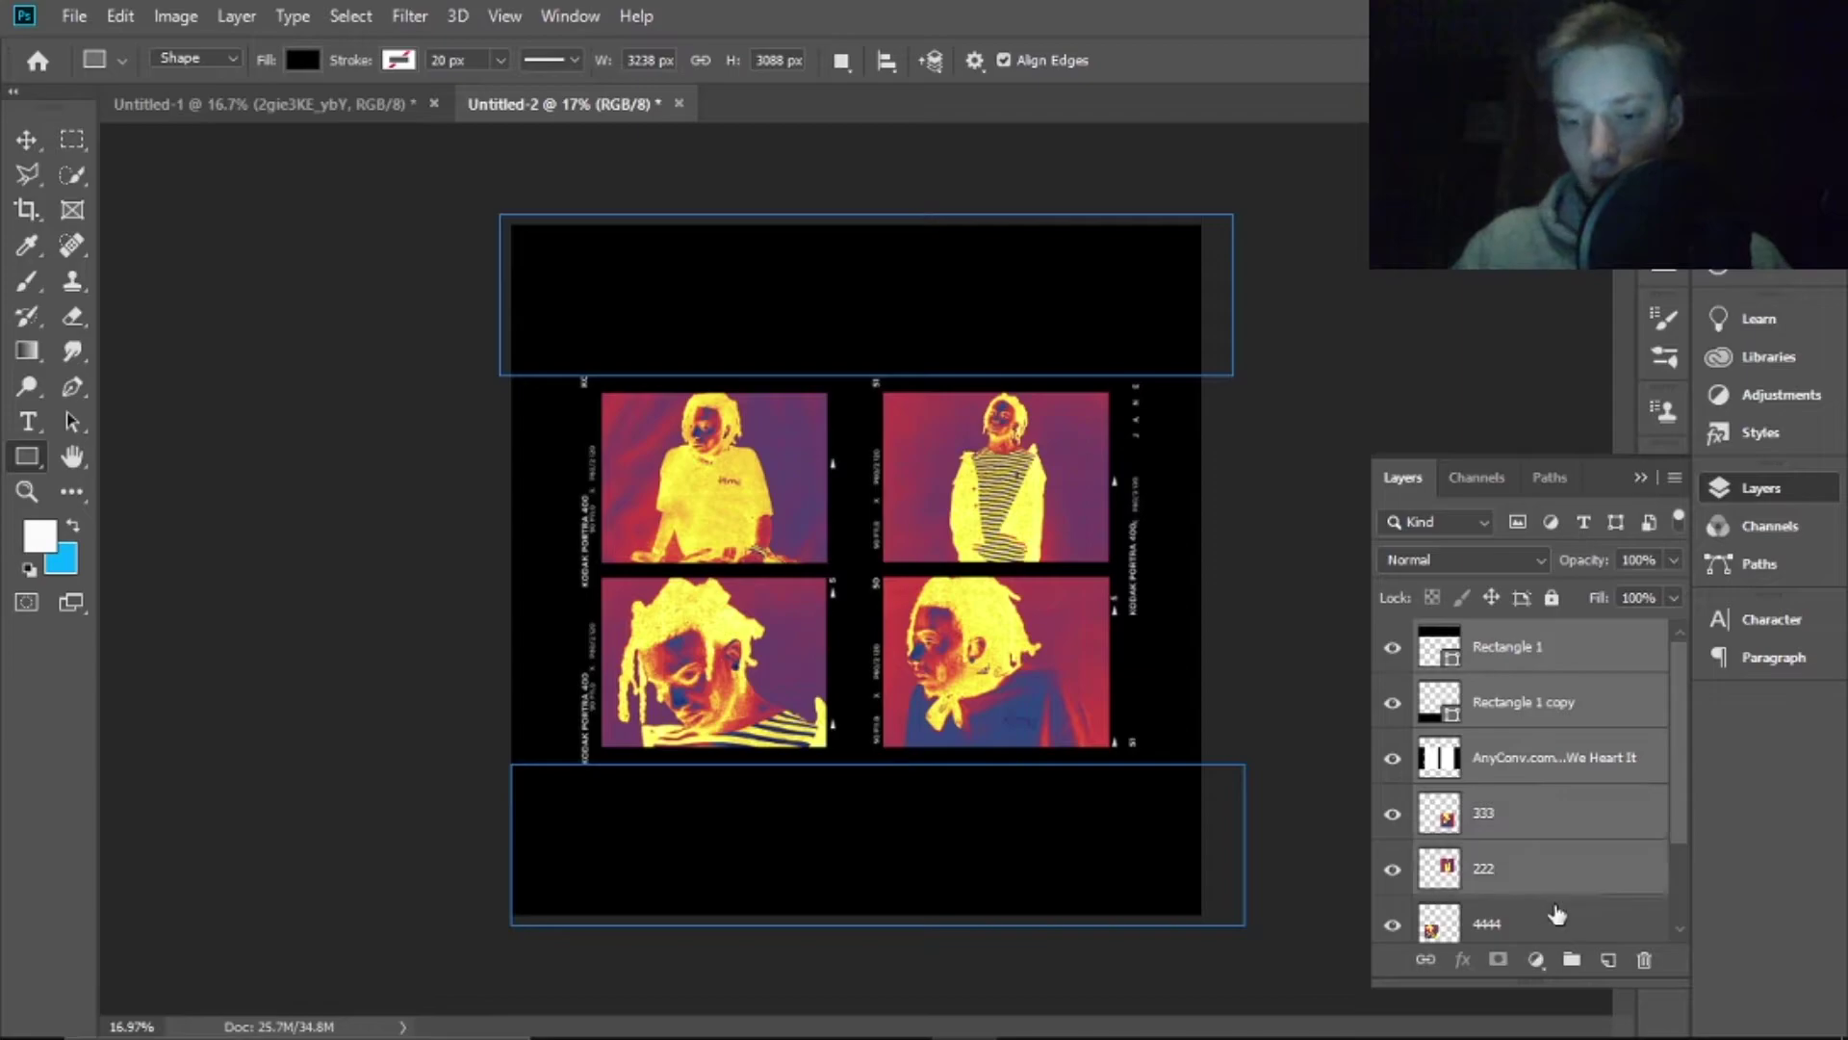
left_click(1555, 919, "shift")
scroll(1531, 808, "down", 2)
scroll(1531, 813, "down", 1)
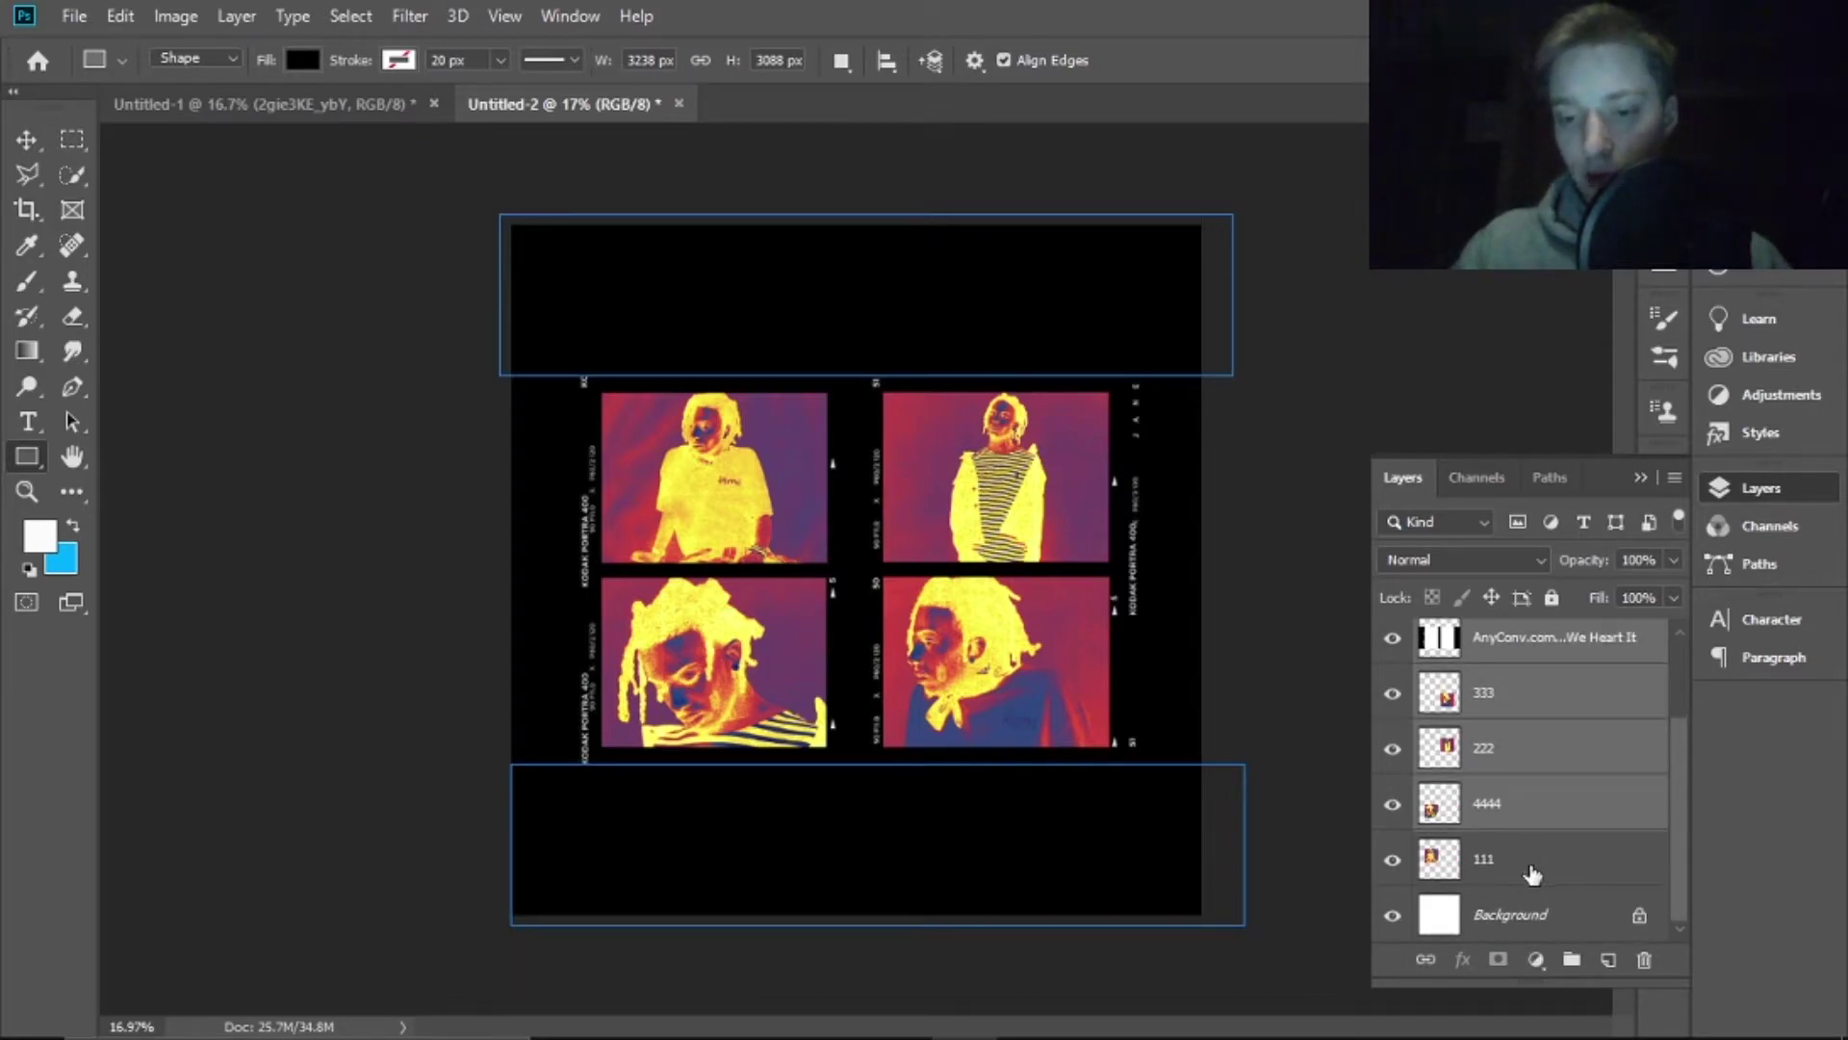
left_click(1535, 873, "shift")
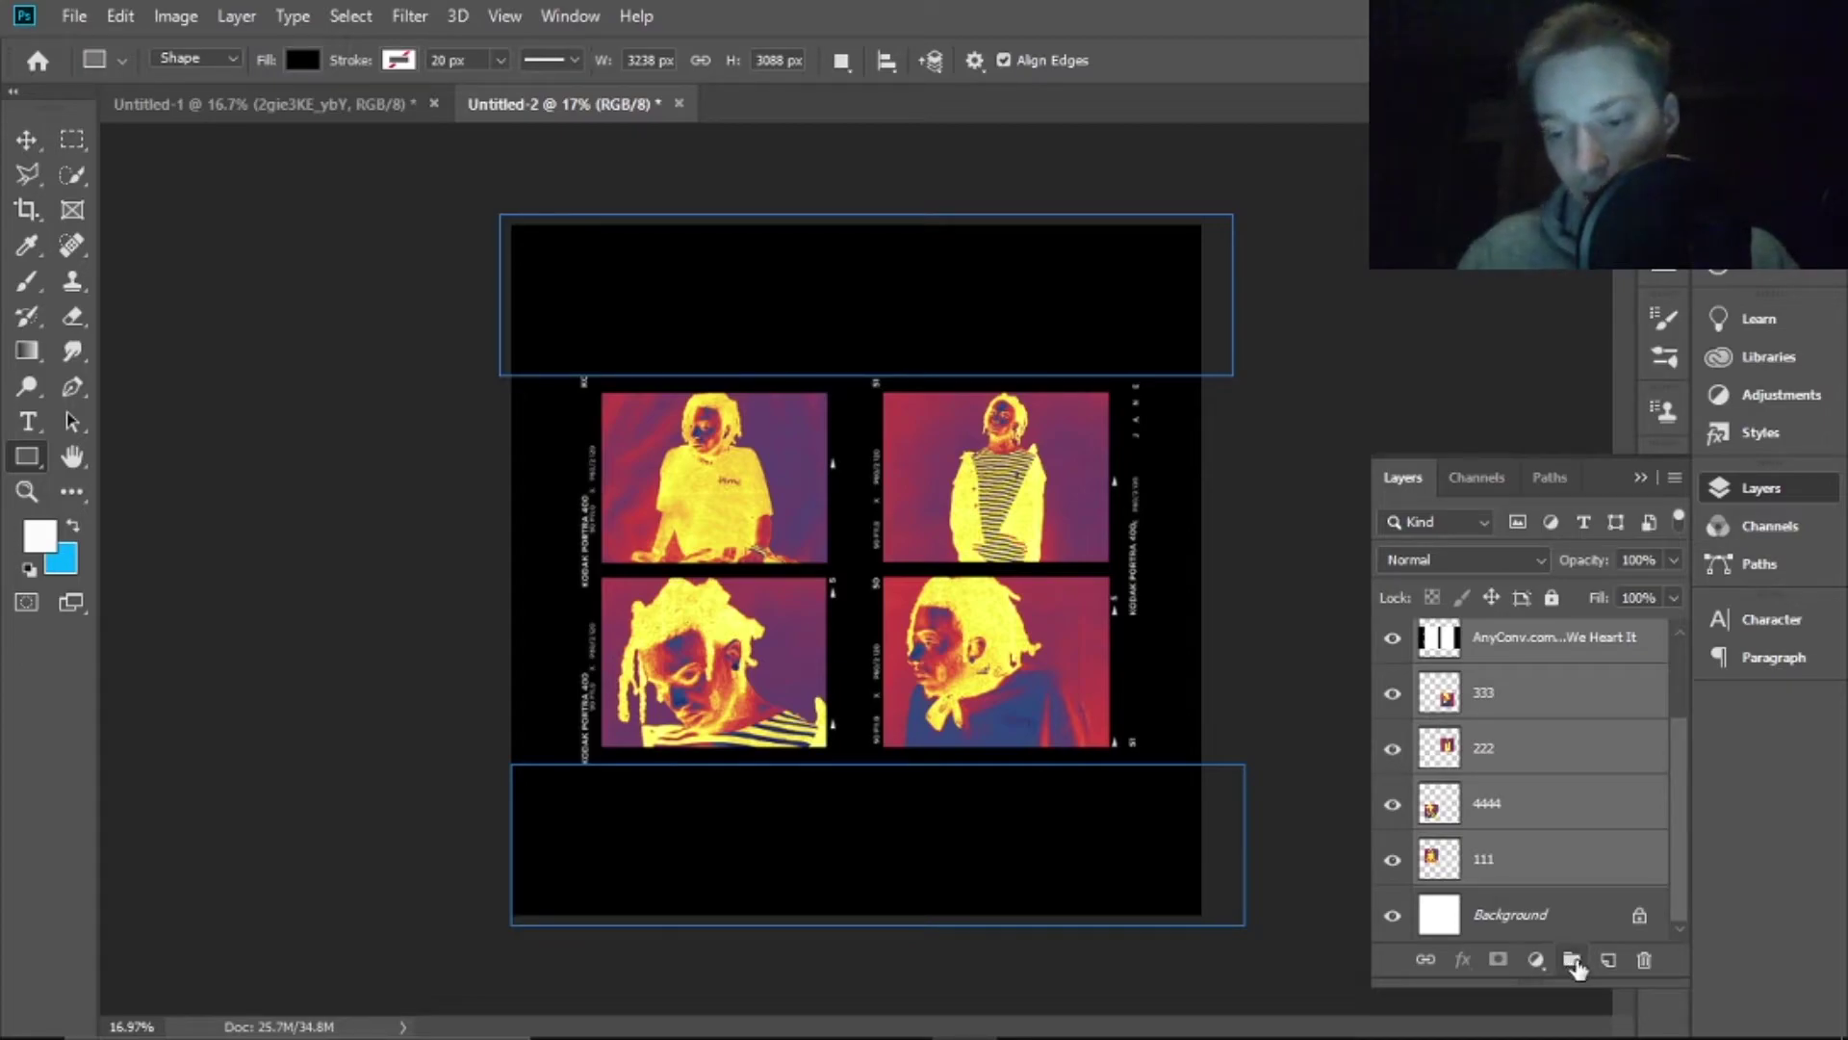
left_click(1572, 961)
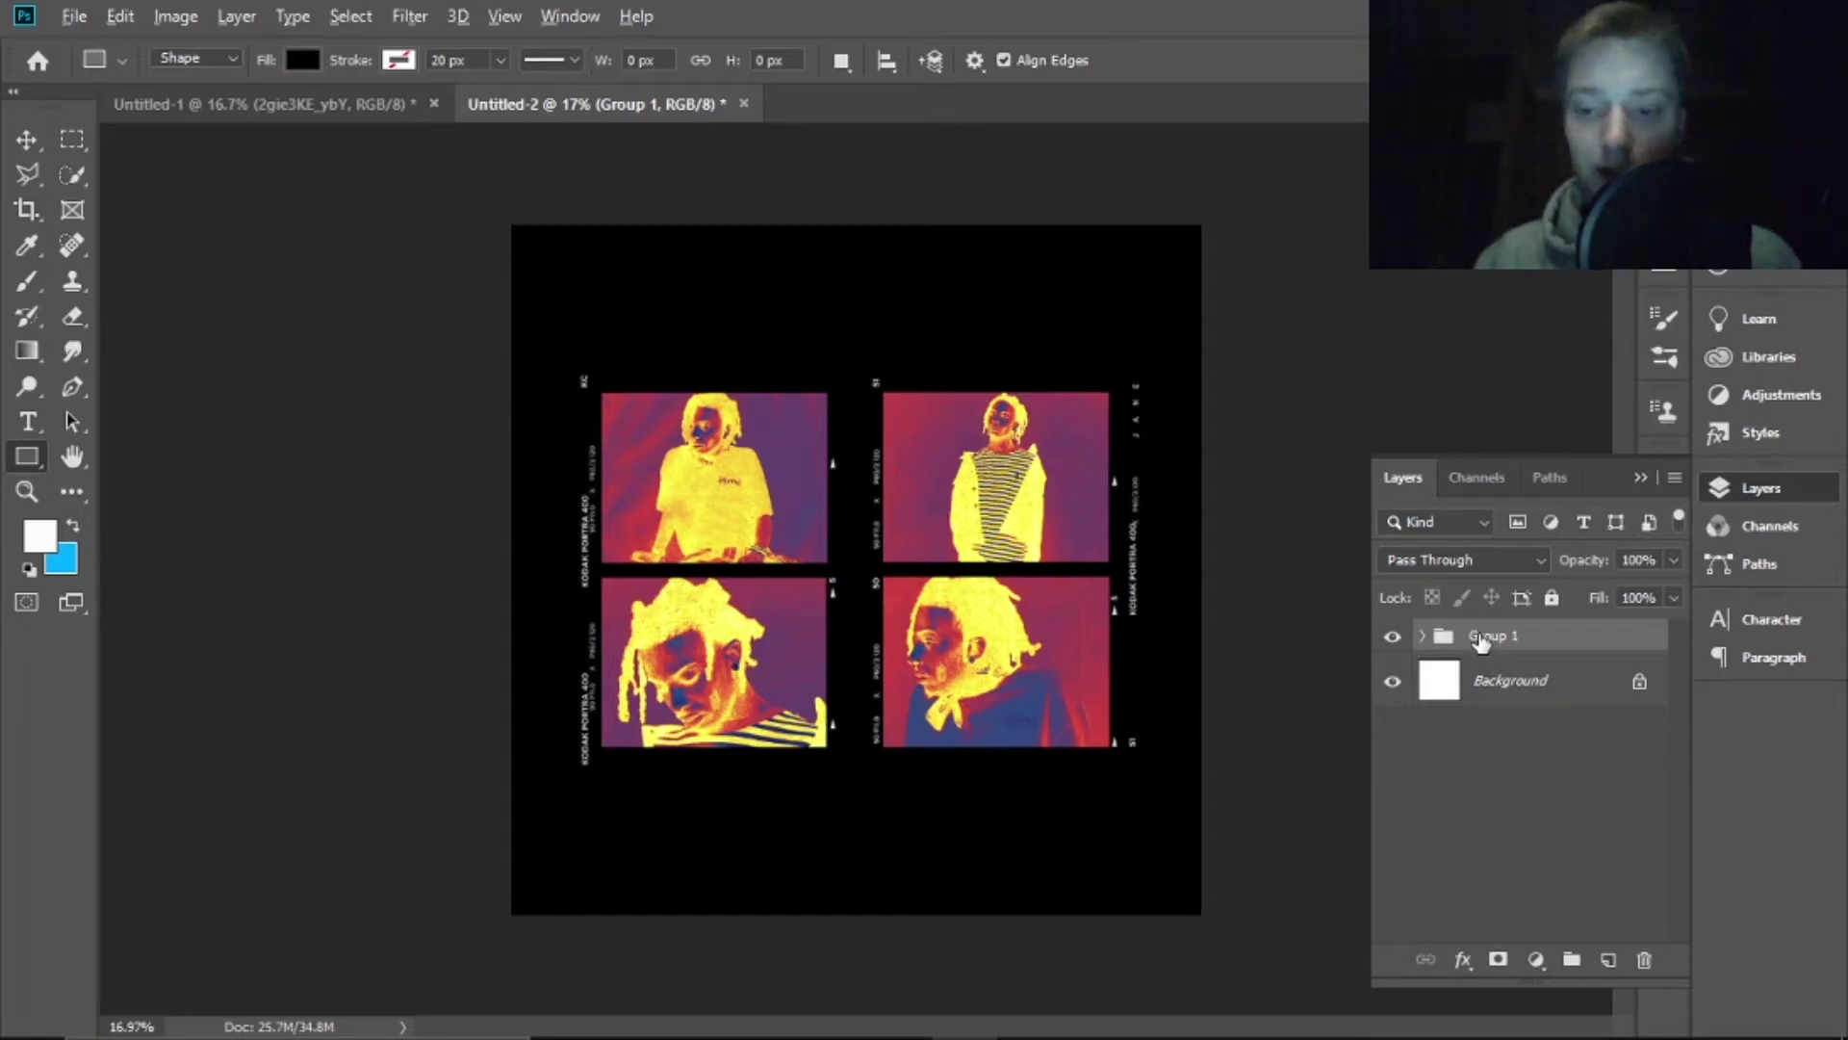
Duplicate Group 1 as a backup and convert the original into a smart object
left_click_drag(1487, 637, 1497, 673)
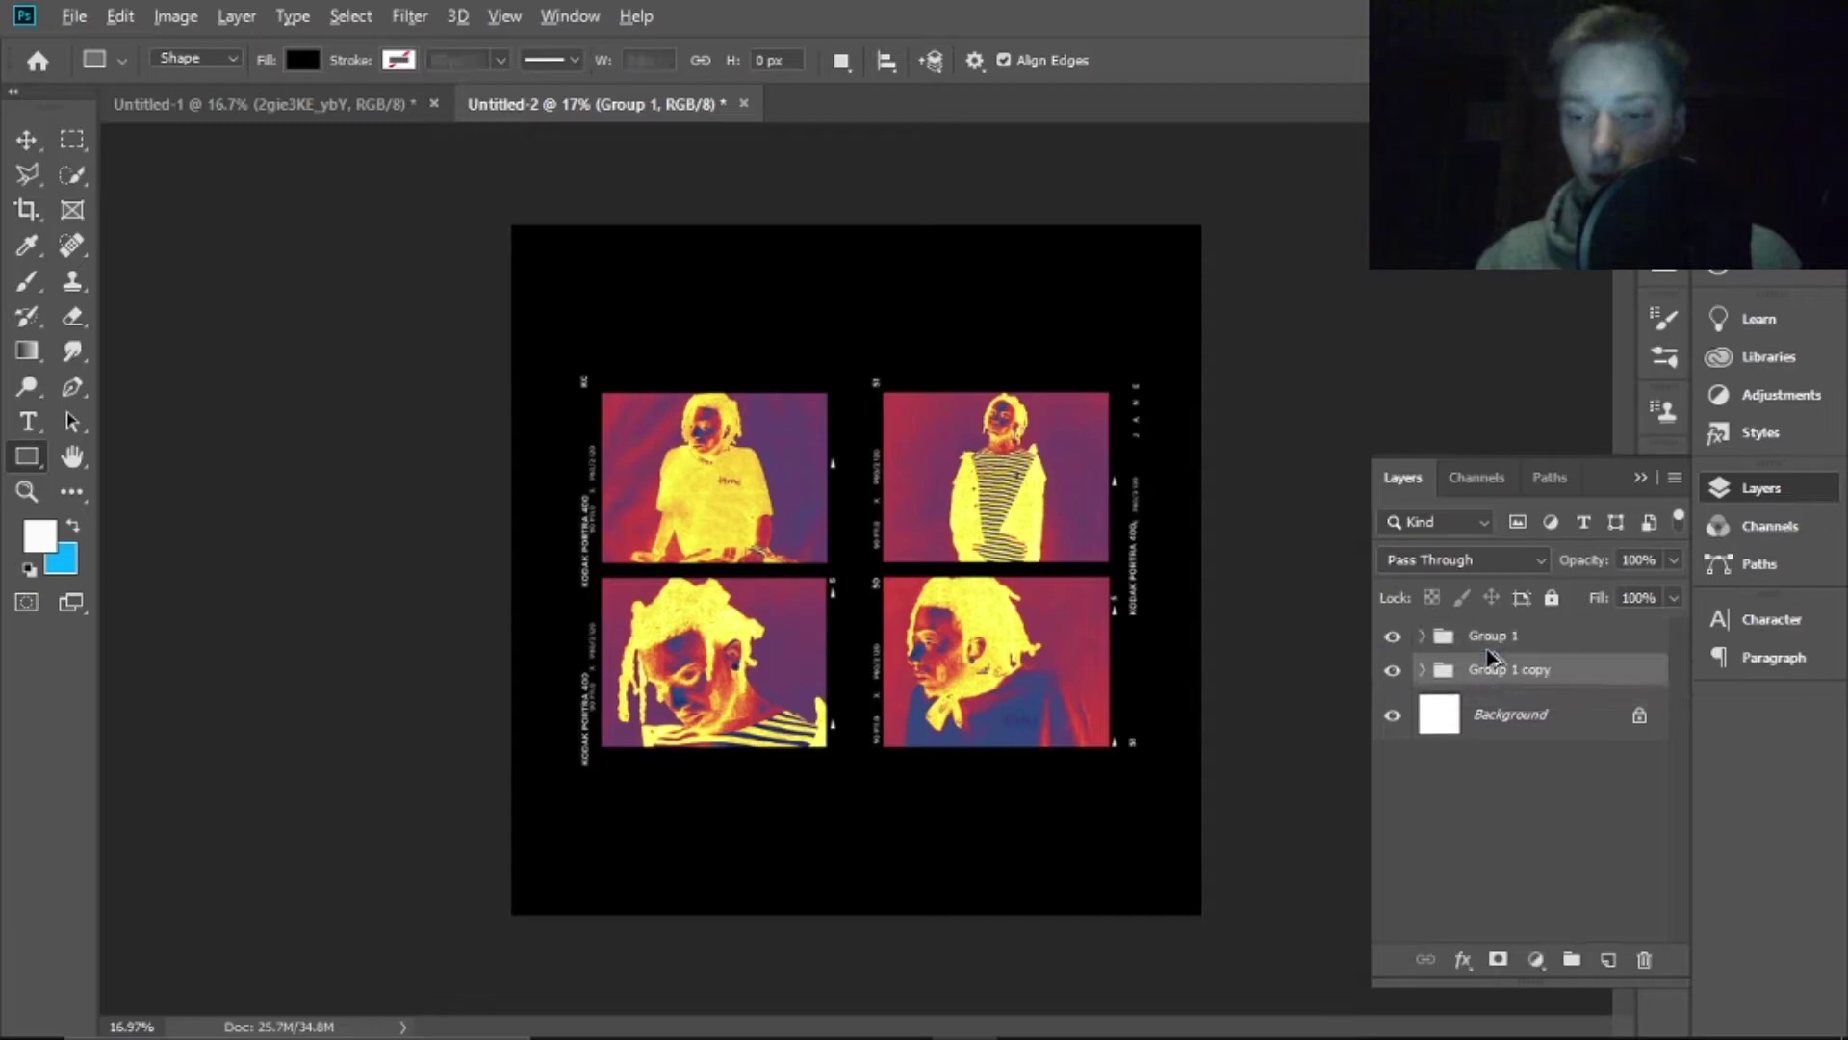
left_click(1501, 639)
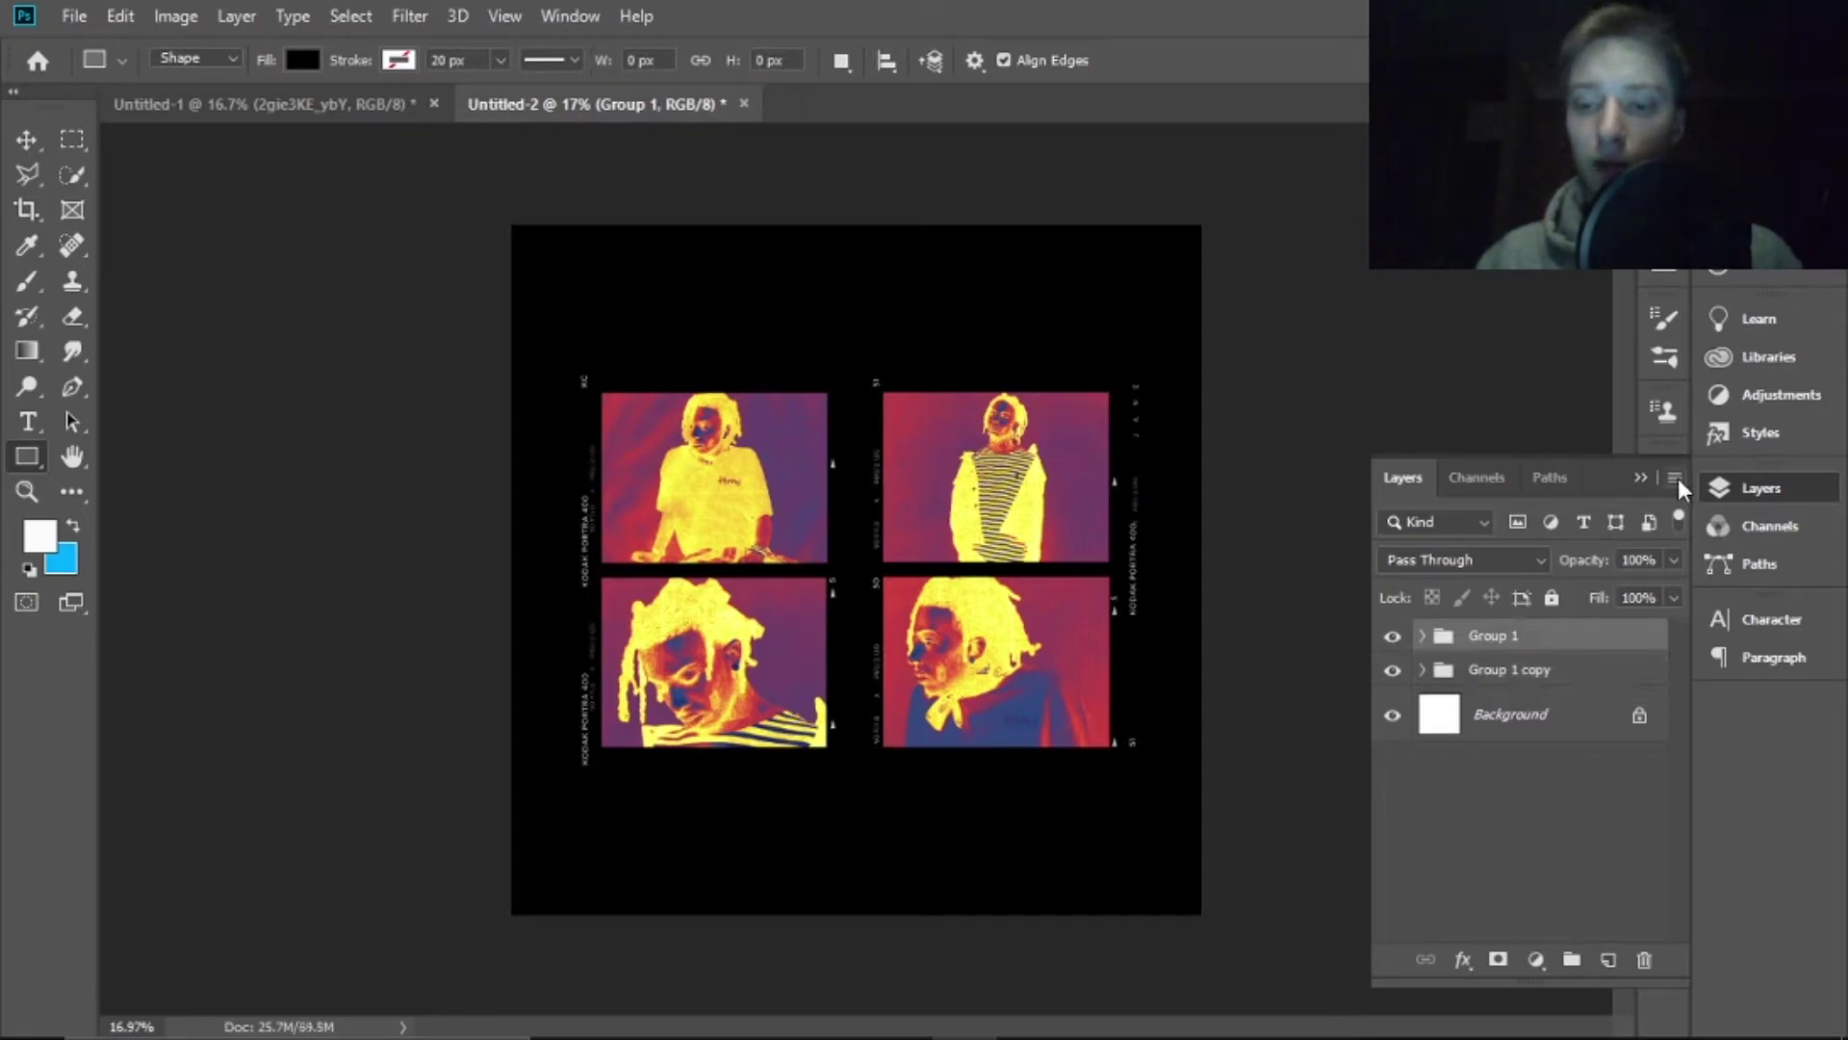
left_click(1675, 478)
left_click(1519, 600)
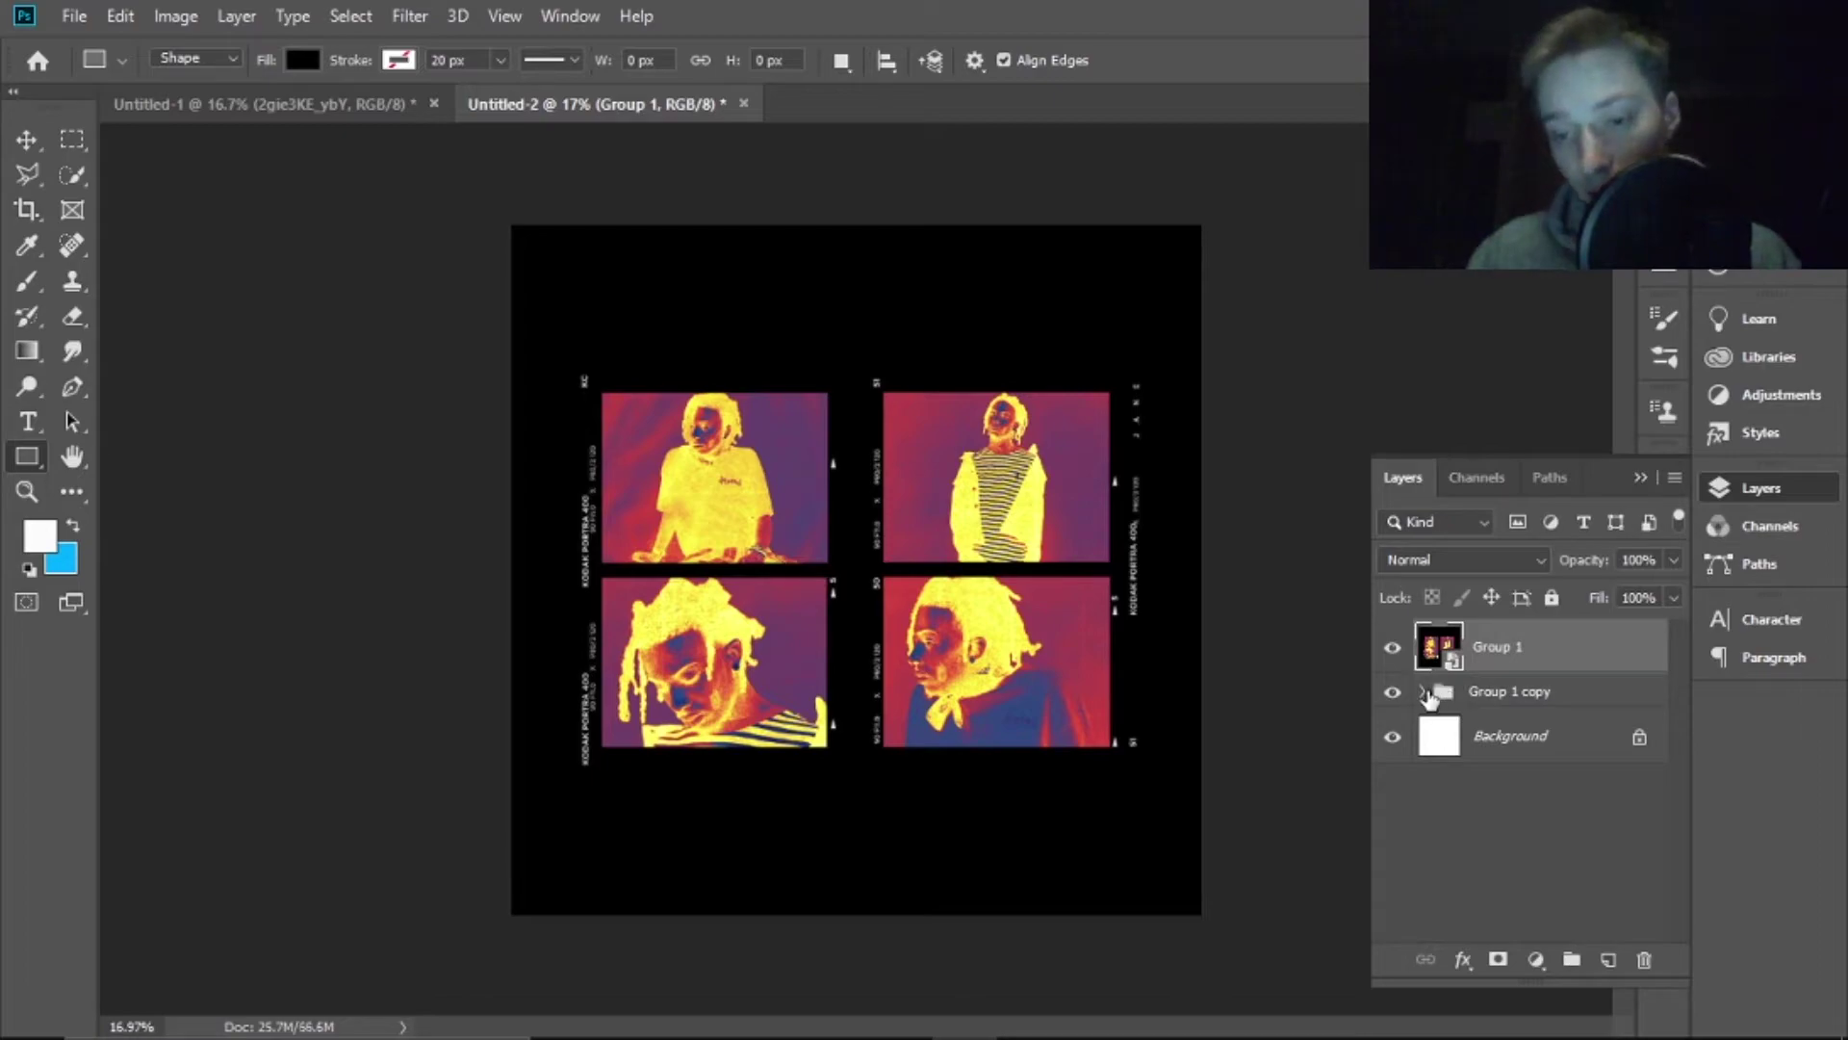
Expand Group 1 copy to check its layers, then collapse it again
left_click(1424, 692)
scroll(1516, 790, "down", 5)
scroll(1501, 770, "up", 5)
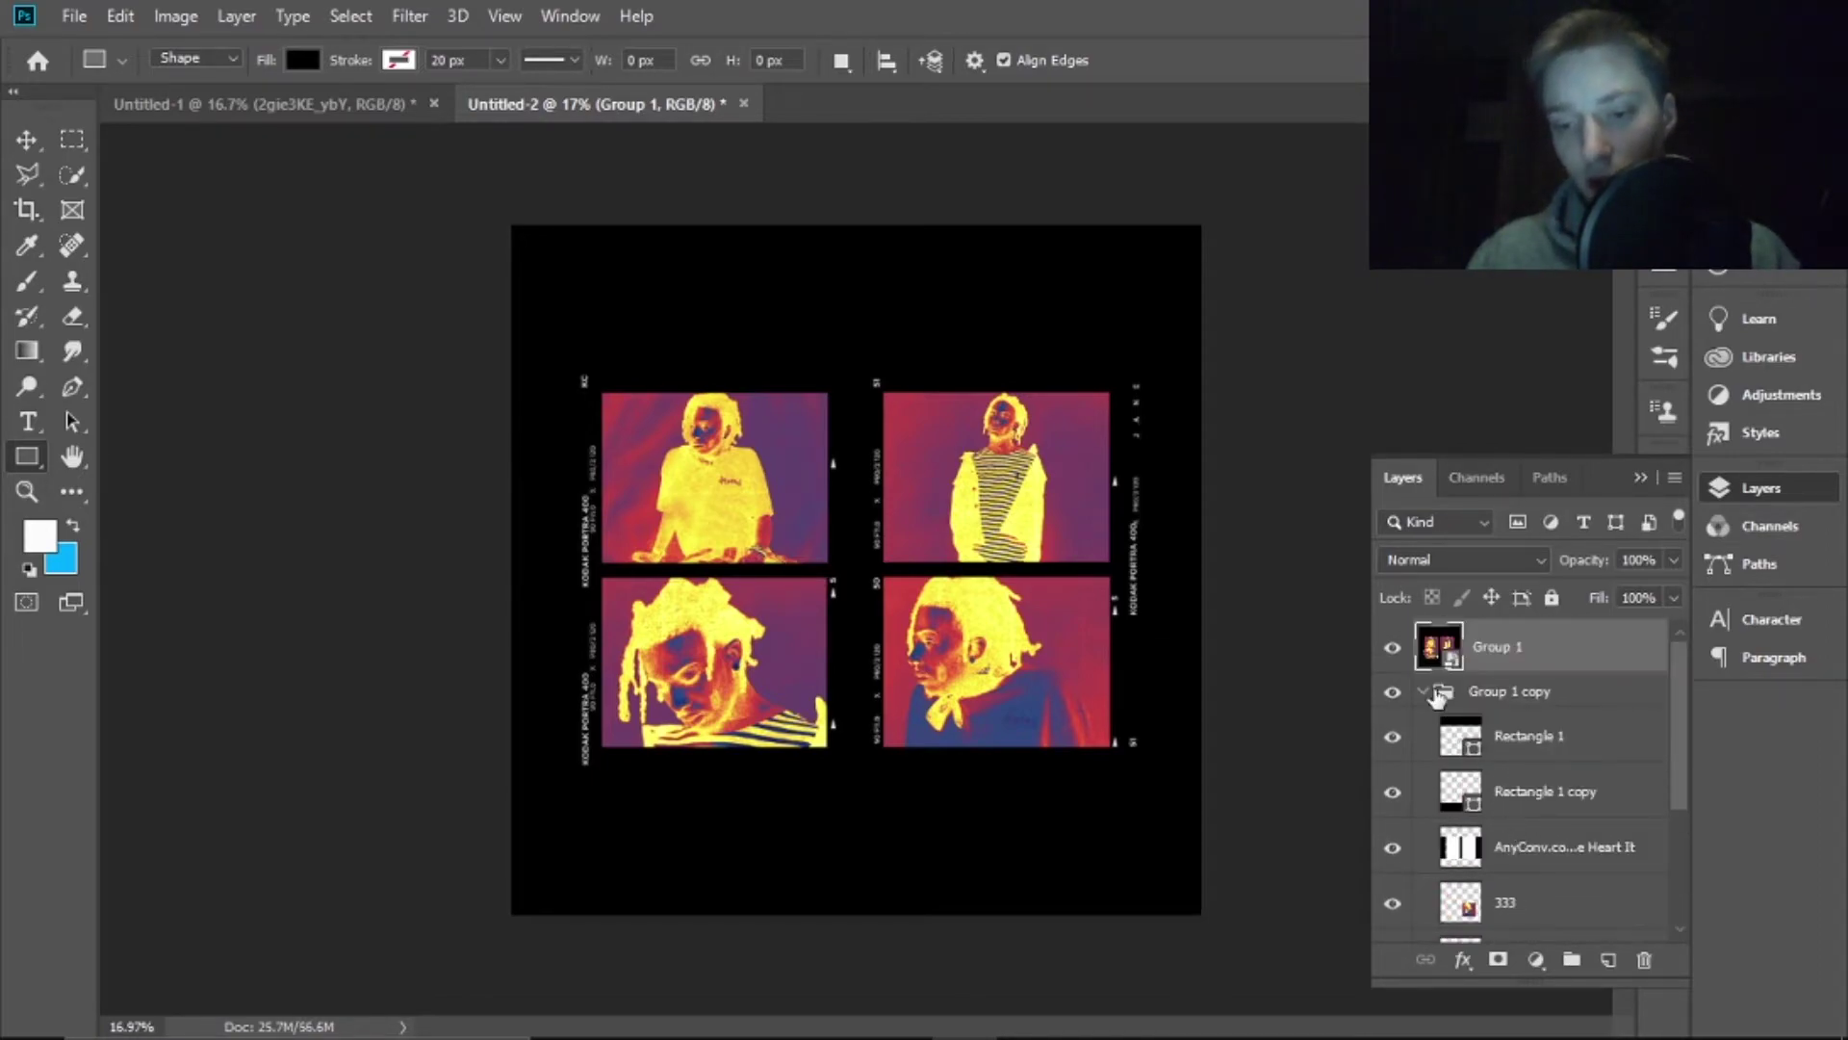
left_click(1421, 693)
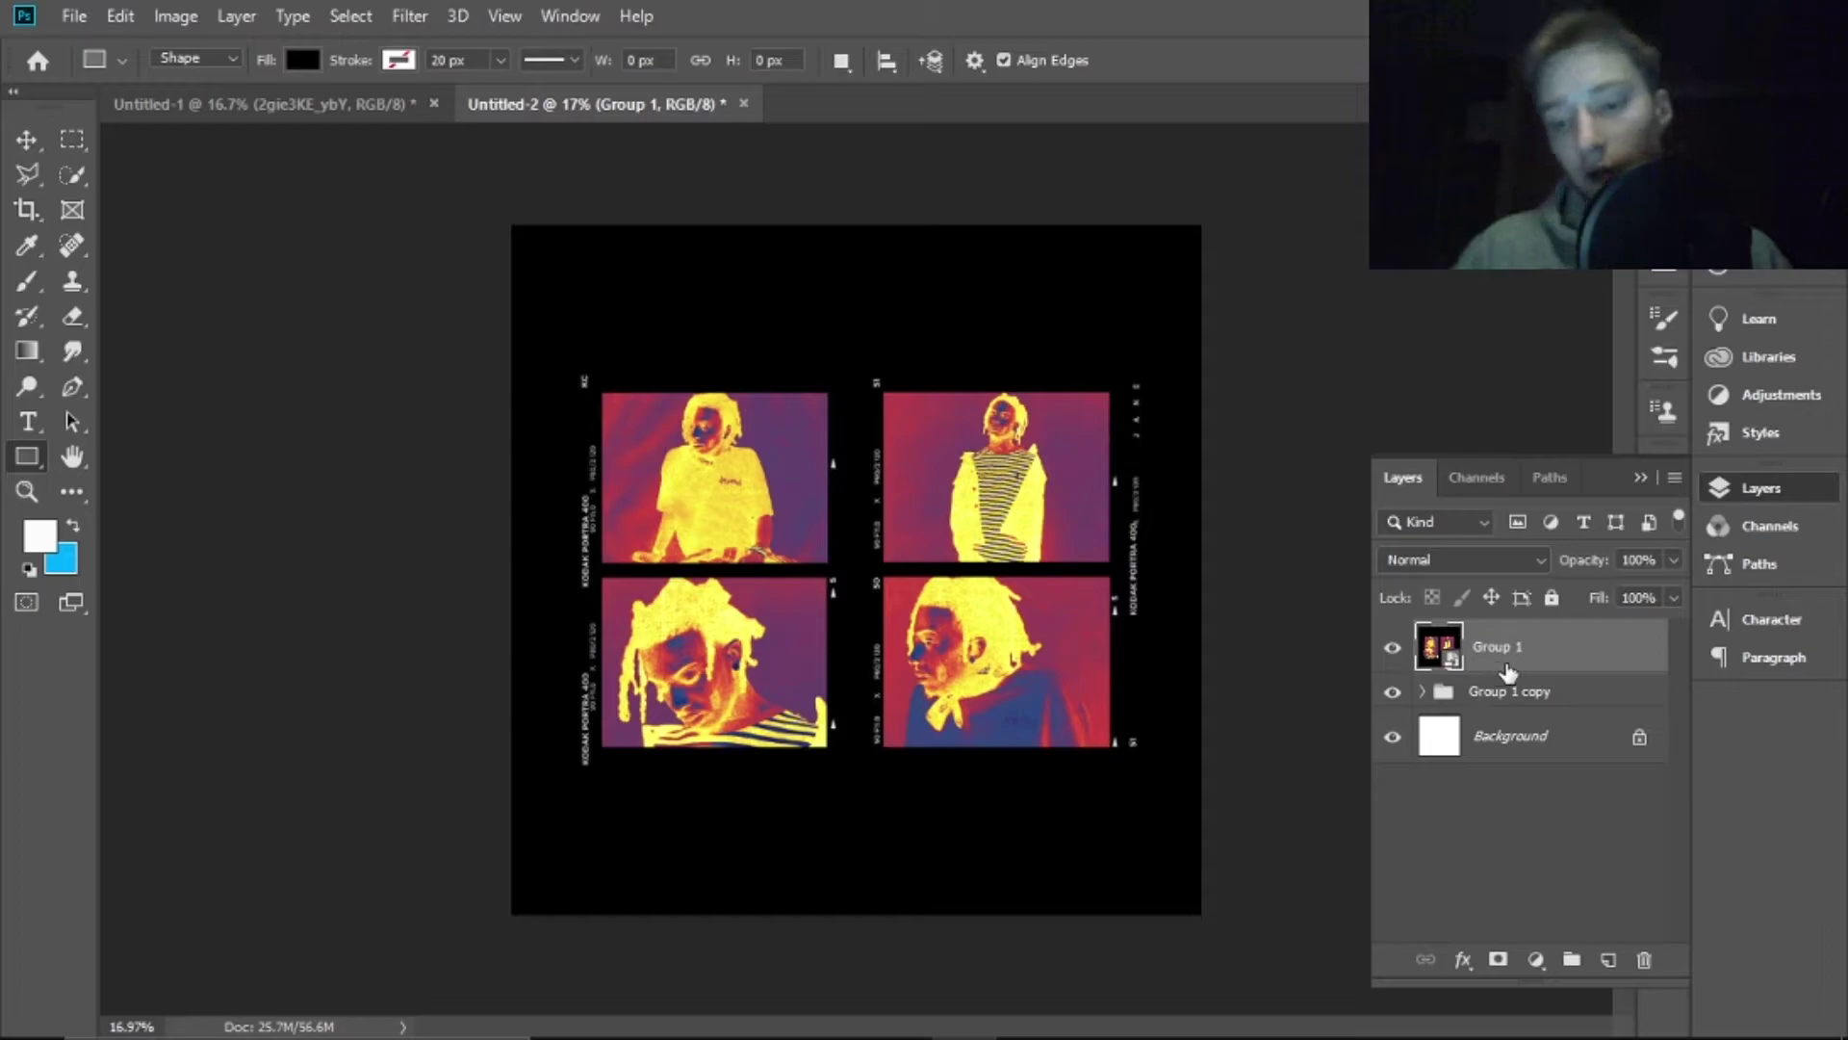
left_click(26, 140)
scroll(796, 597, "up", 1)
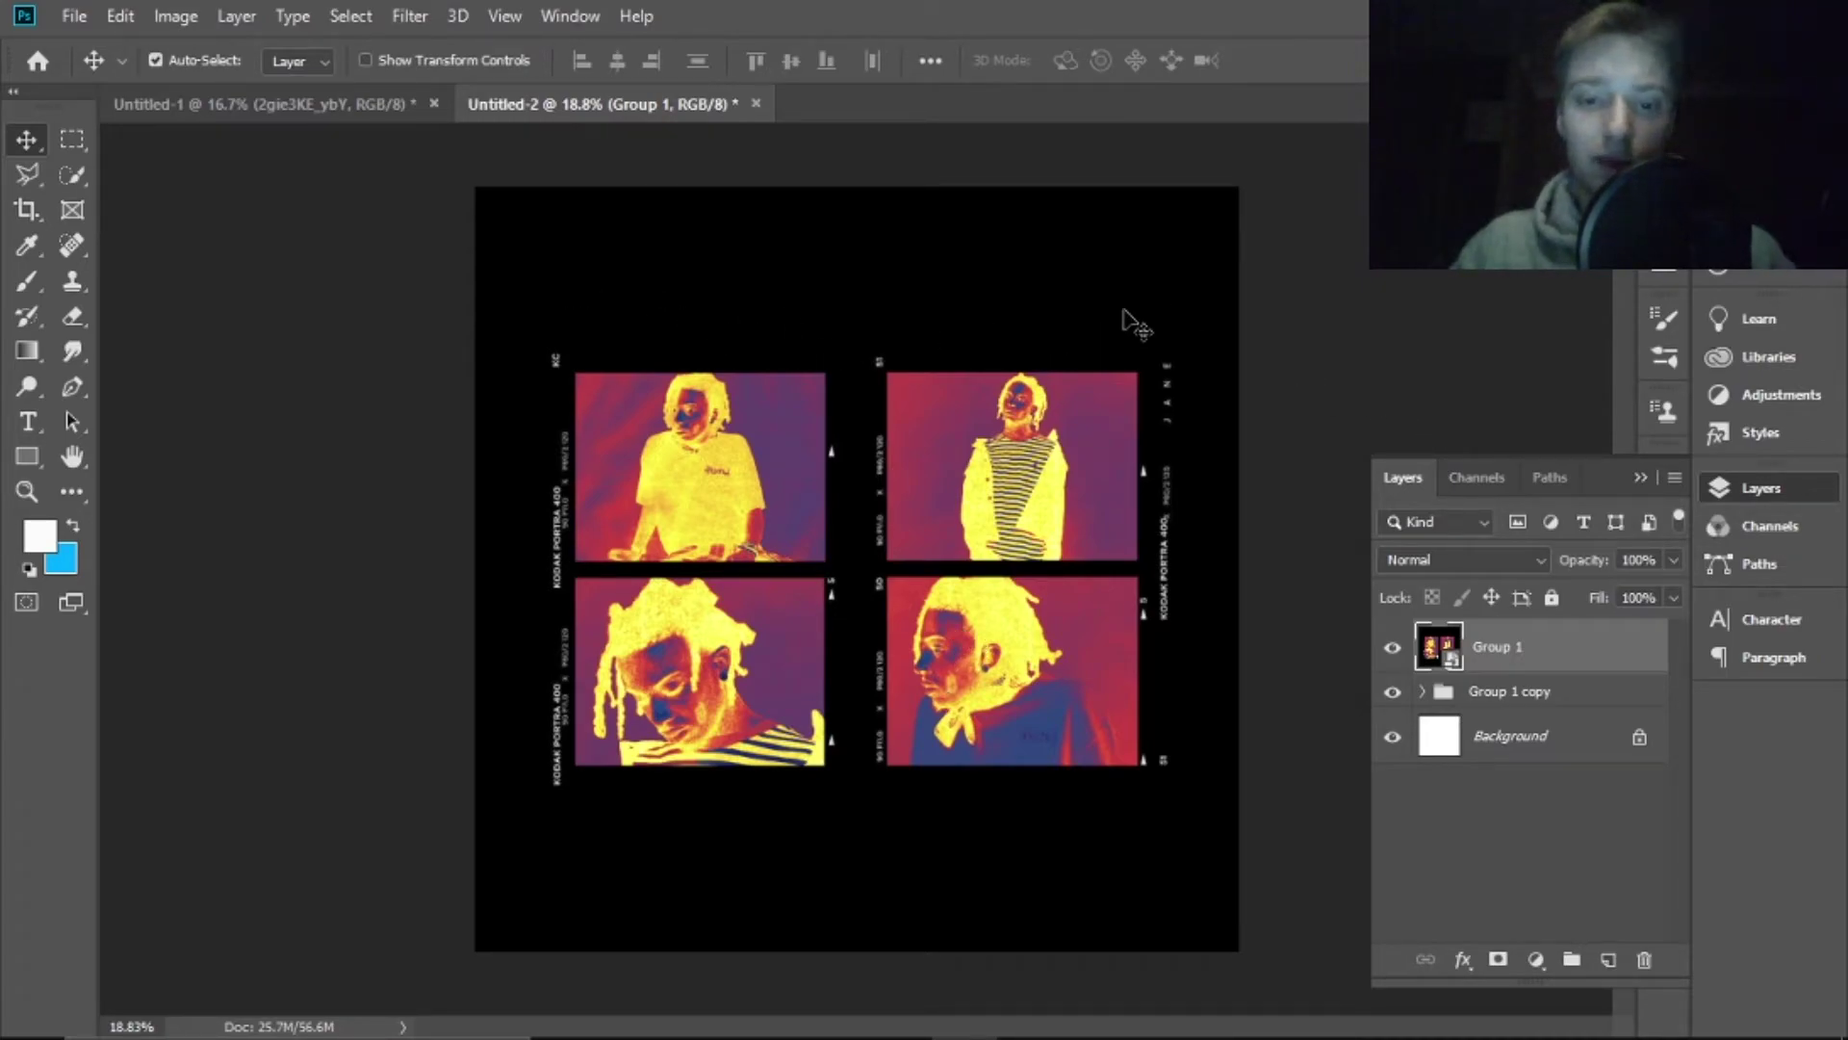
Add a white '1993' text layer near the top left and scale it above the photos
left_click(26, 421)
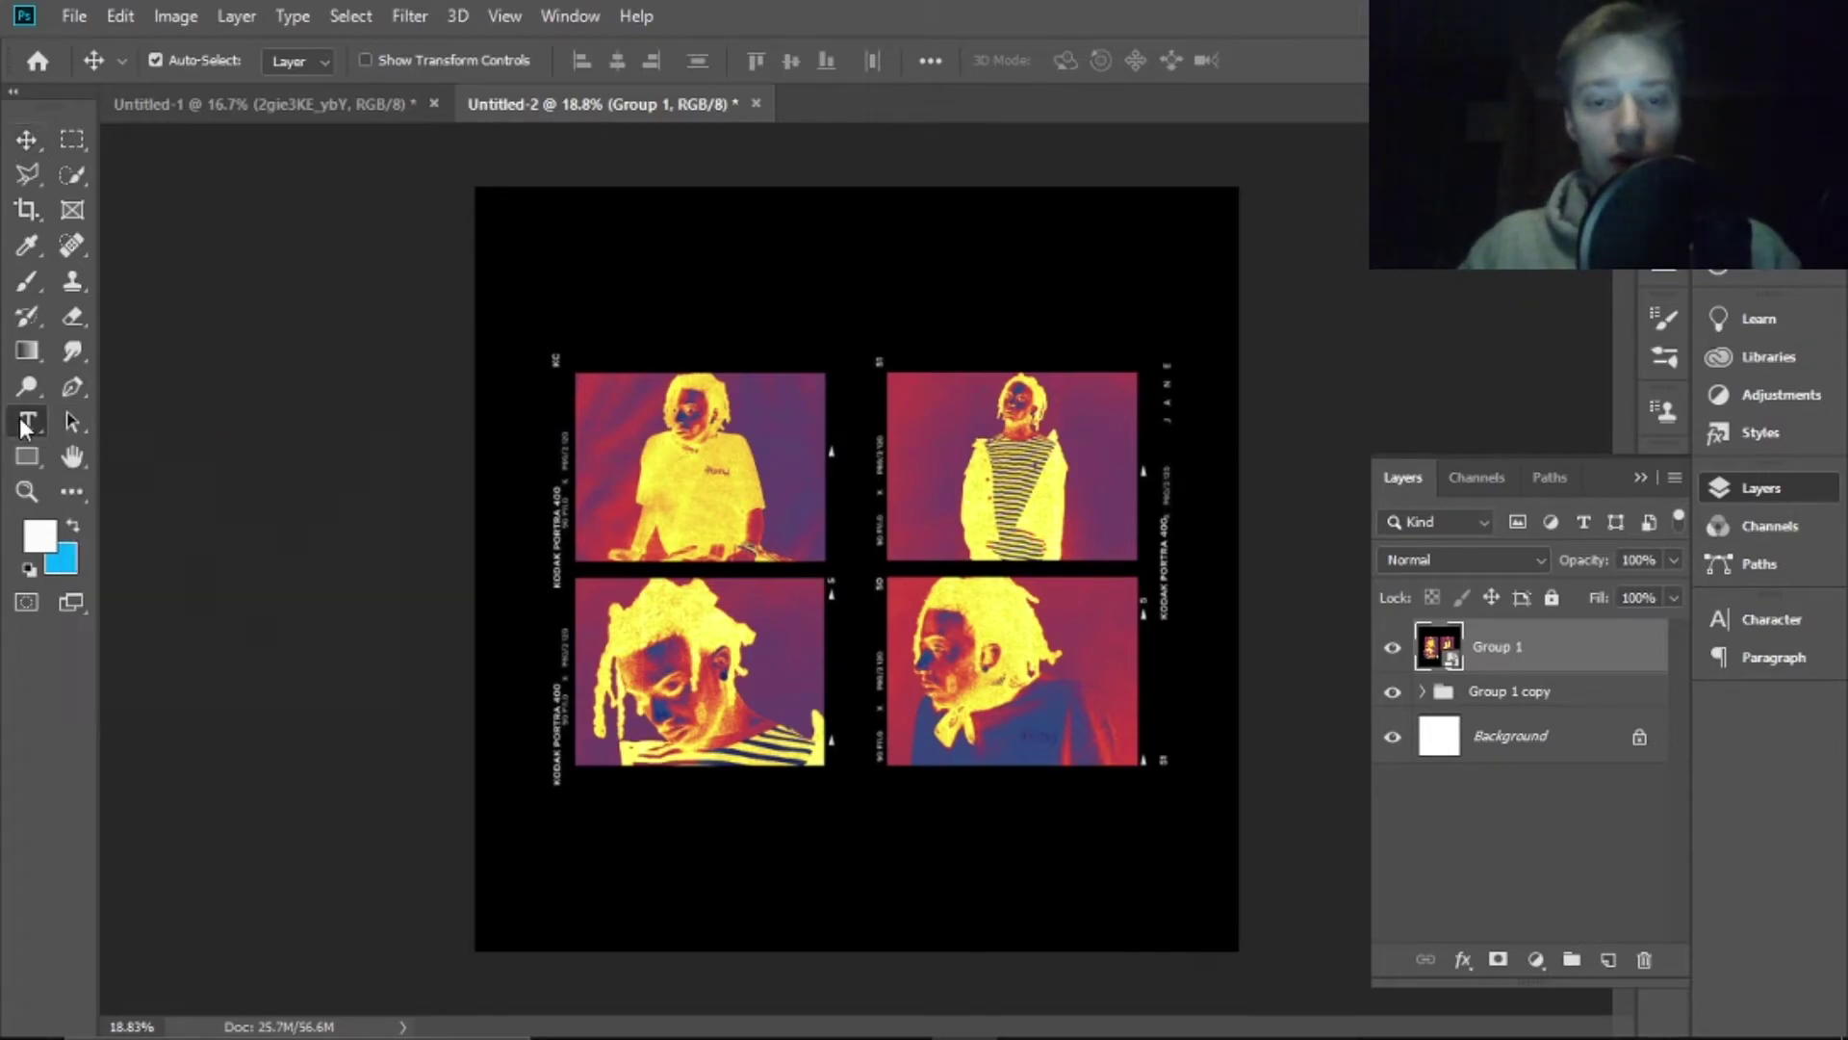
left_click(588, 289)
type("19")
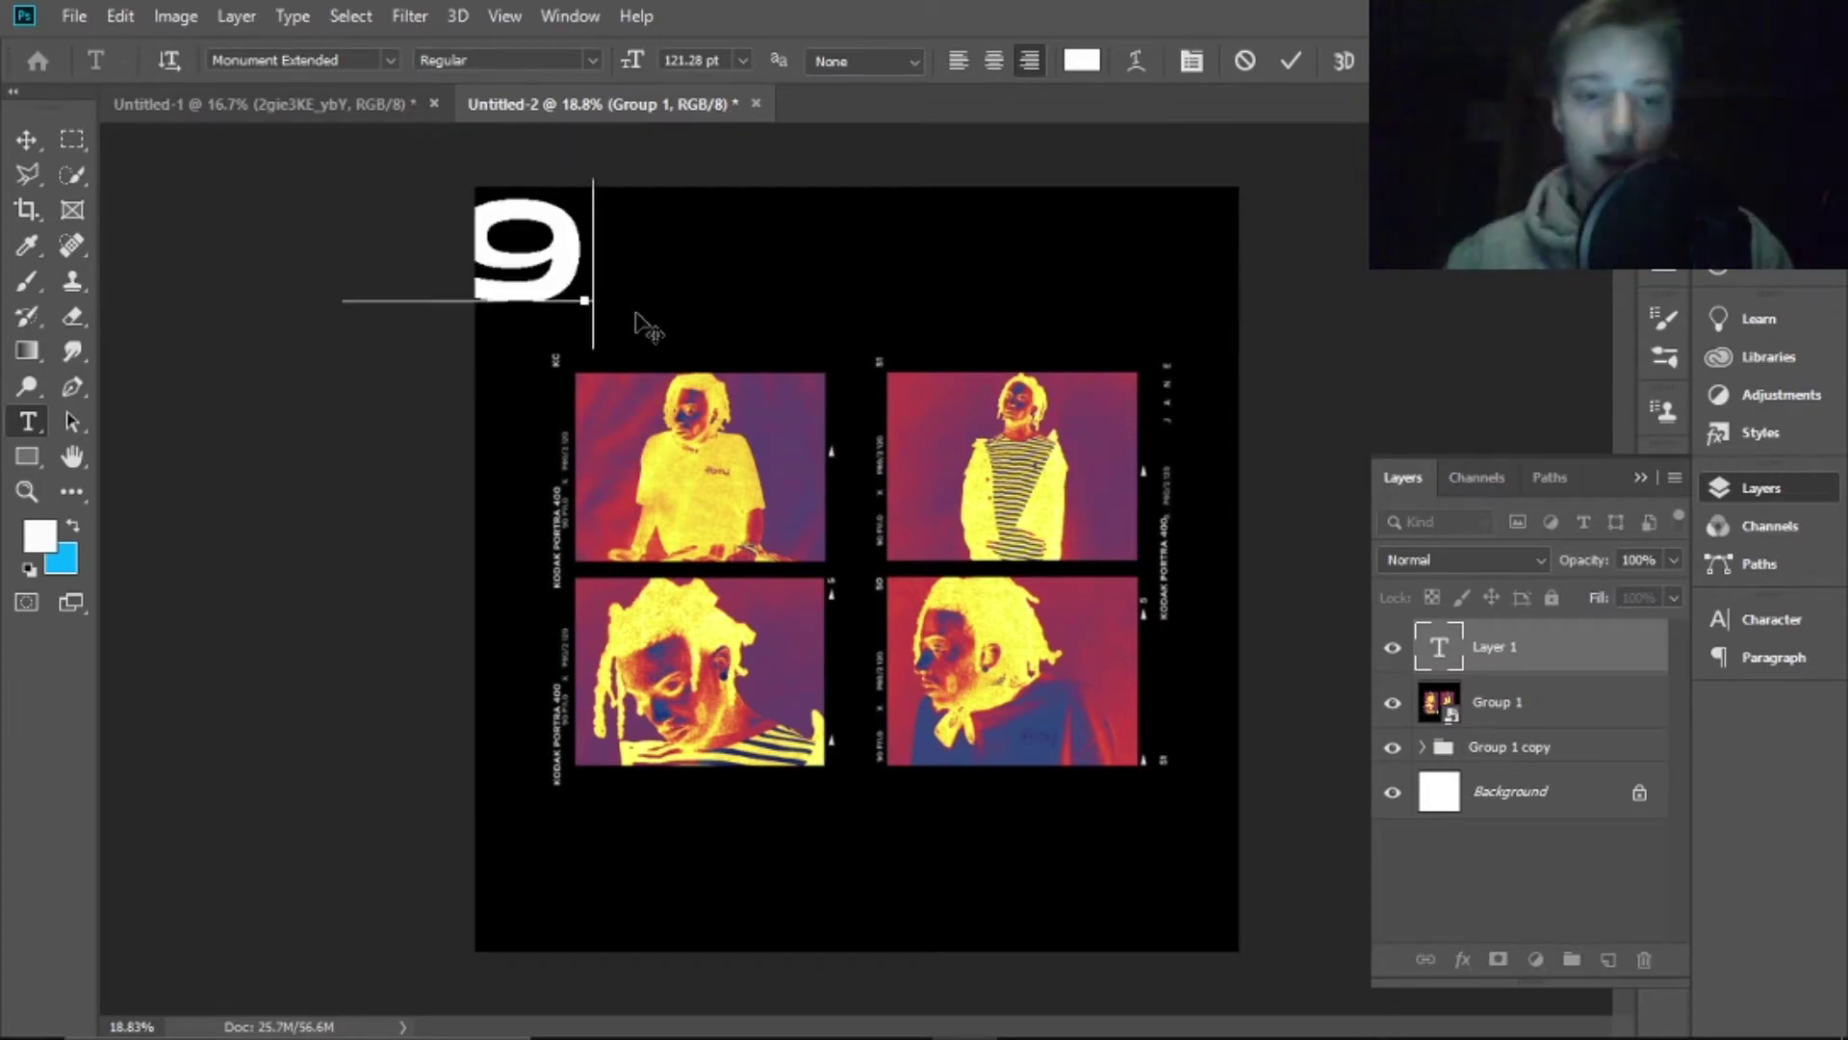
type("3")
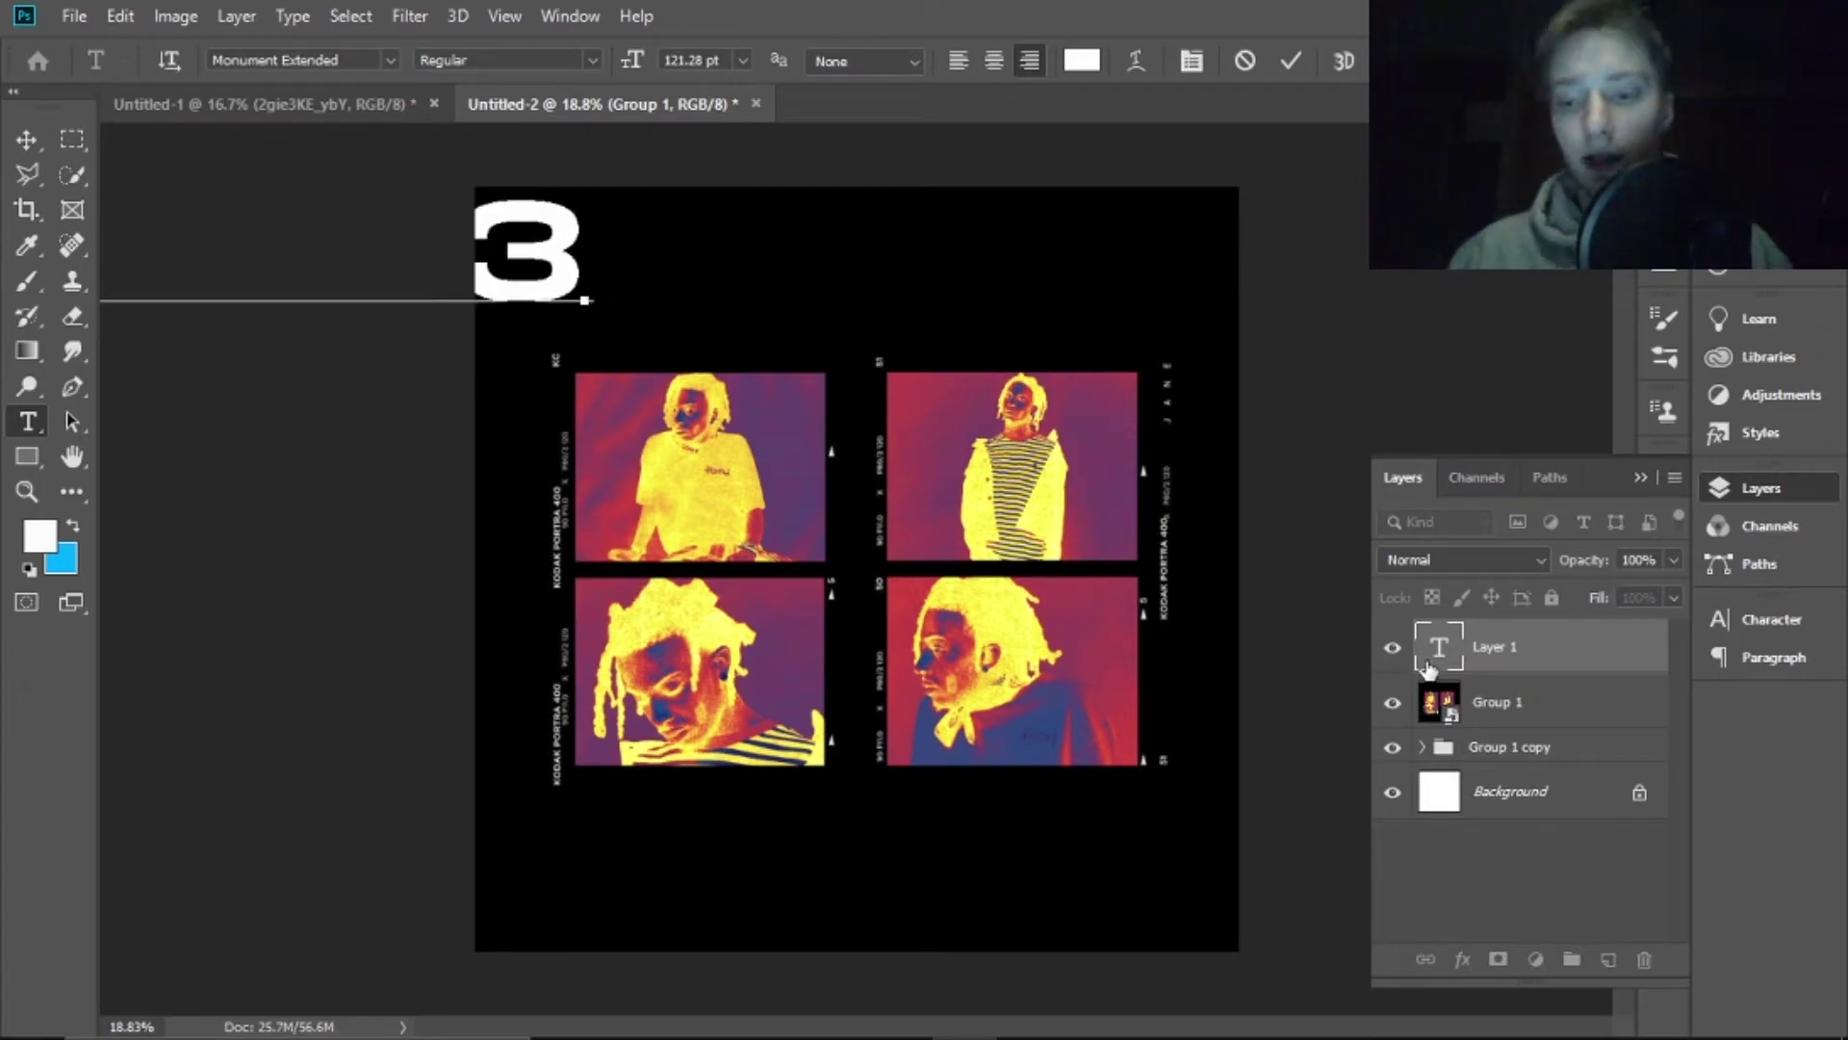
left_click(1566, 667)
key("ctrl+t")
left_click_drag(580, 301, 783, 337)
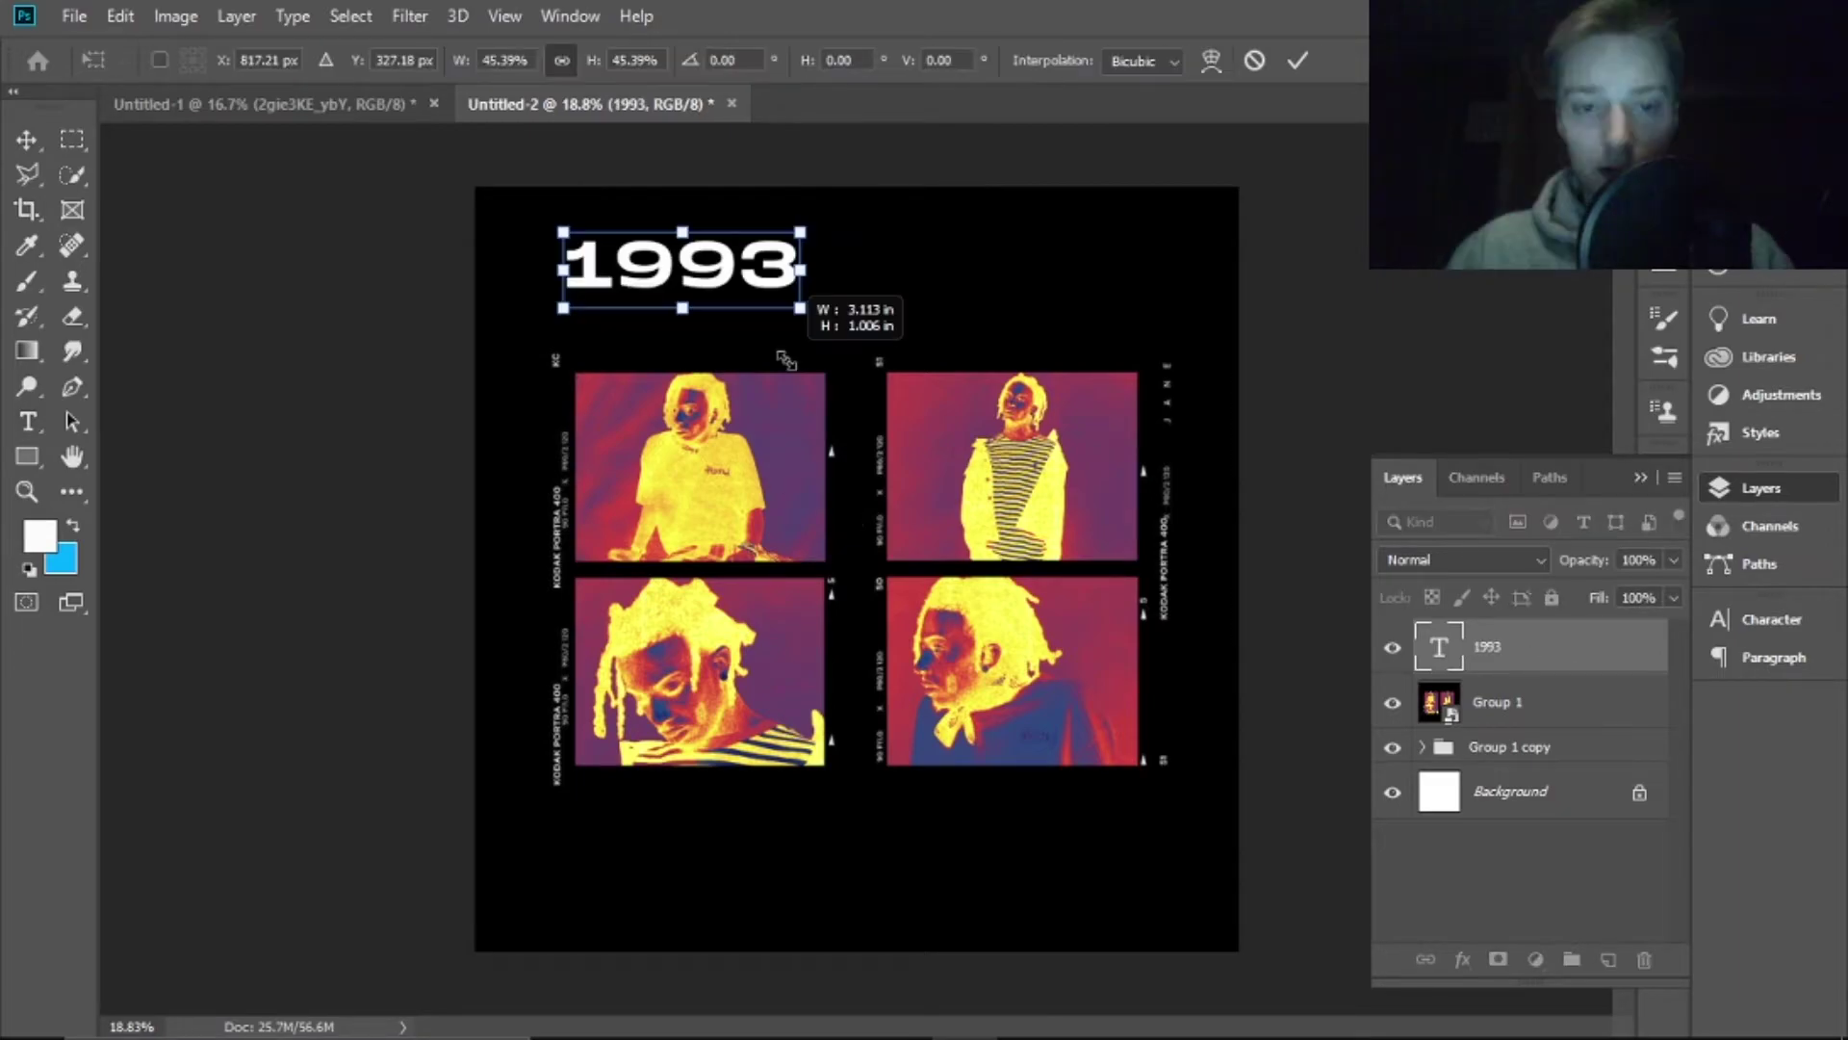
key("Return")
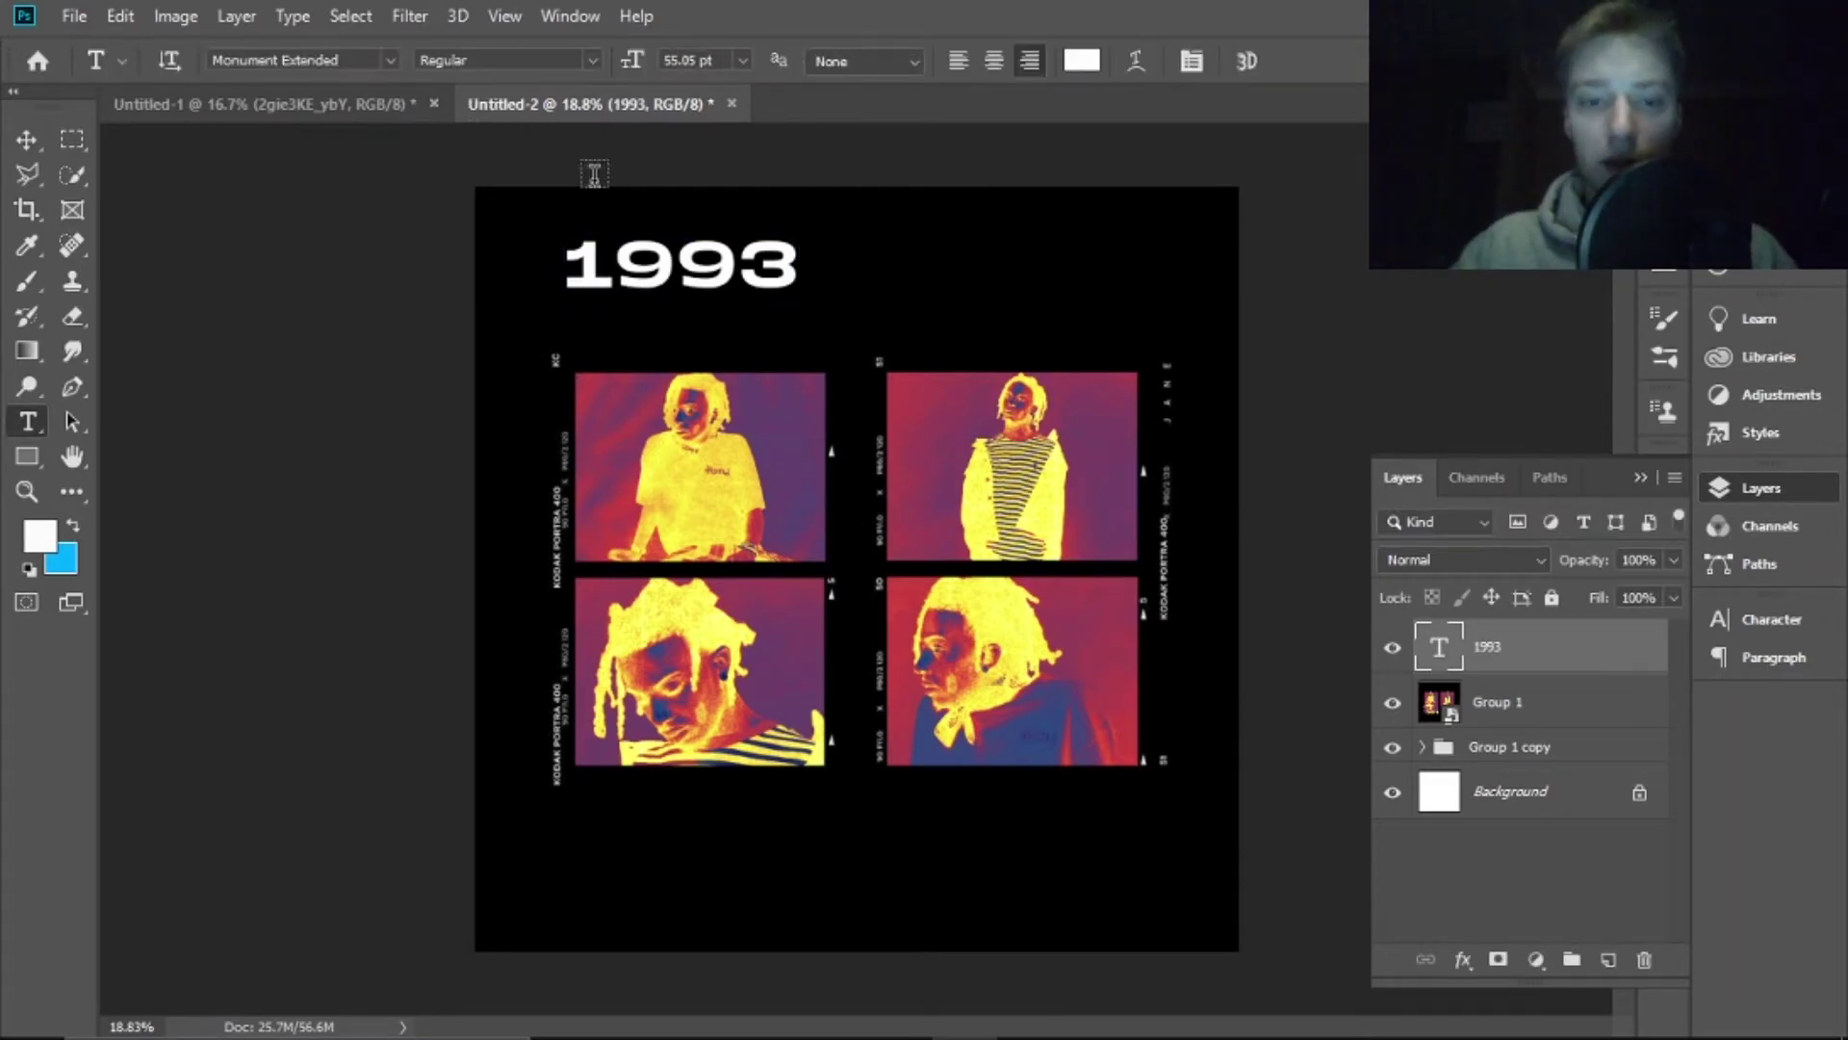
Set 1993 in the English Towne font and enlarge it to about 121%
left_click(390, 59)
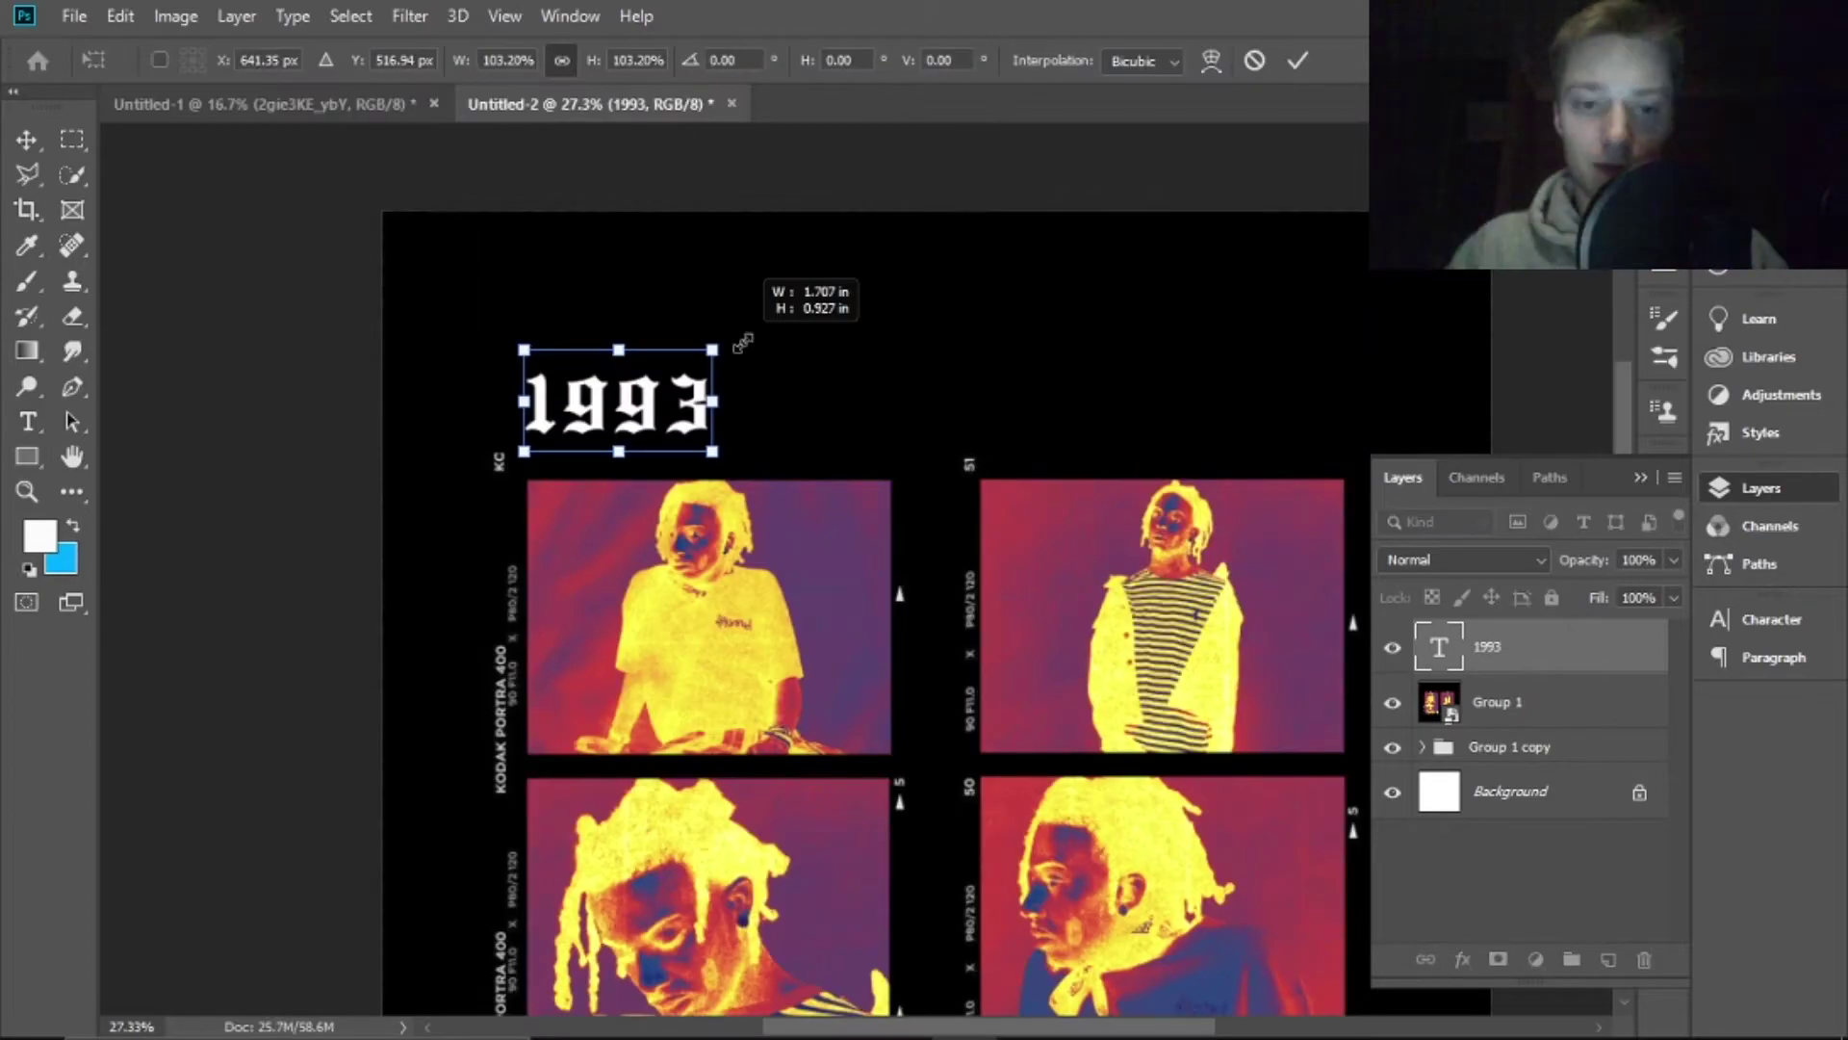
left_click_drag(722, 346, 742, 349)
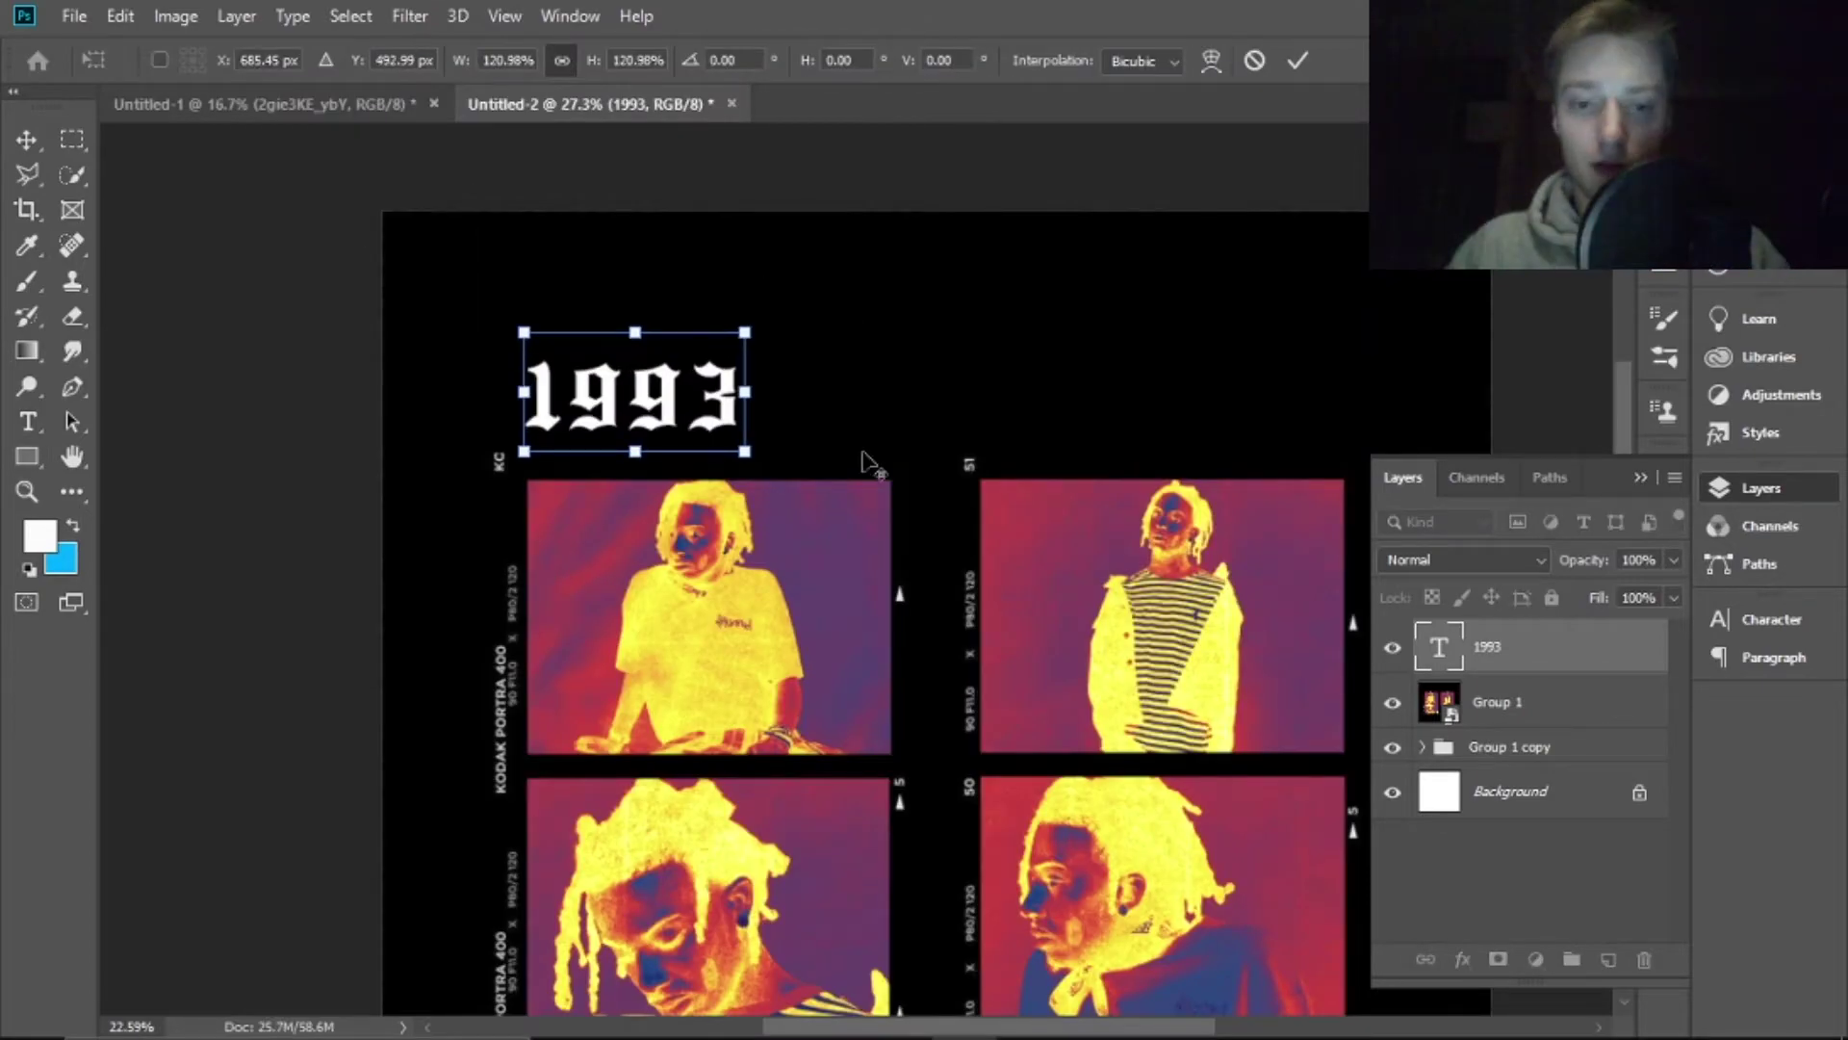
key("ctrl+0")
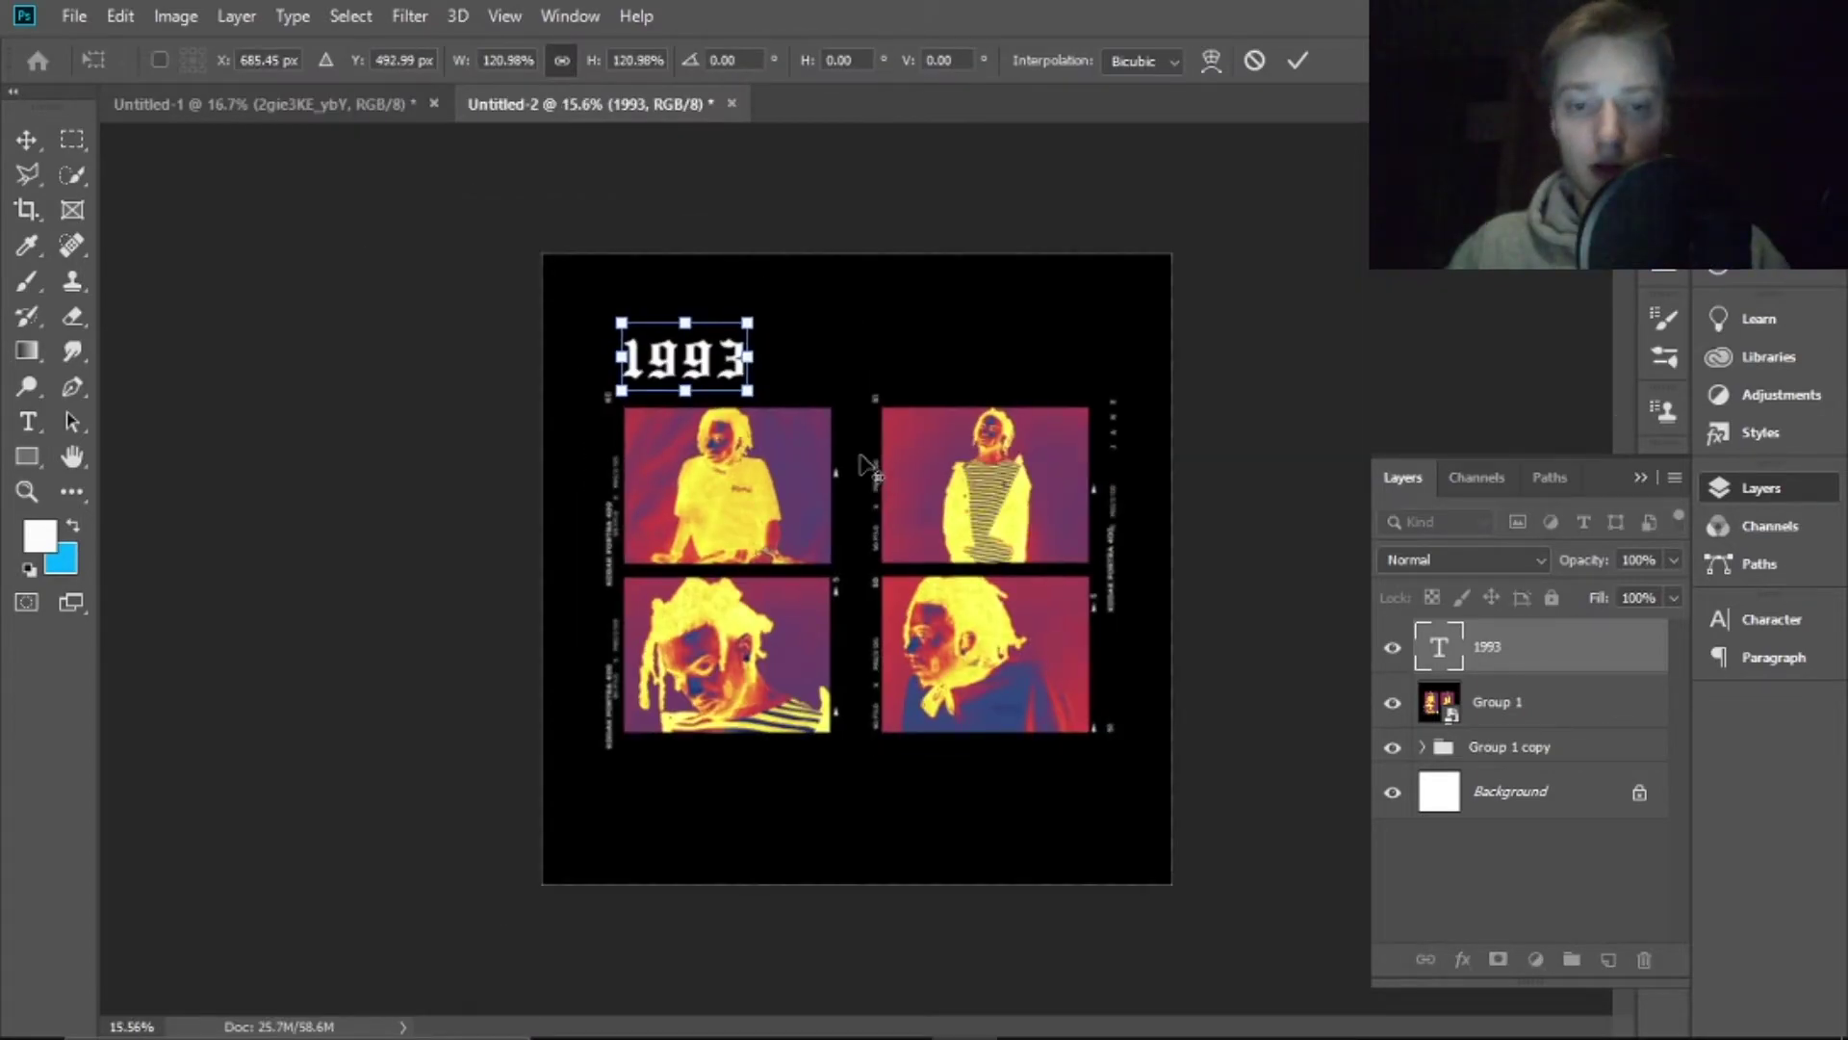
left_click(29, 144)
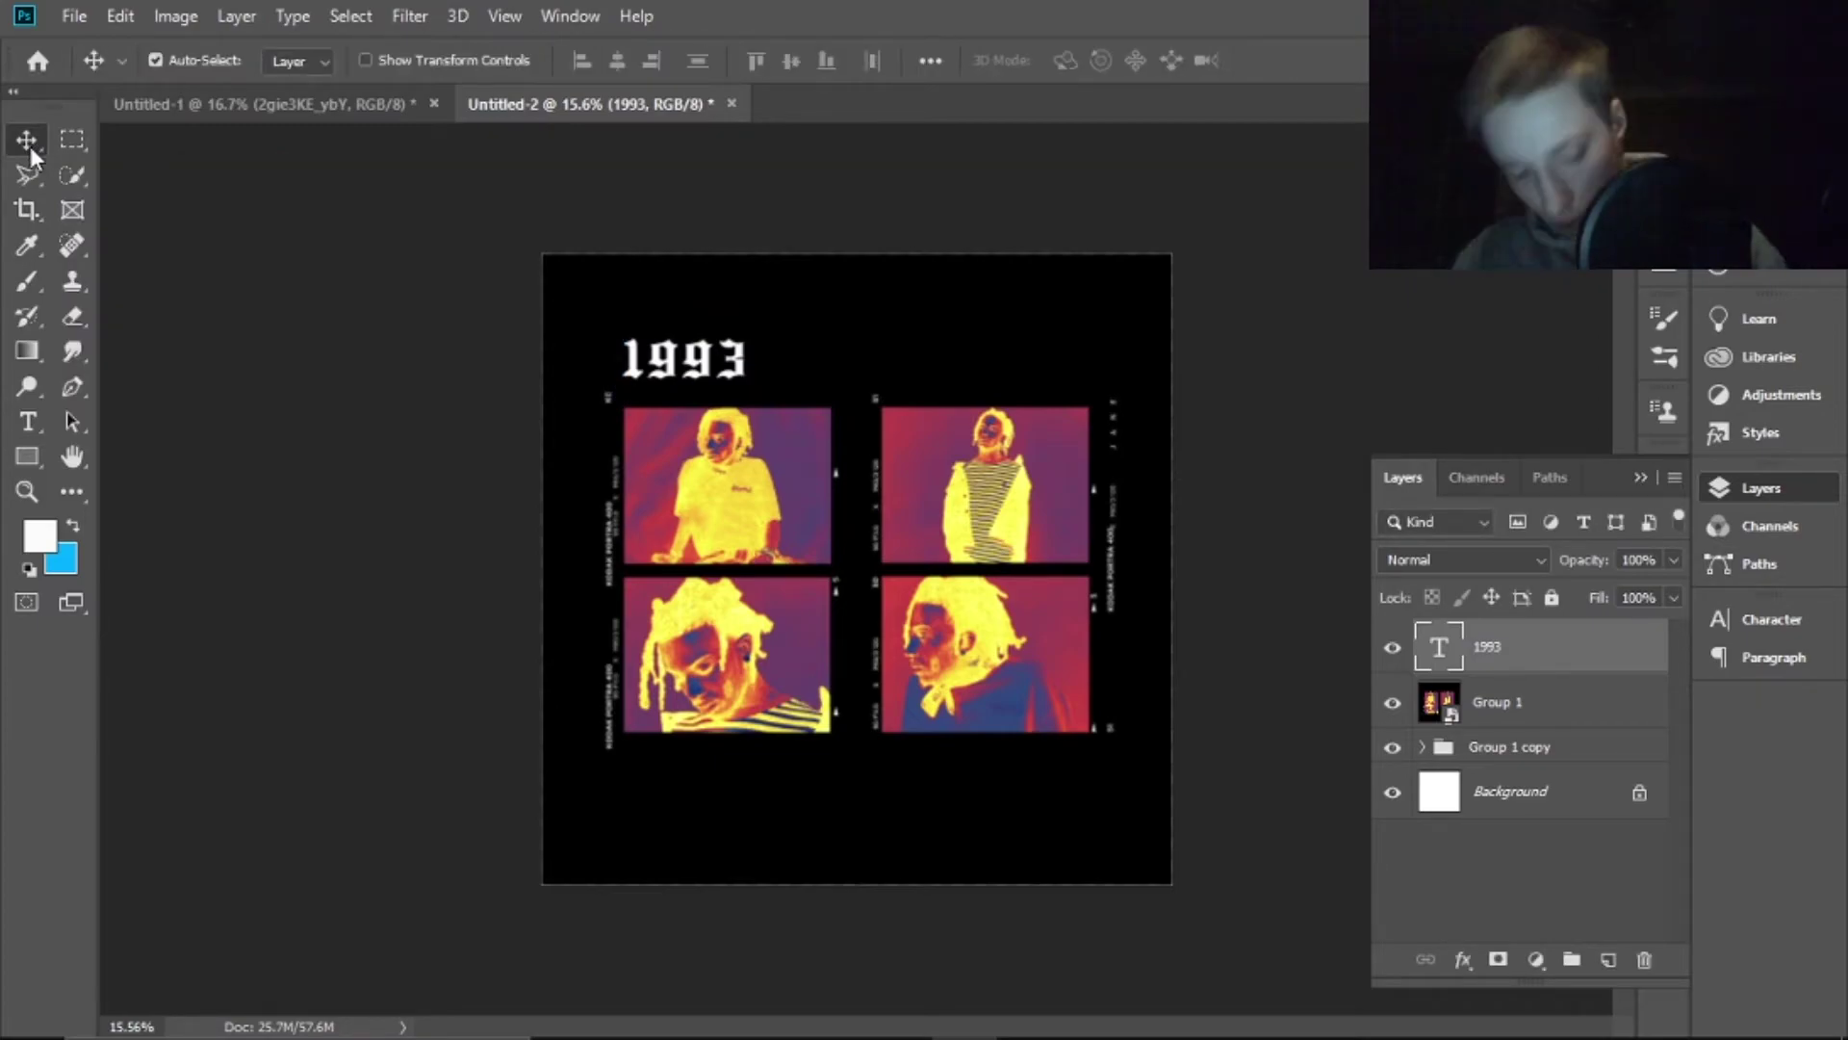
Centre the 1993 text horizontally and vertically on the canvas
key("ctrl")
key("ctrl+a")
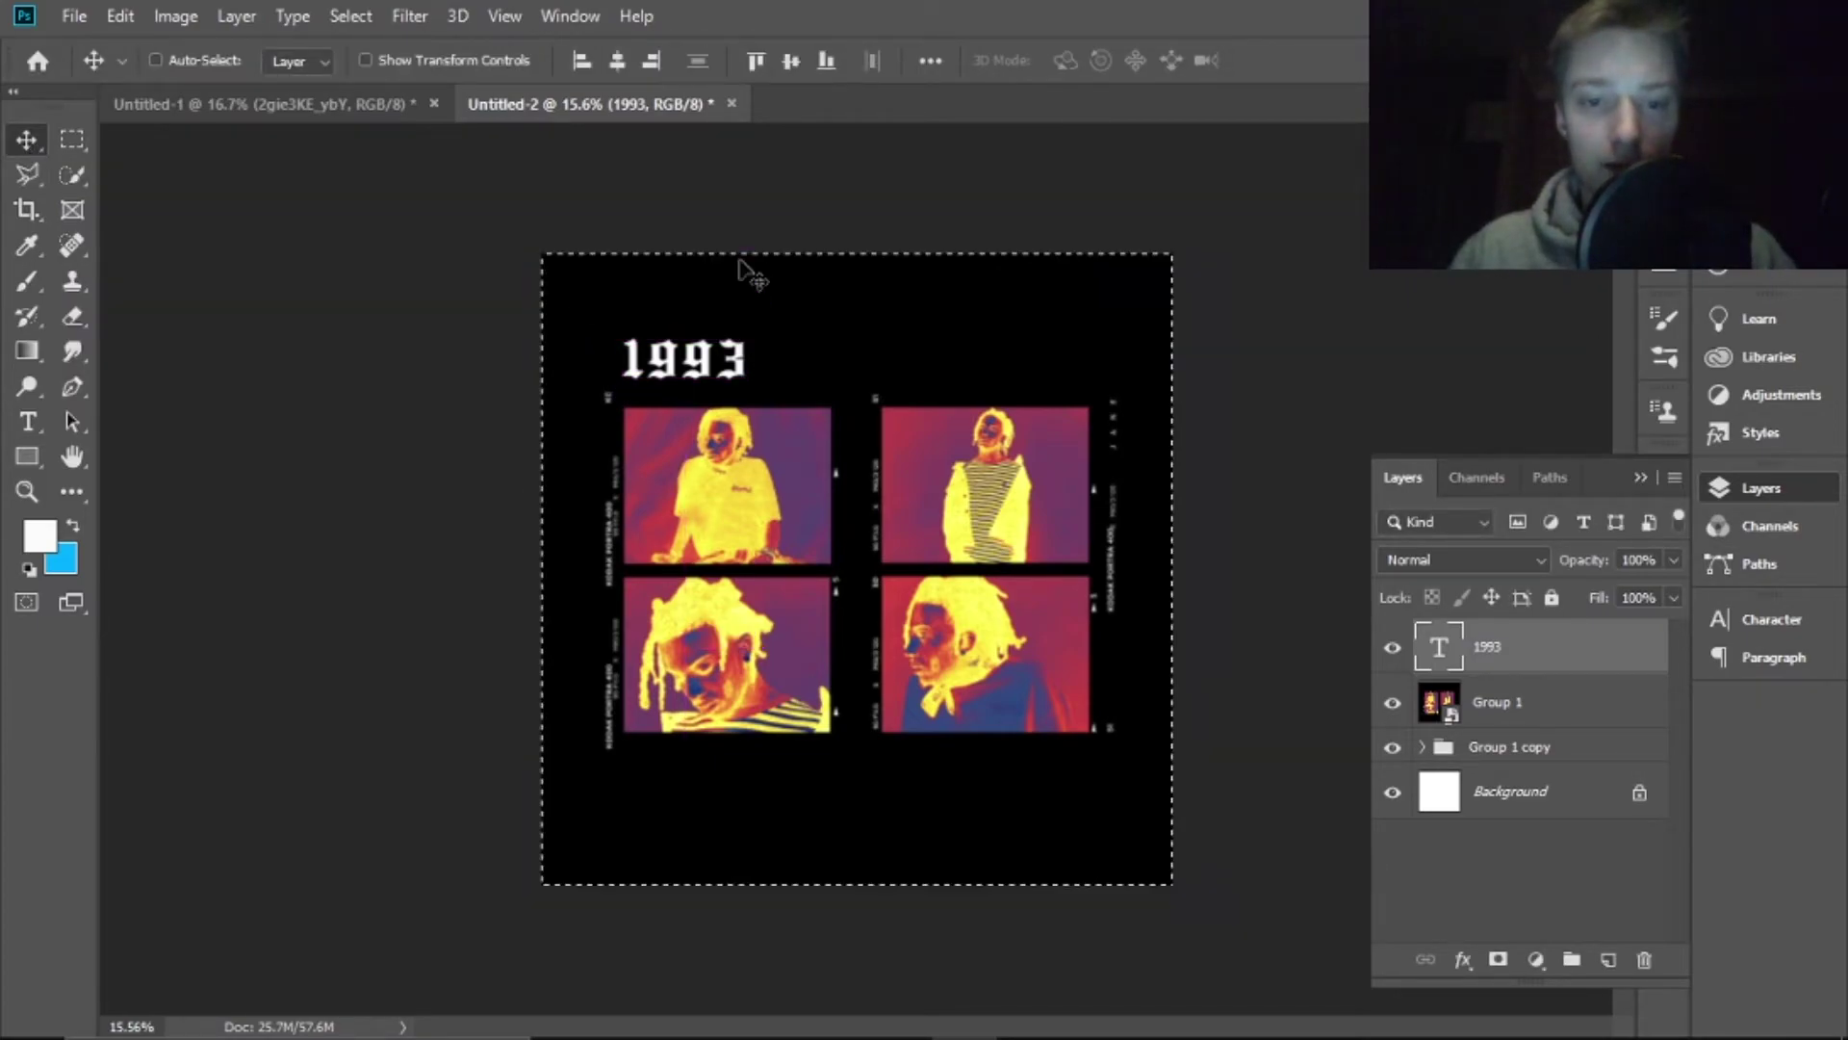
left_click(794, 65)
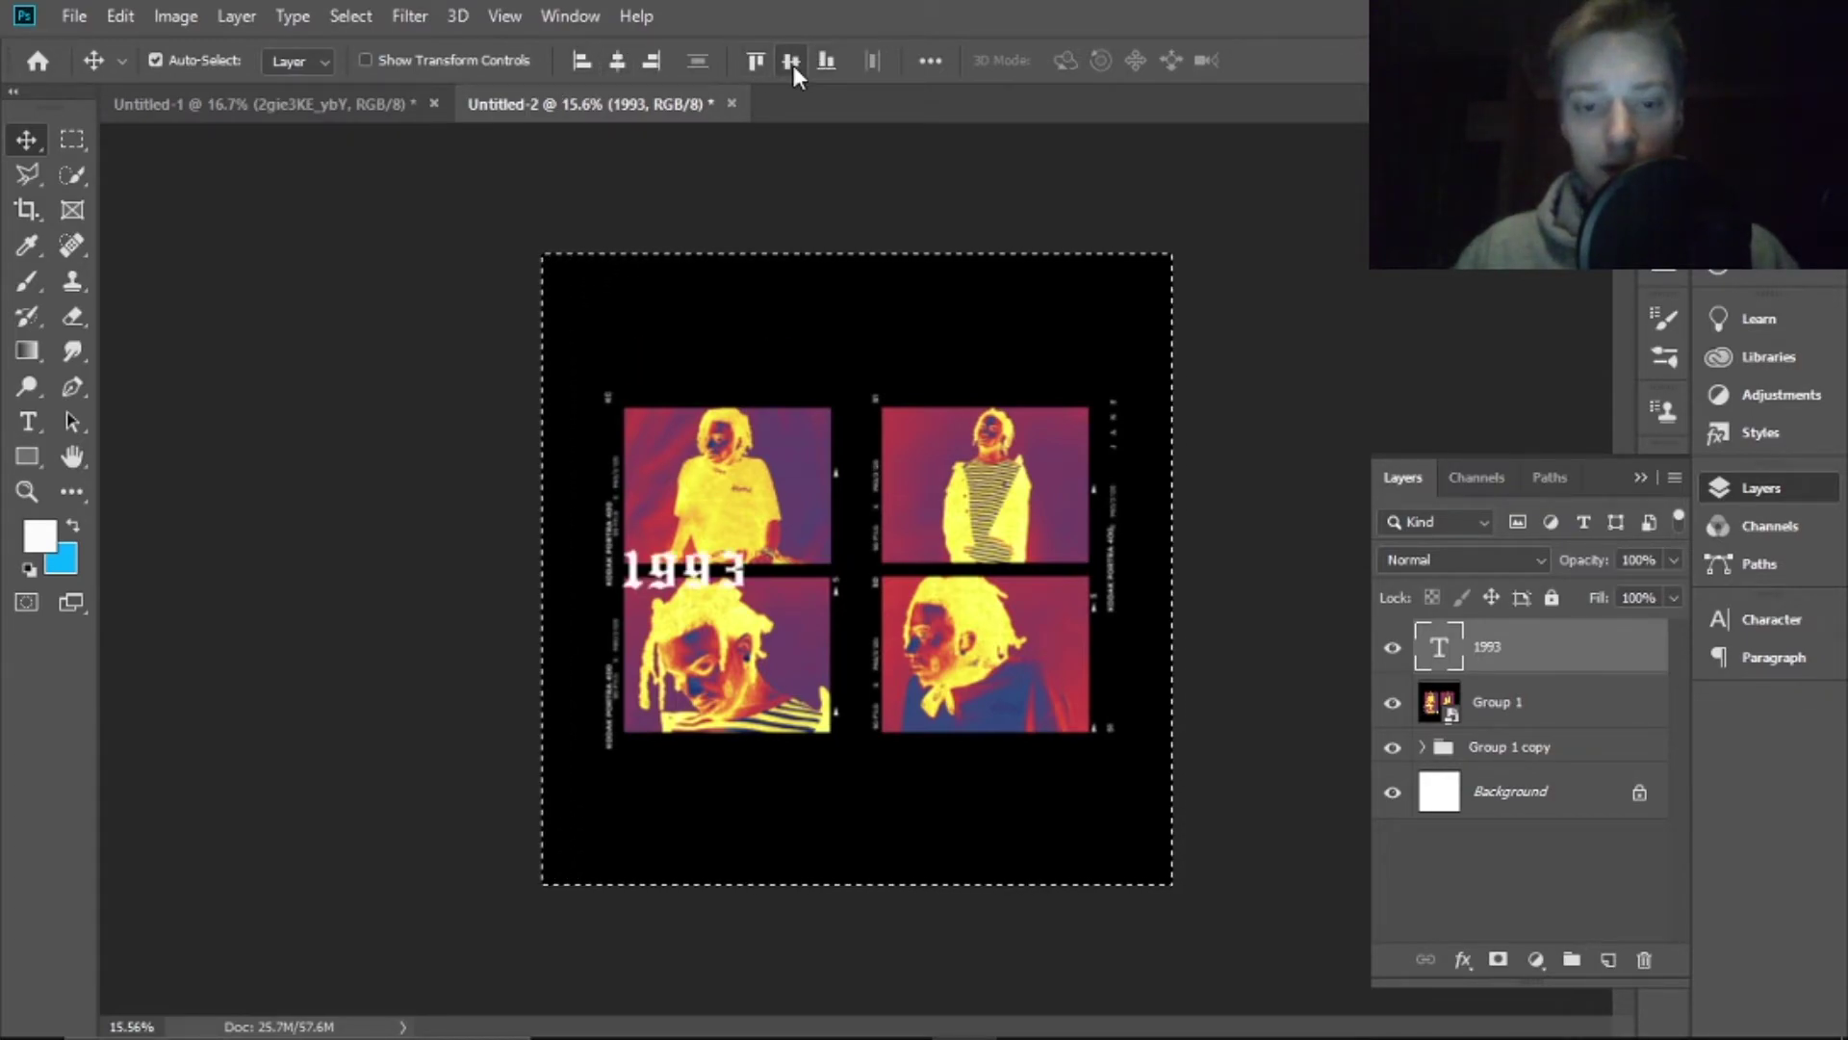
left_click(616, 61)
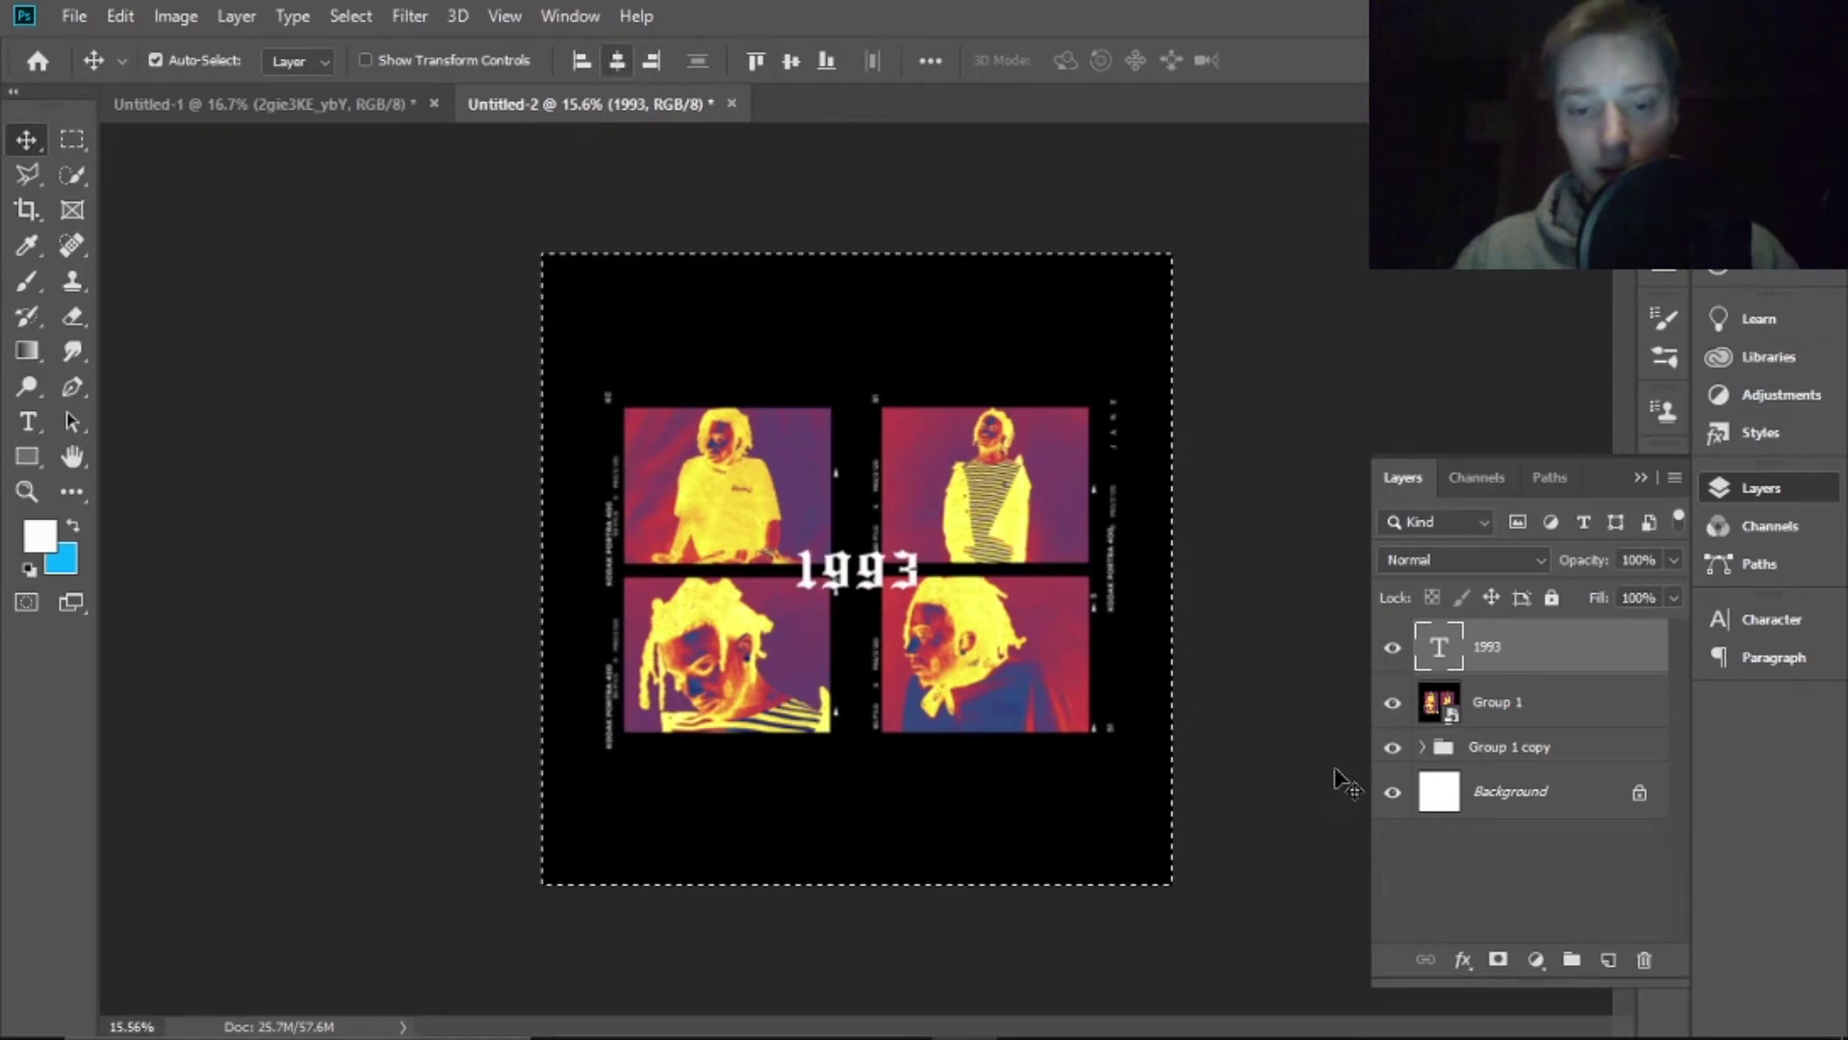
key("ctrl+d")
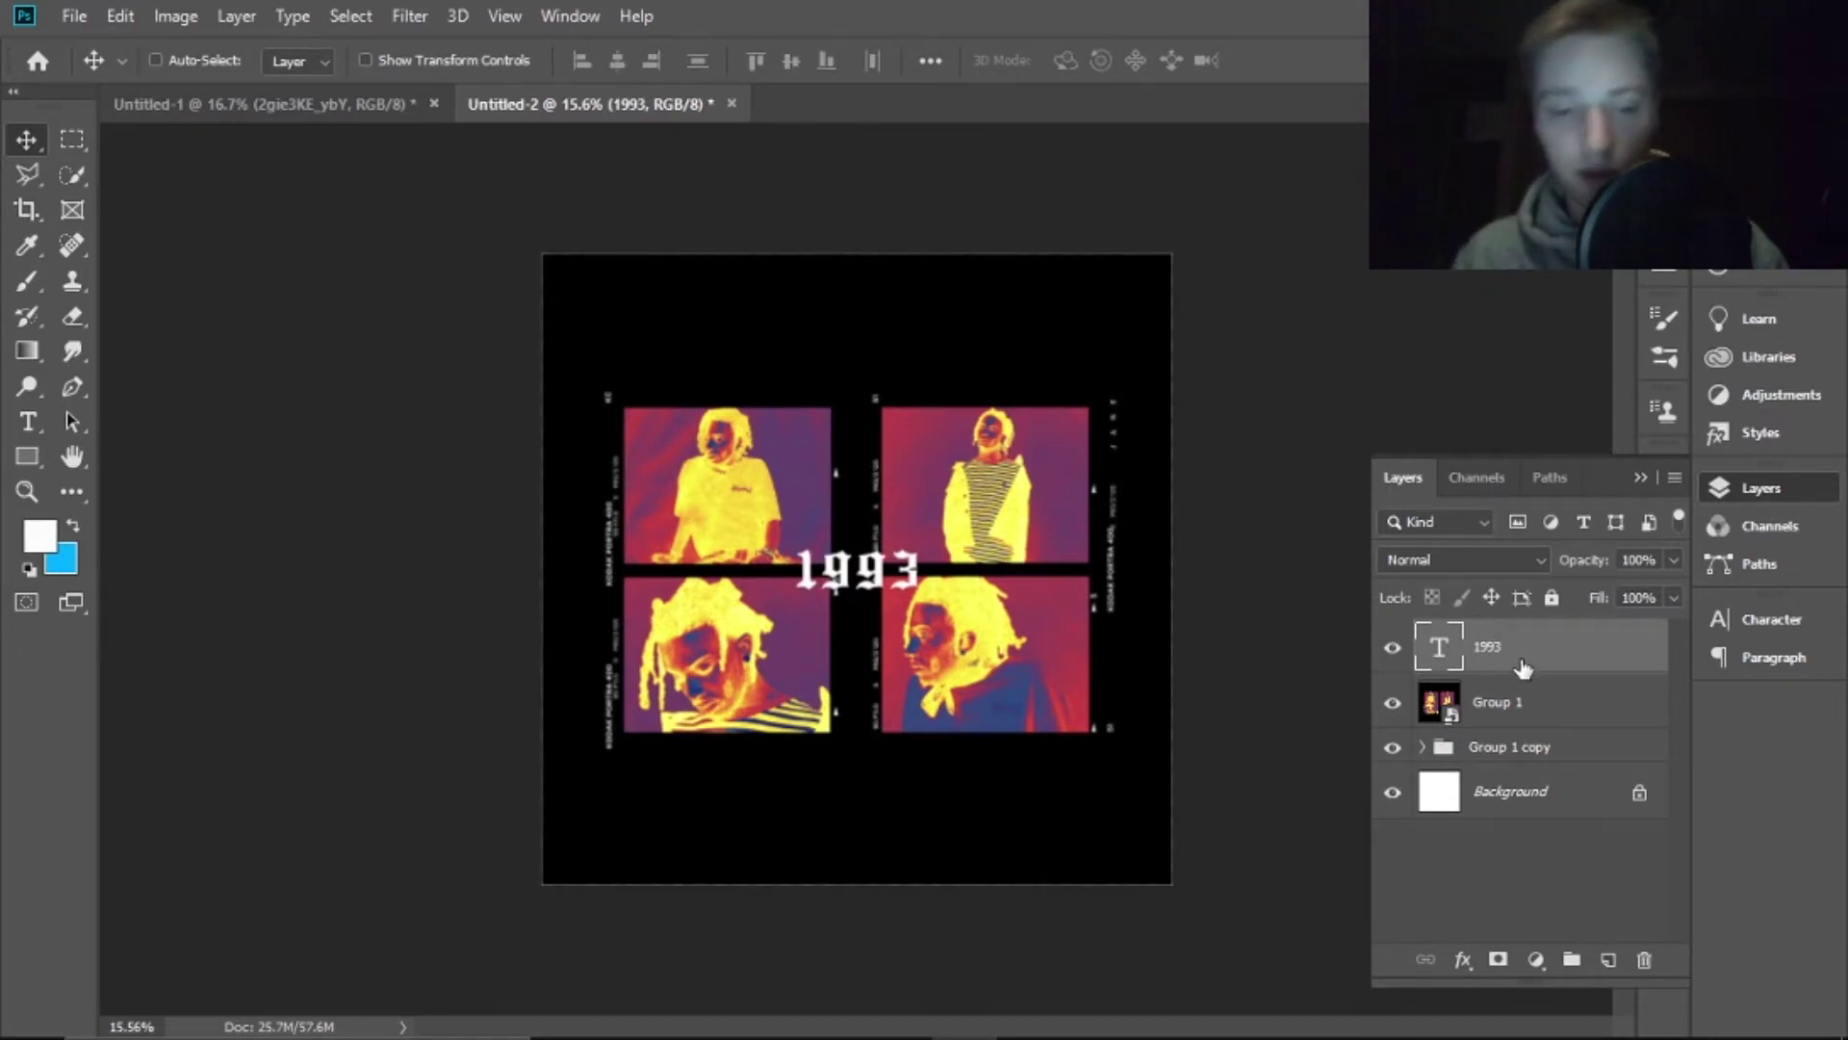
Move the 1993 text up above the photos and commit the transform
key("ctrl+t")
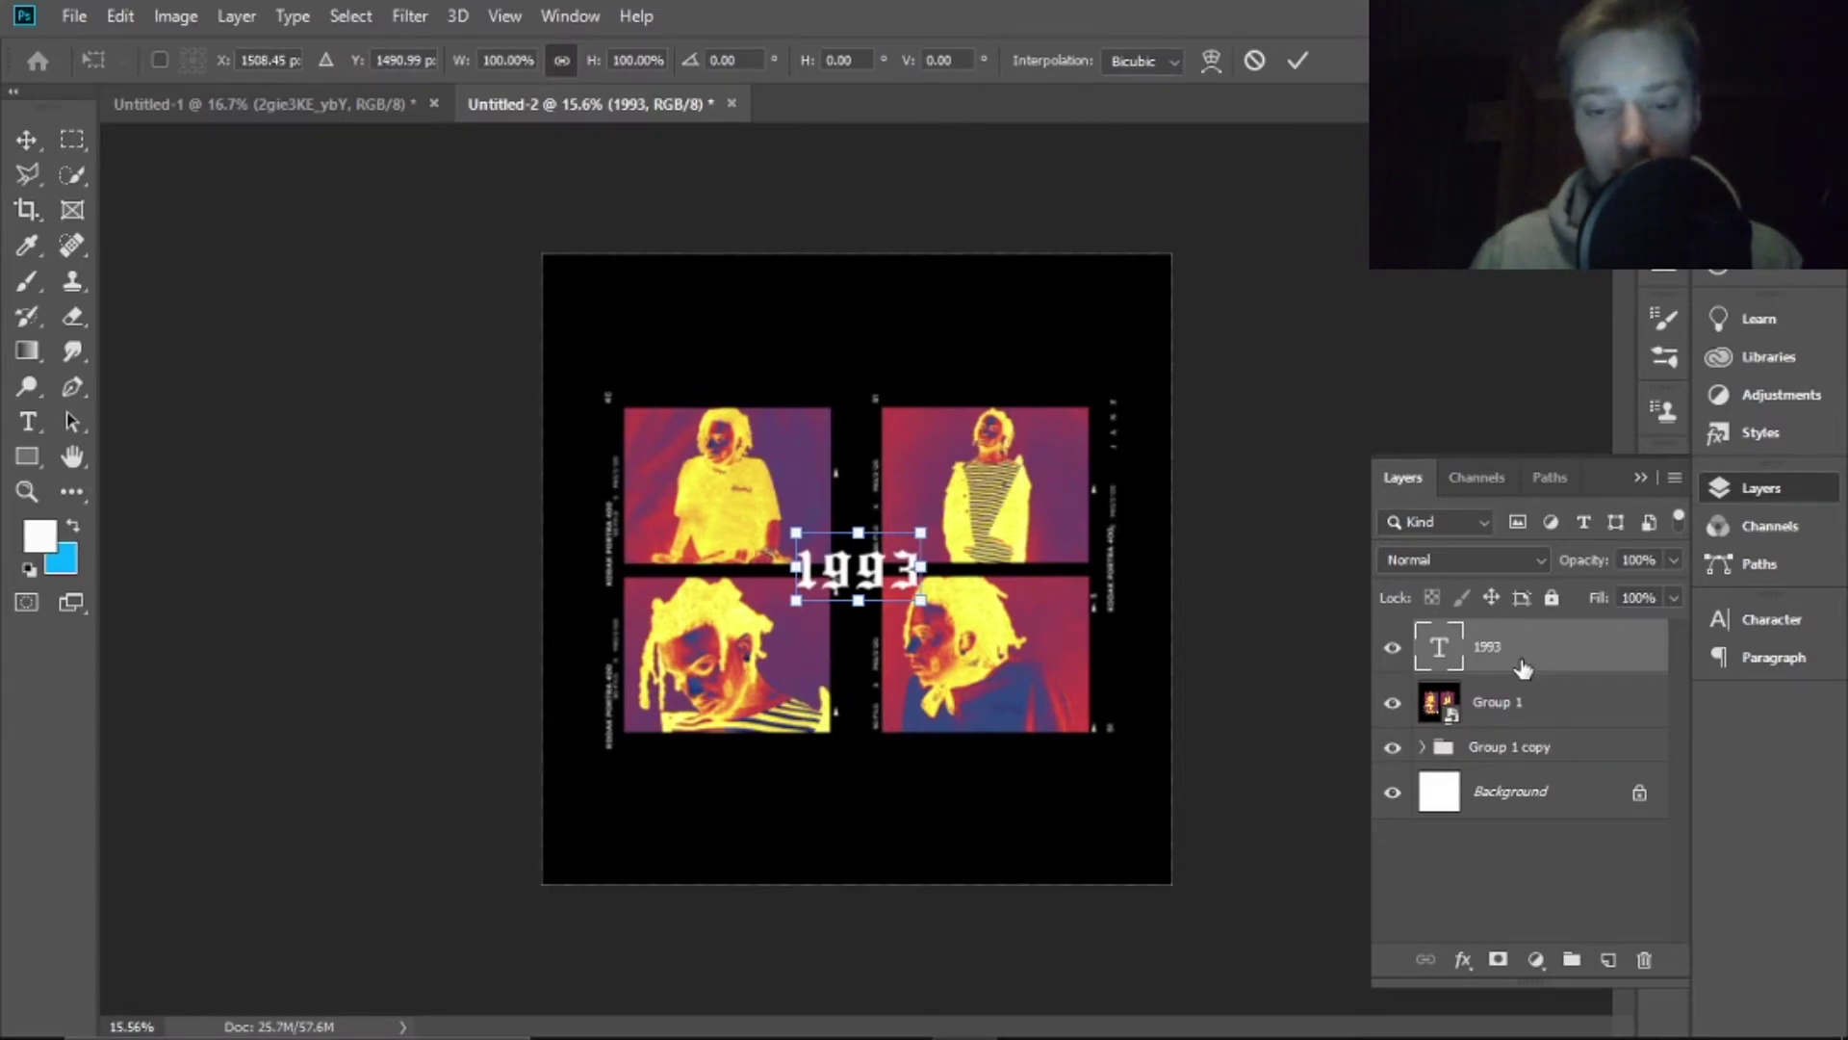
key("shift+Up")
key("shift+Up")
key("shift+Up")
key("shift+Up")
key("shift+Up")
key("shift+Up")
key("shift+Up")
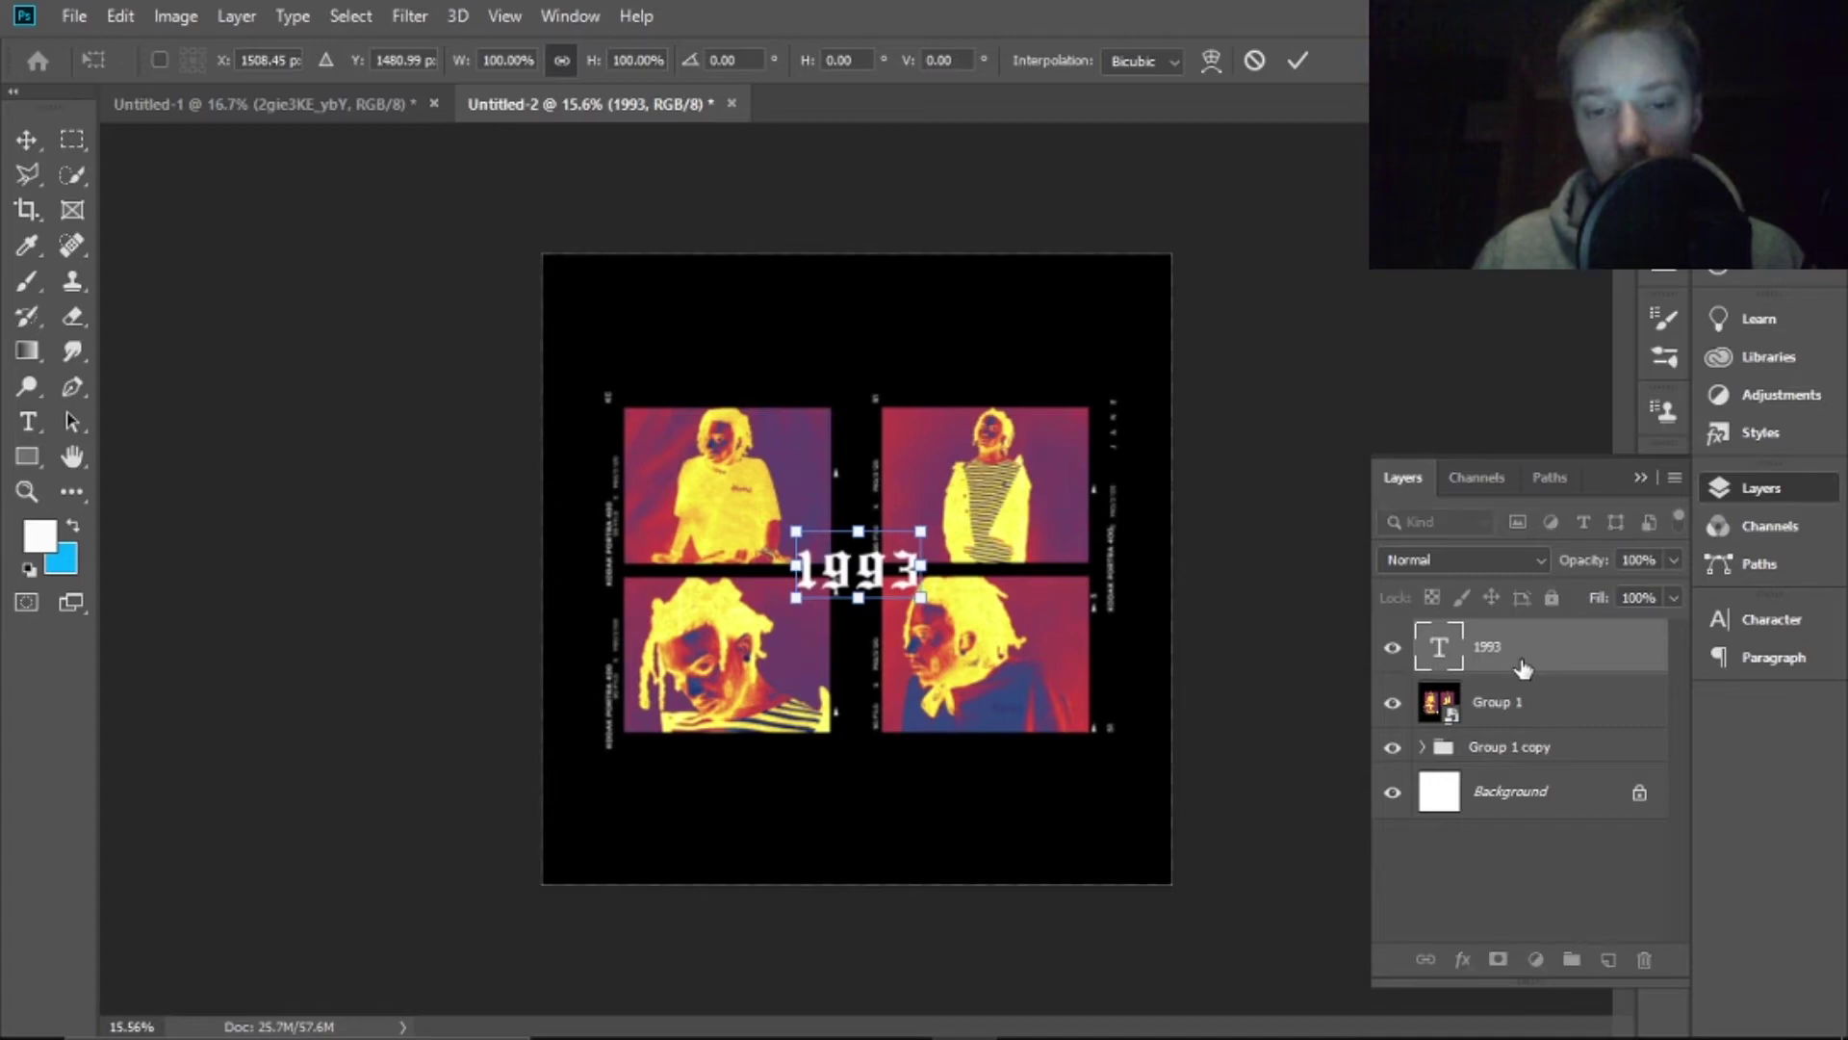
key("shift+Up")
key("shift+Up")
key("shift+Up")
key("shift+Up")
key("shift+Up")
key("shift+Up")
key("shift+Up")
key("shift+Up")
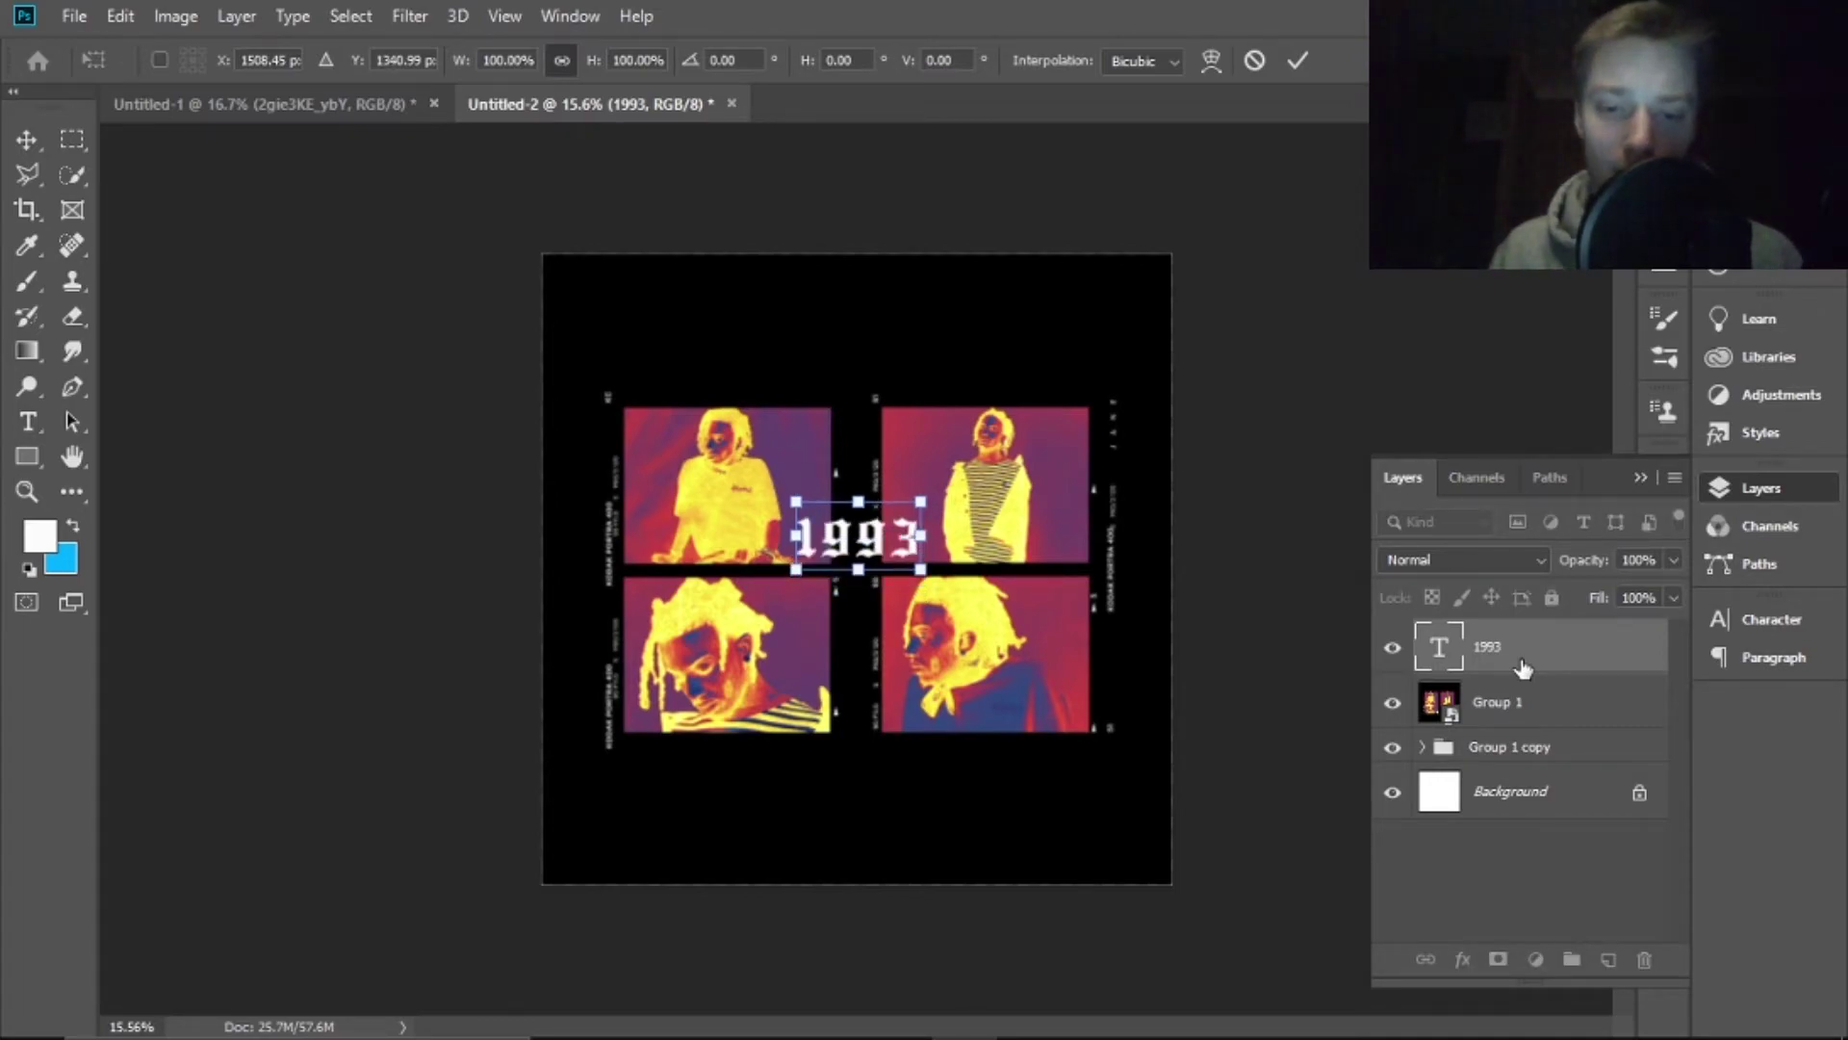
key("shift+Left")
key("shift+Left")
key("shift+Left")
key("shift+Left")
key("shift+Left")
key("shift+Left")
key("shift+Up")
key("shift+Up")
key("shift+Up")
key("shift+Up")
key("shift+Up")
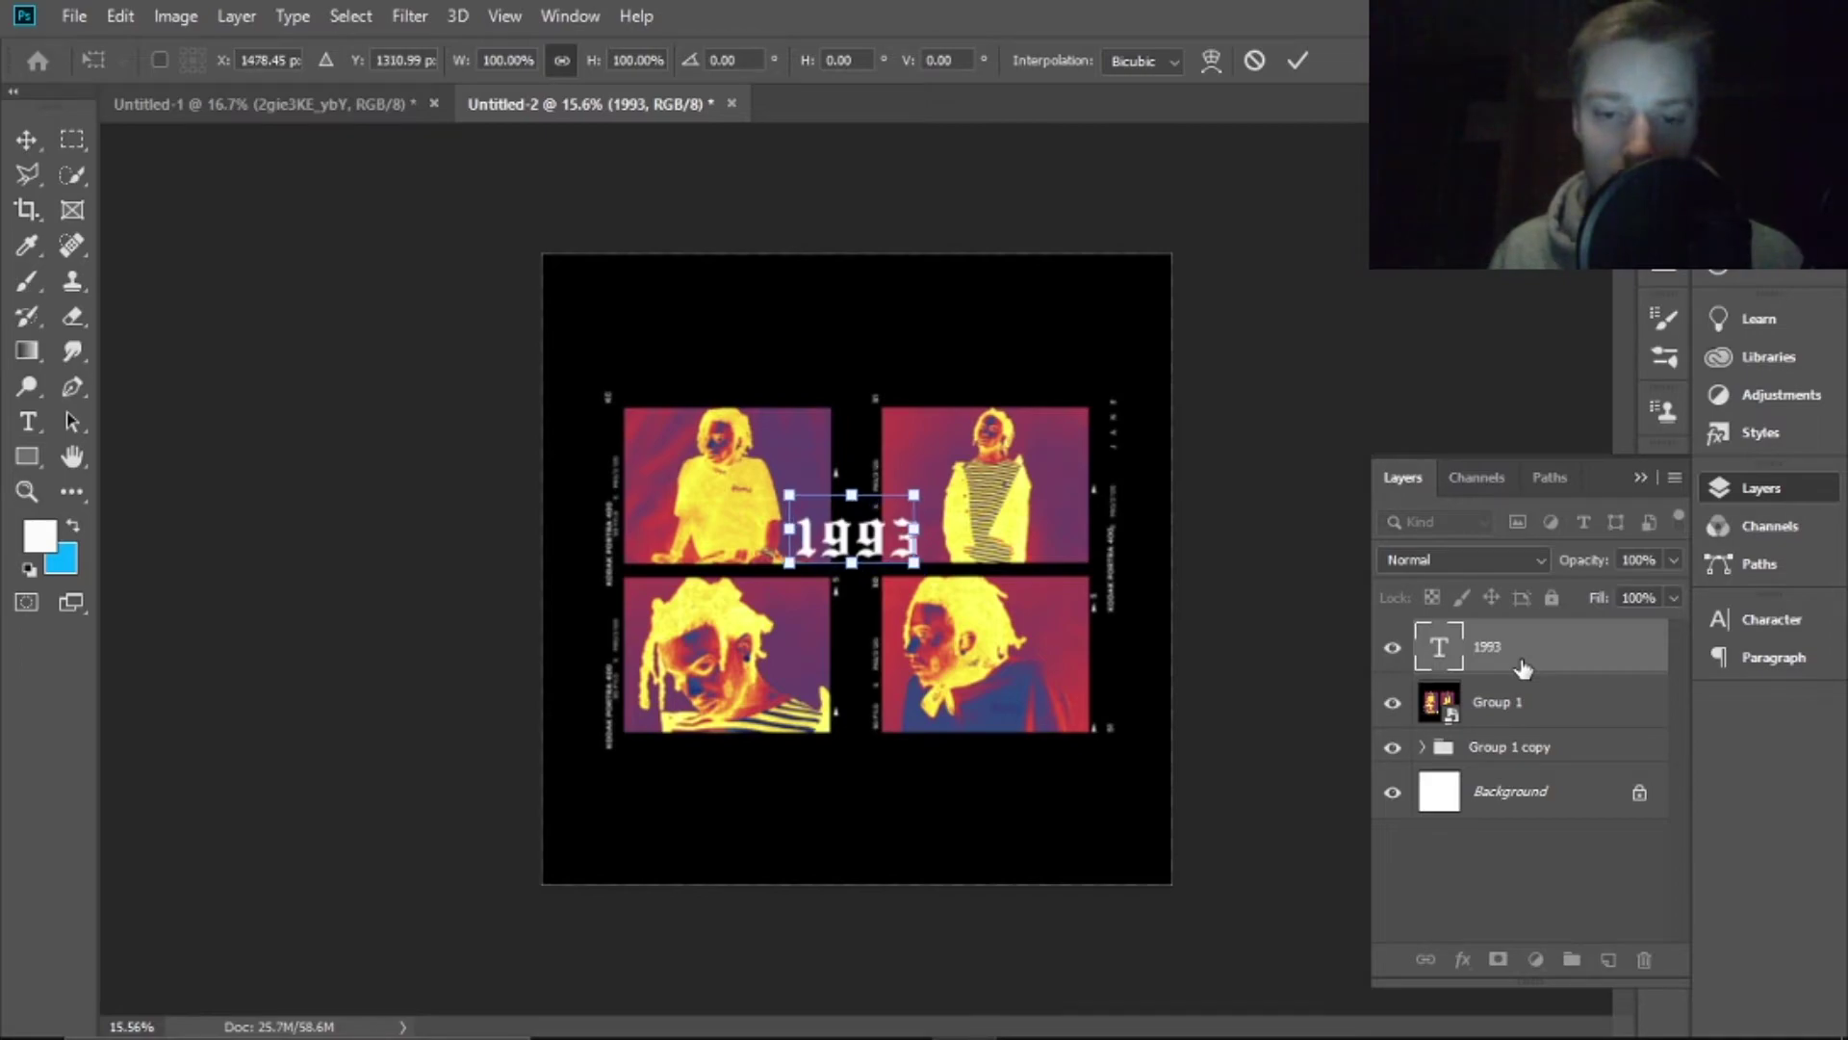
left_click_drag(847, 531, 1064, 367)
key("Return")
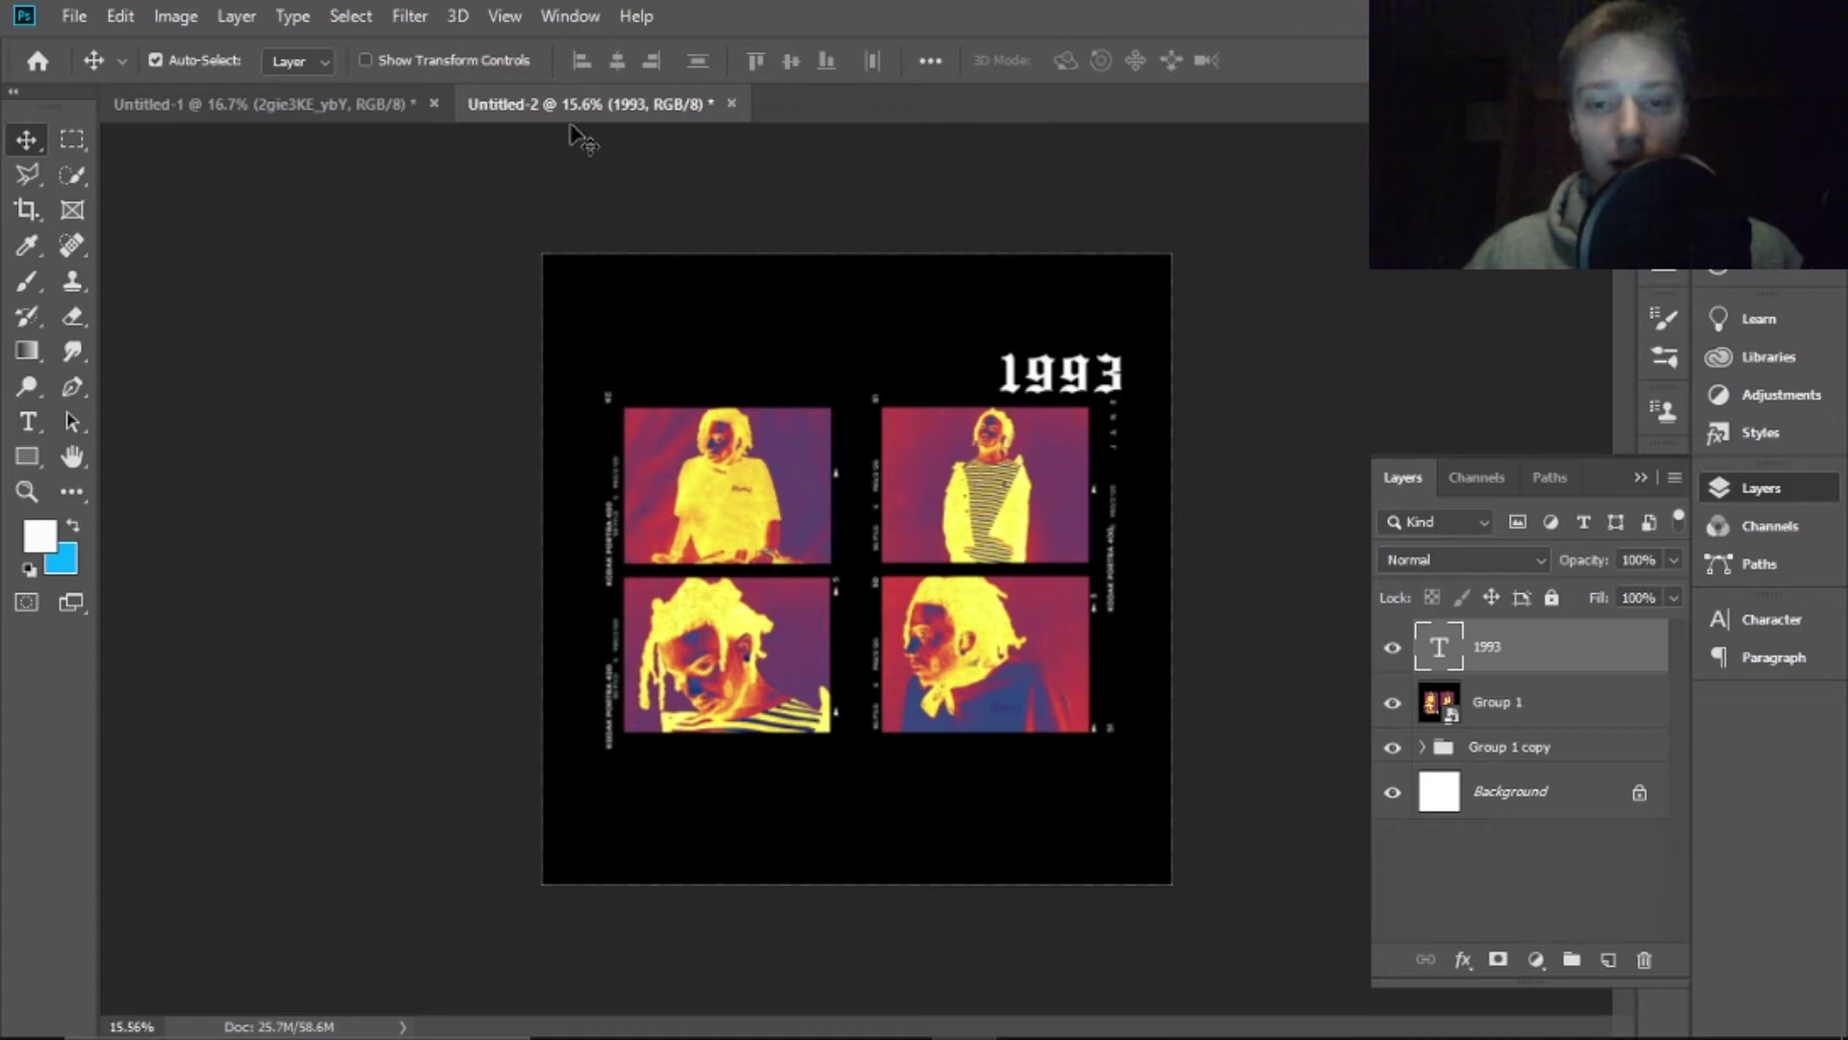
Re-centre 1993 horizontally on the canvas
key("ctrl+a")
left_click(616, 61)
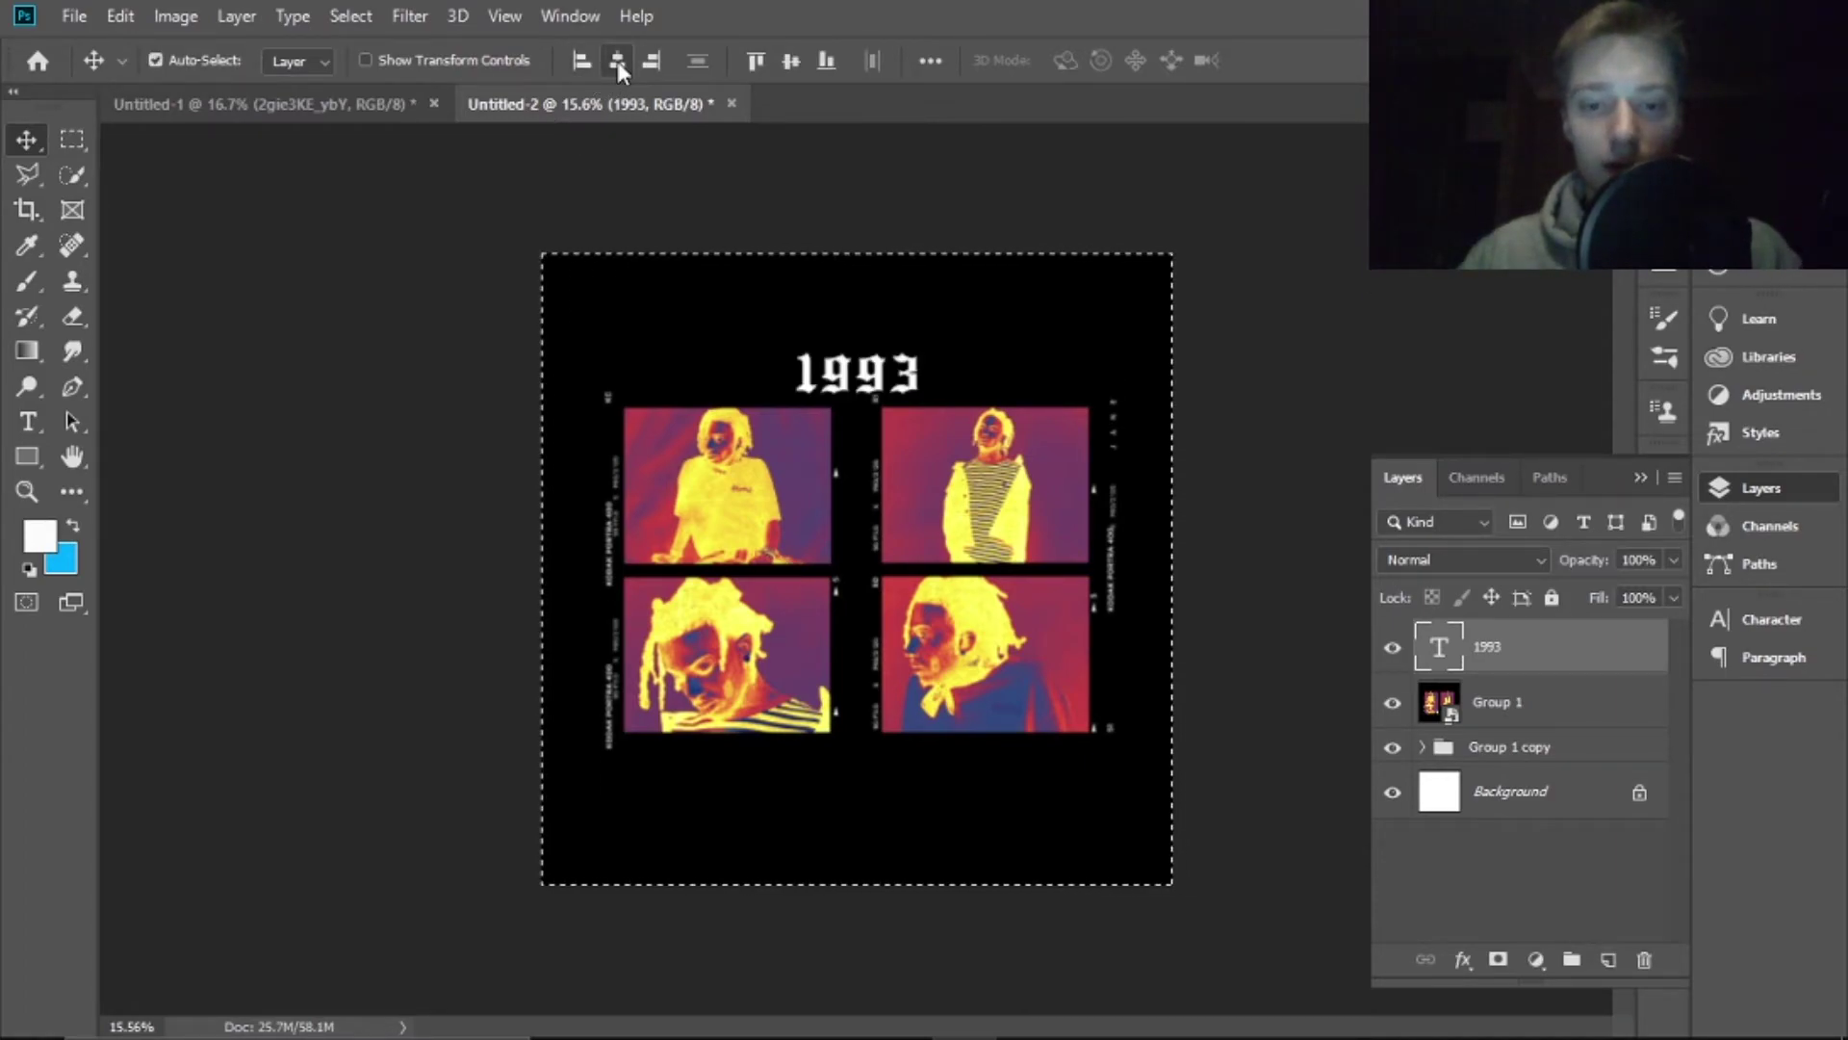
key("ctrl+d")
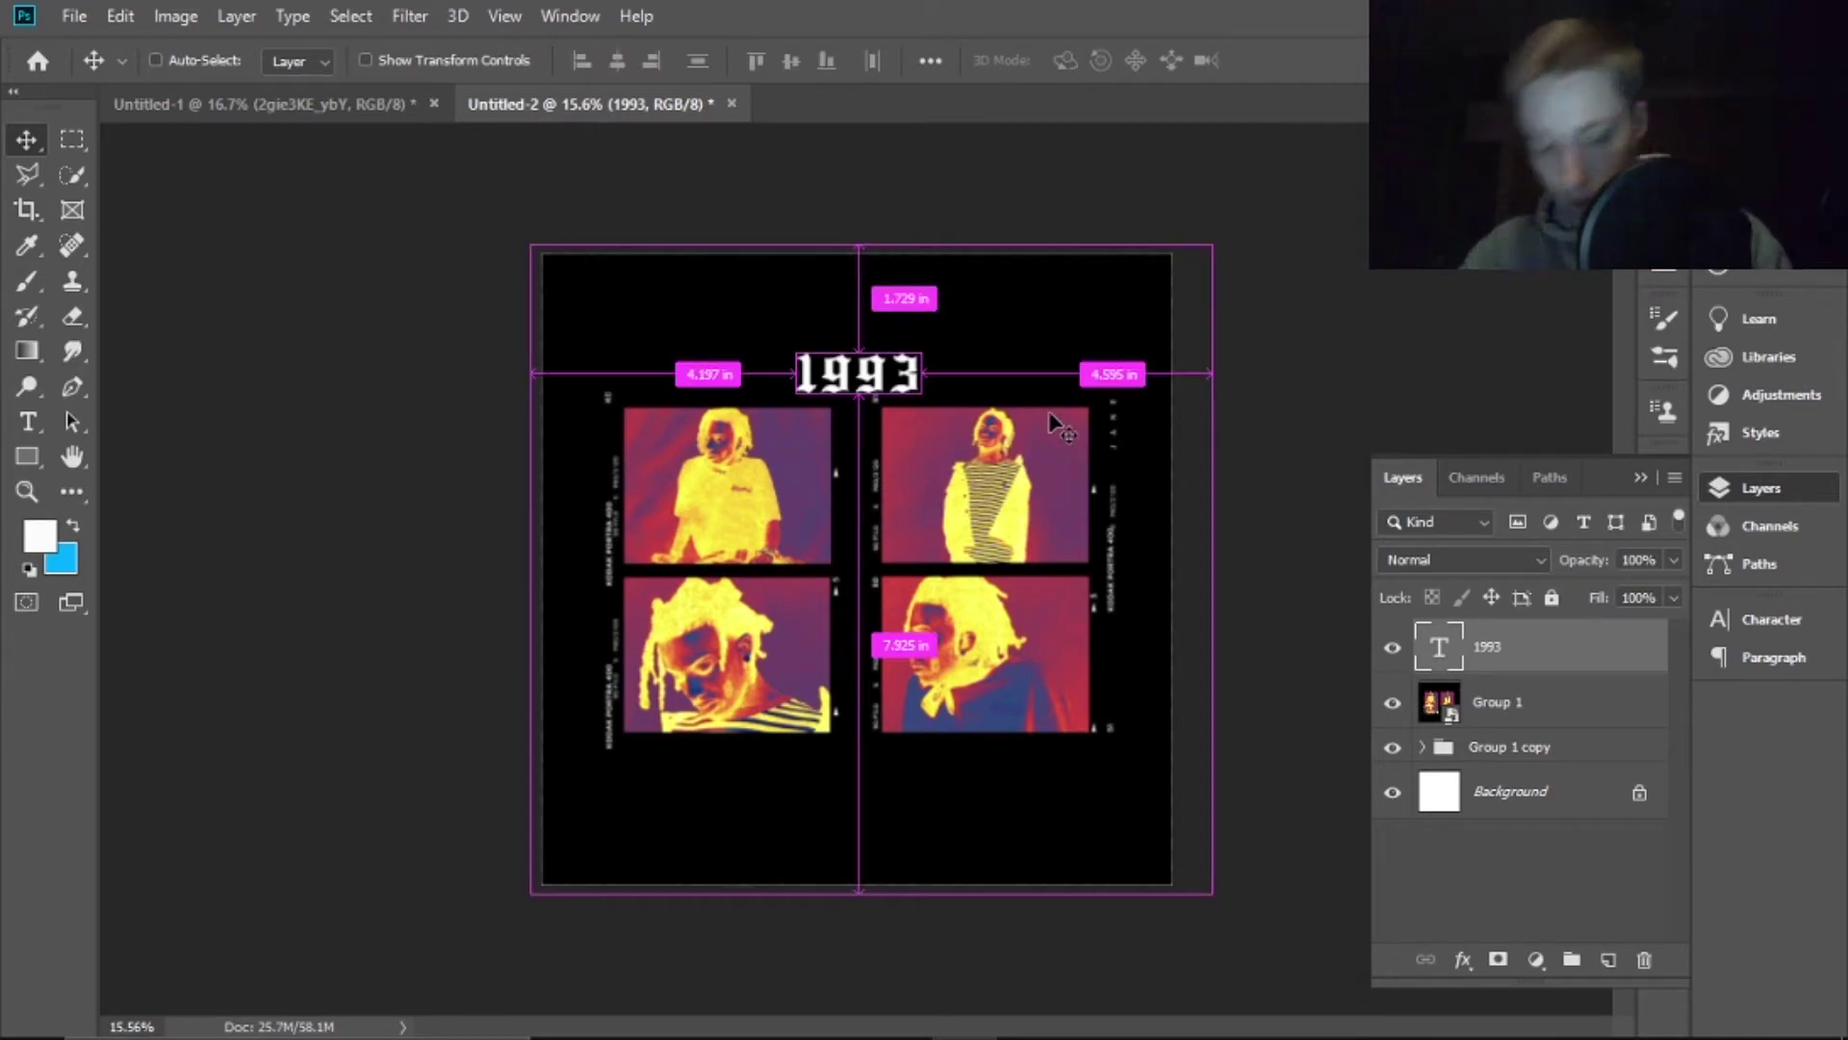
key("ctrl+t")
Place 1993 above the top-left photo and switch SAMPLE PACK to Monument Extended
left_click_drag(805, 370, 652, 355)
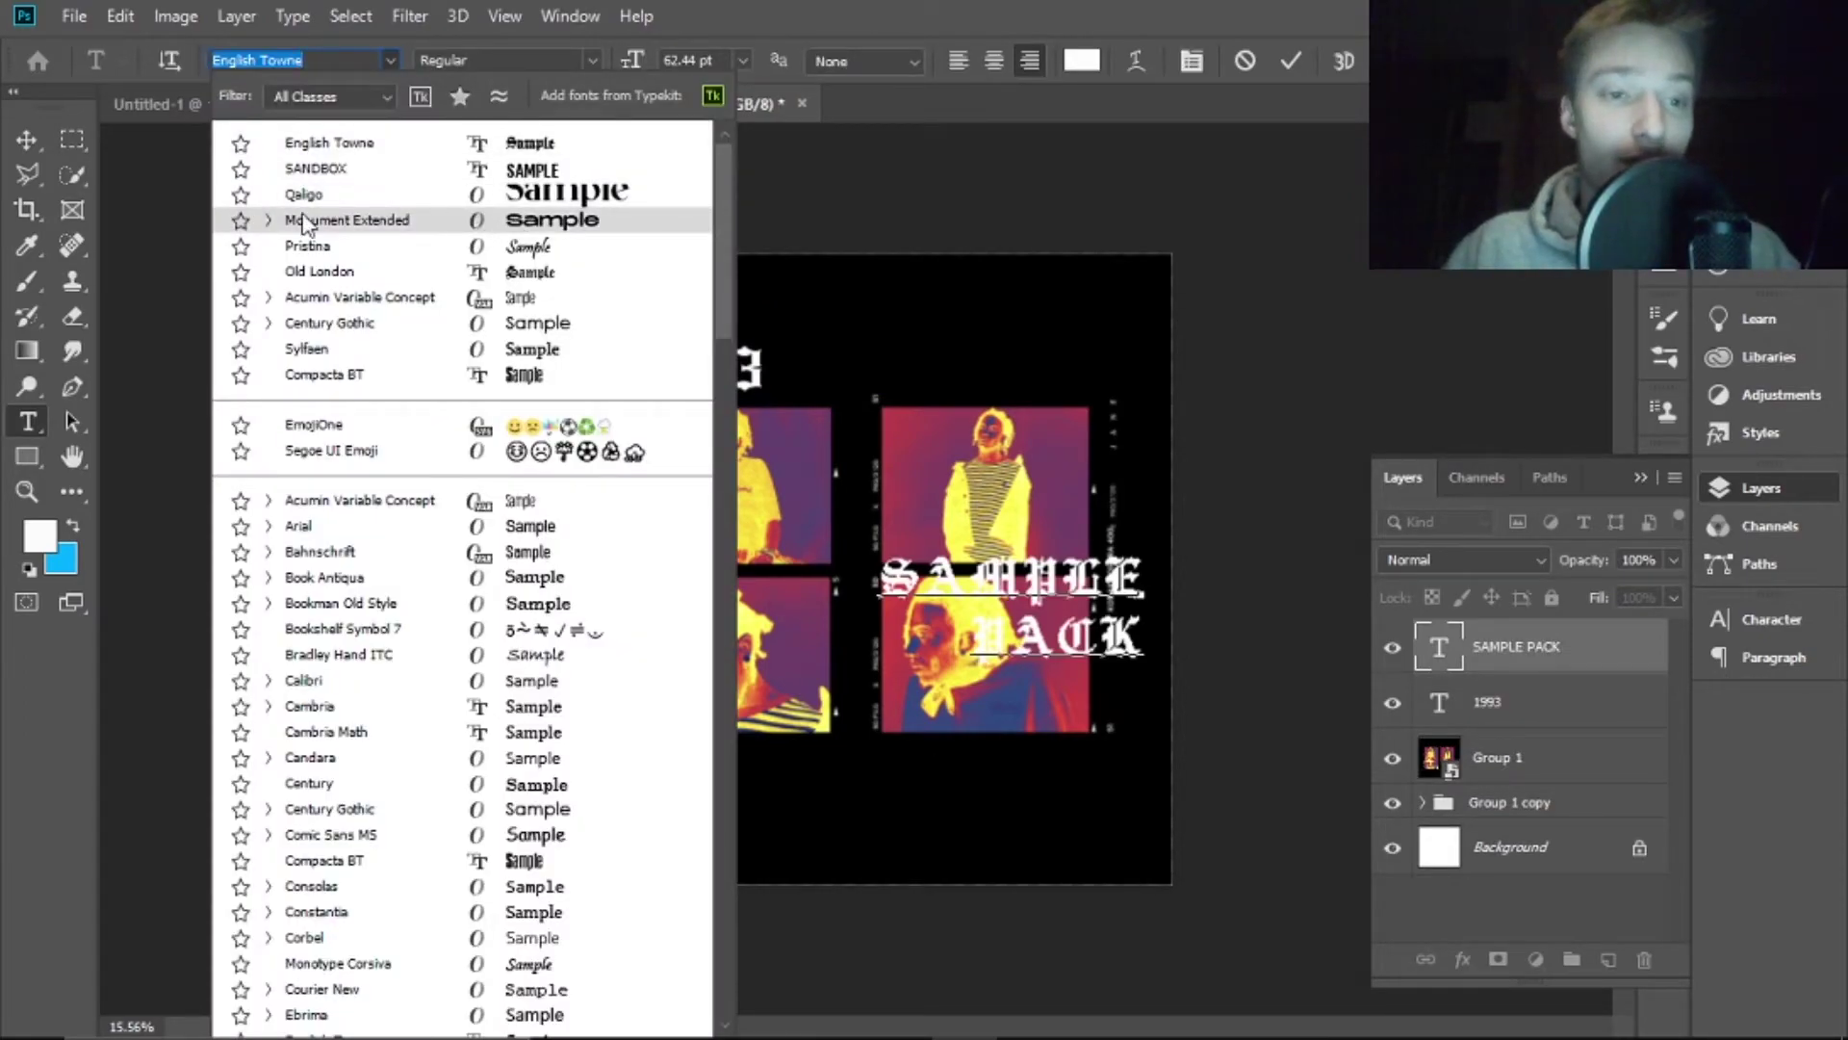
left_click(405, 229)
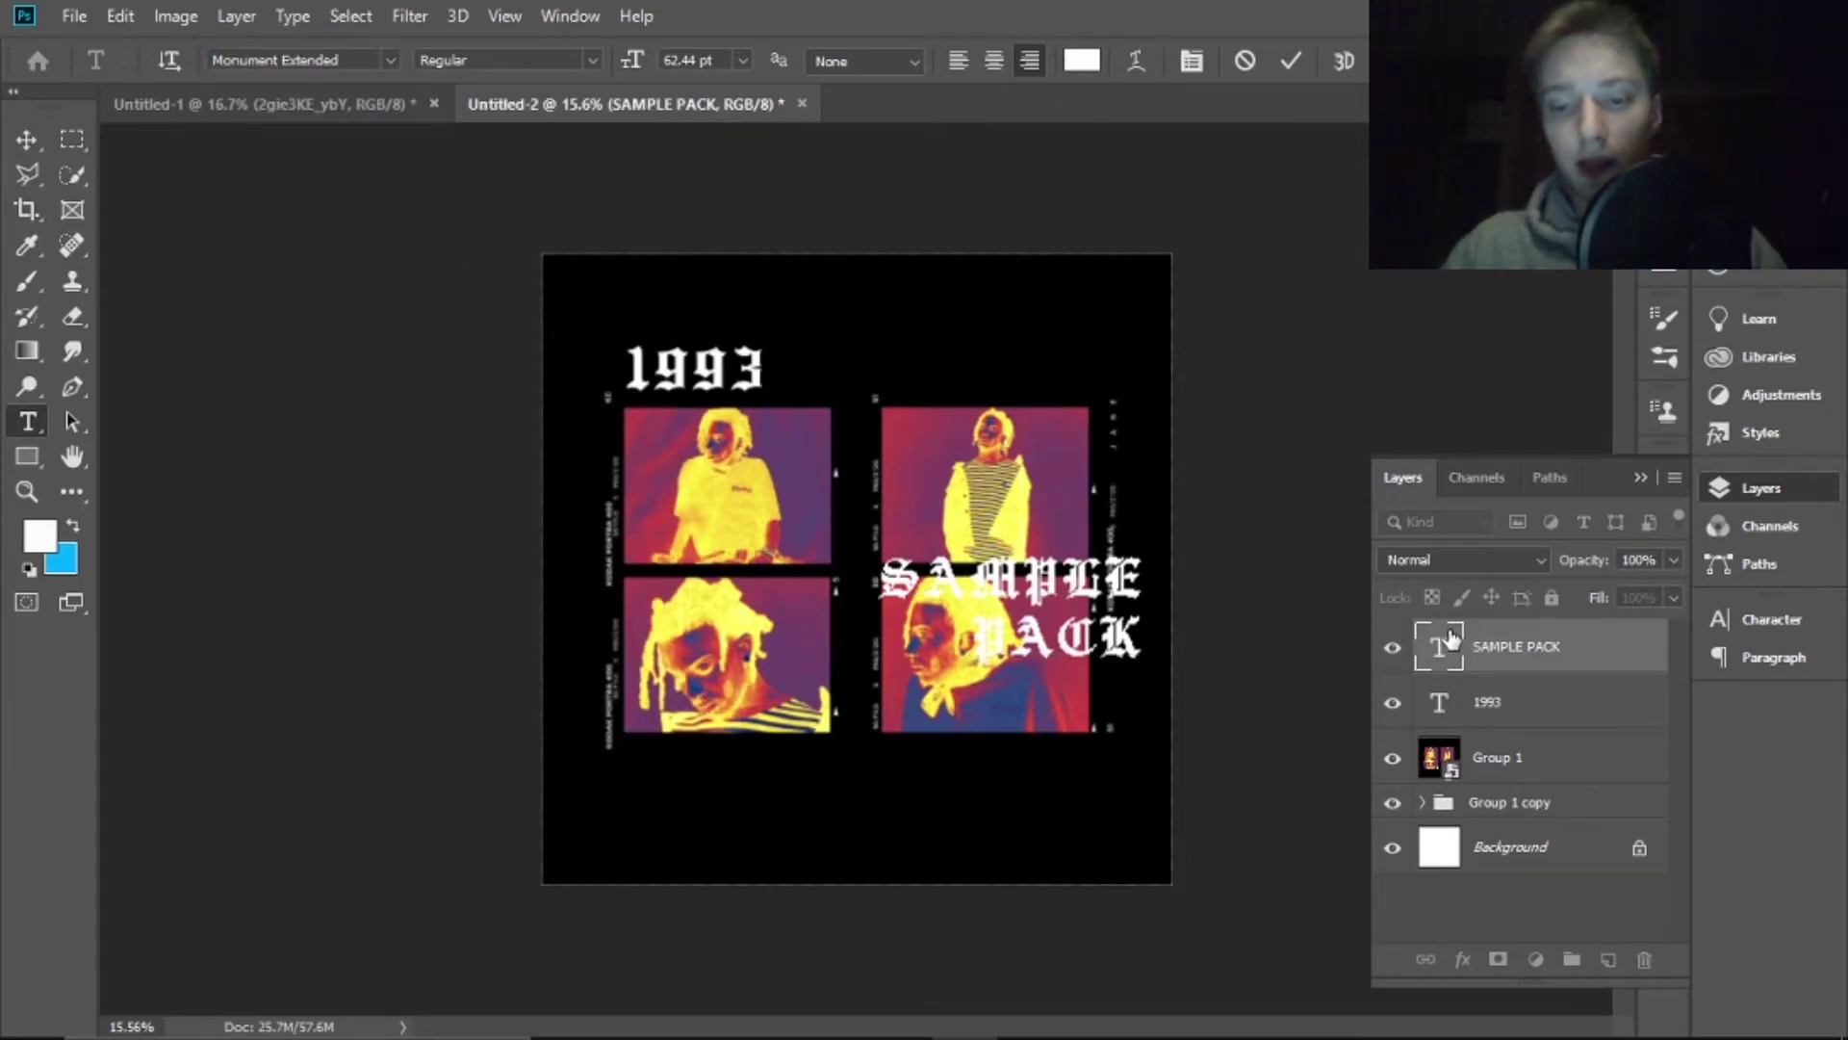
left_click(1508, 631)
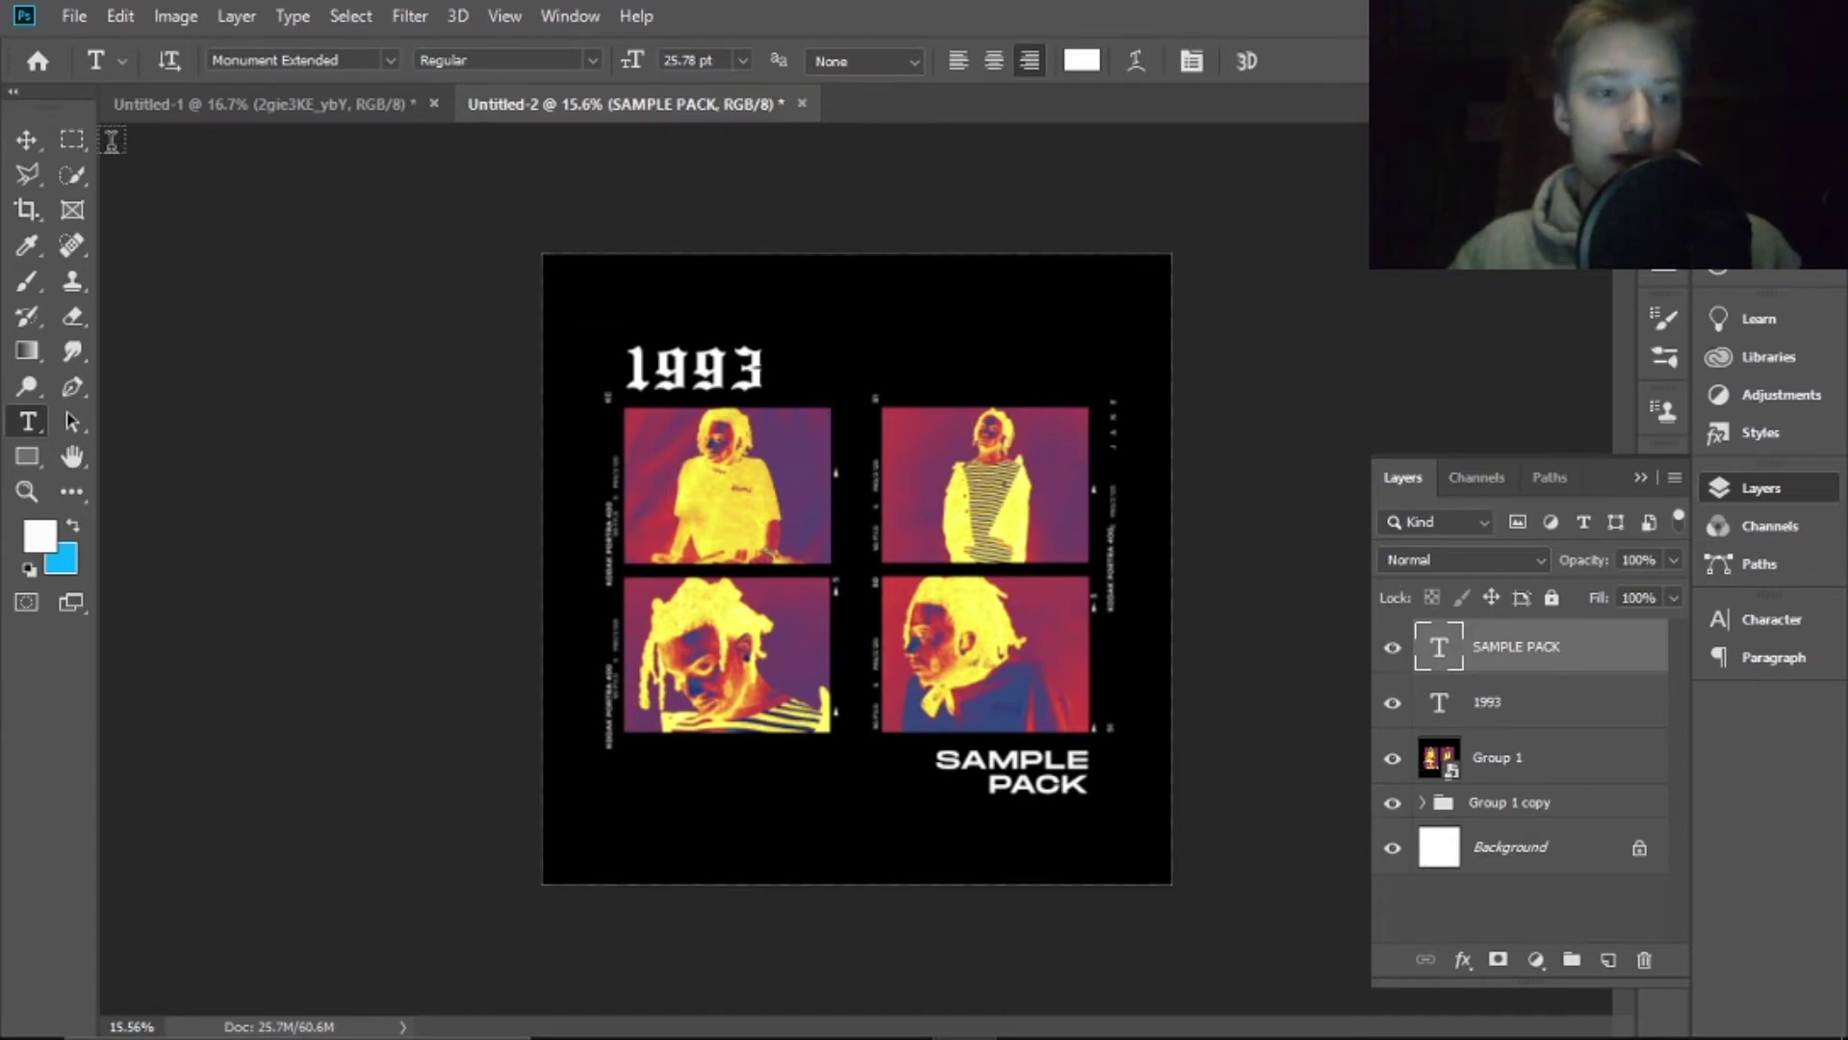
left_click(26, 140)
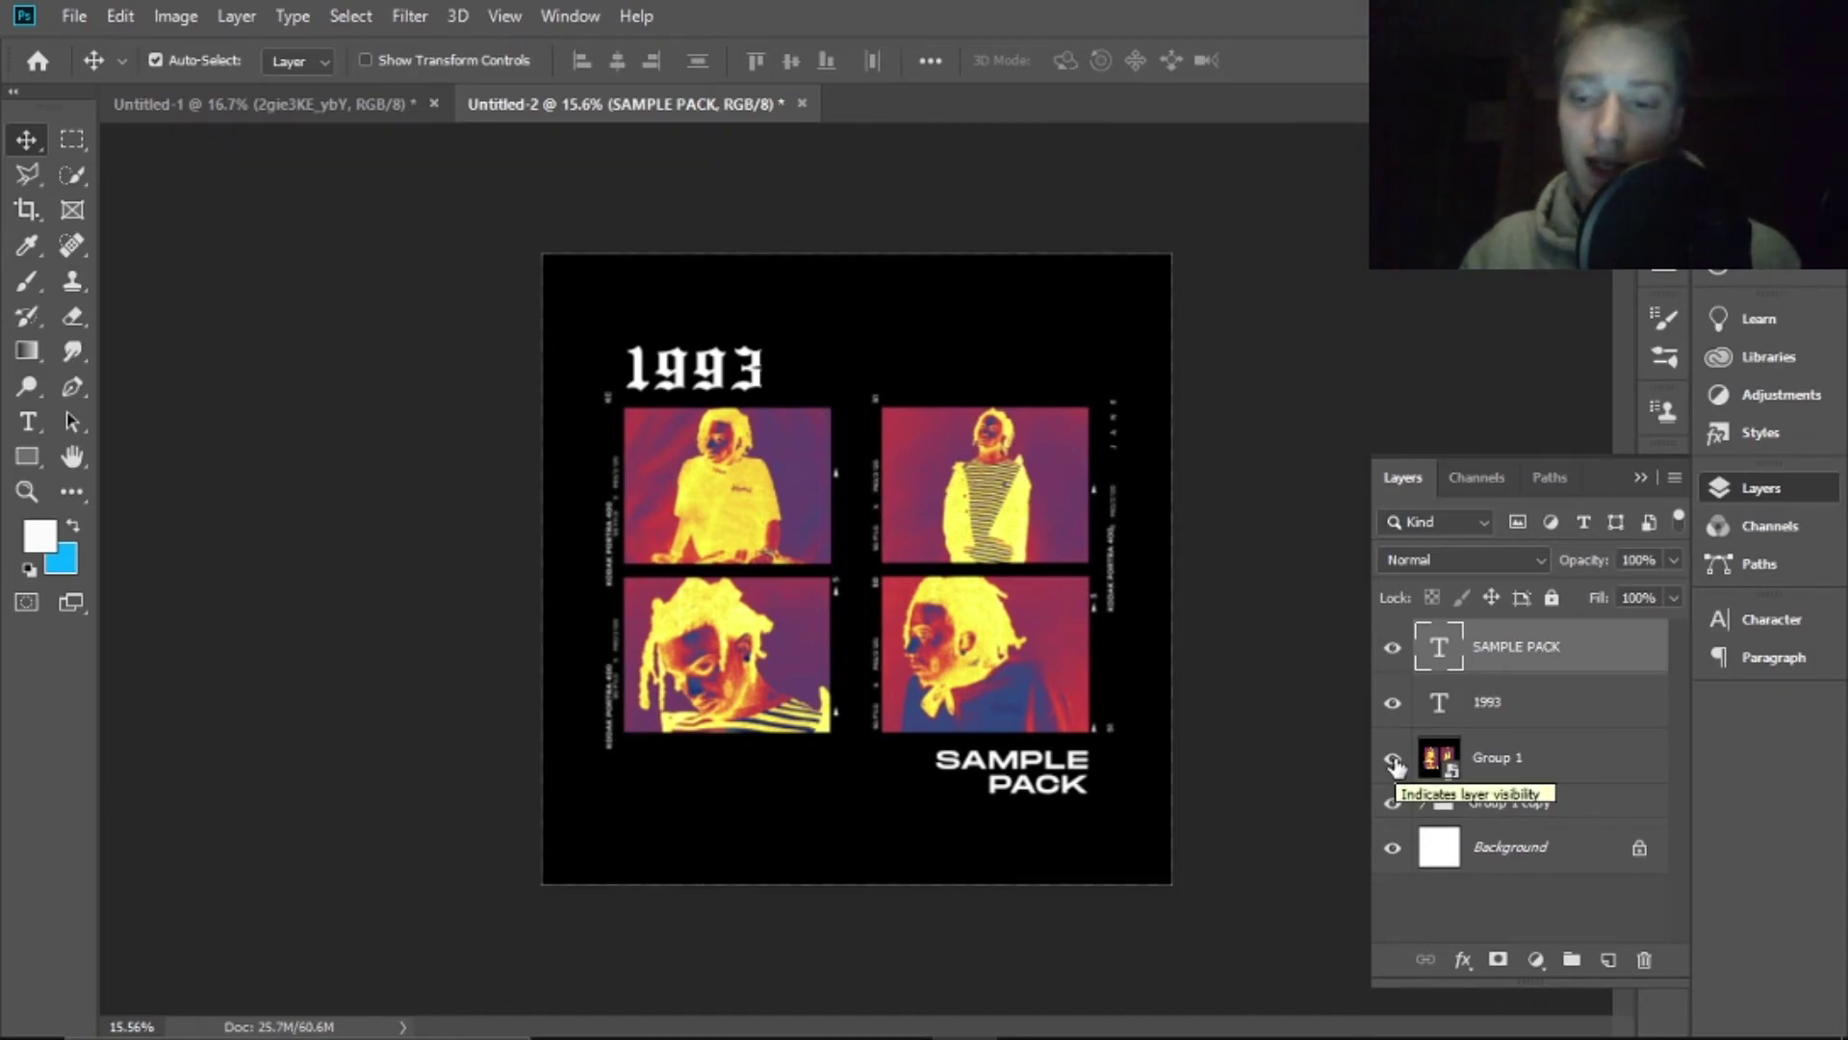
Hide Group 1 and Group 1 copy so the photo collage disappears
left_click(1393, 758)
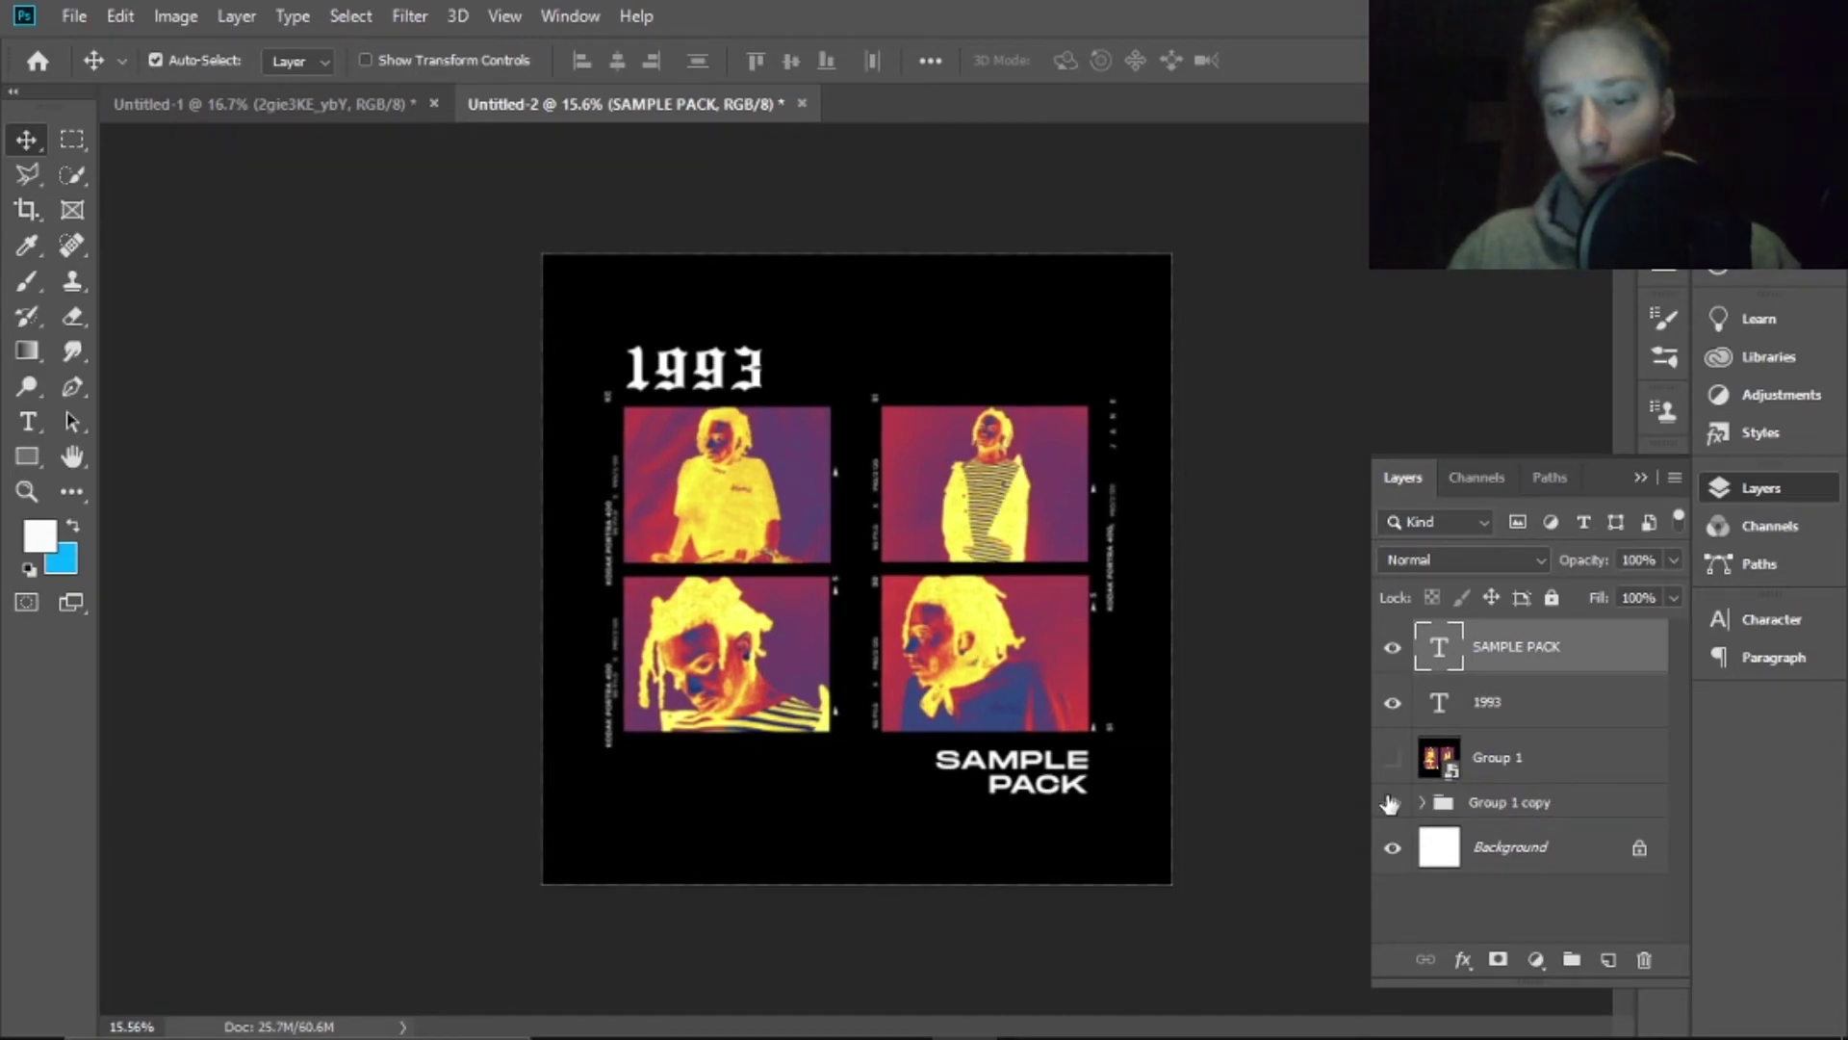
left_click(1388, 804)
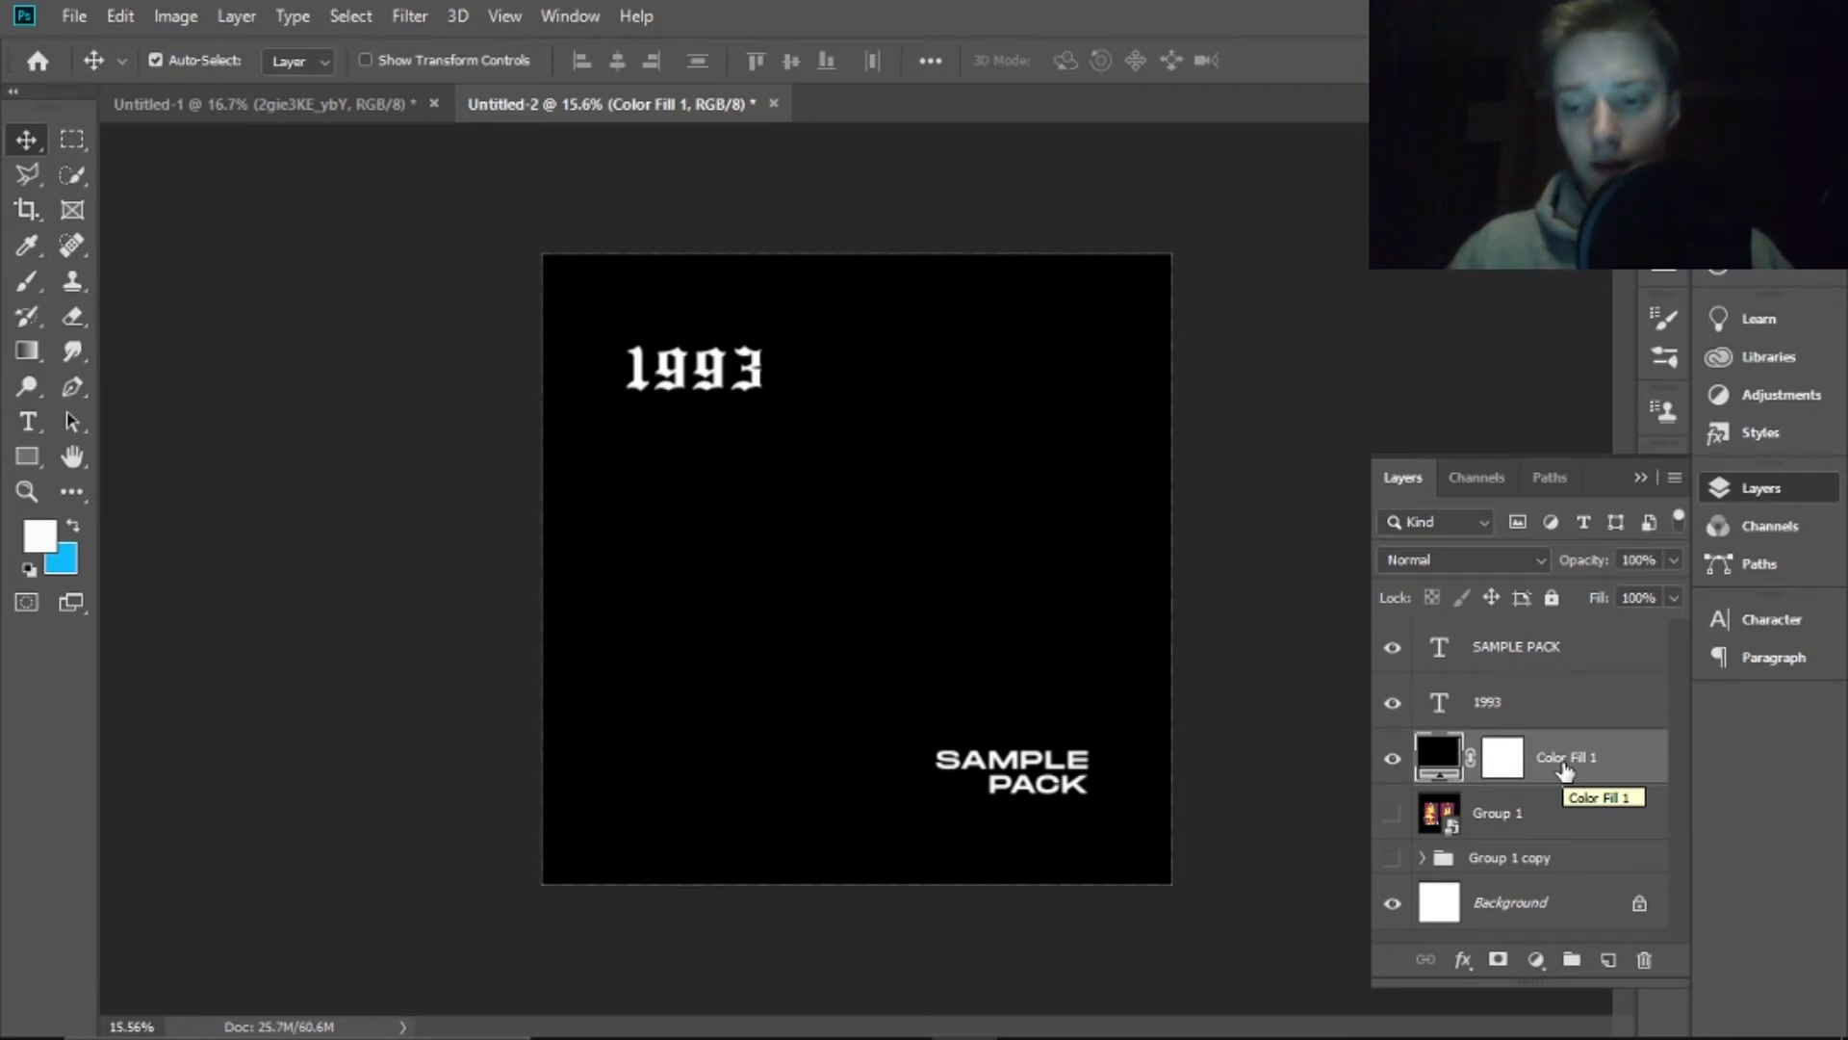
left_click(74, 16)
left_click(1520, 854)
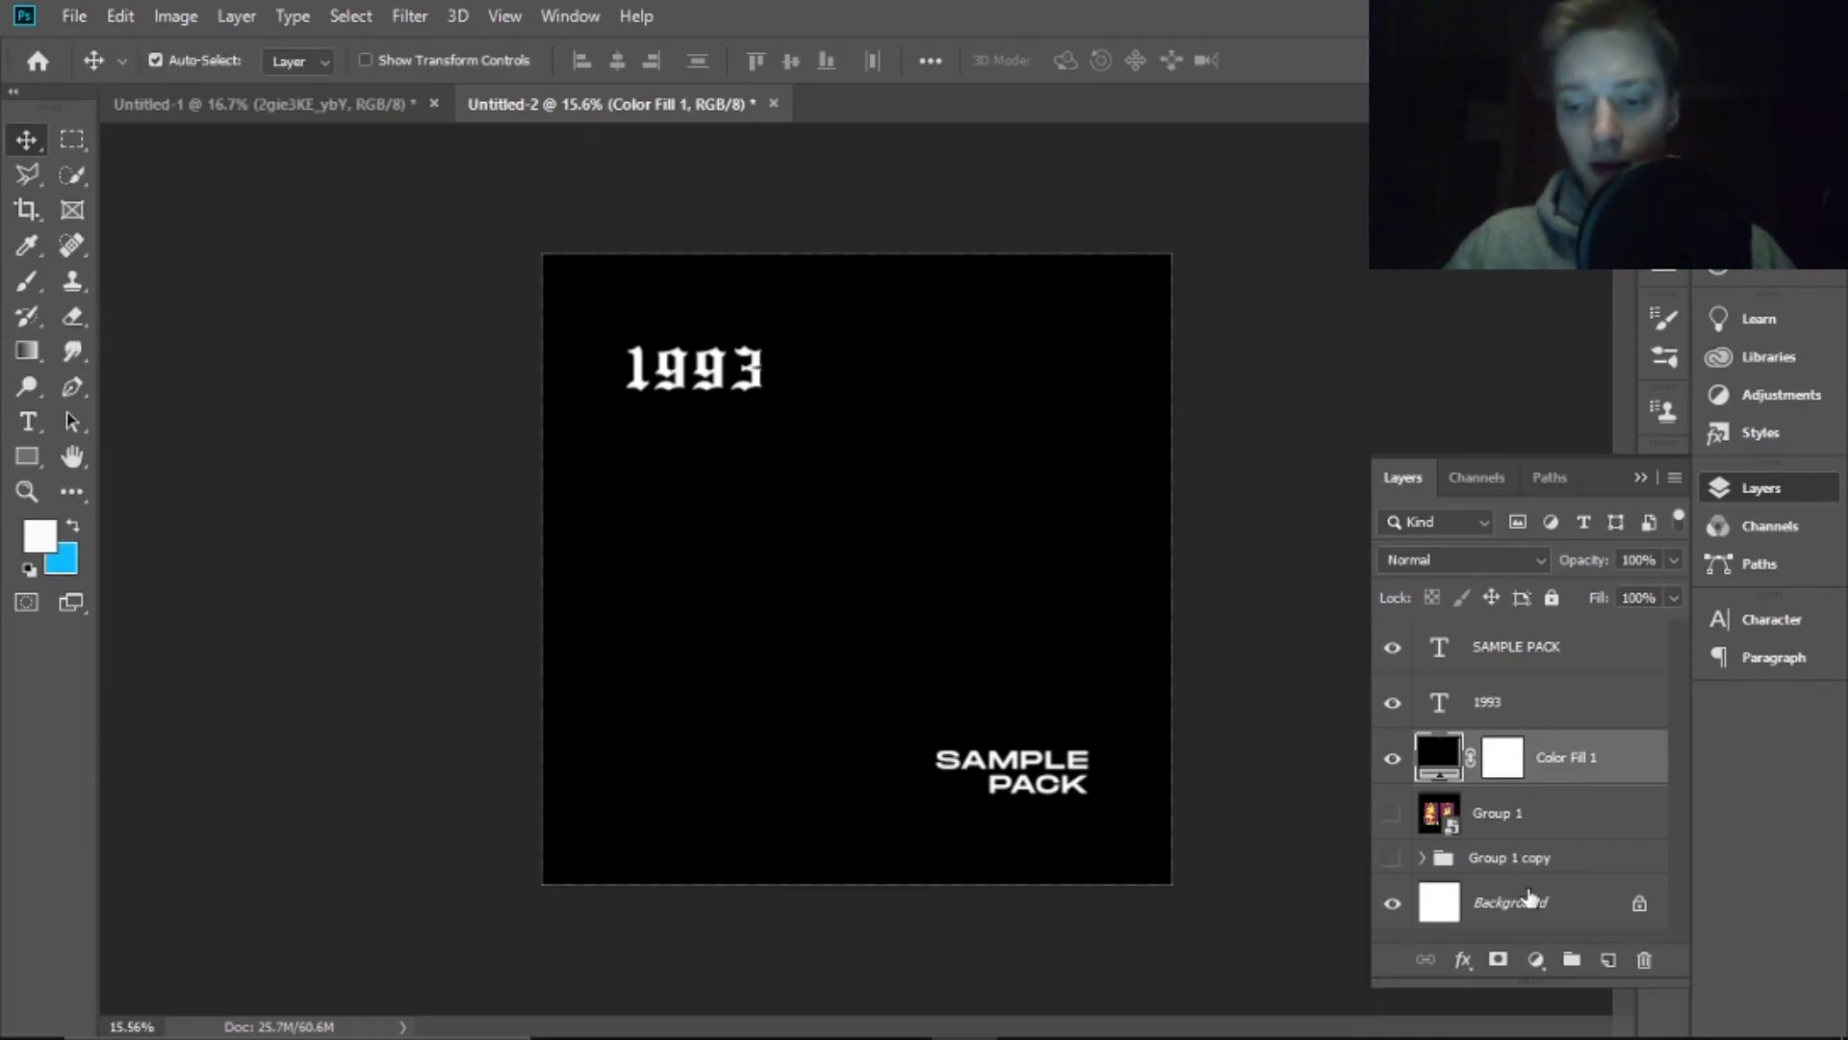
Add a Solid Color fill layer to cover the area behind the text
left_click(1536, 961)
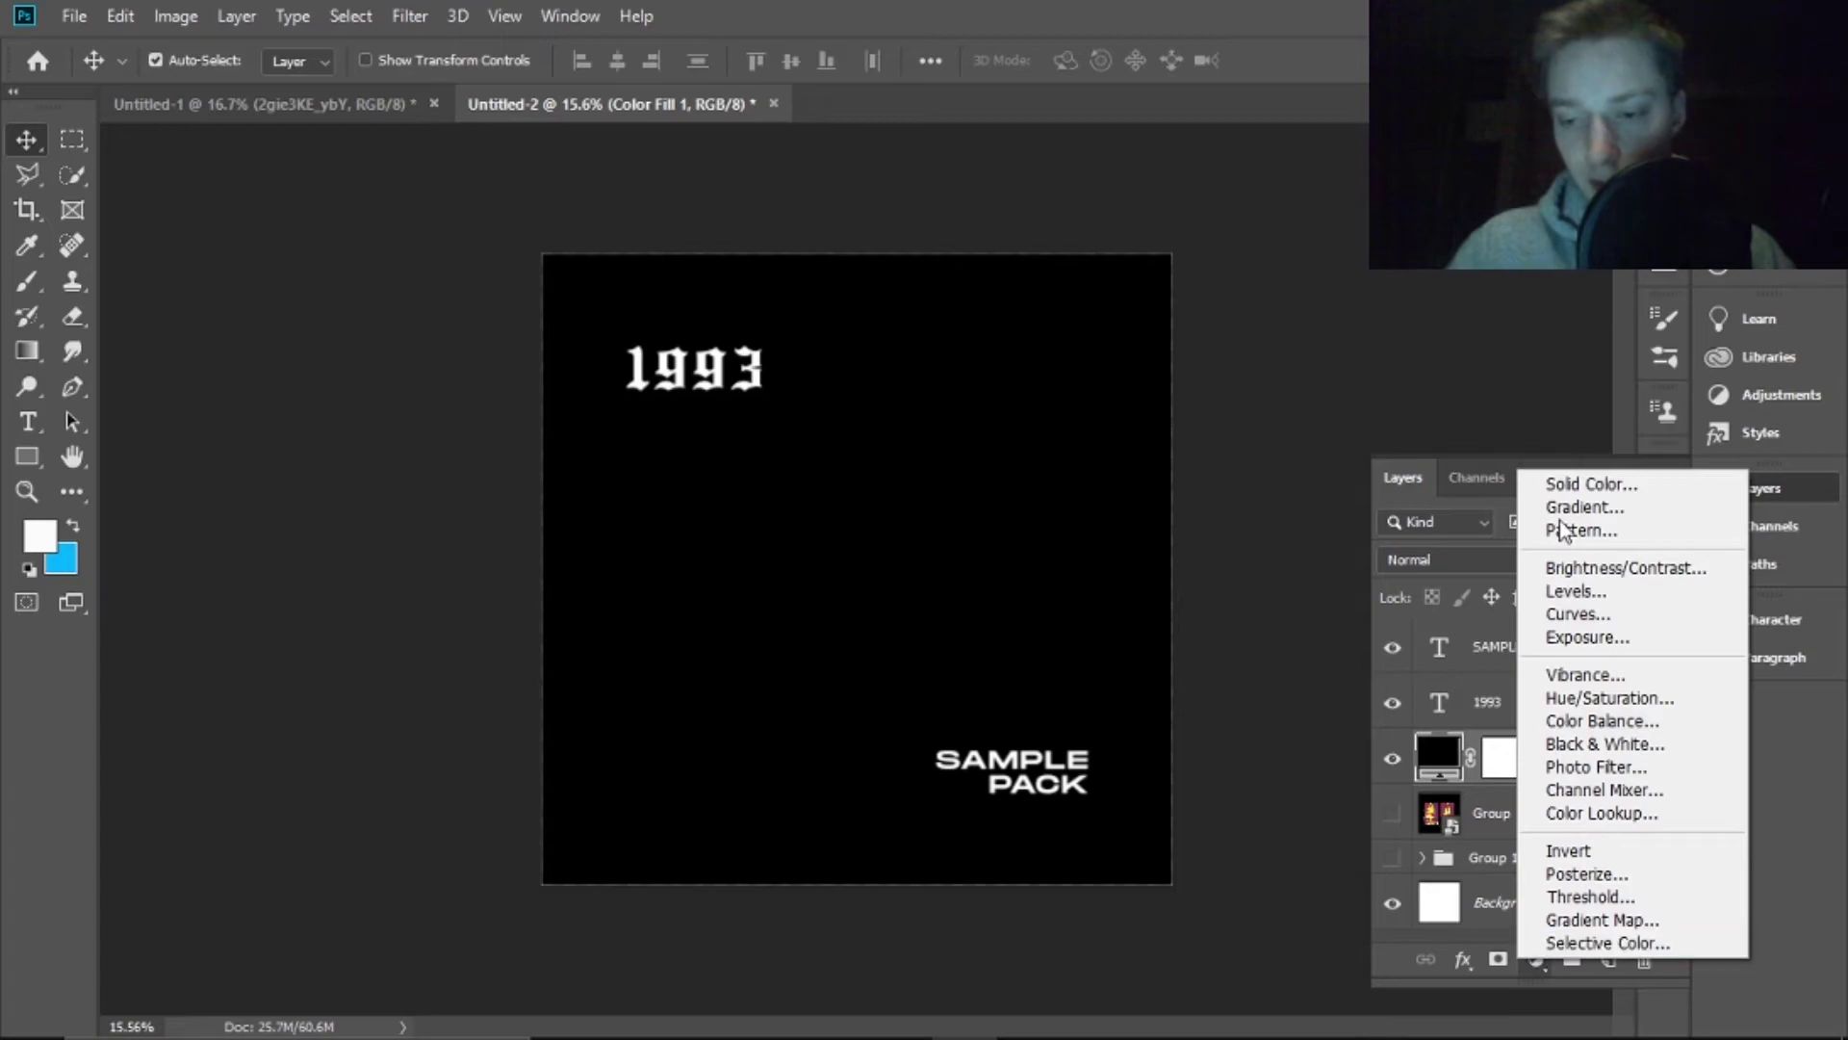
left_click(1564, 485)
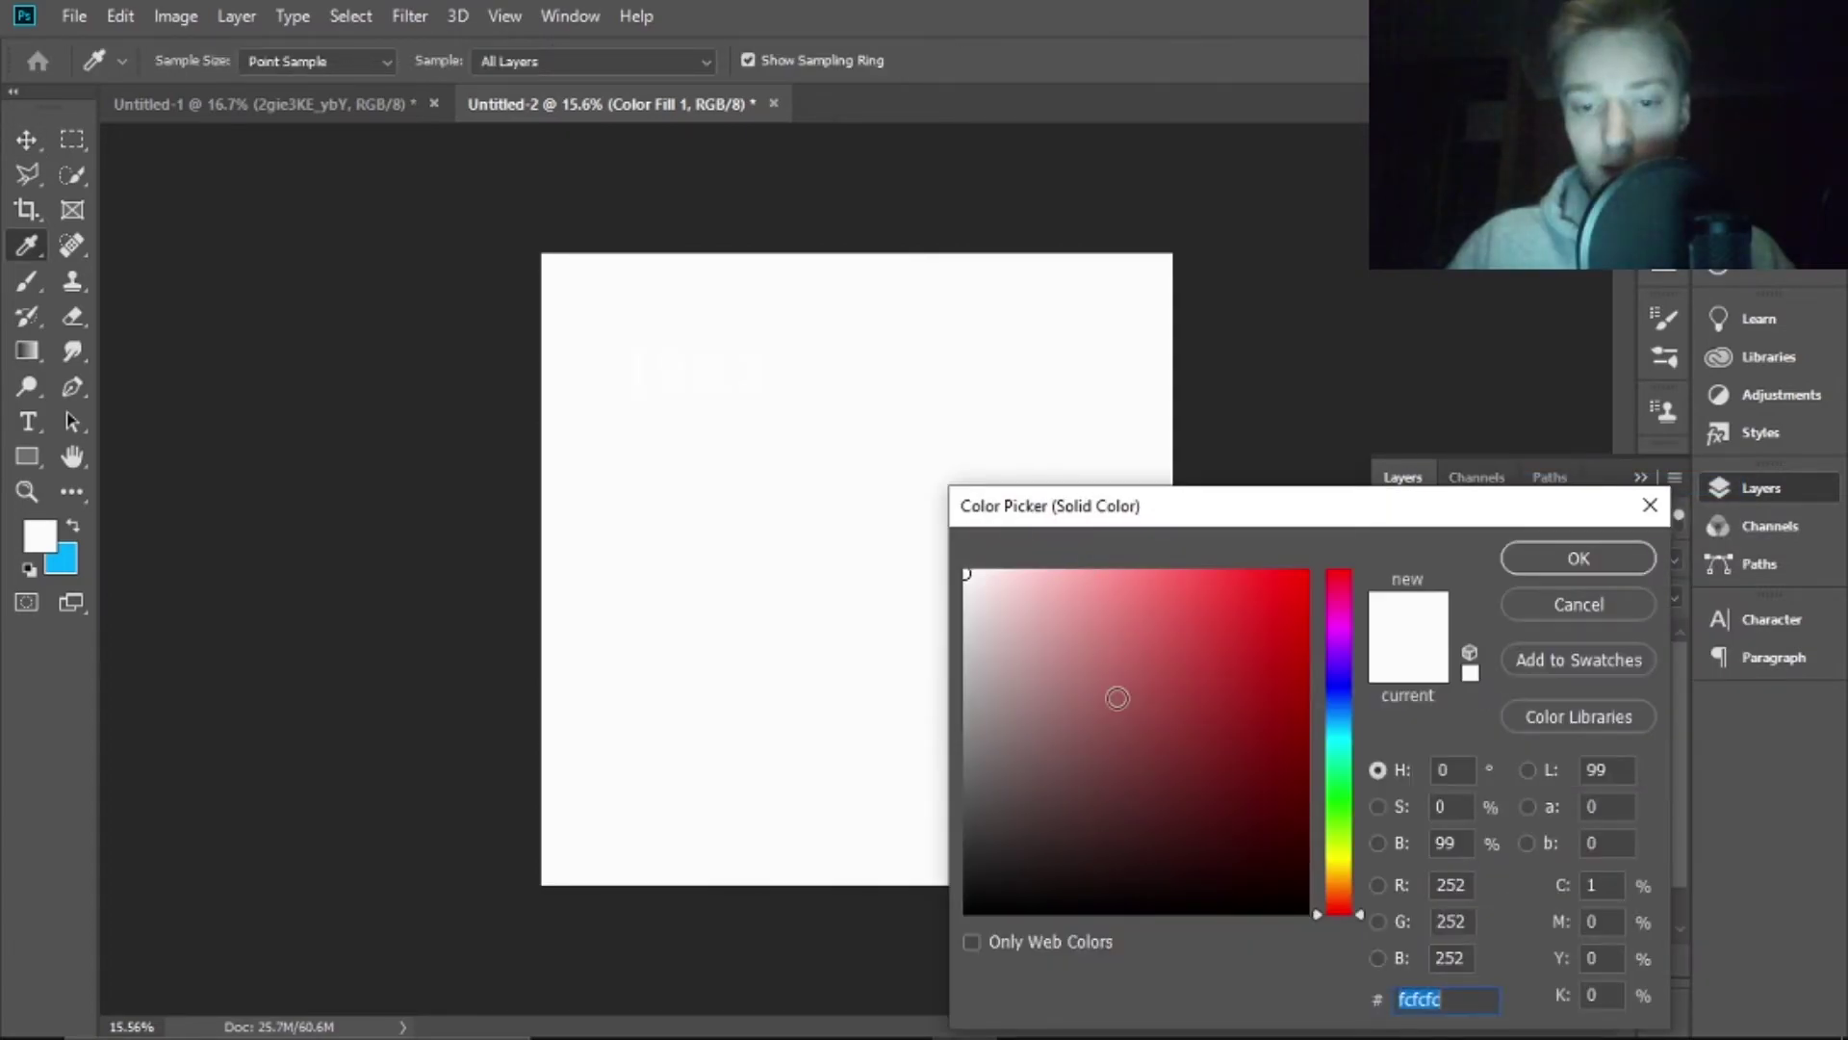
left_click(1633, 554)
left_click(75, 15)
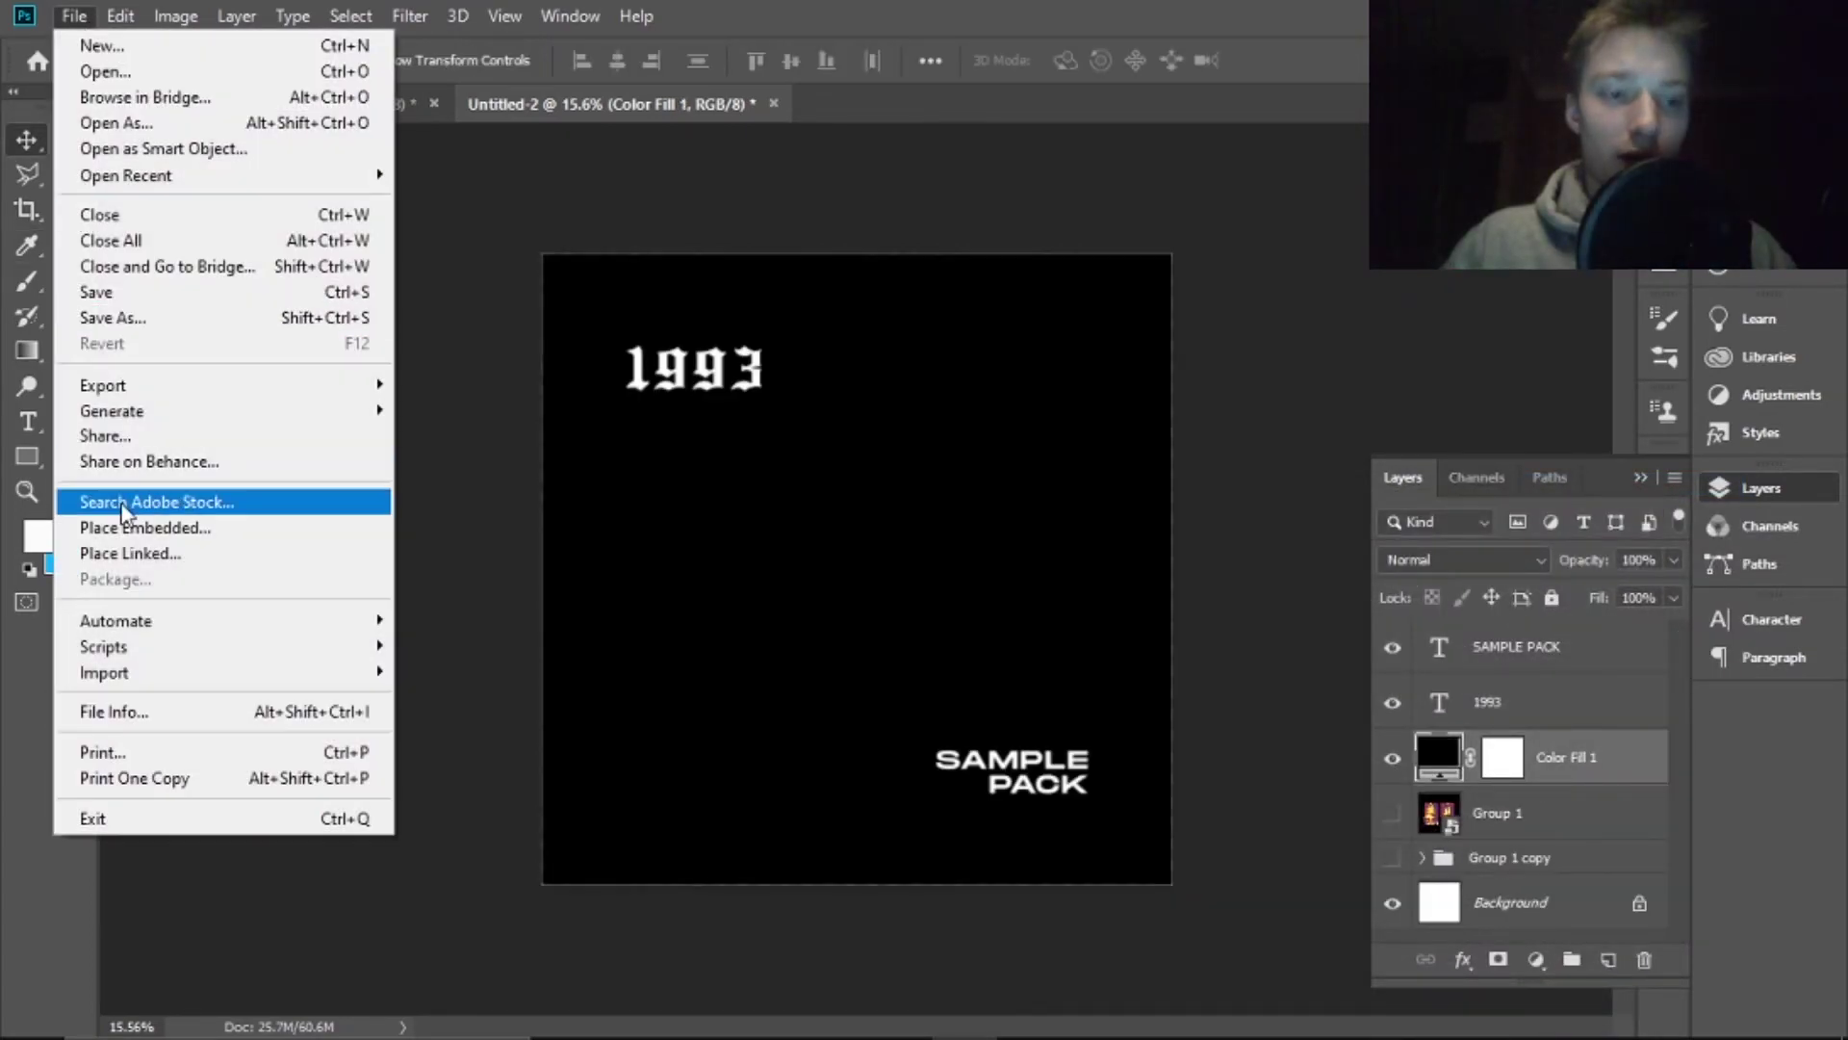
Quick-export the canvas as a PNG and create a new 3000×3000 px document
mouse_move(168, 385)
left_click(539, 385)
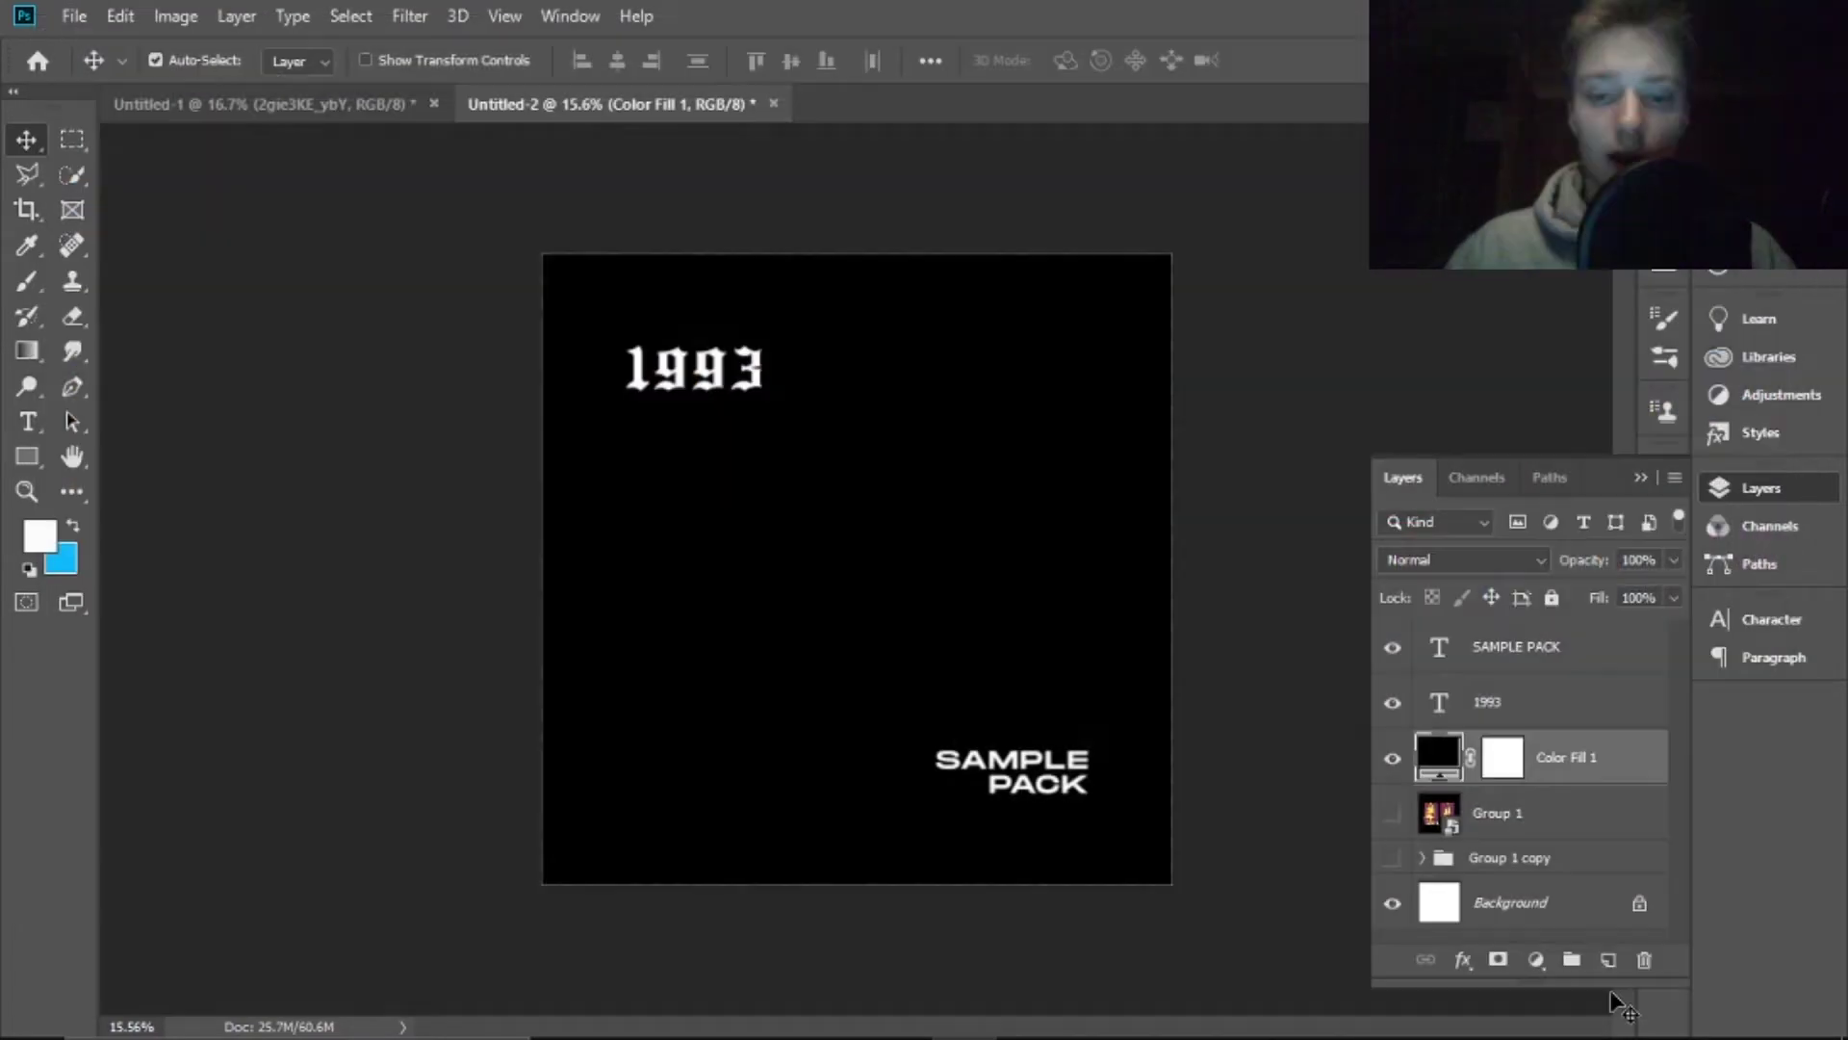
left_click(72, 16)
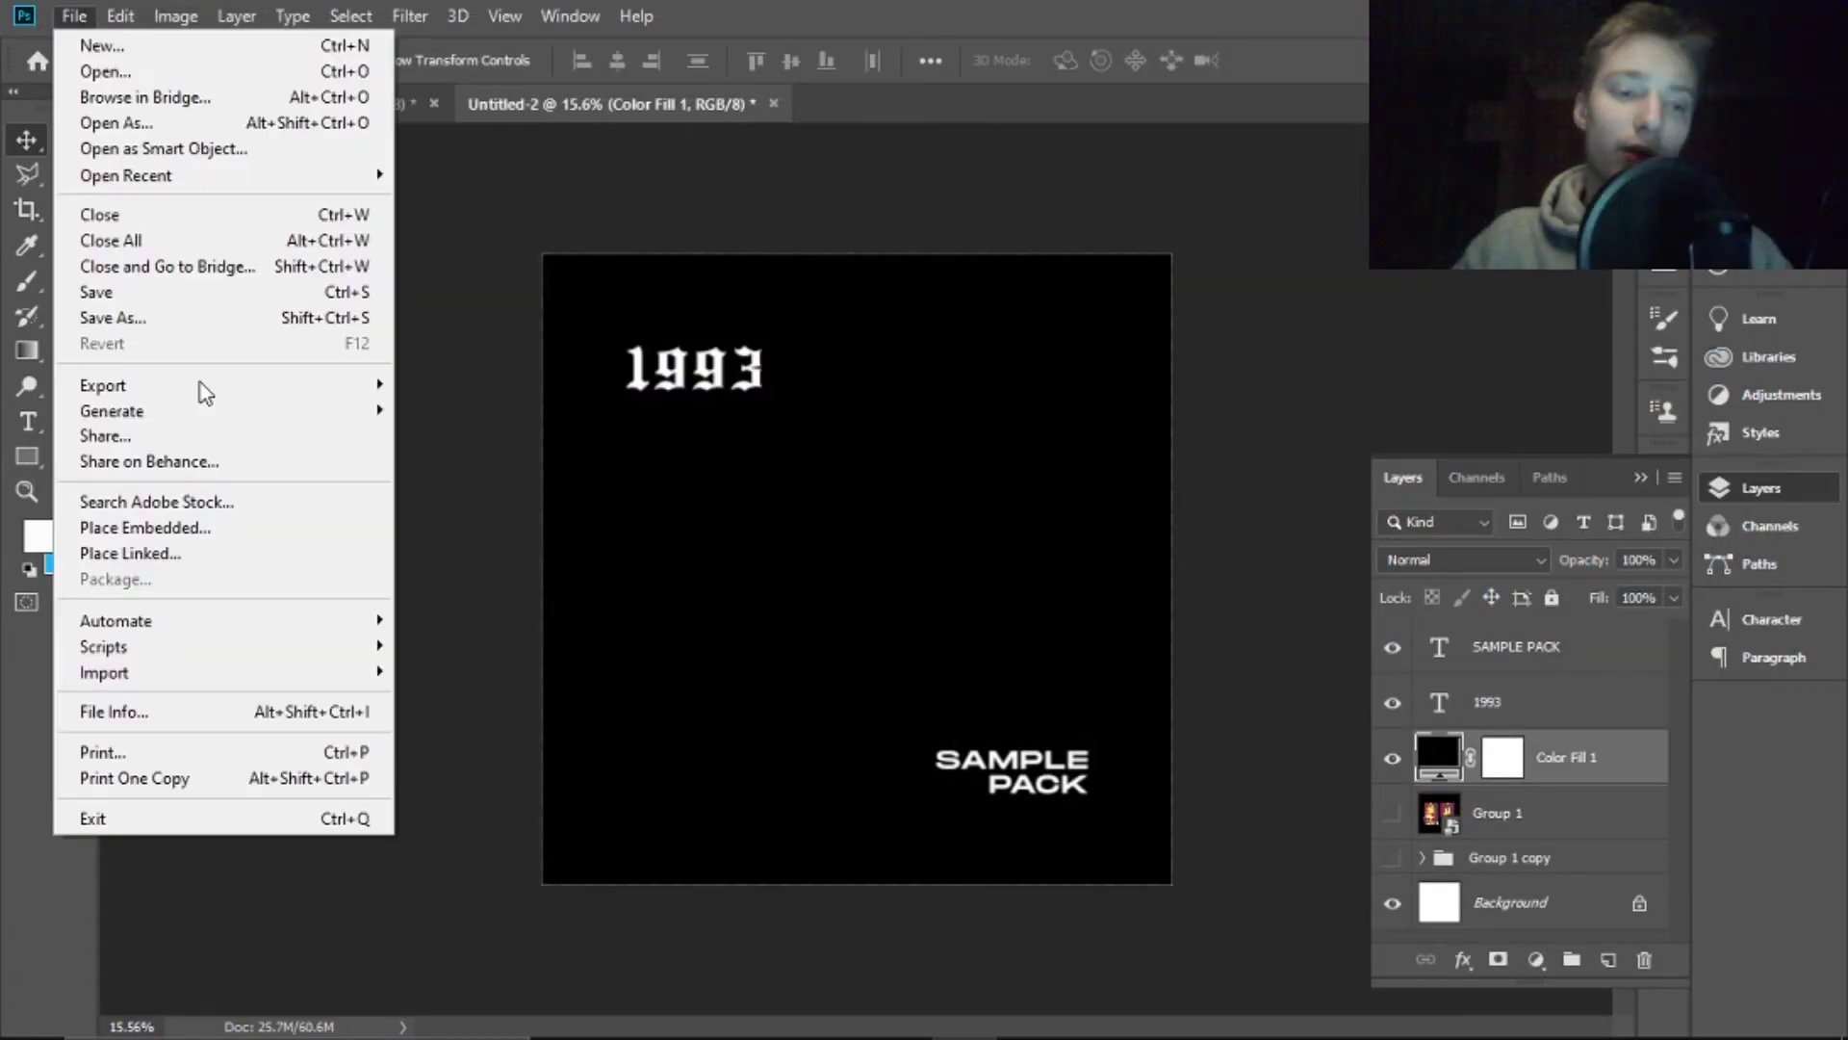
mouse_move(253, 400)
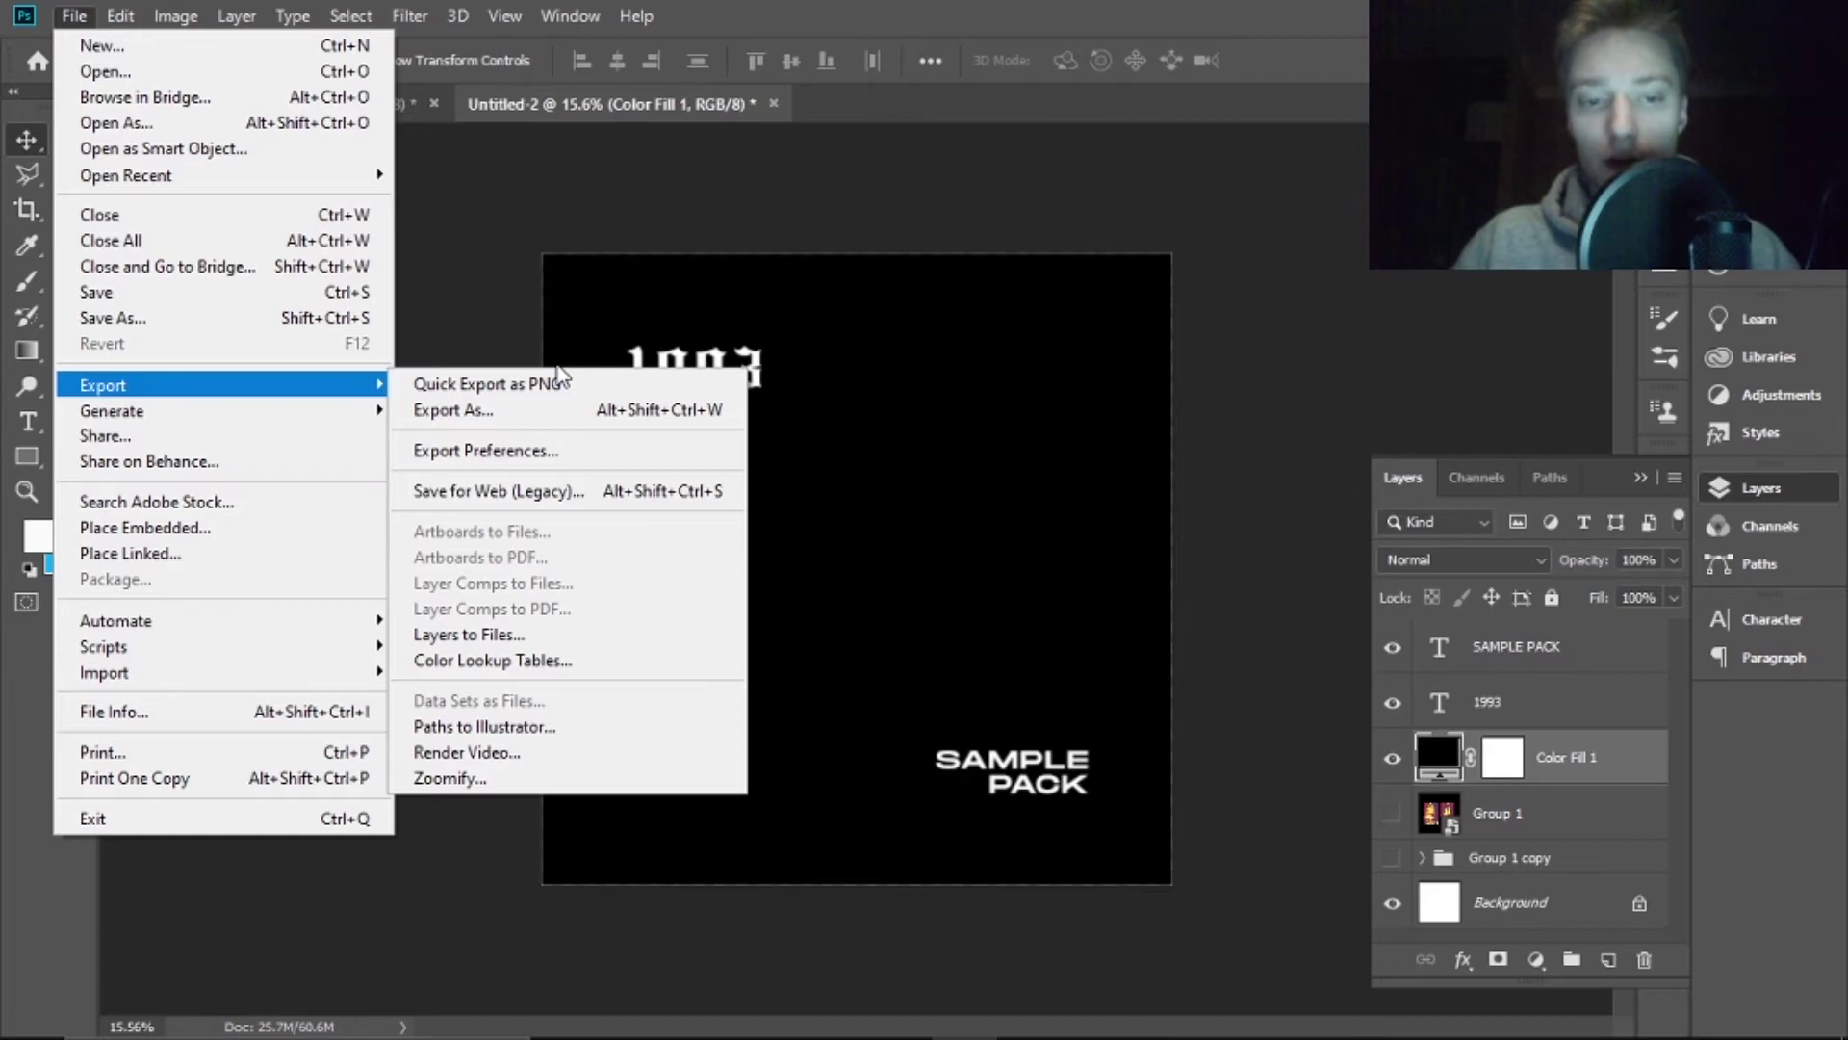
left_click(347, 50)
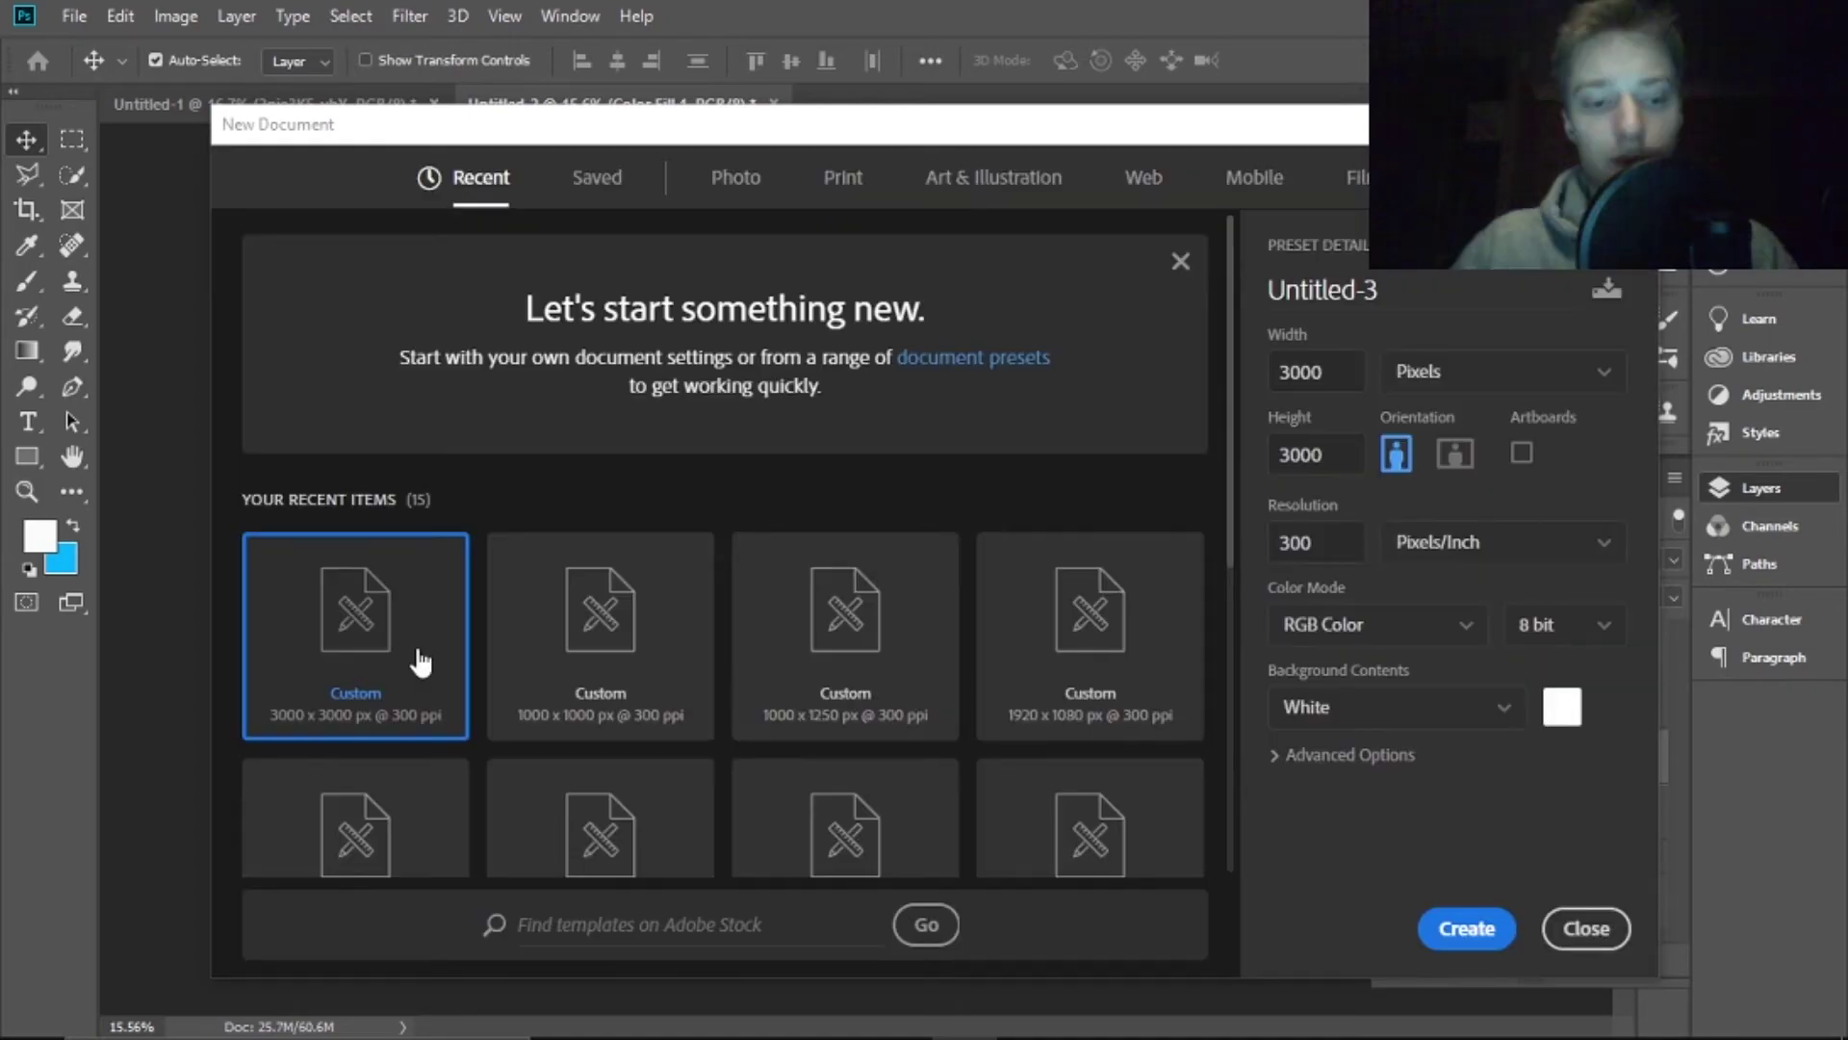
double_click(421, 662)
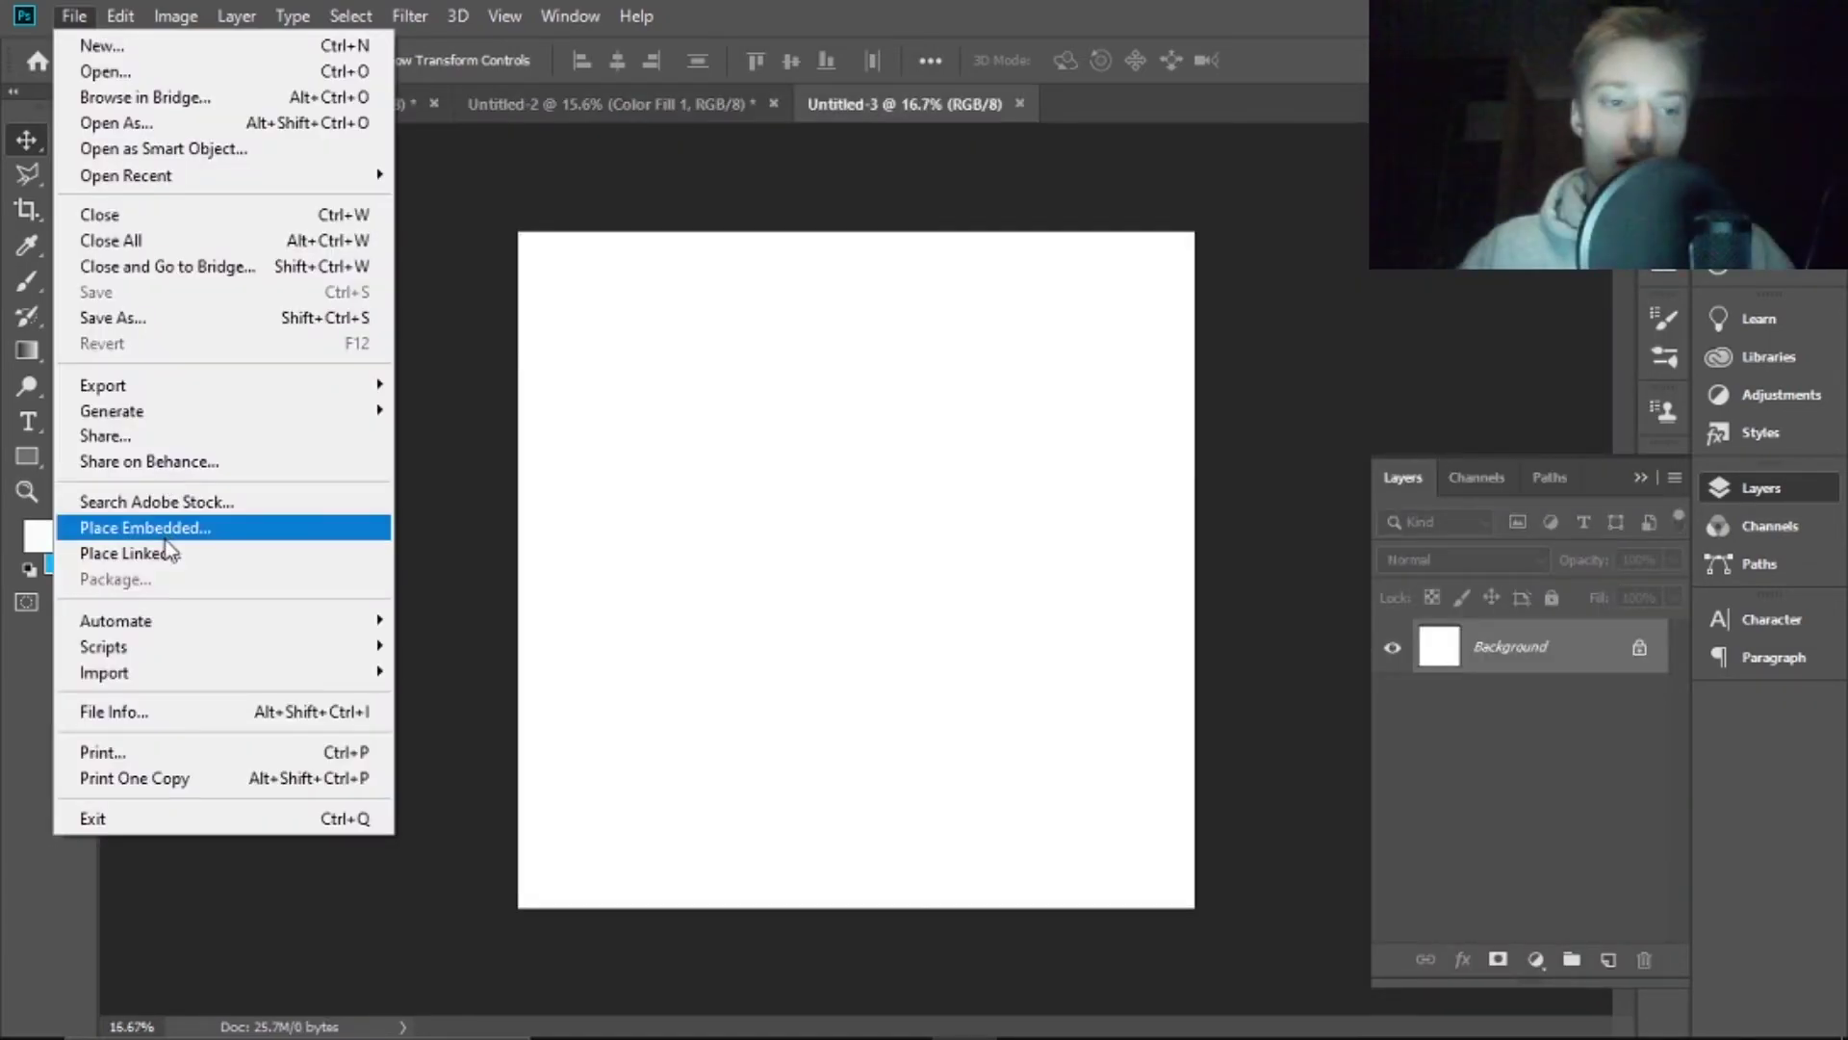
Place the txtxx image embedded into the new document
left_click(166, 539)
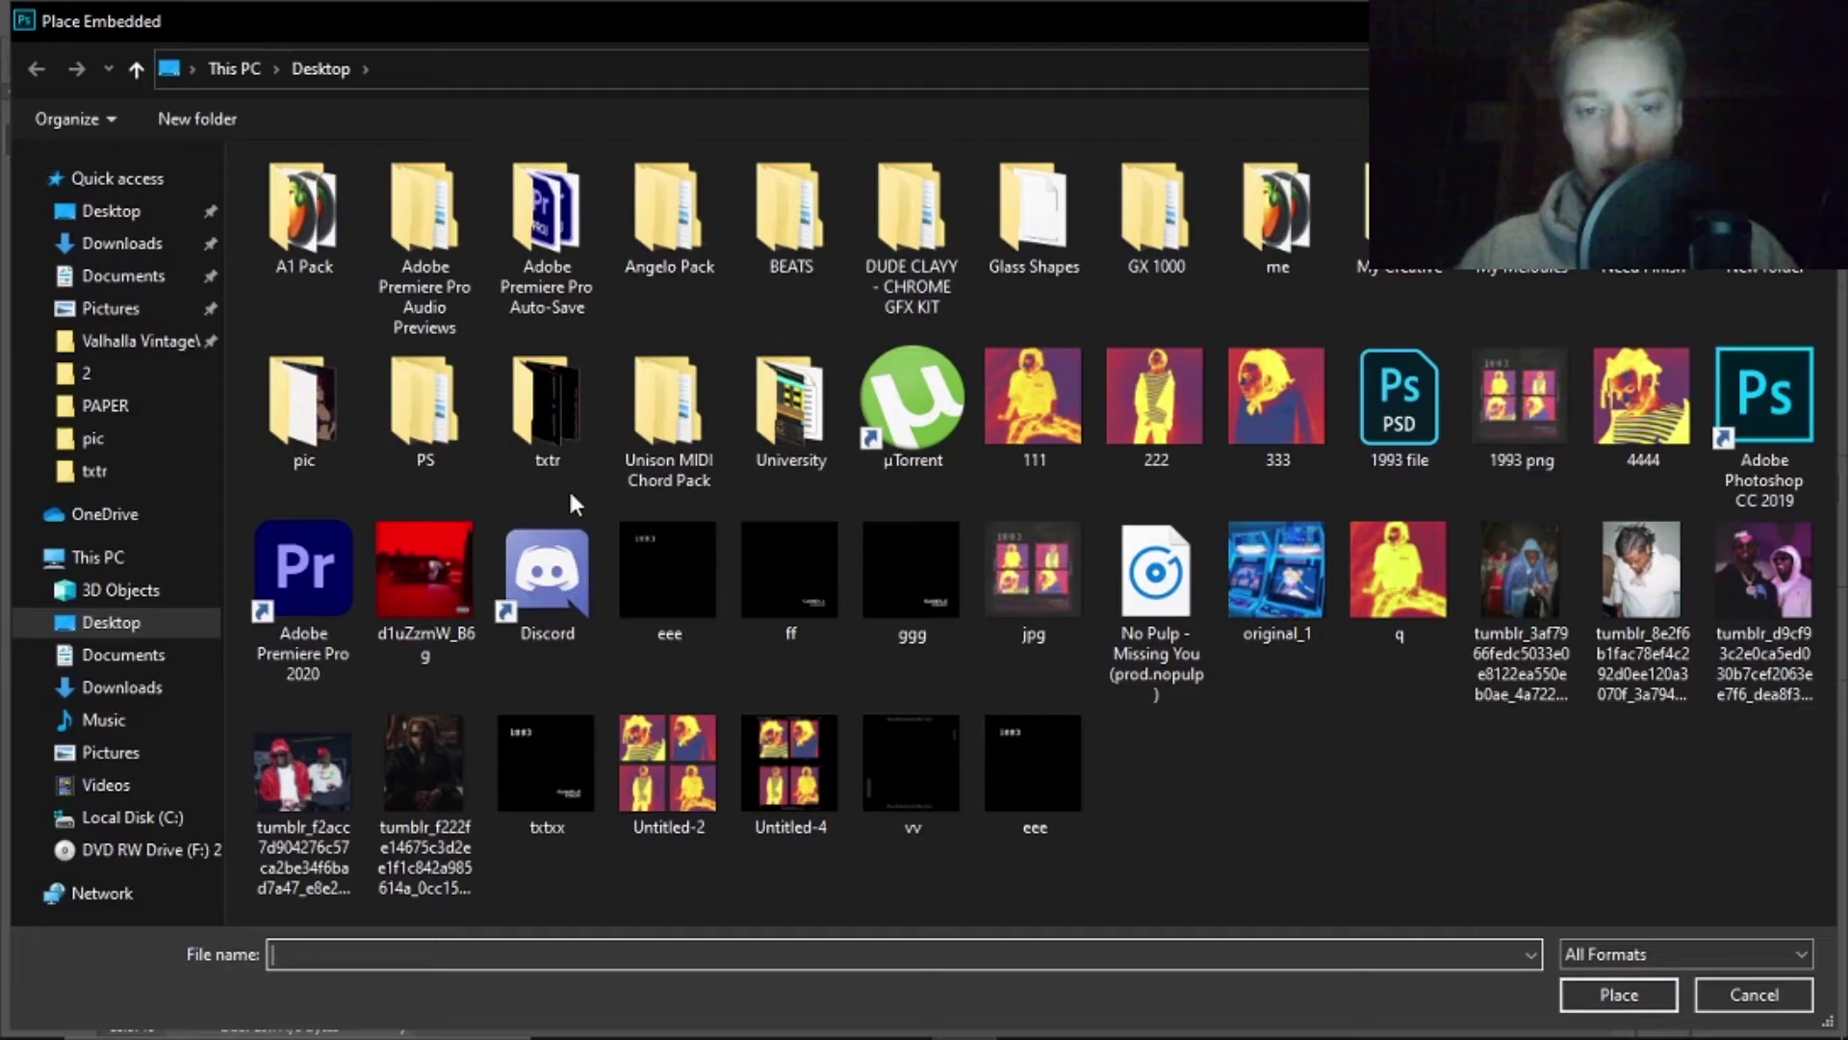
double_click(520, 765)
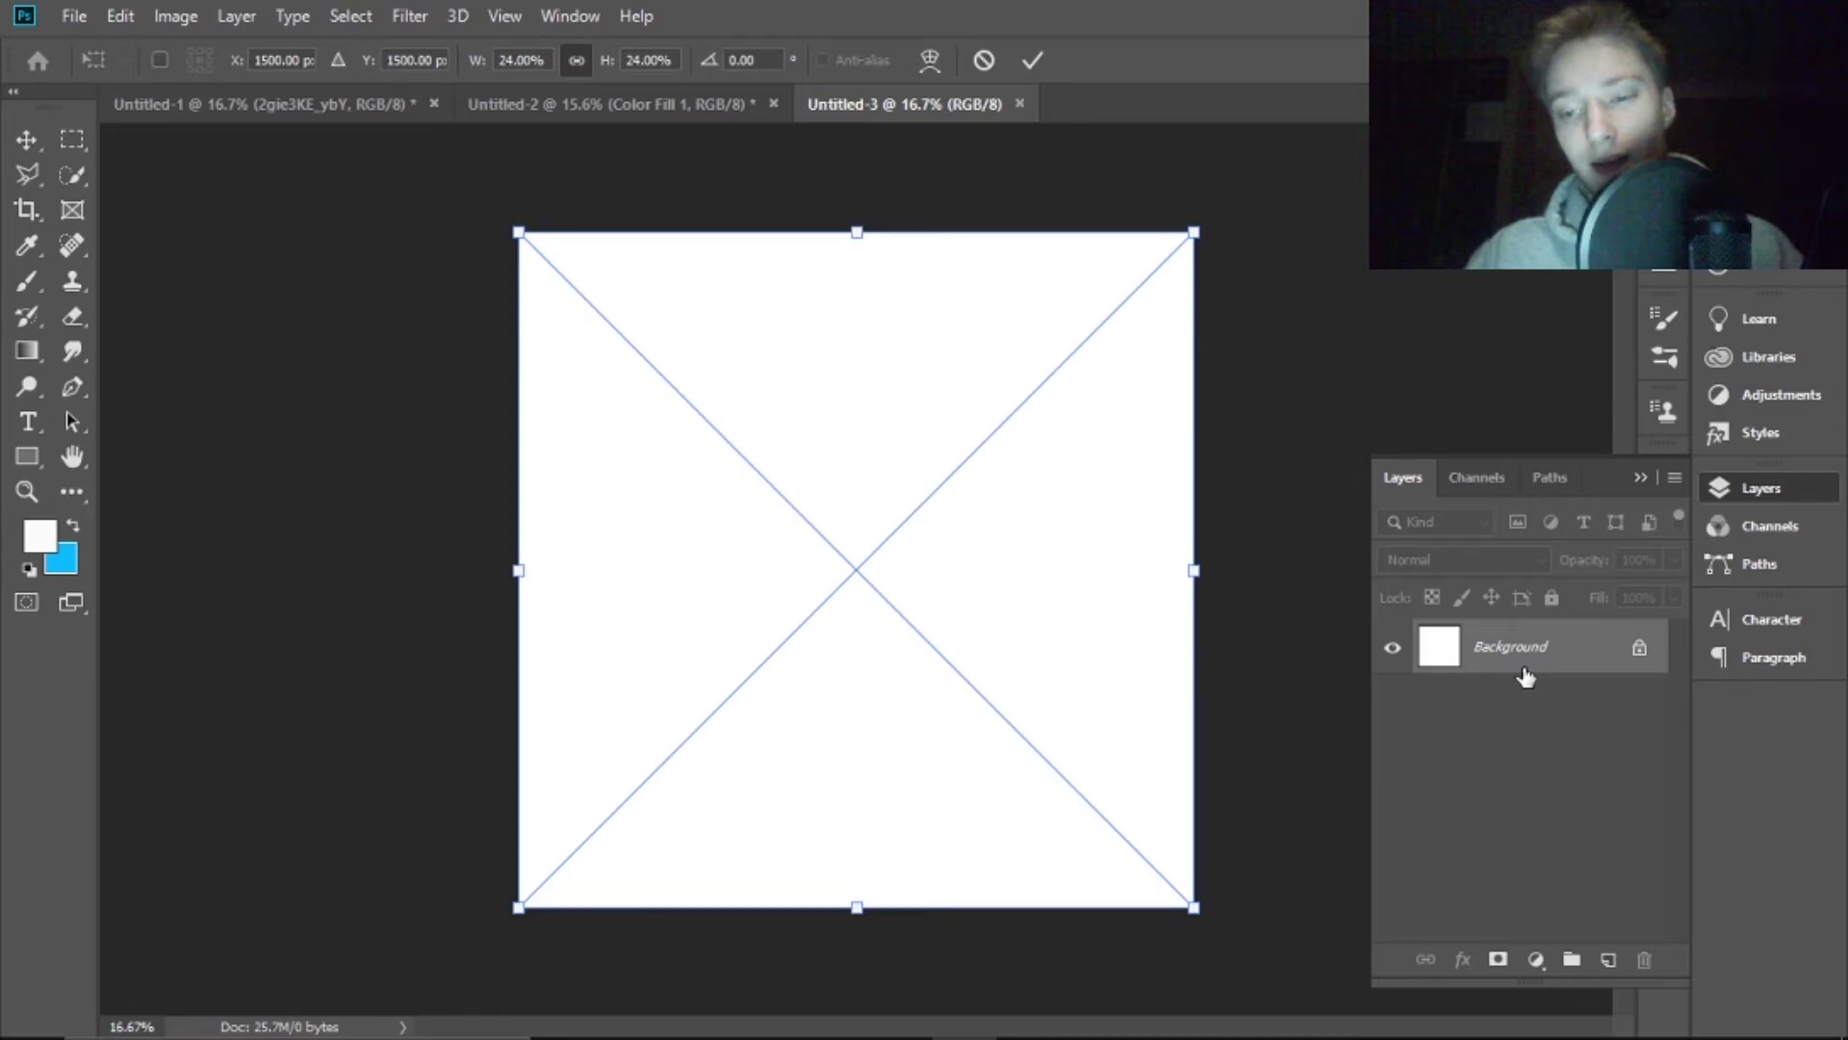
key("Return")
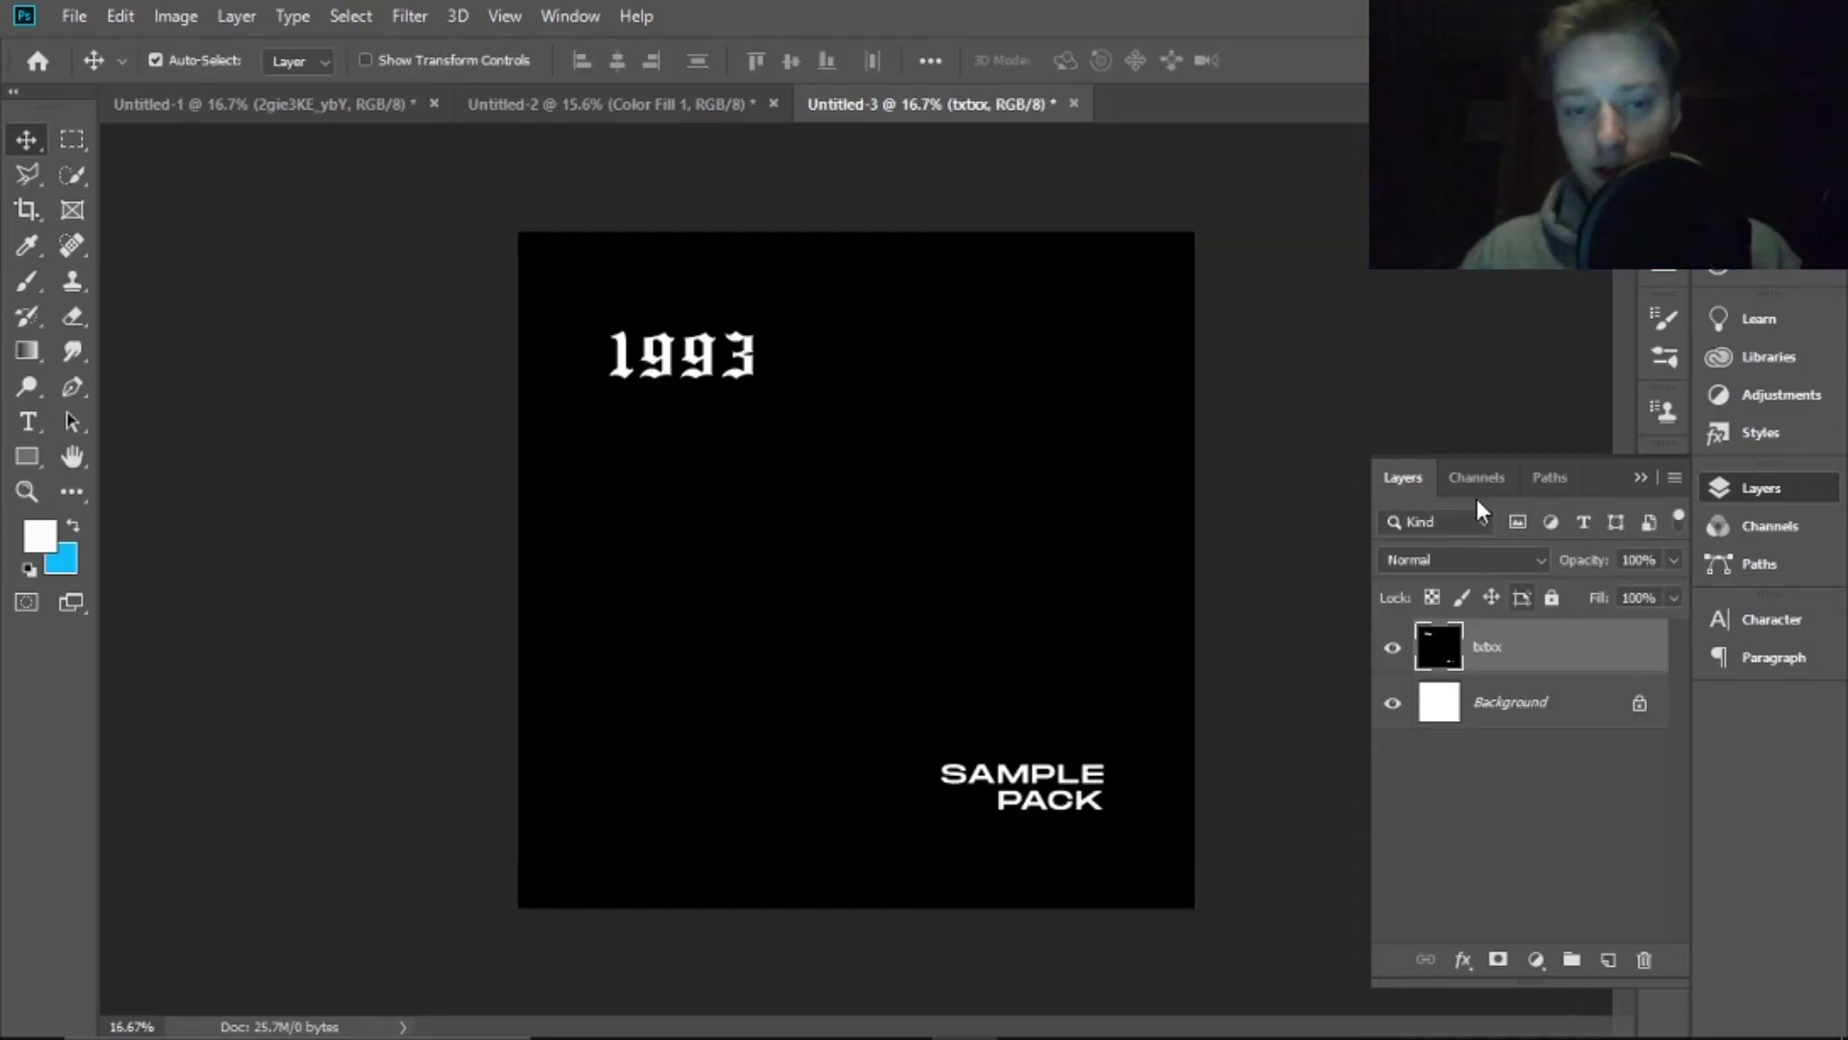
Apply a 17 px Field Blur to the text image
left_click(410, 16)
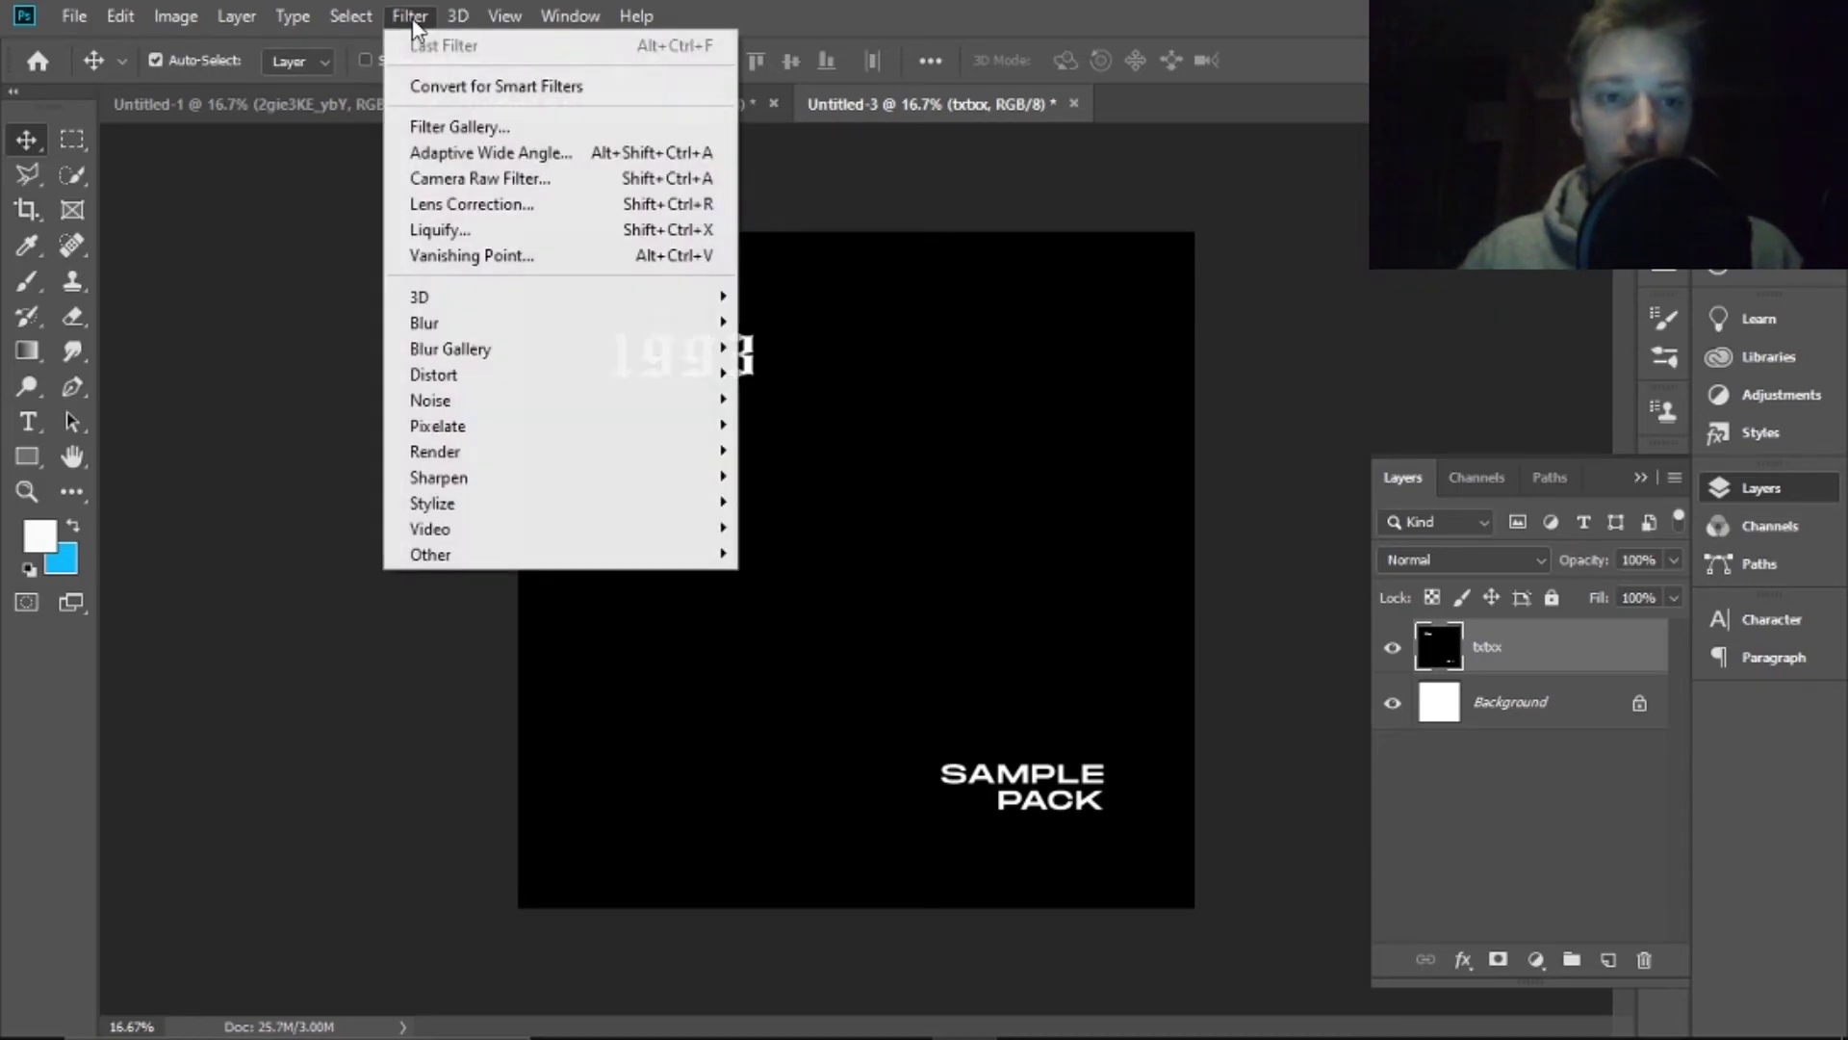
mouse_move(545, 355)
left_click(789, 348)
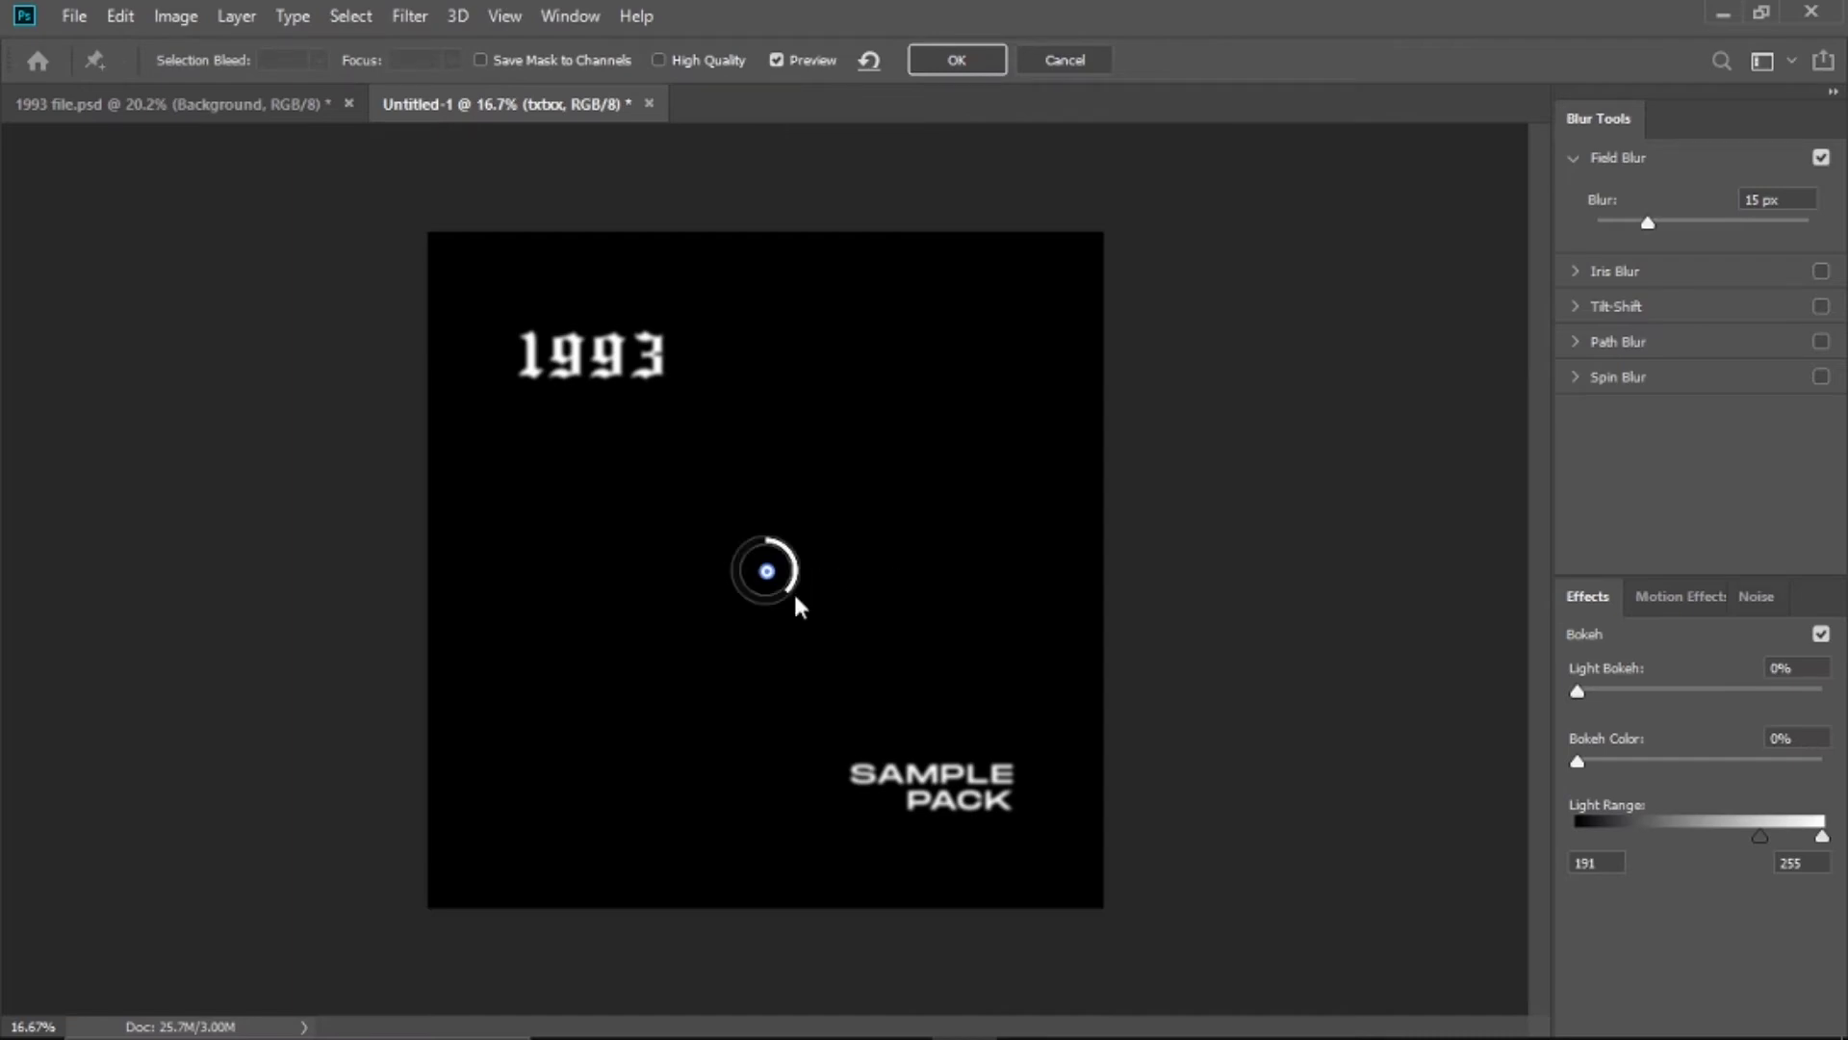
left_click_drag(782, 587, 776, 599)
left_click(944, 65)
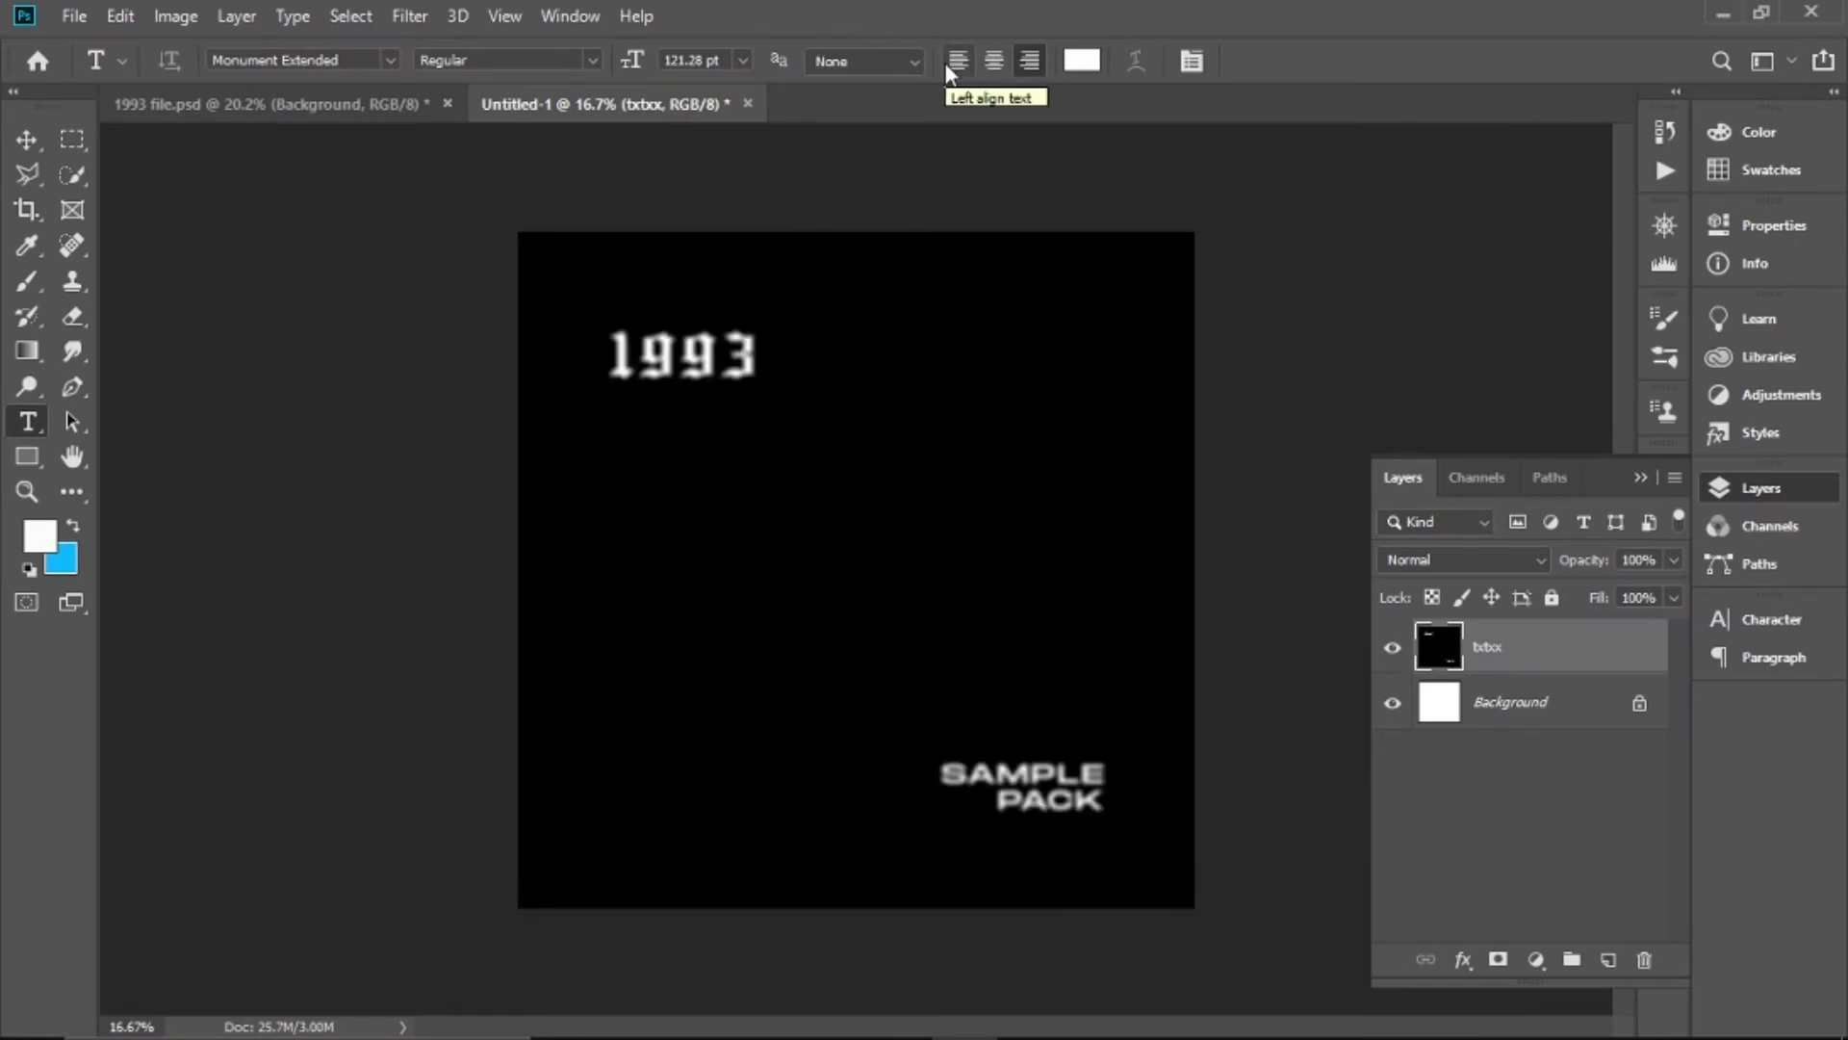
Add a Threshold adjustment layer set to level 157
left_click(1786, 396)
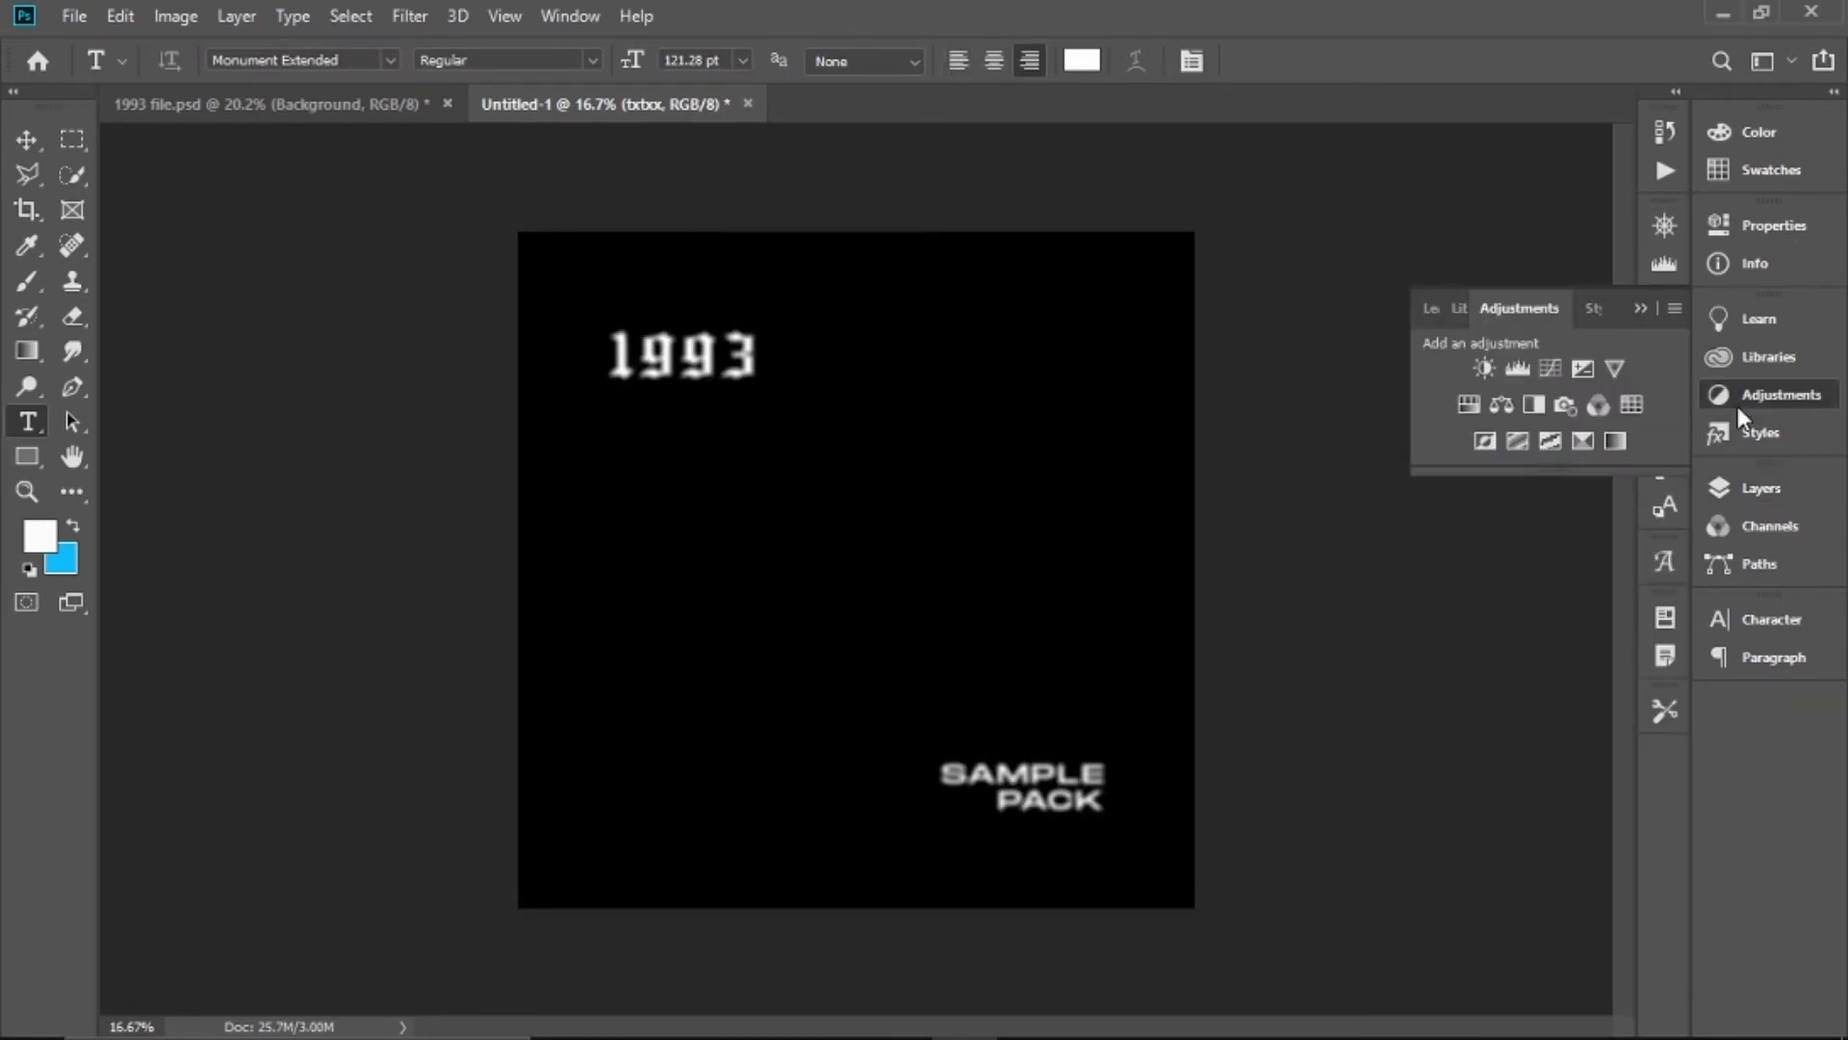
left_click(1552, 442)
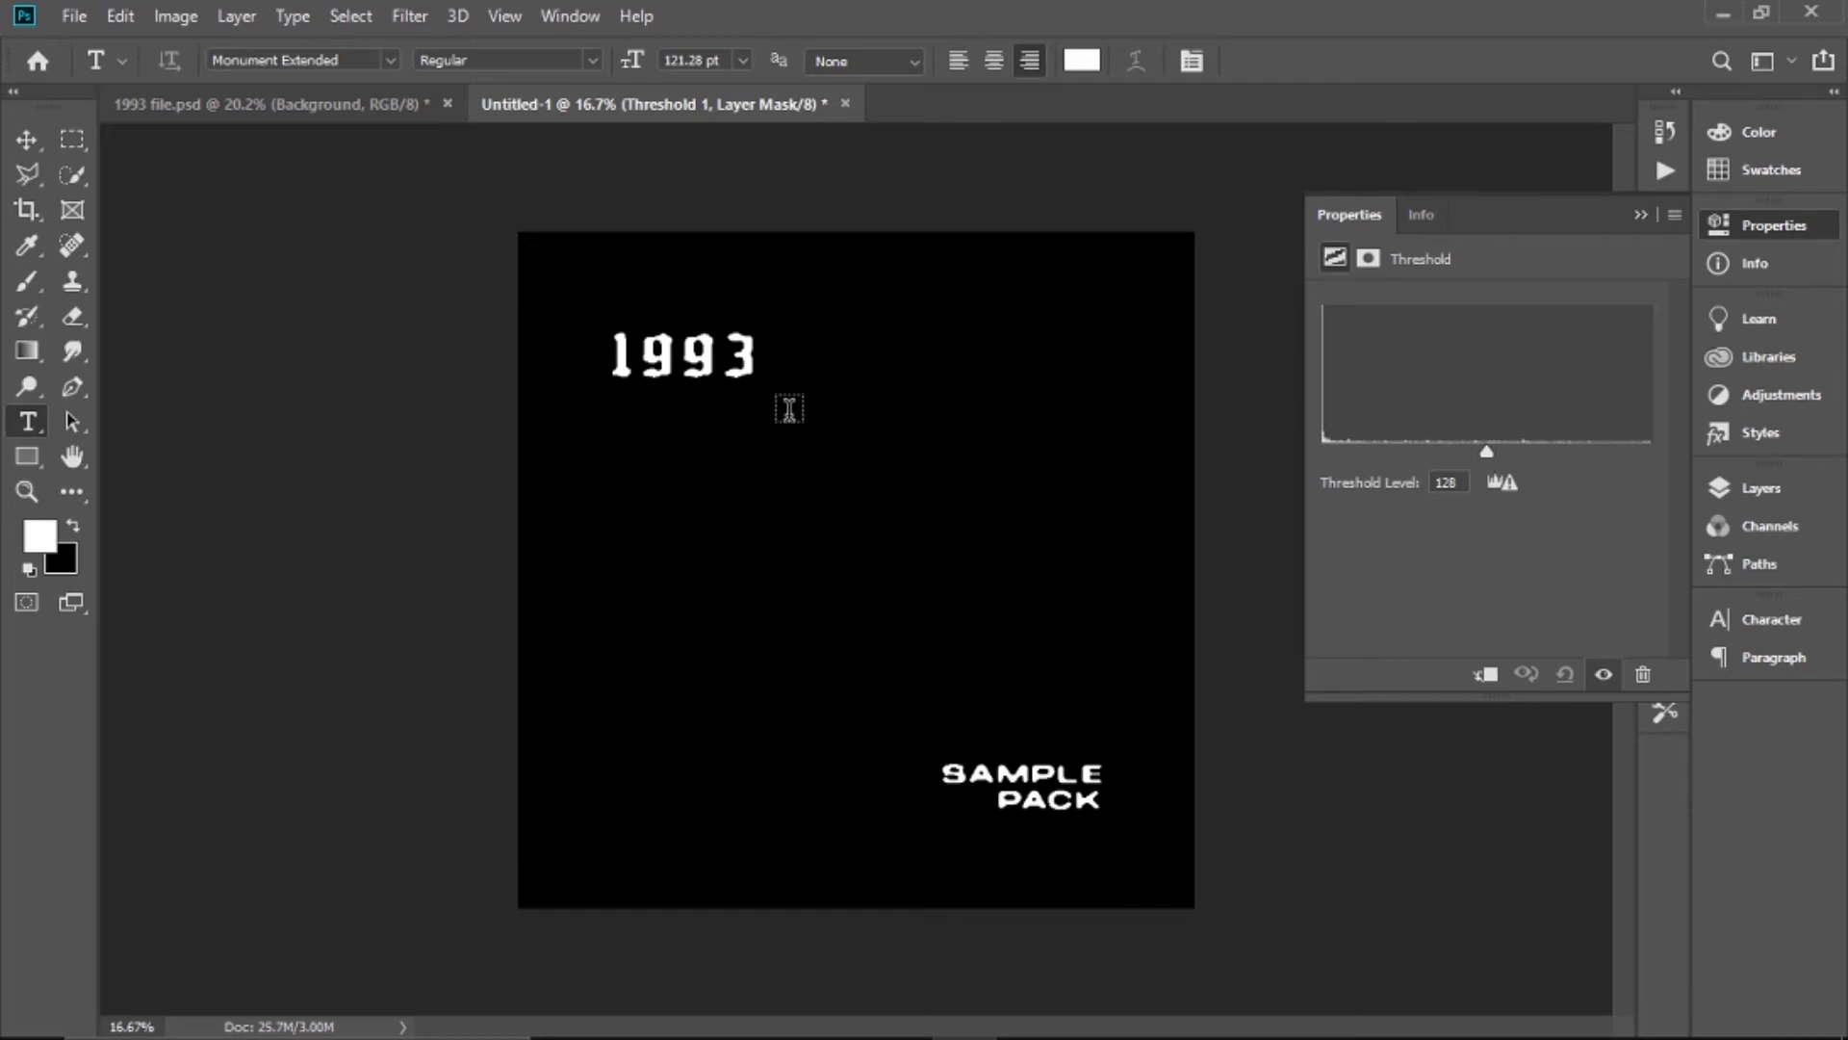
scroll(673, 392, "up", 5)
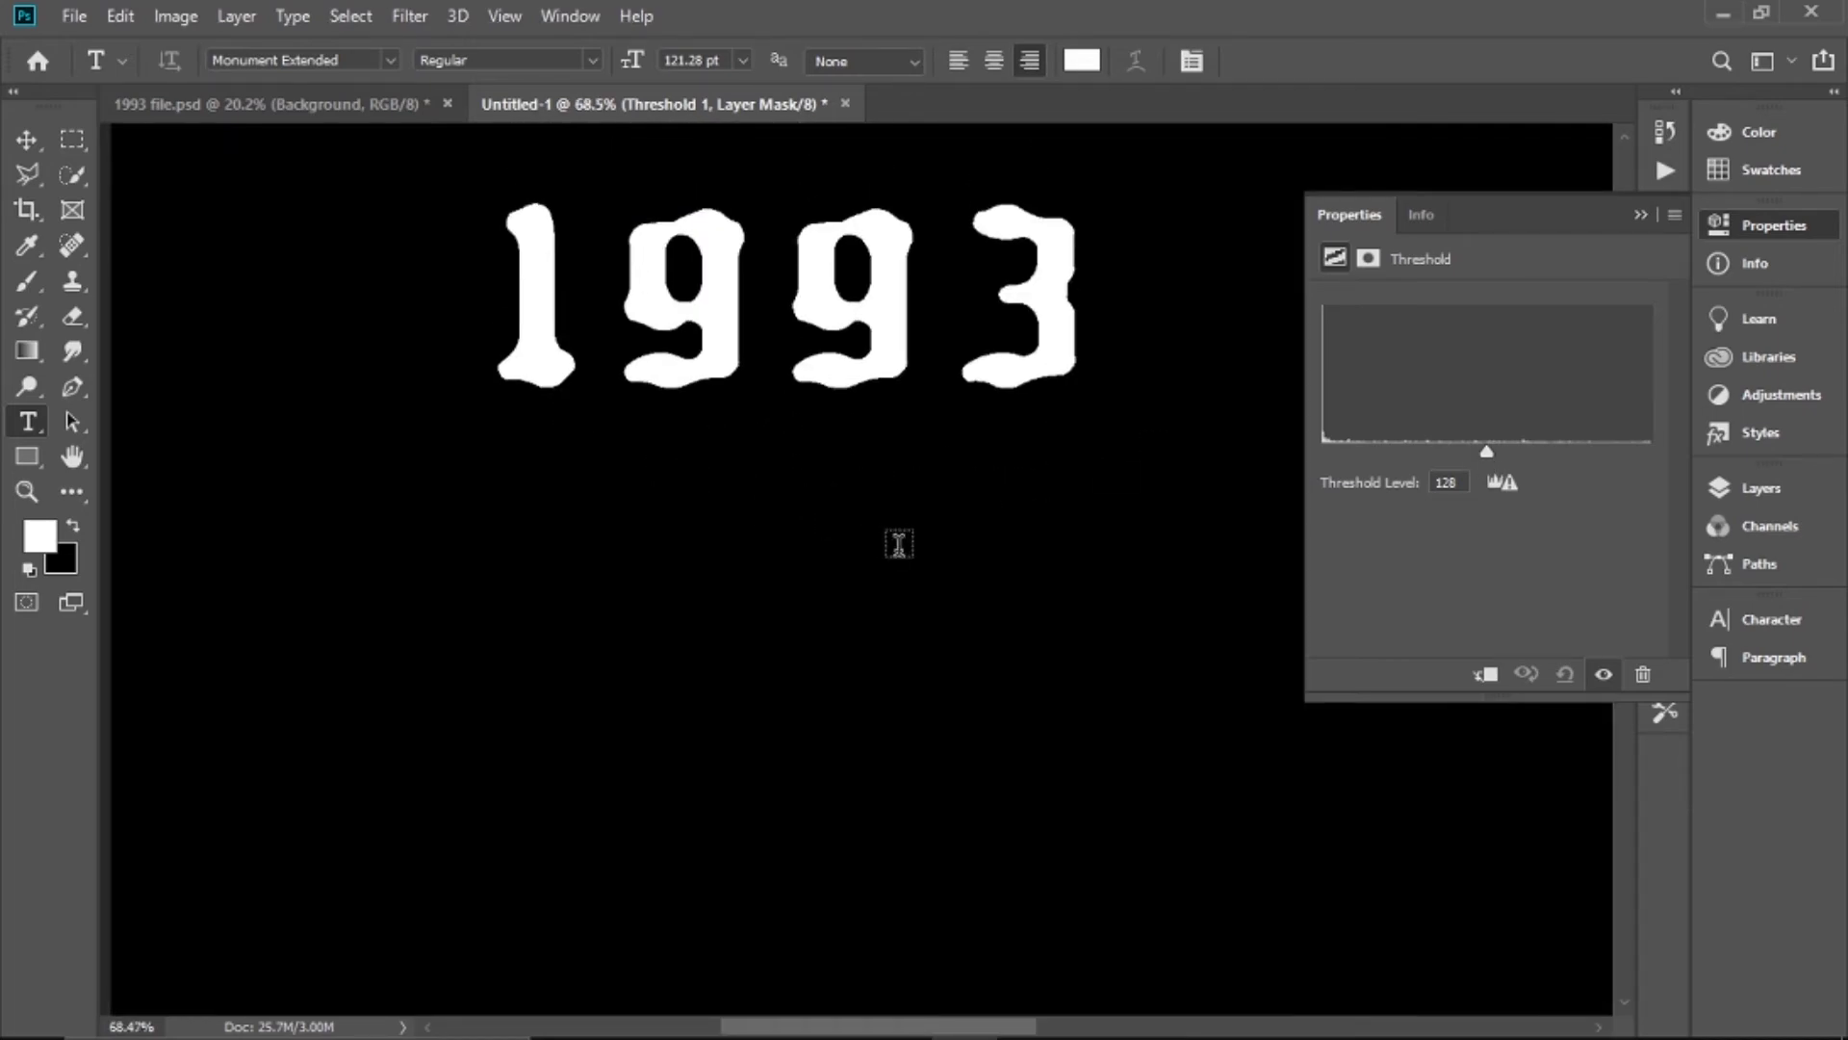
left_click_drag(1488, 455, 1567, 454)
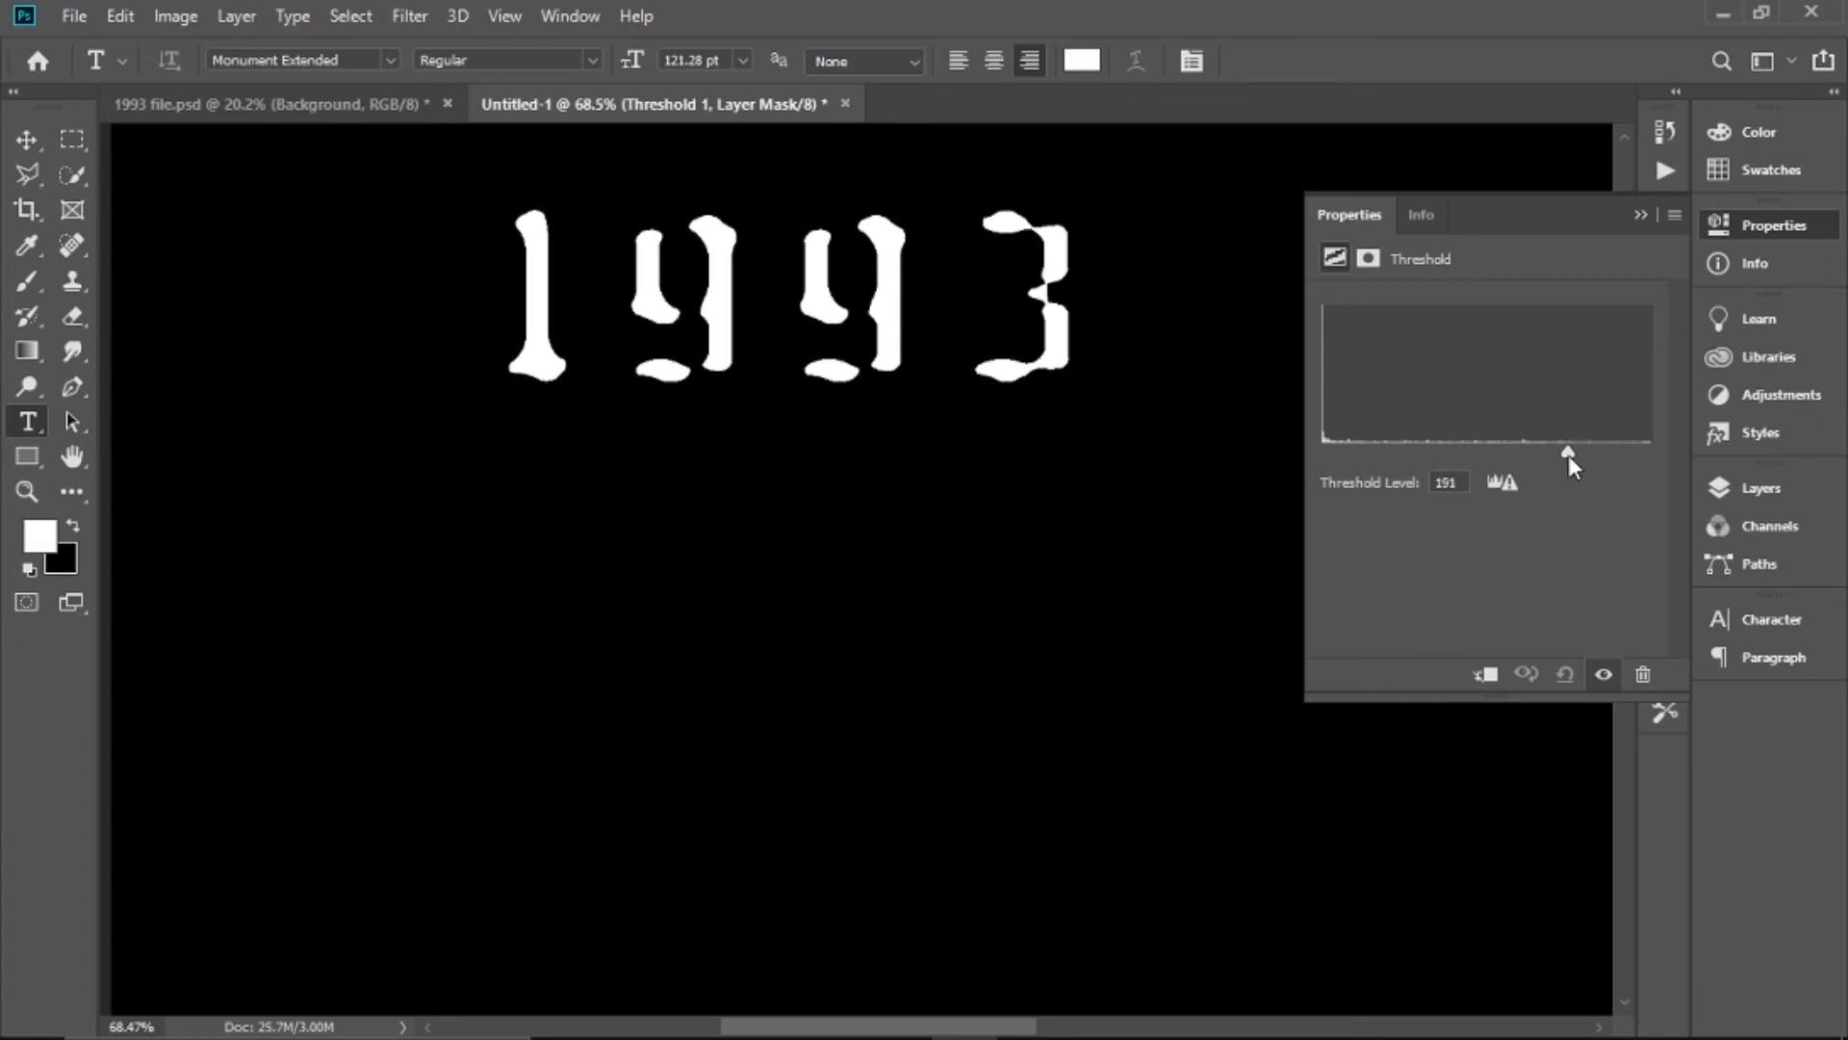
scroll(830, 525, "down", 5)
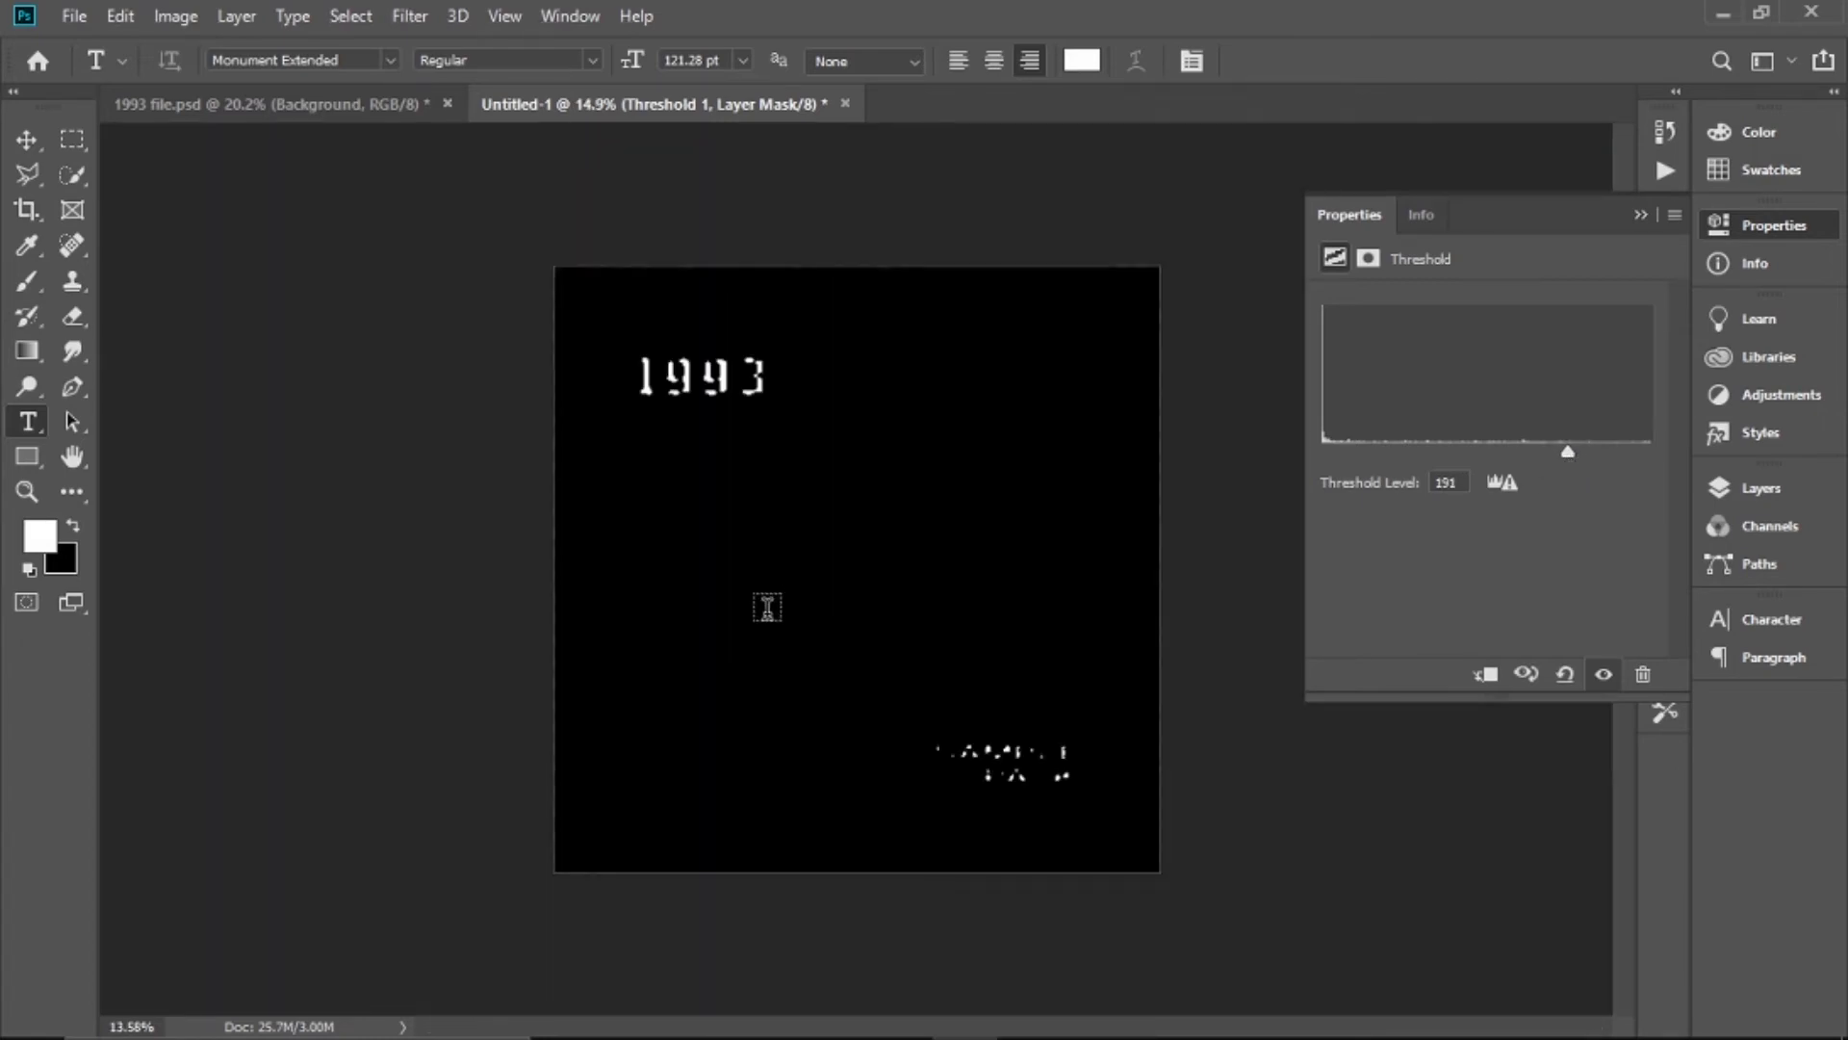
scroll(1092, 809, "up", 5)
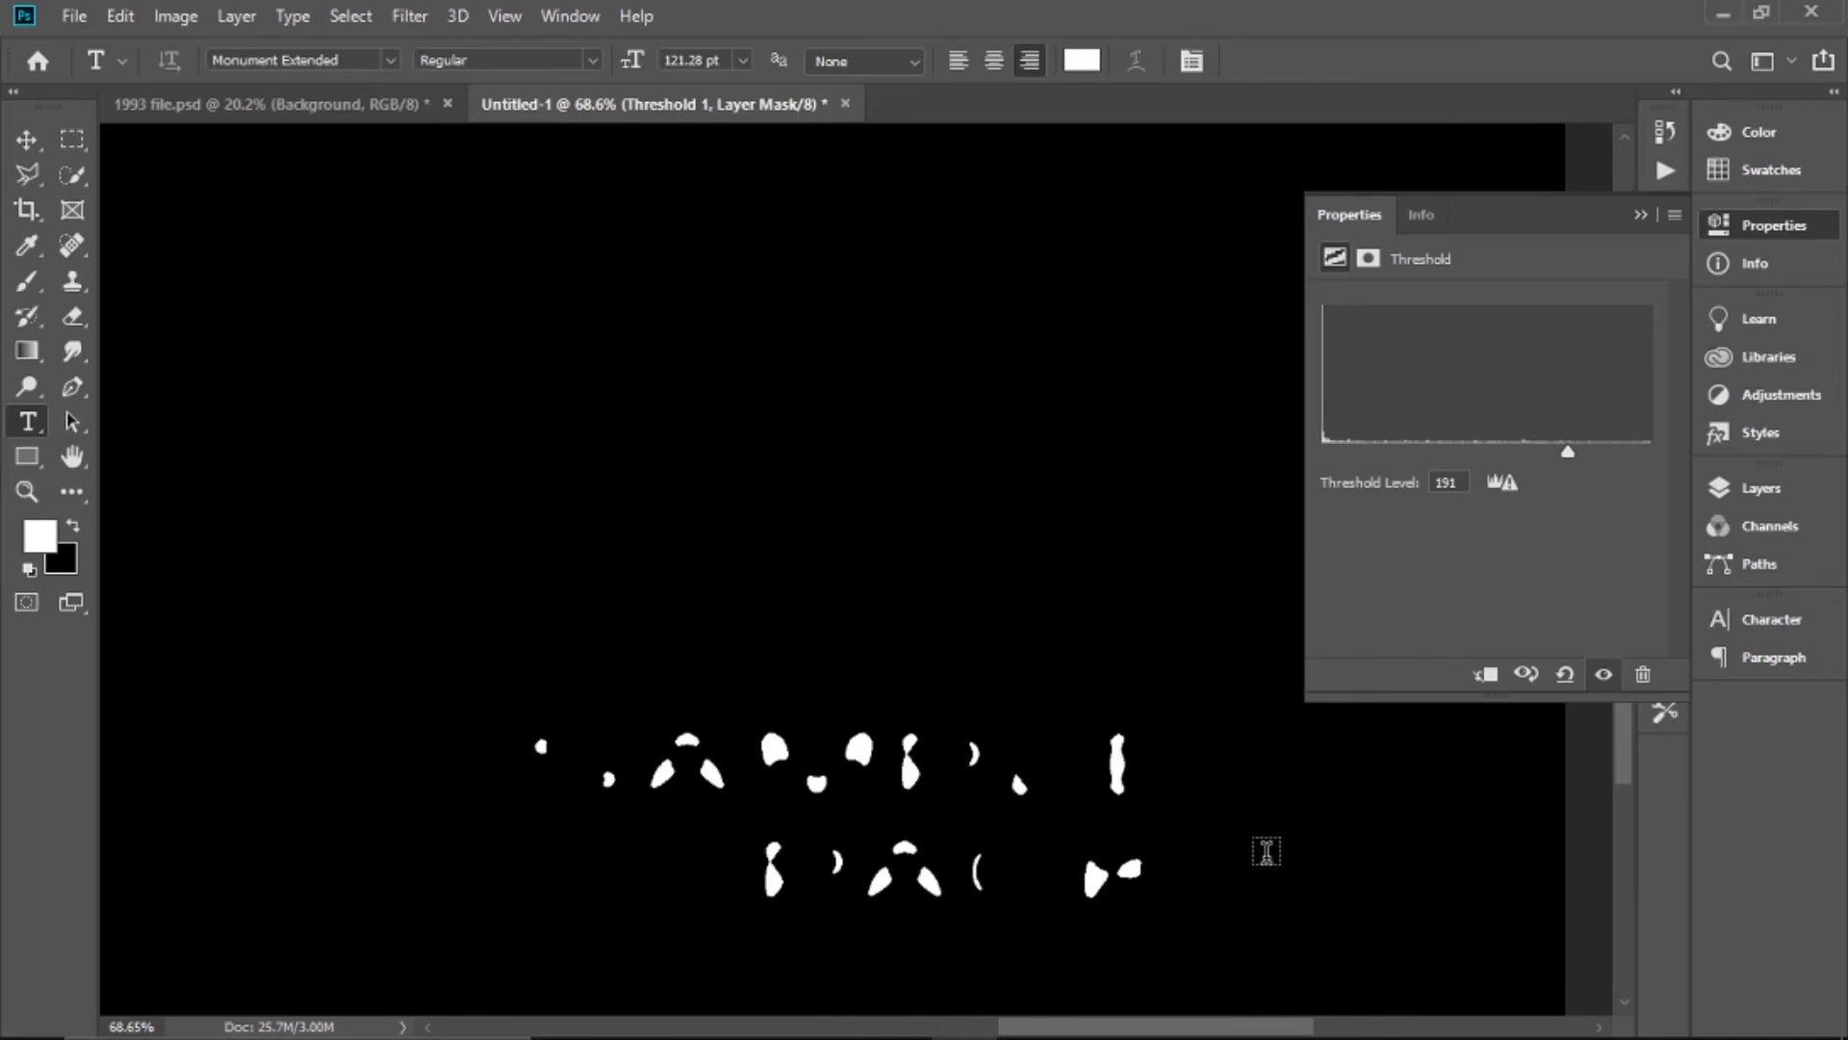
mouse_move(1564, 450)
left_mouse_down()
mouse_move(1511, 448)
mouse_move(1527, 448)
left_mouse_up()
scroll(623, 508, "down", 5)
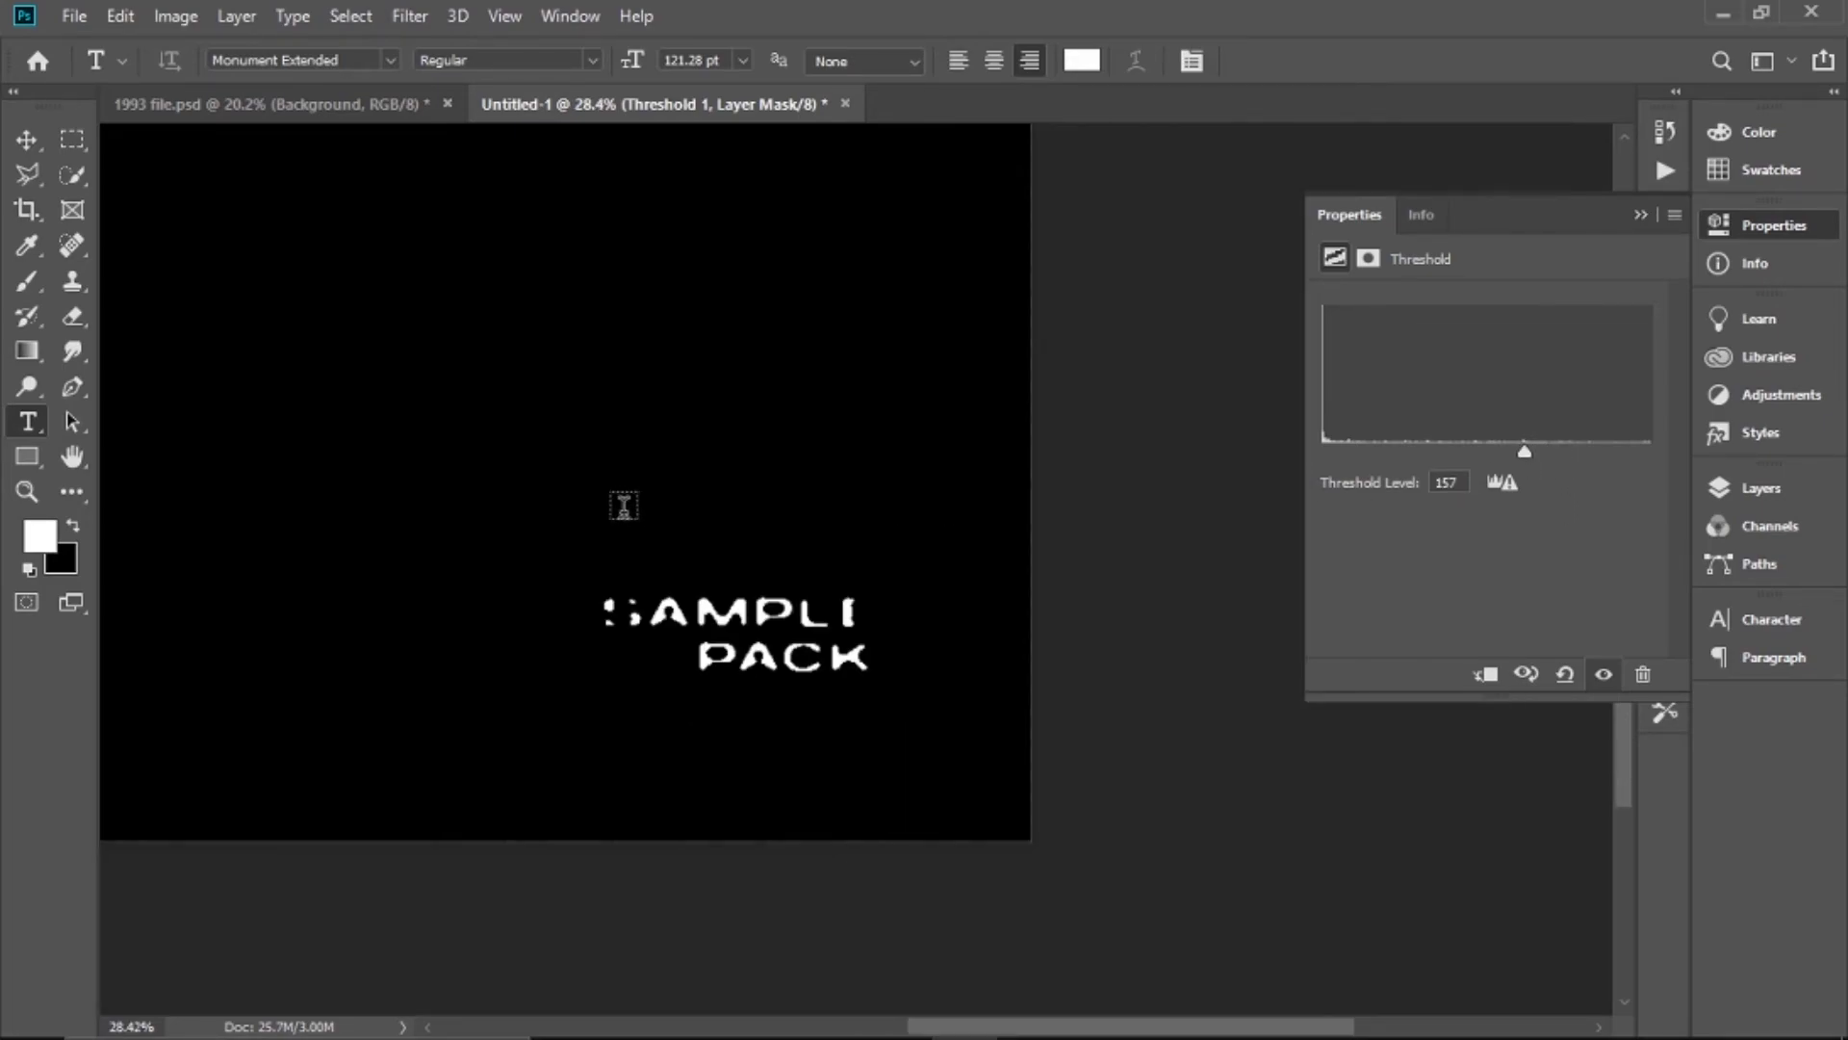
scroll(528, 495, "up", 2)
scroll(714, 446, "up", 3)
scroll(594, 437, "up", 2)
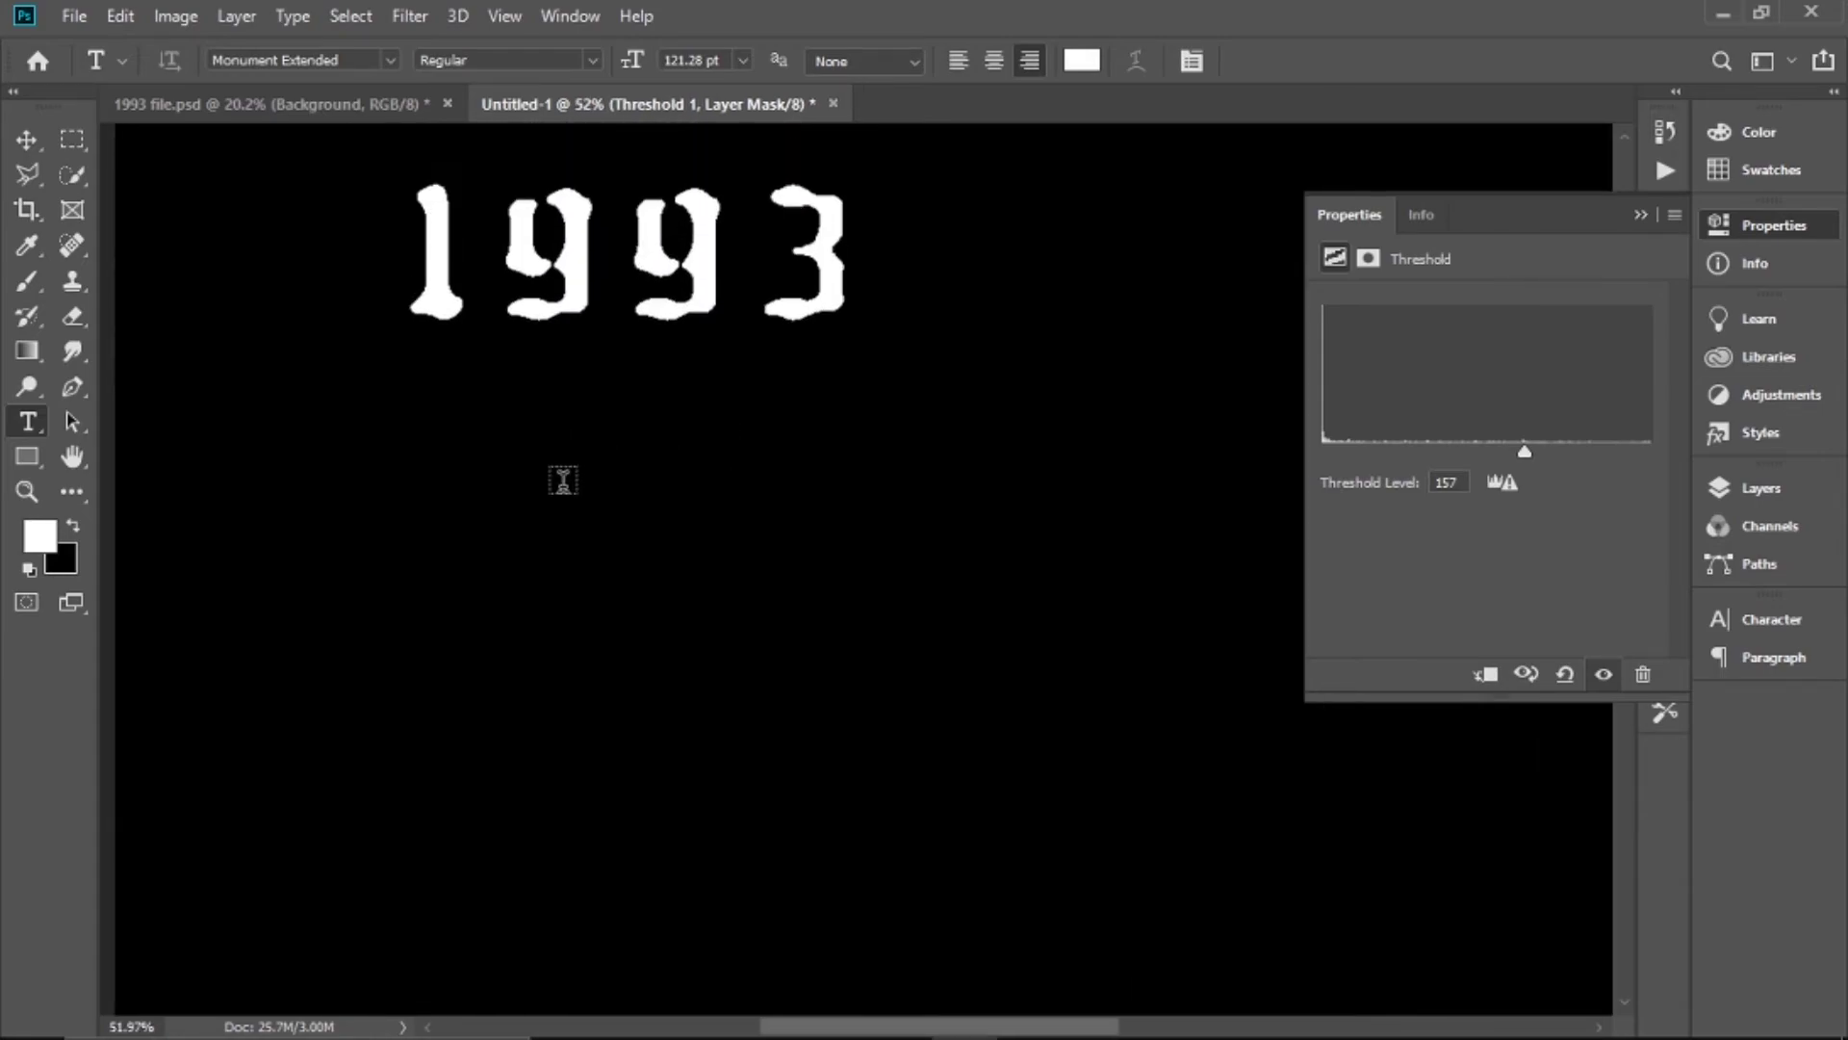
scroll(562, 482, "up", 1)
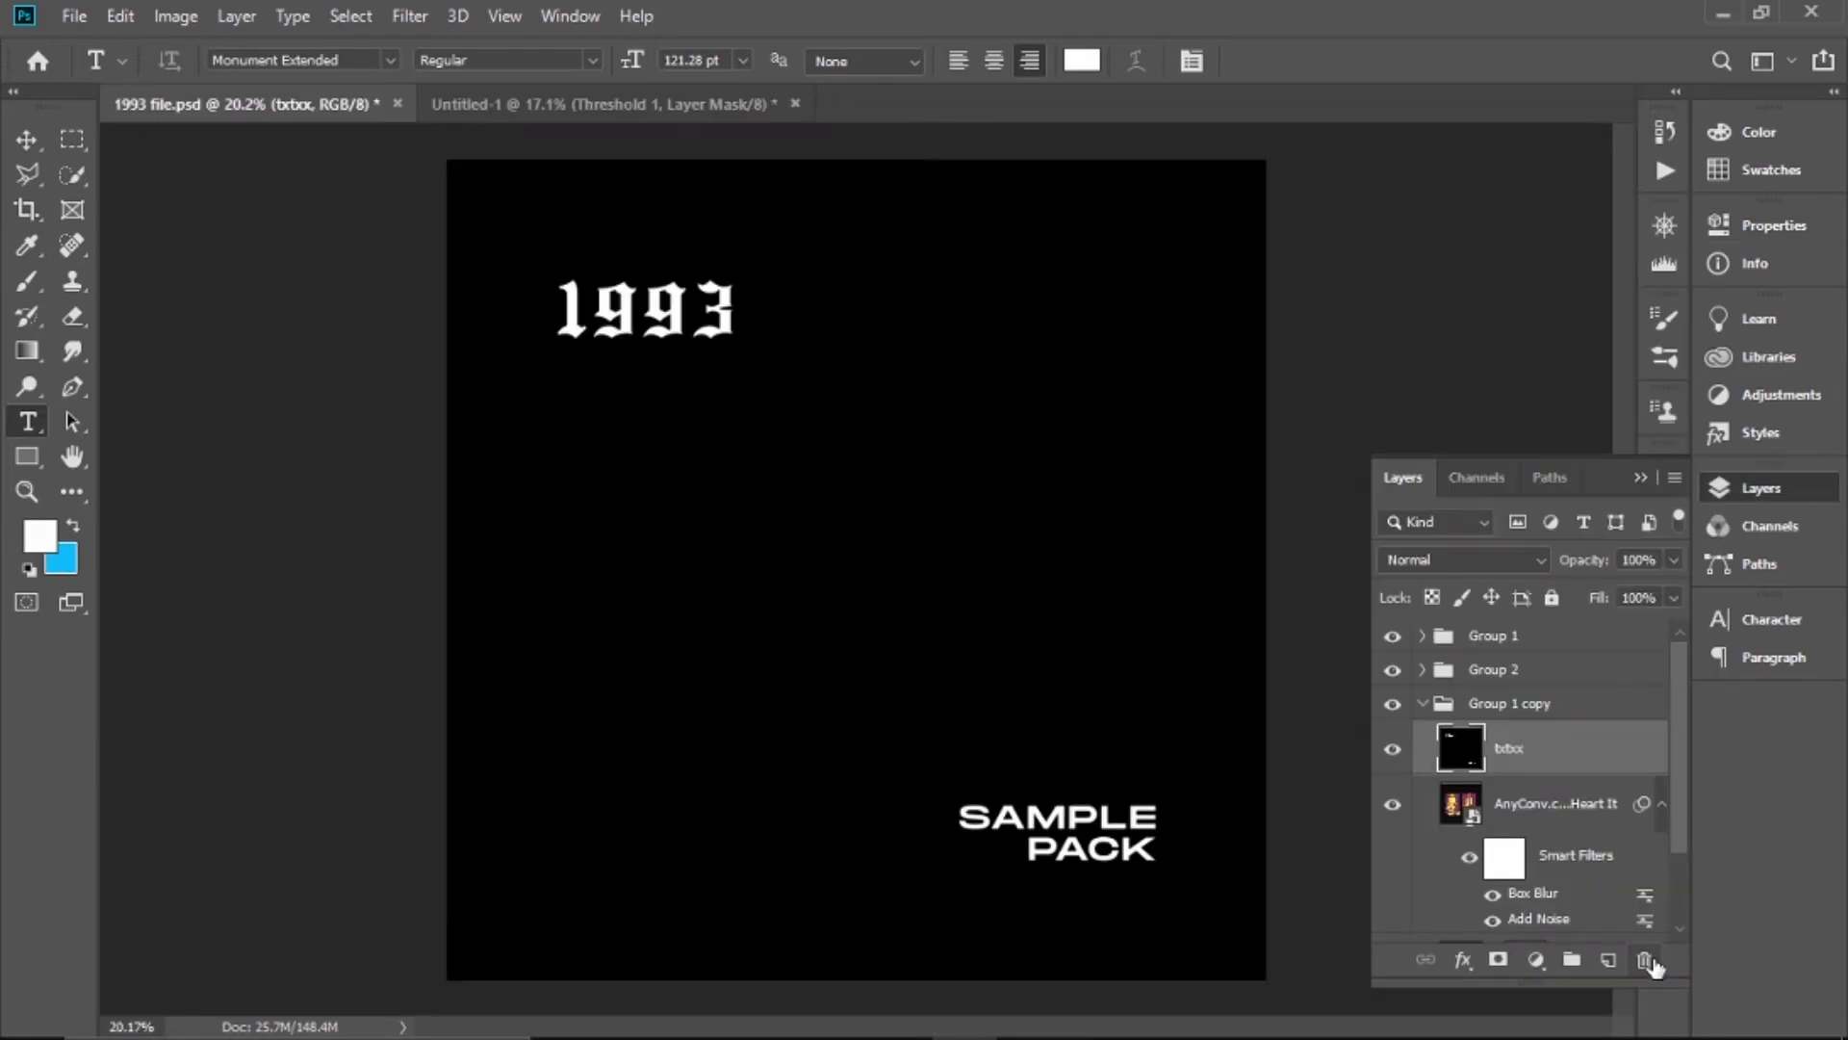
Delete the txtxx layer and place the dddd image embedded instead
left_click(1648, 961)
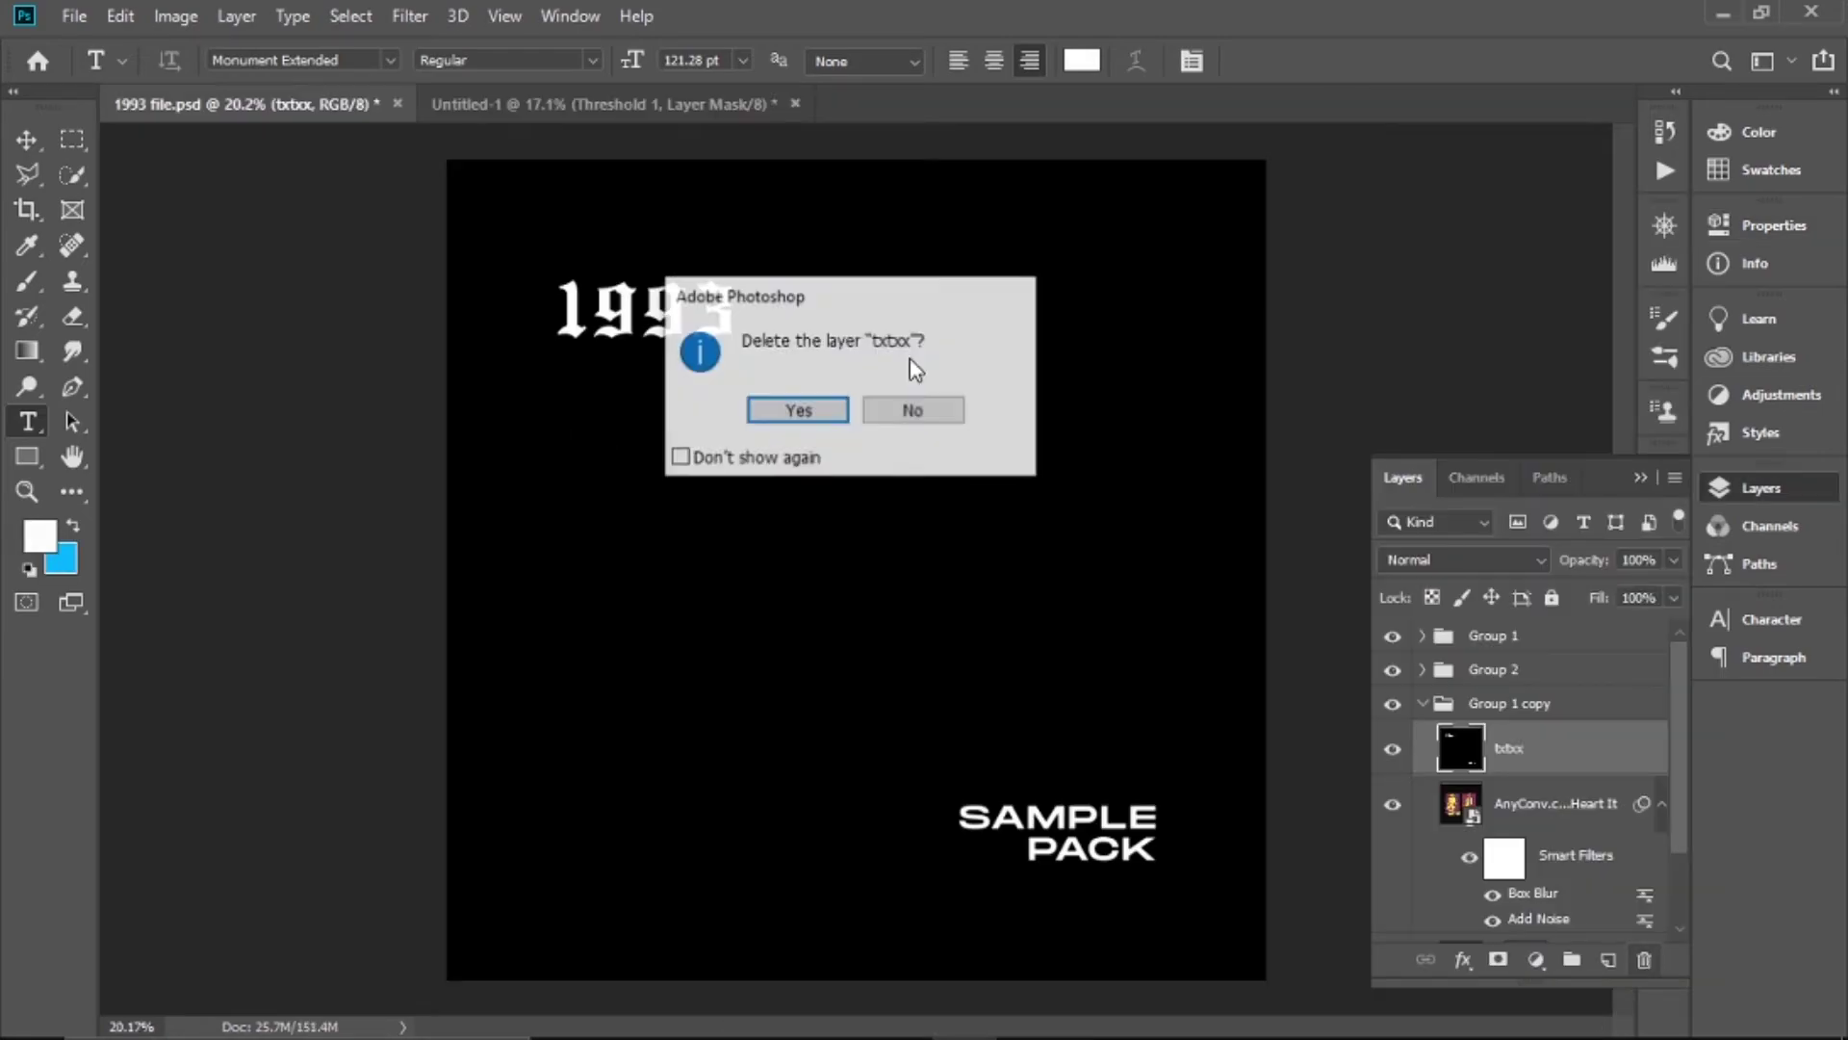
left_click(835, 407)
left_click(75, 17)
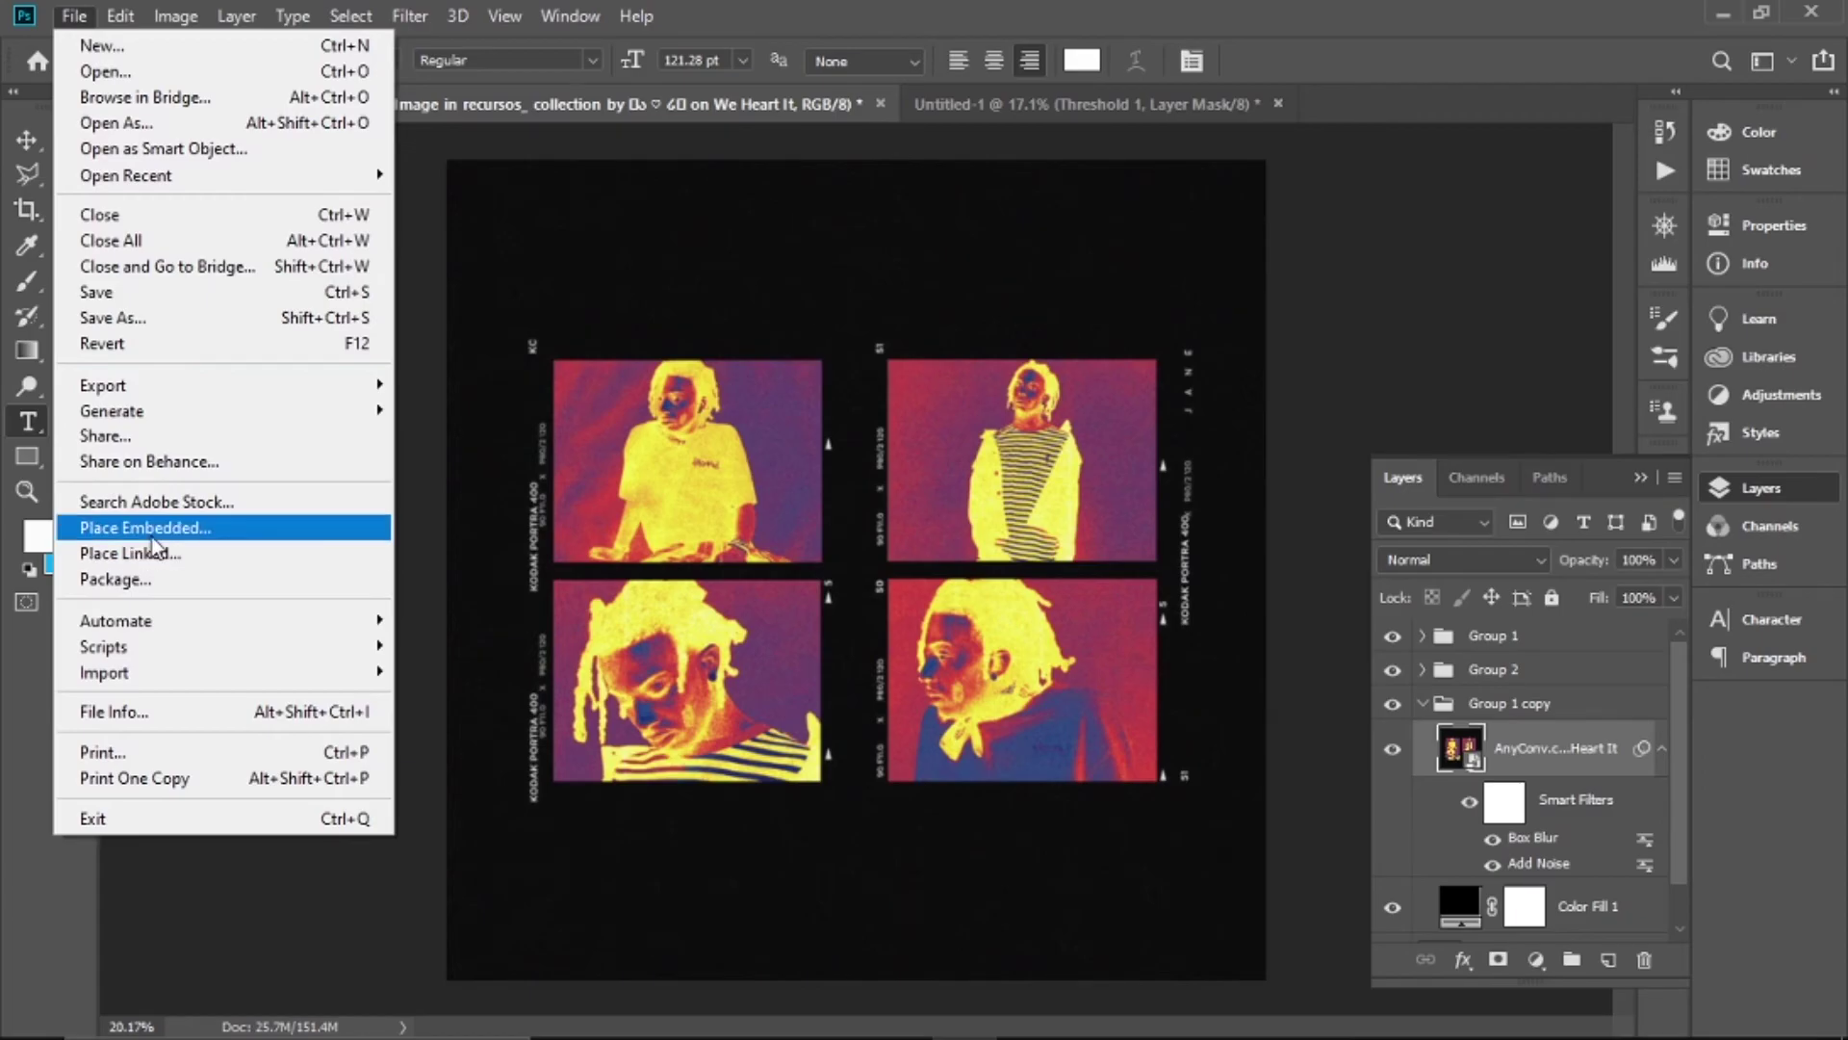
left_click(144, 527)
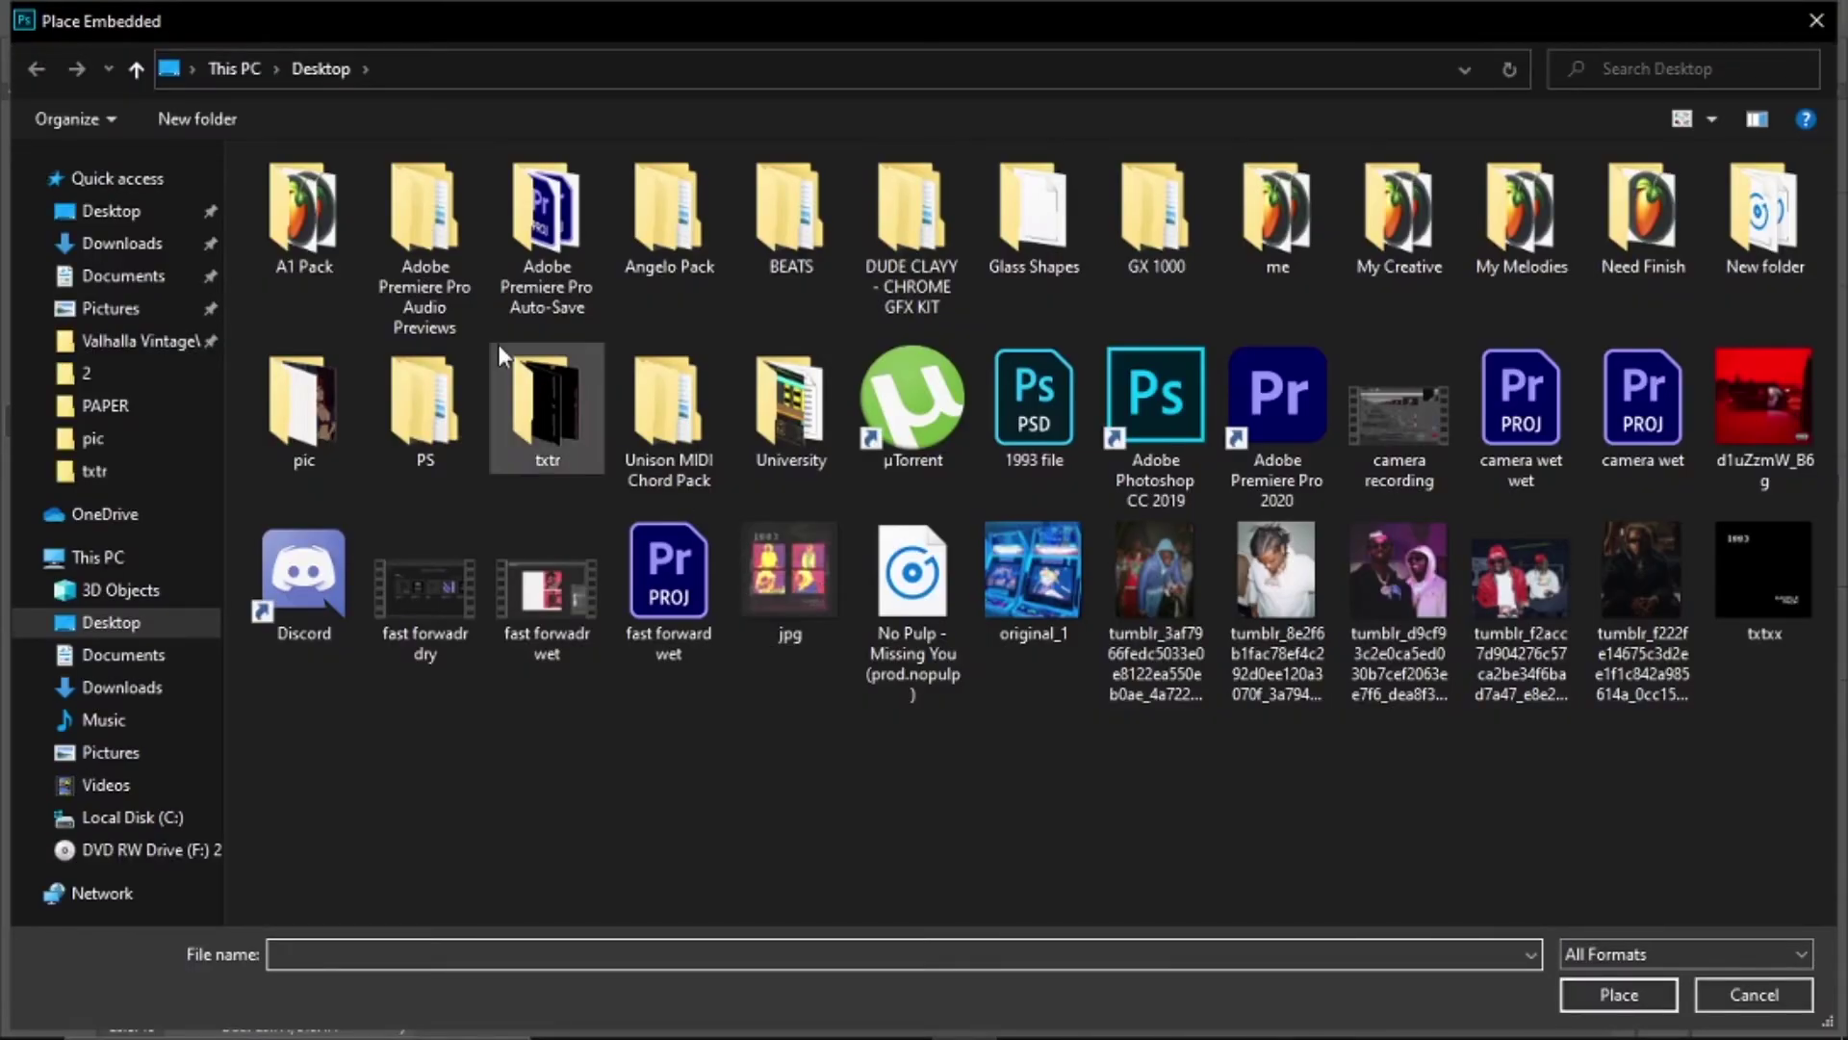
left_click(123, 179)
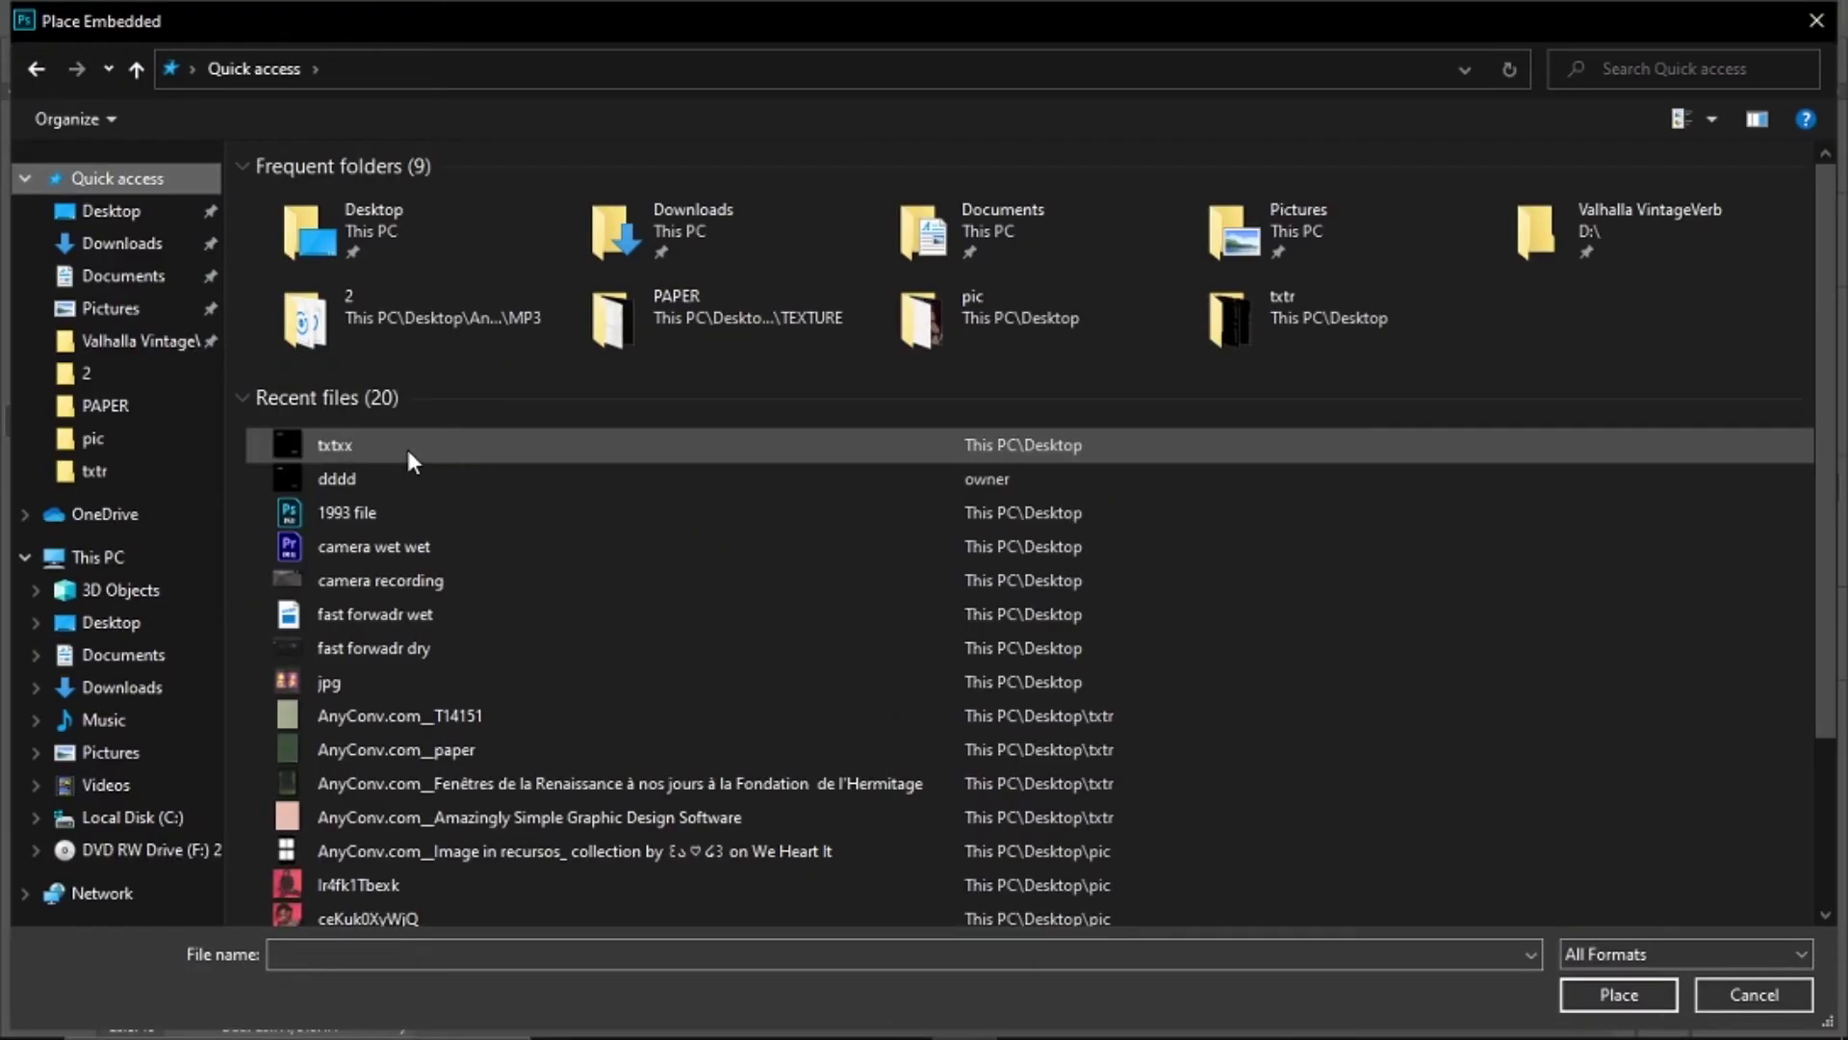
double_click(393, 478)
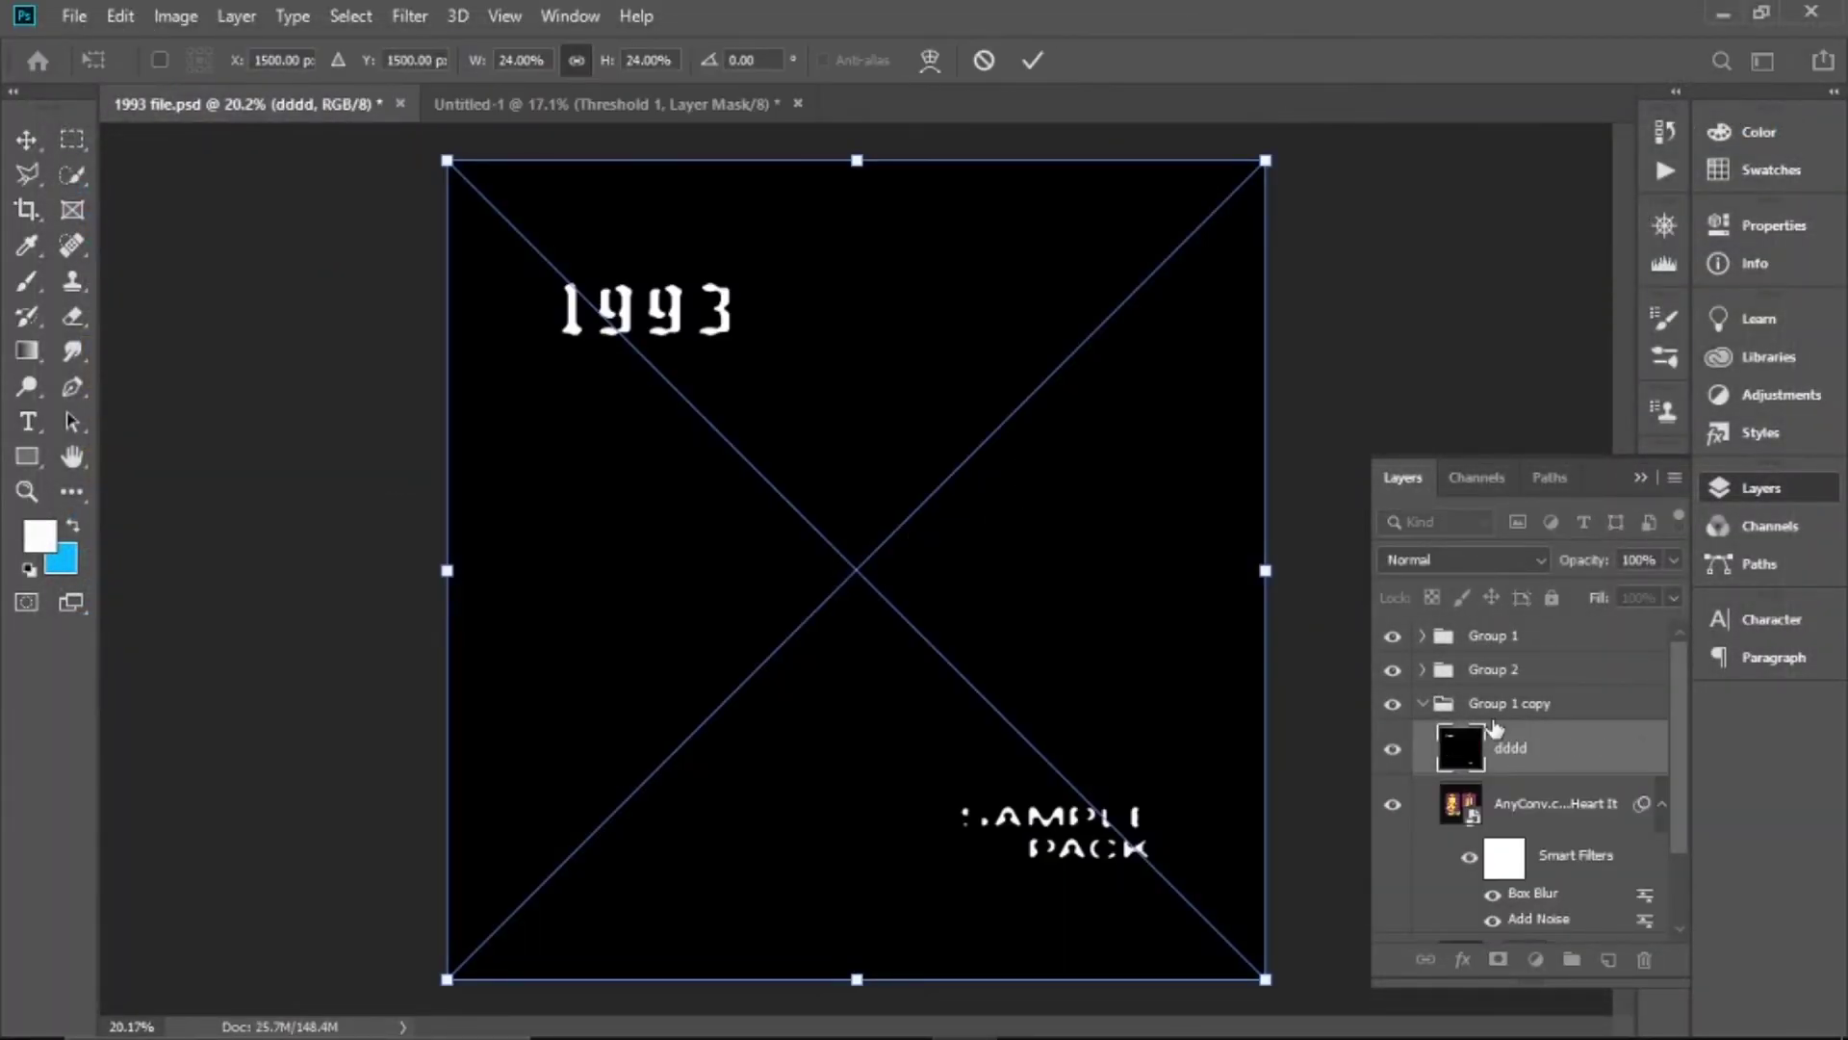
key("Return")
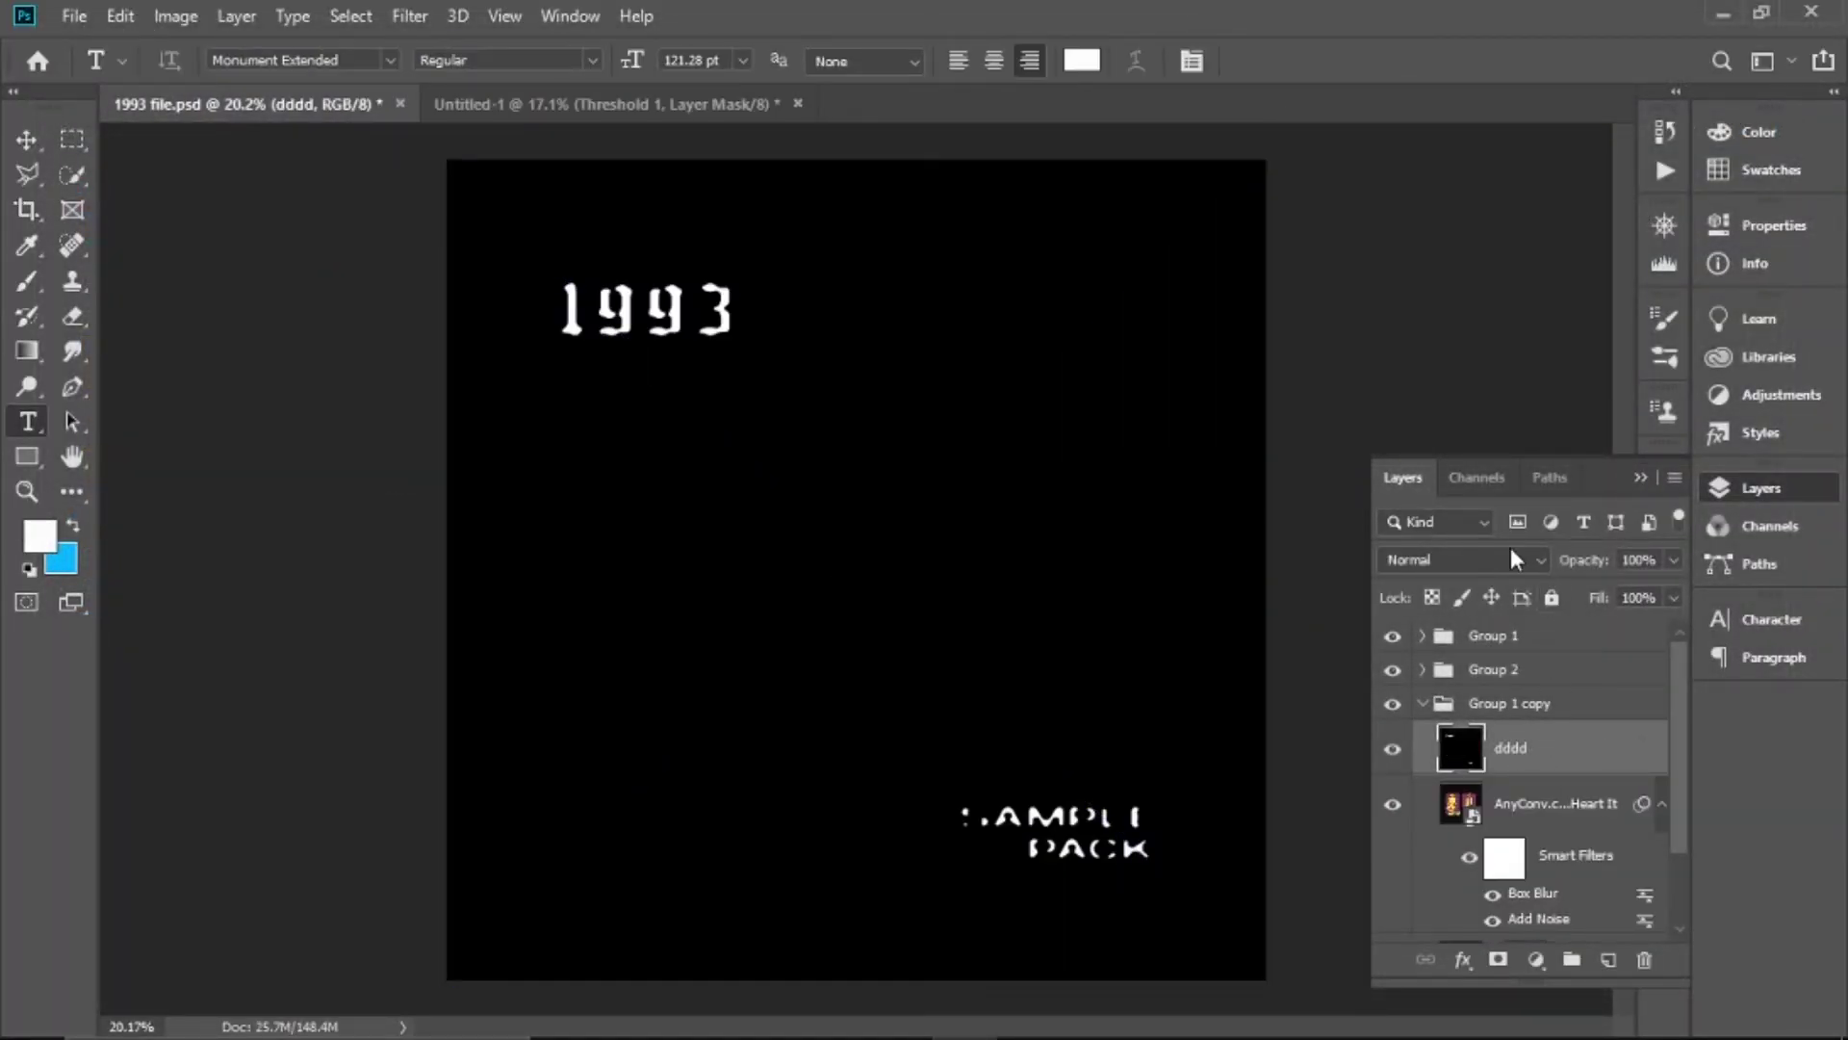
Set the dddd layer to Screen blending at about 43% opacity
left_click(1516, 560)
left_click(1497, 590)
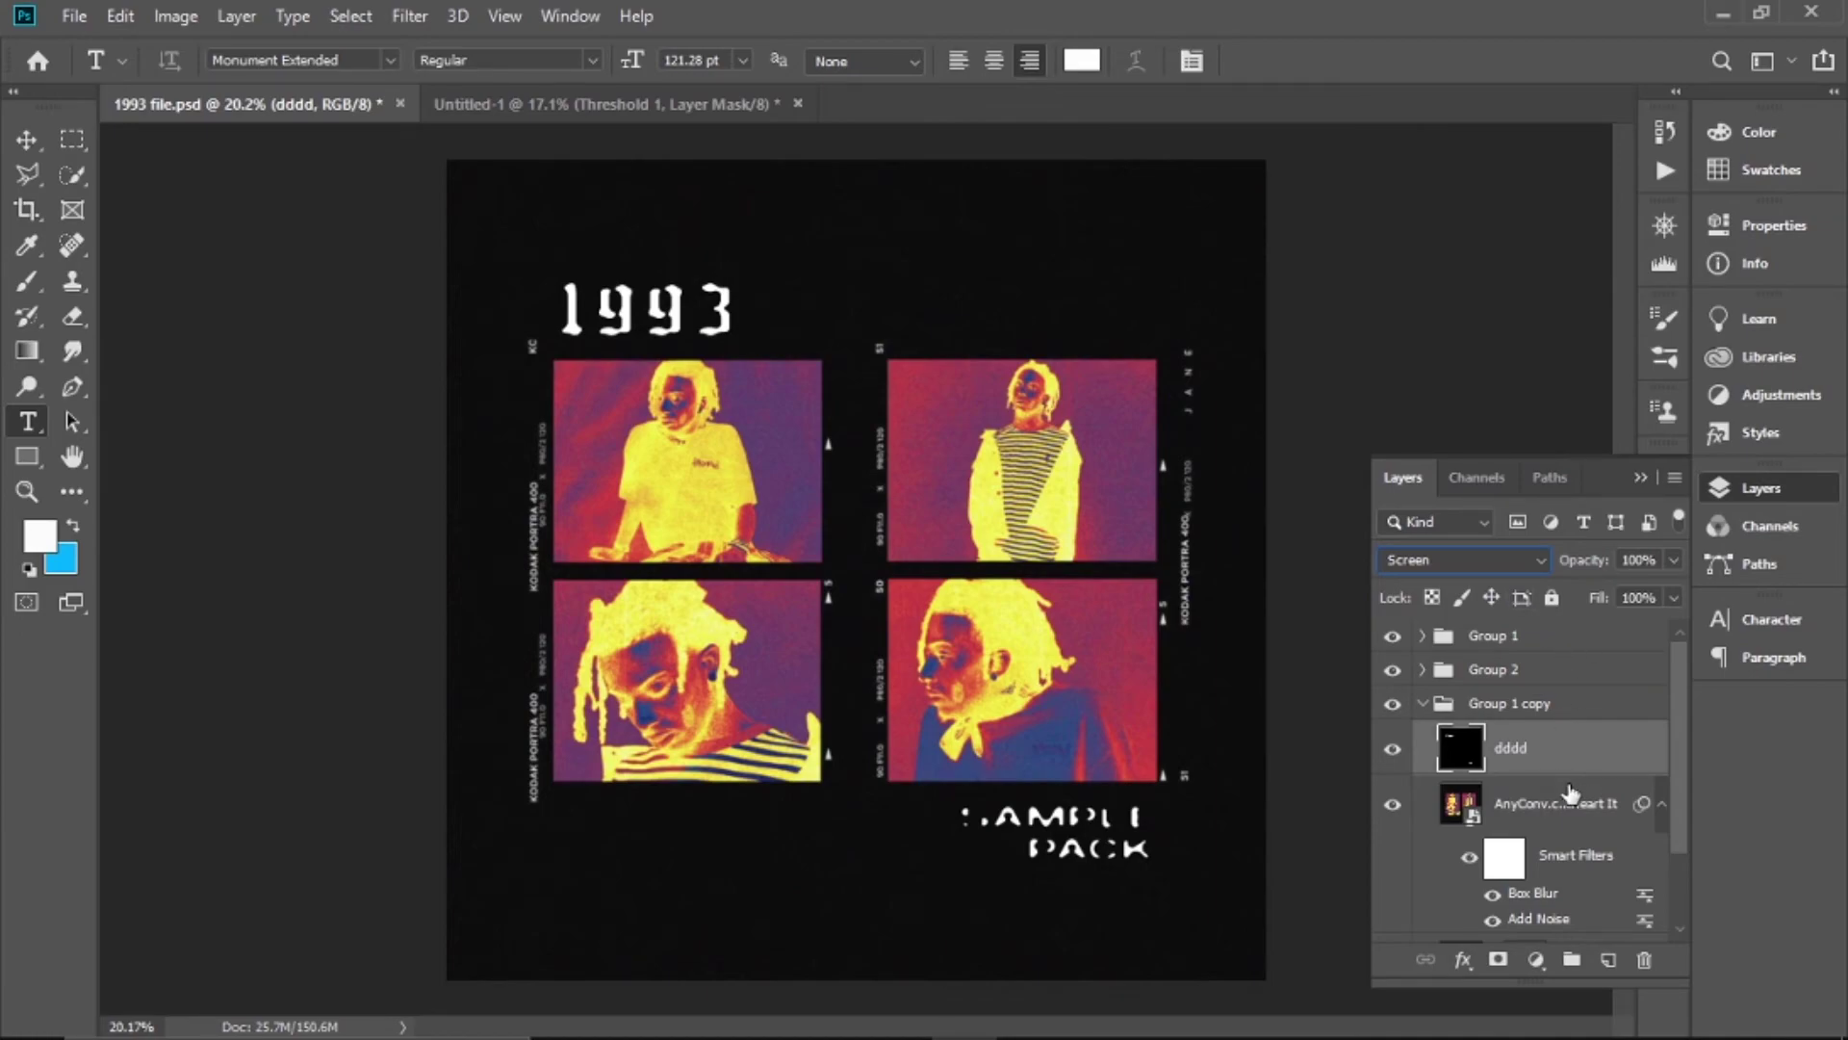
left_click(1673, 560)
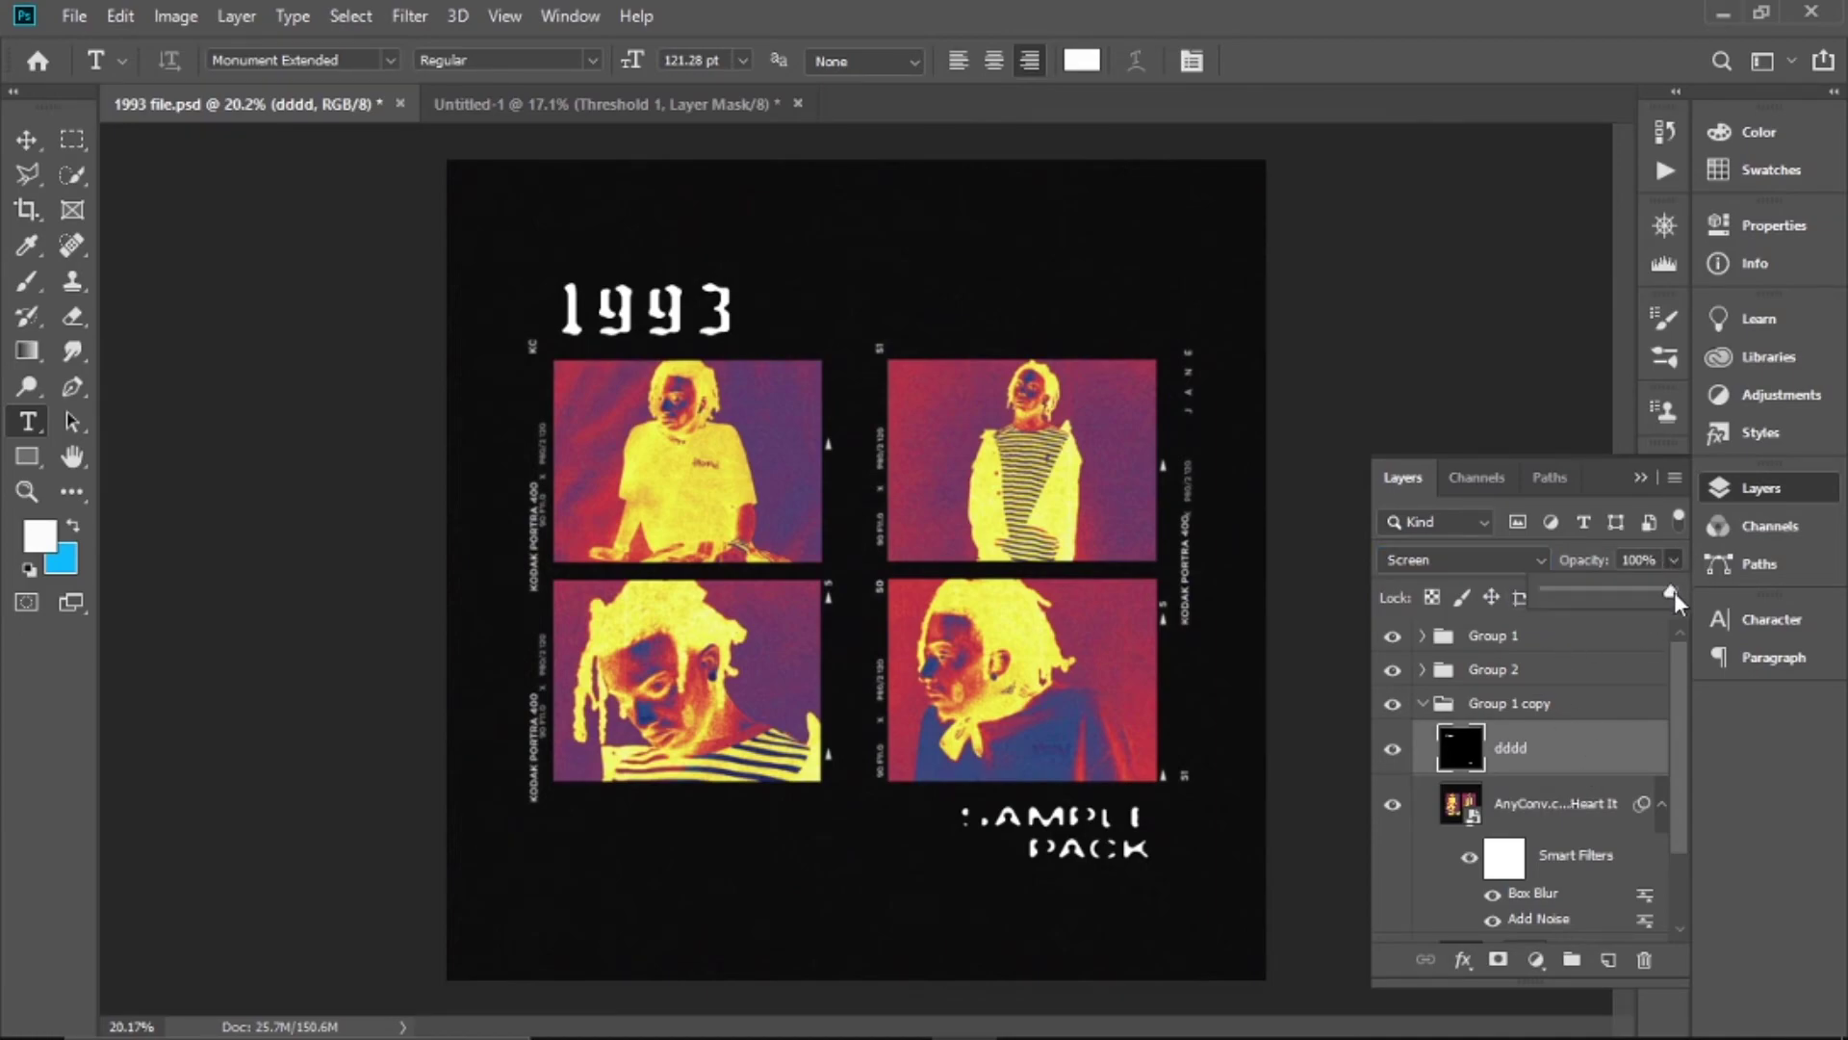
mouse_move(1614, 592)
left_mouse_down()
mouse_move(1577, 592)
mouse_move(1599, 589)
left_mouse_up()
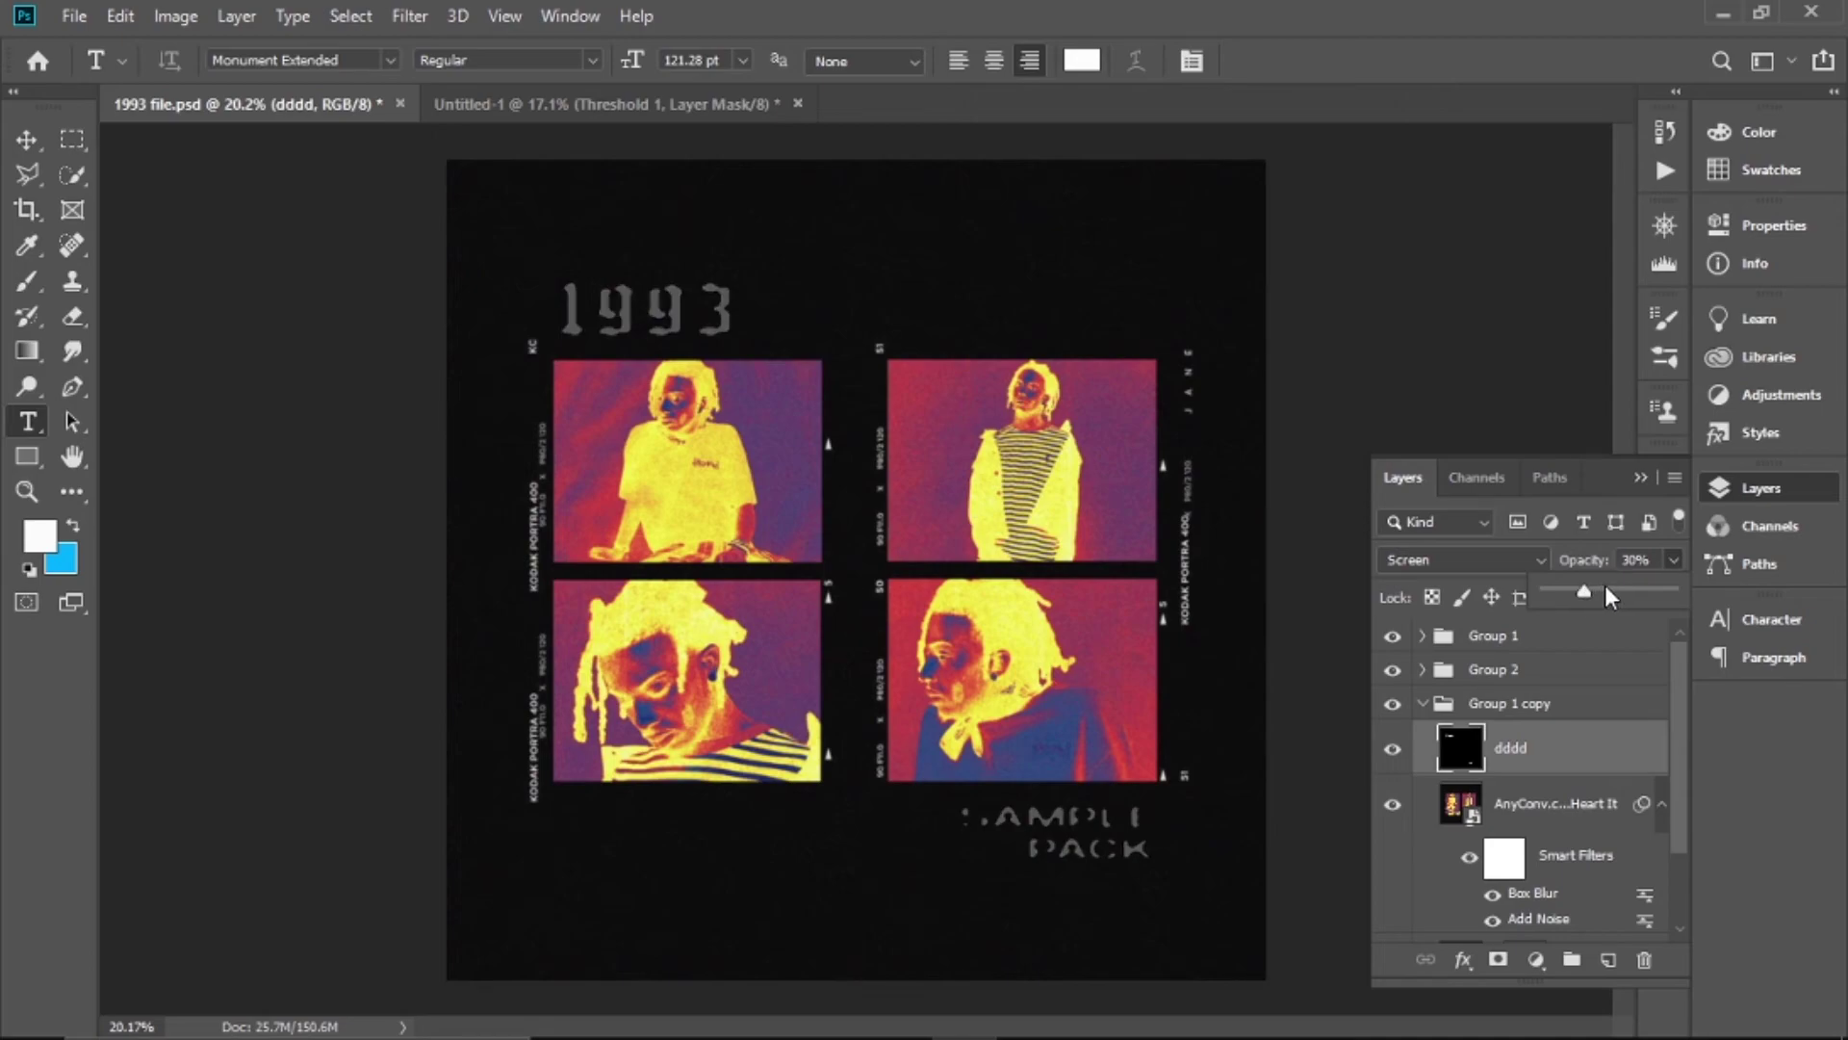
left_click_drag(1611, 585, 1617, 587)
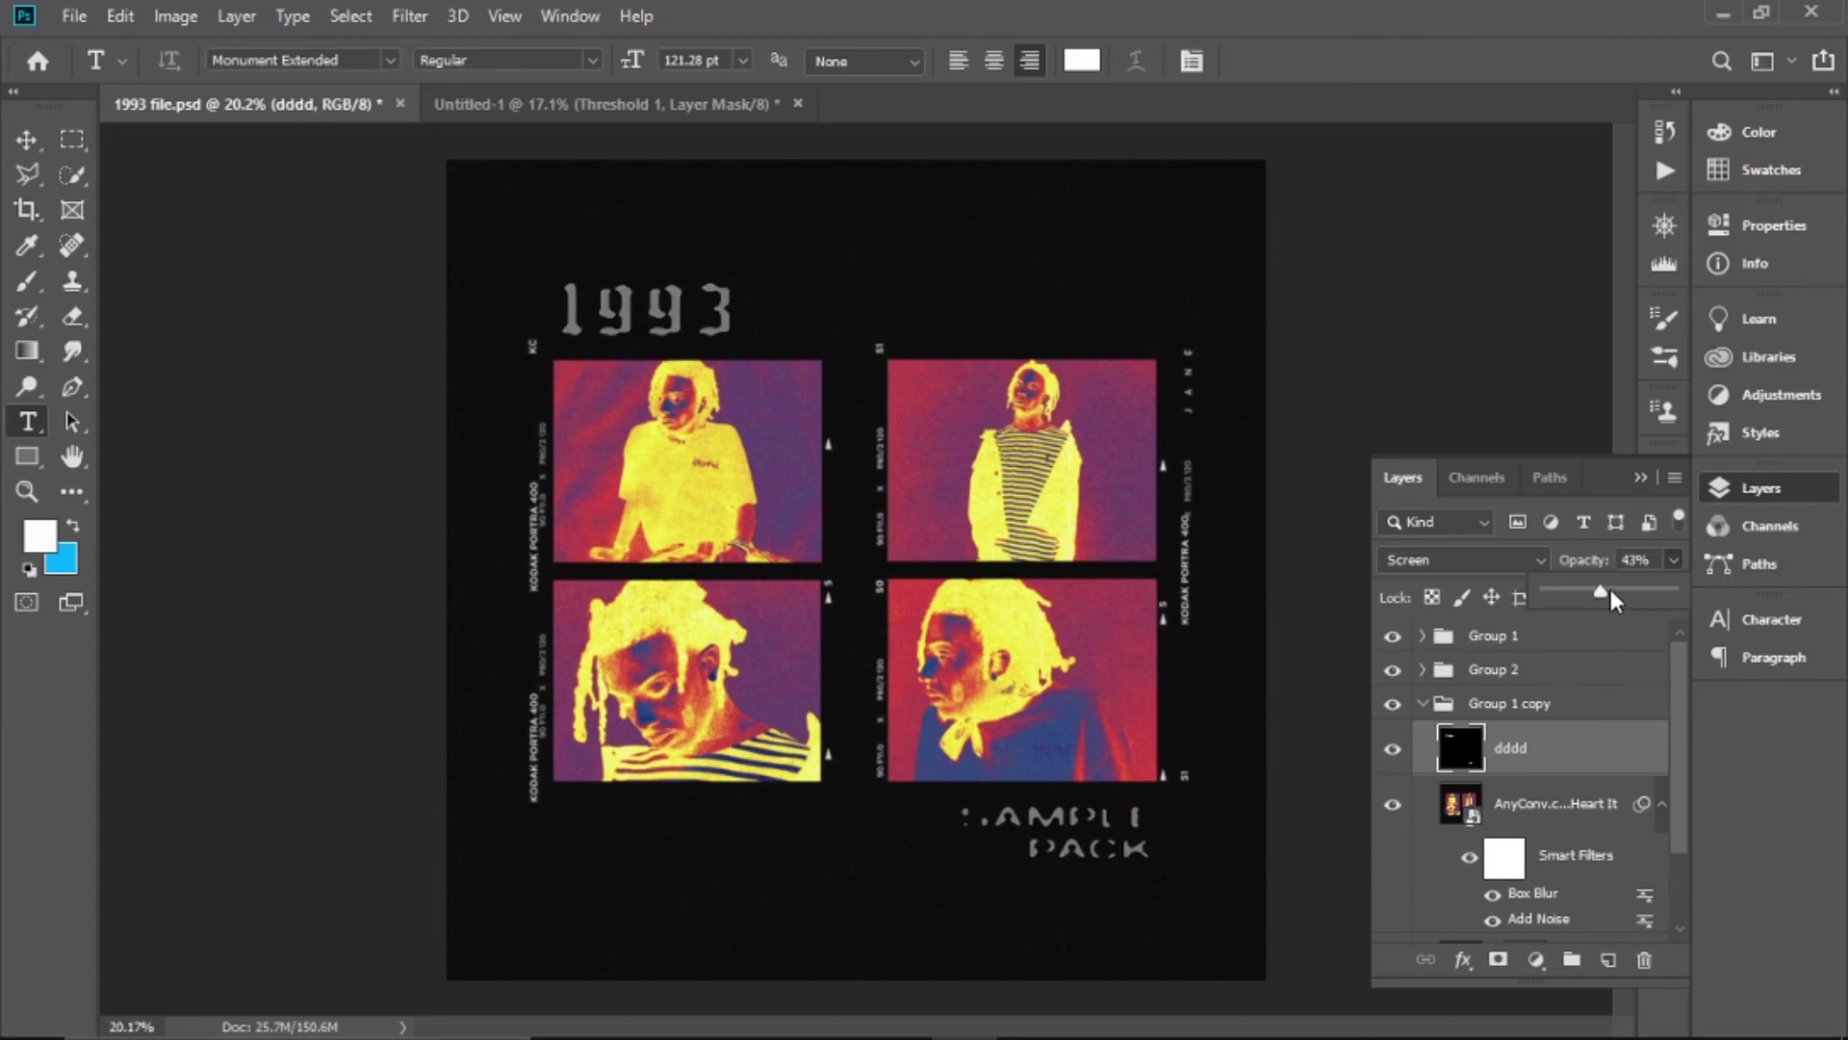
Show the Hermitage texture in Group 1, blended in Lighten mode at 36% opacity
left_click(1421, 702)
left_click(1427, 640)
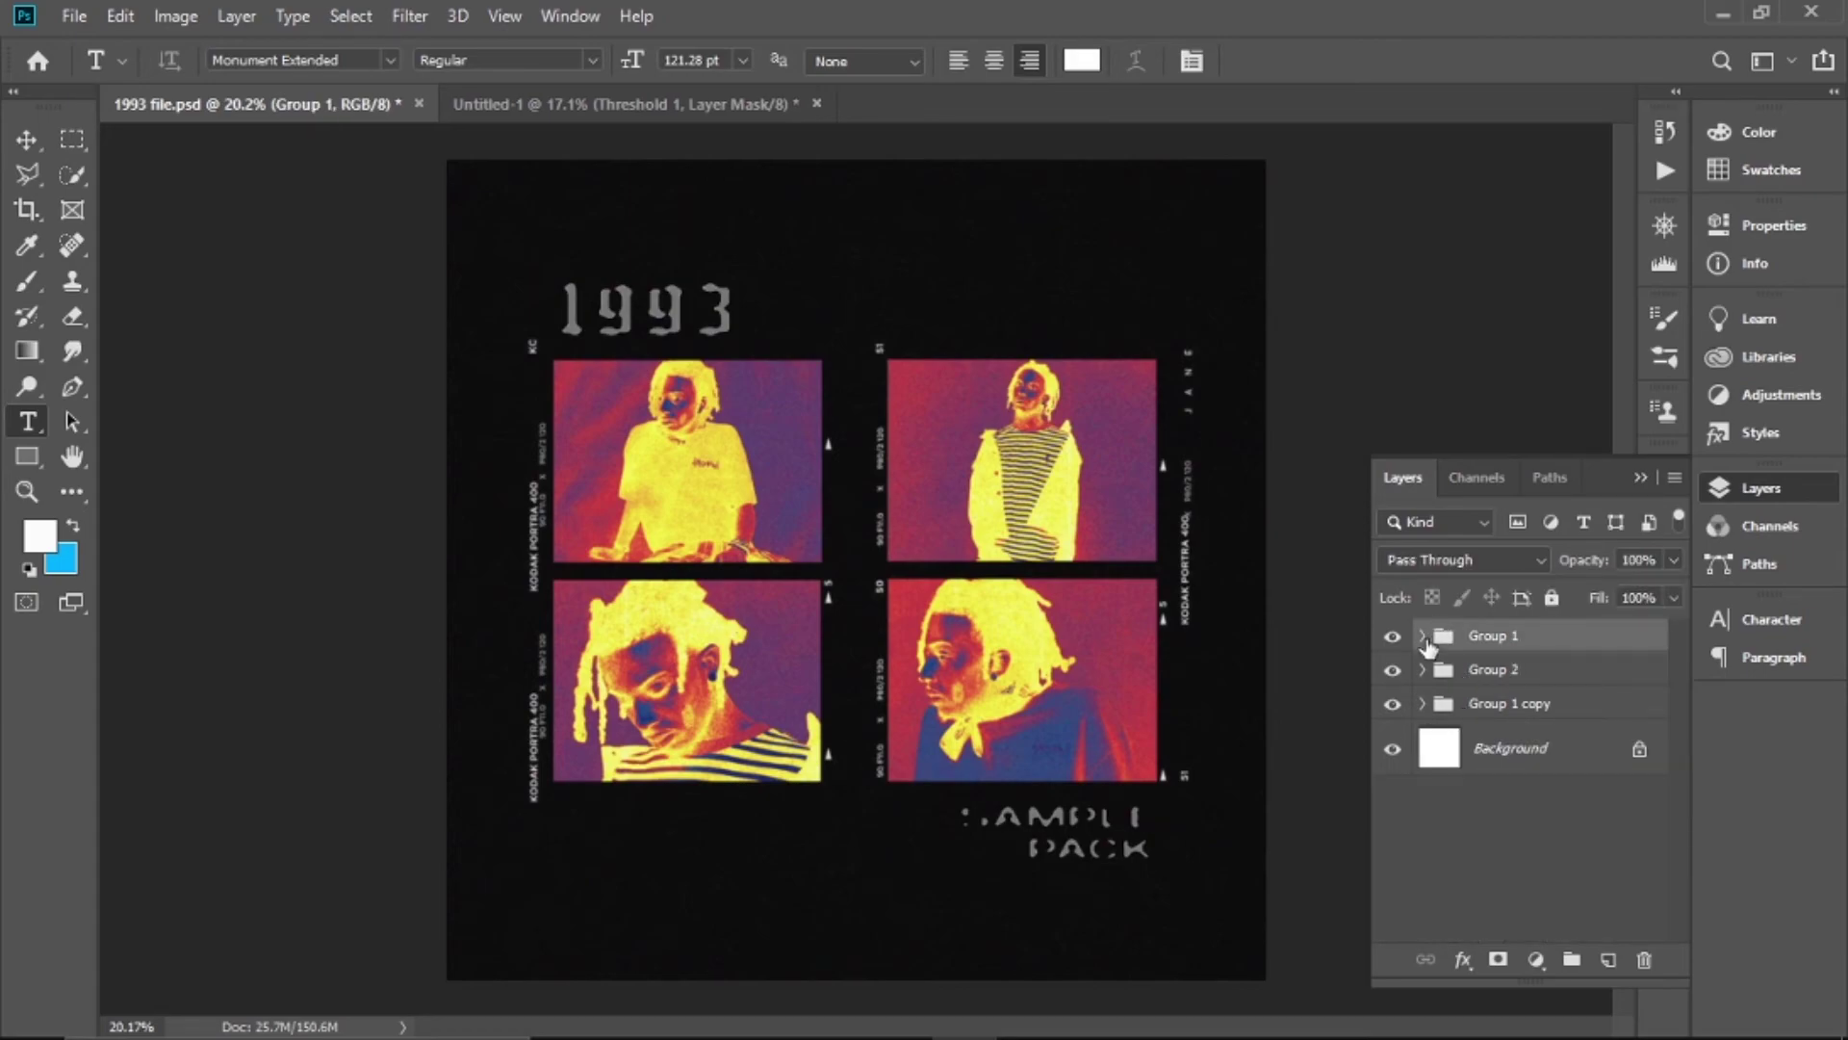
left_click(1421, 635)
left_click(1393, 847)
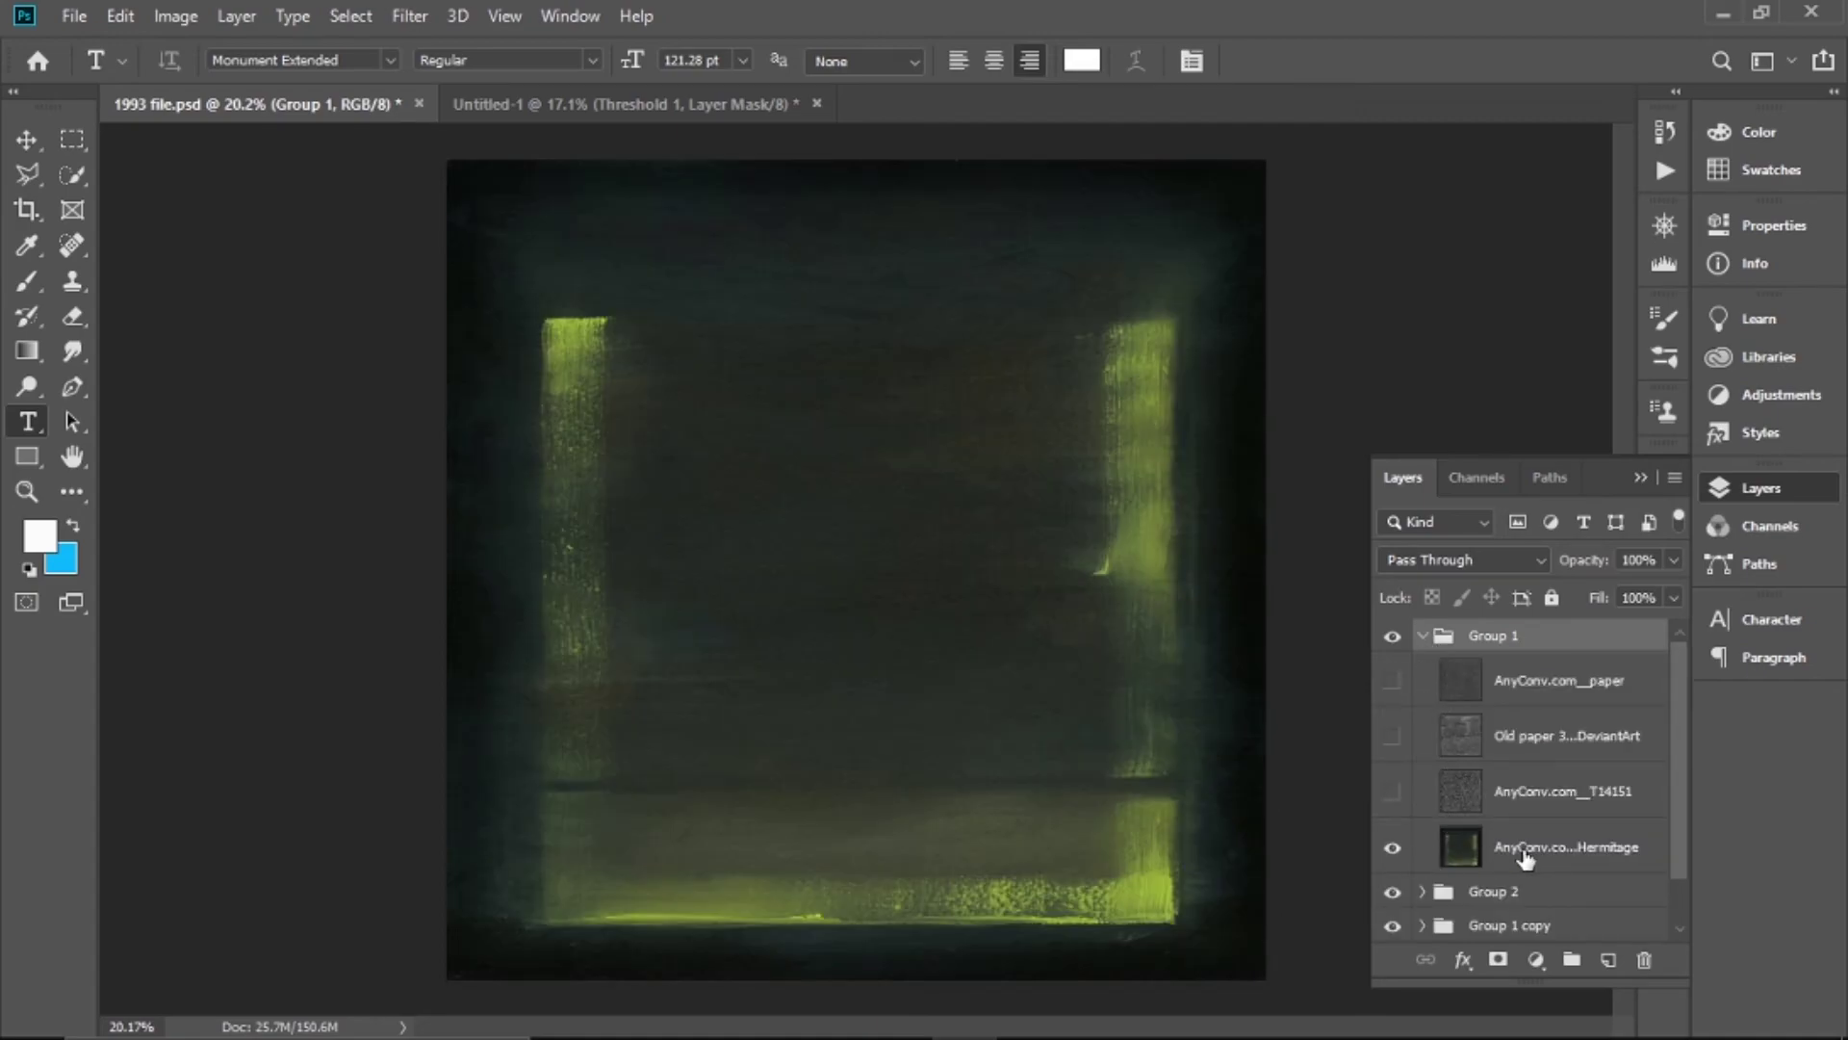
left_click(1530, 860)
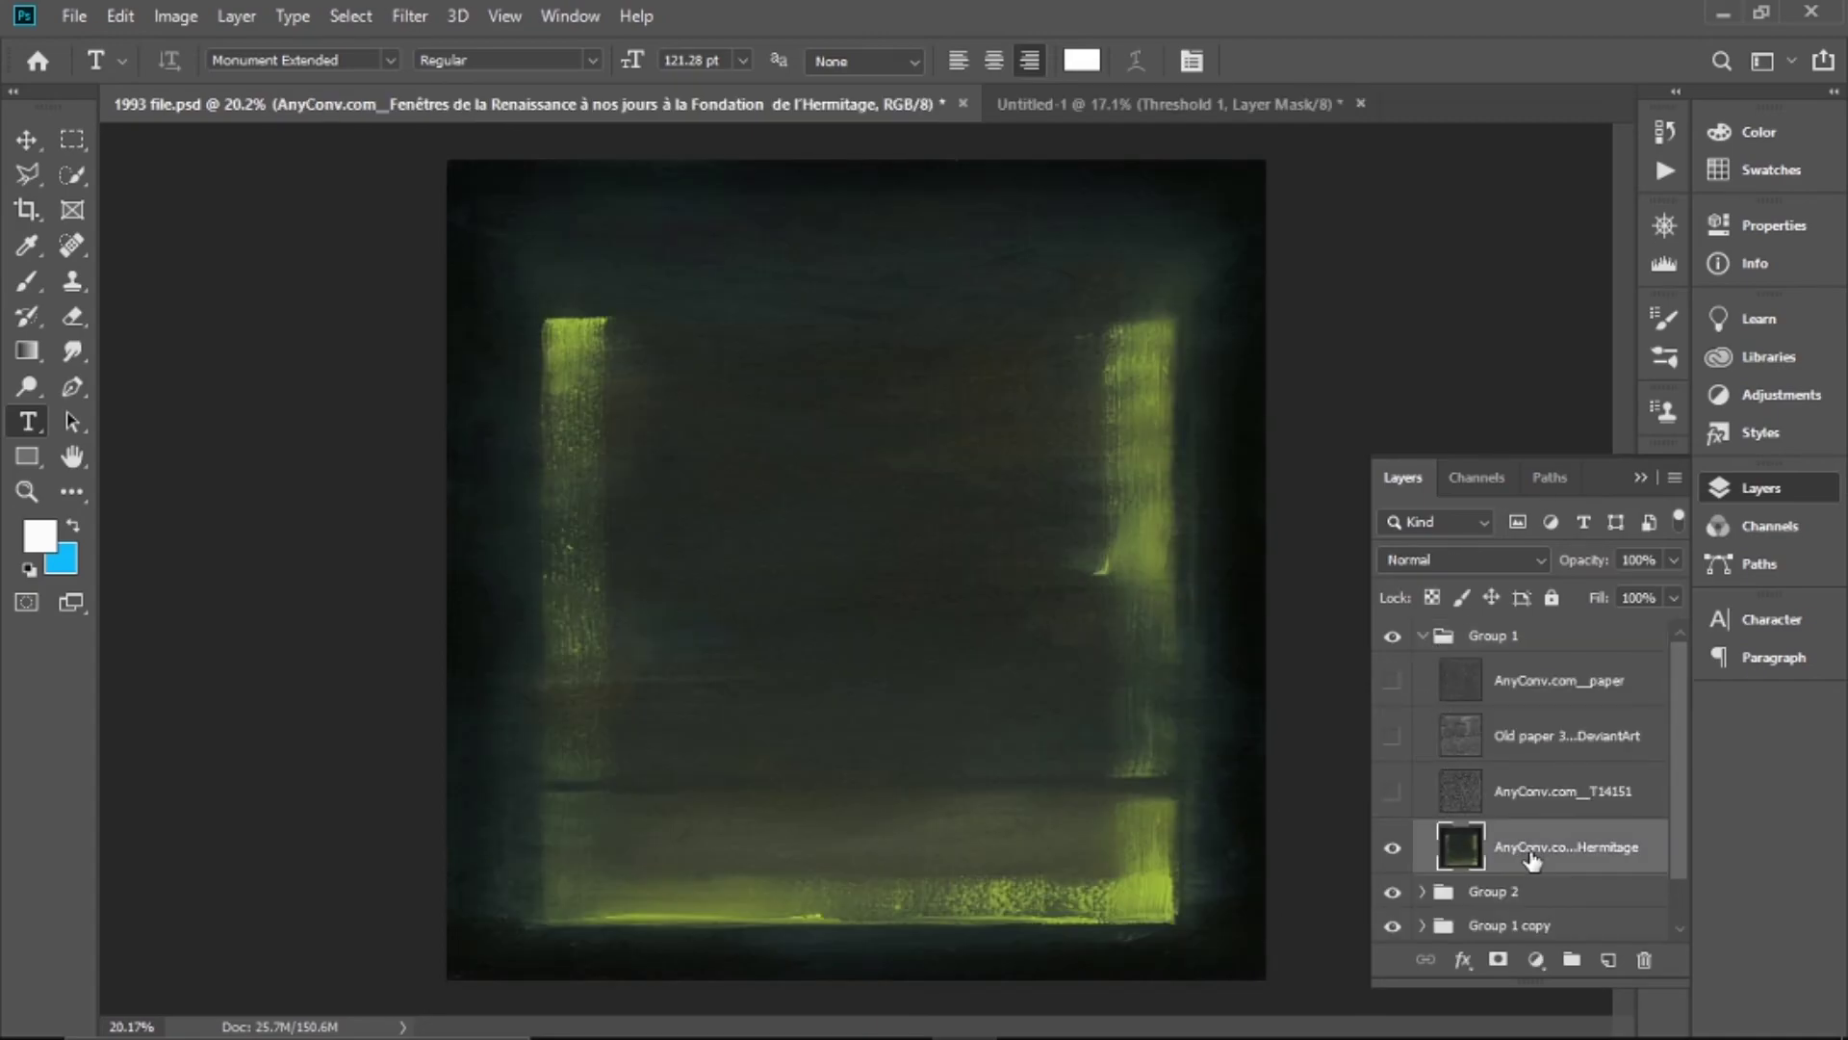
left_click(1422, 567)
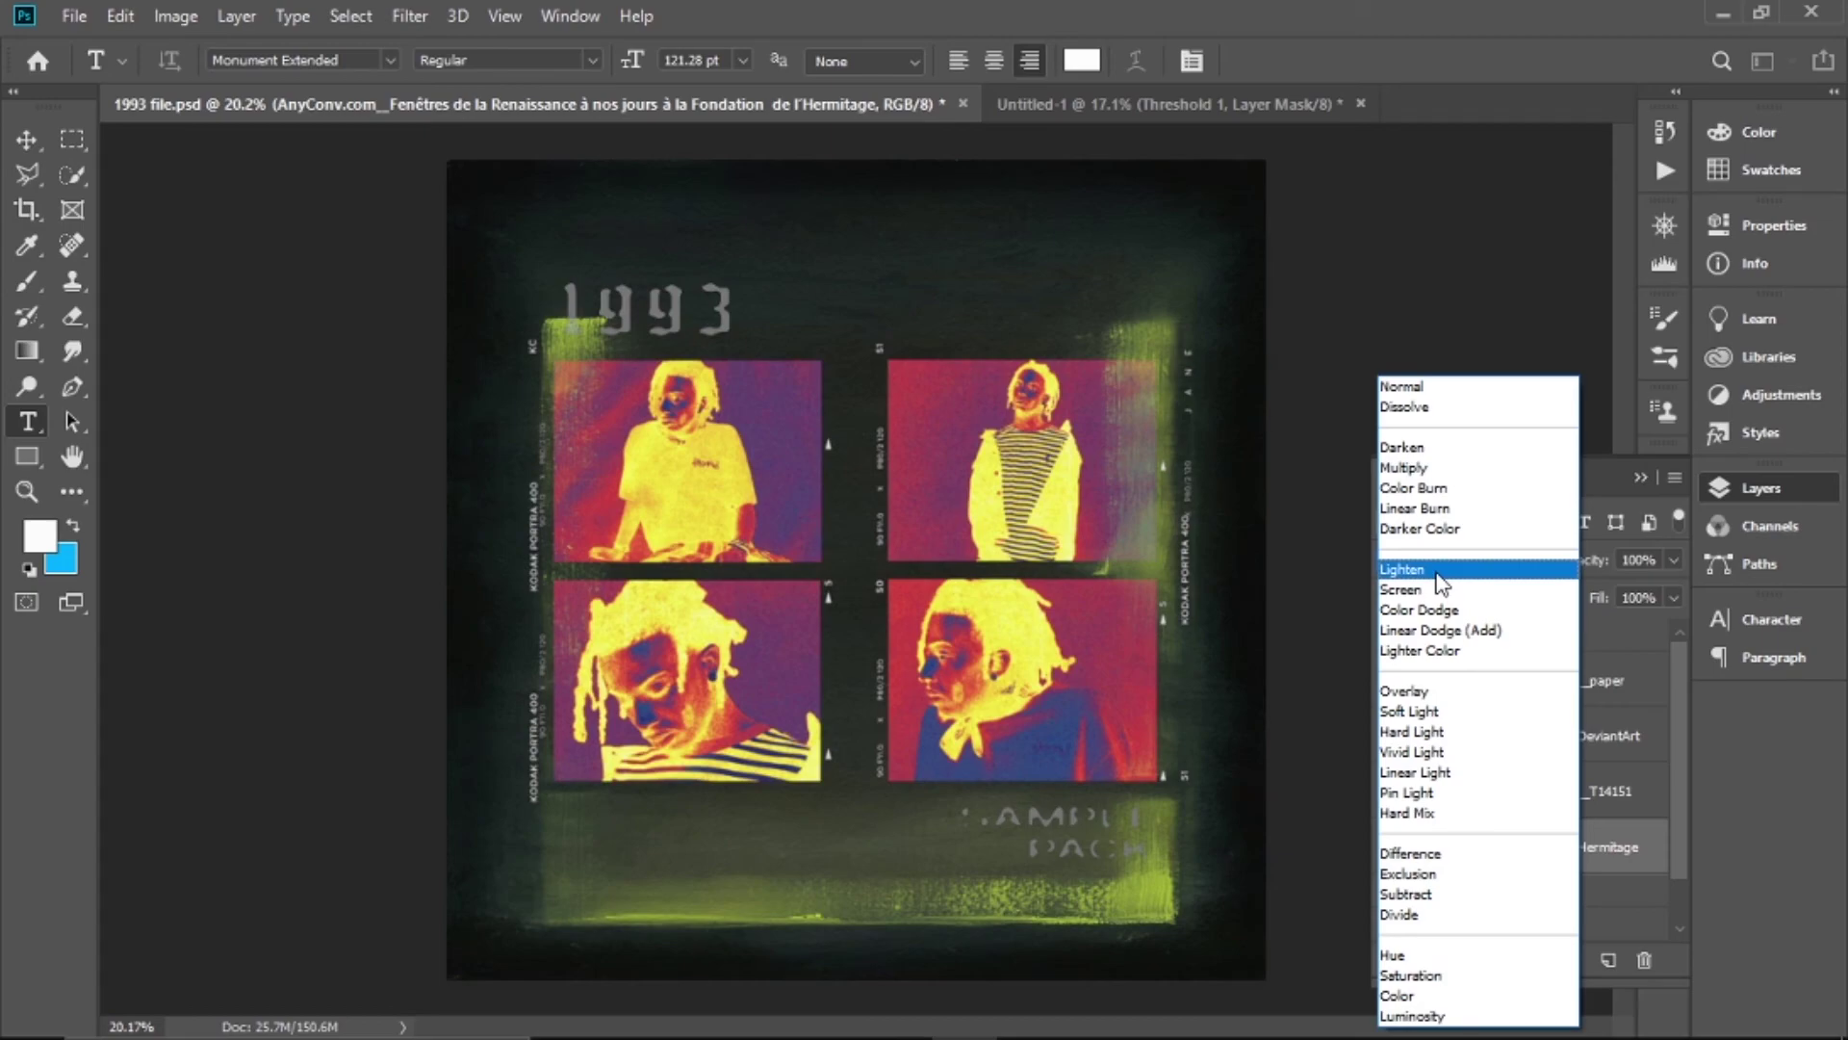
left_click(1437, 576)
left_click(1675, 559)
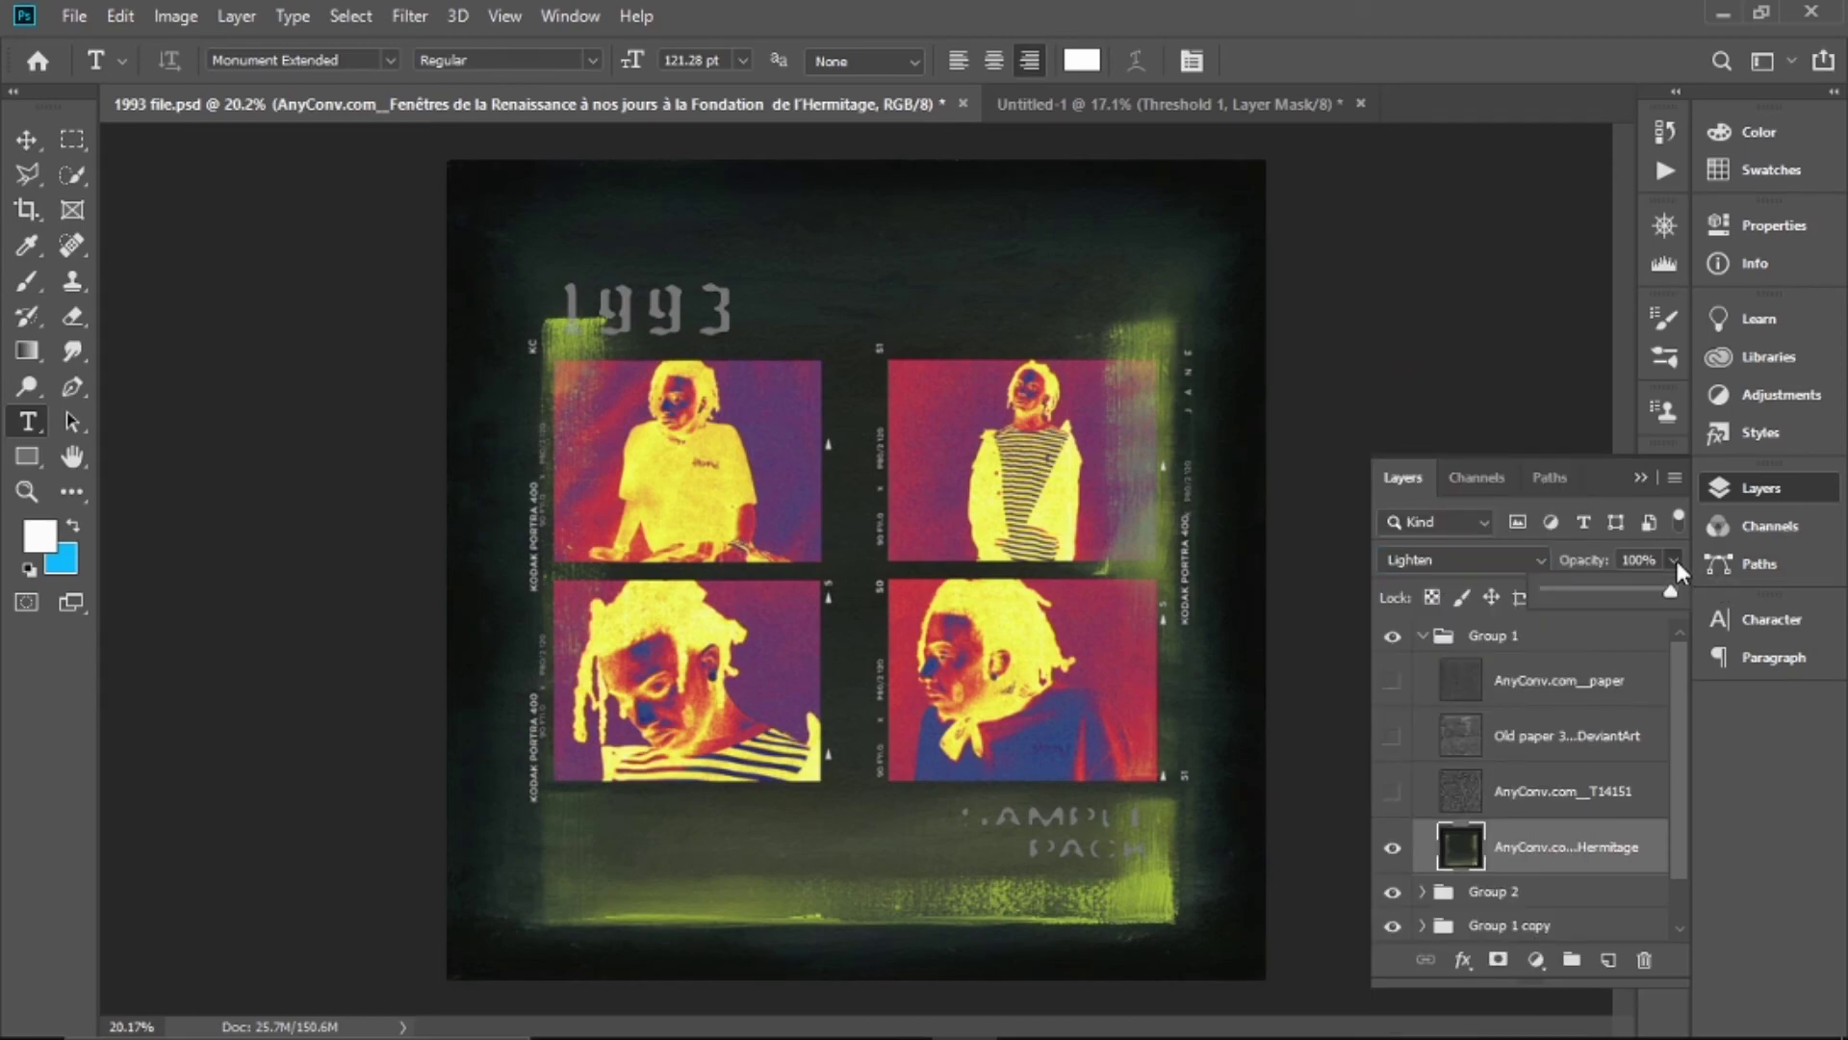
left_click(1589, 590)
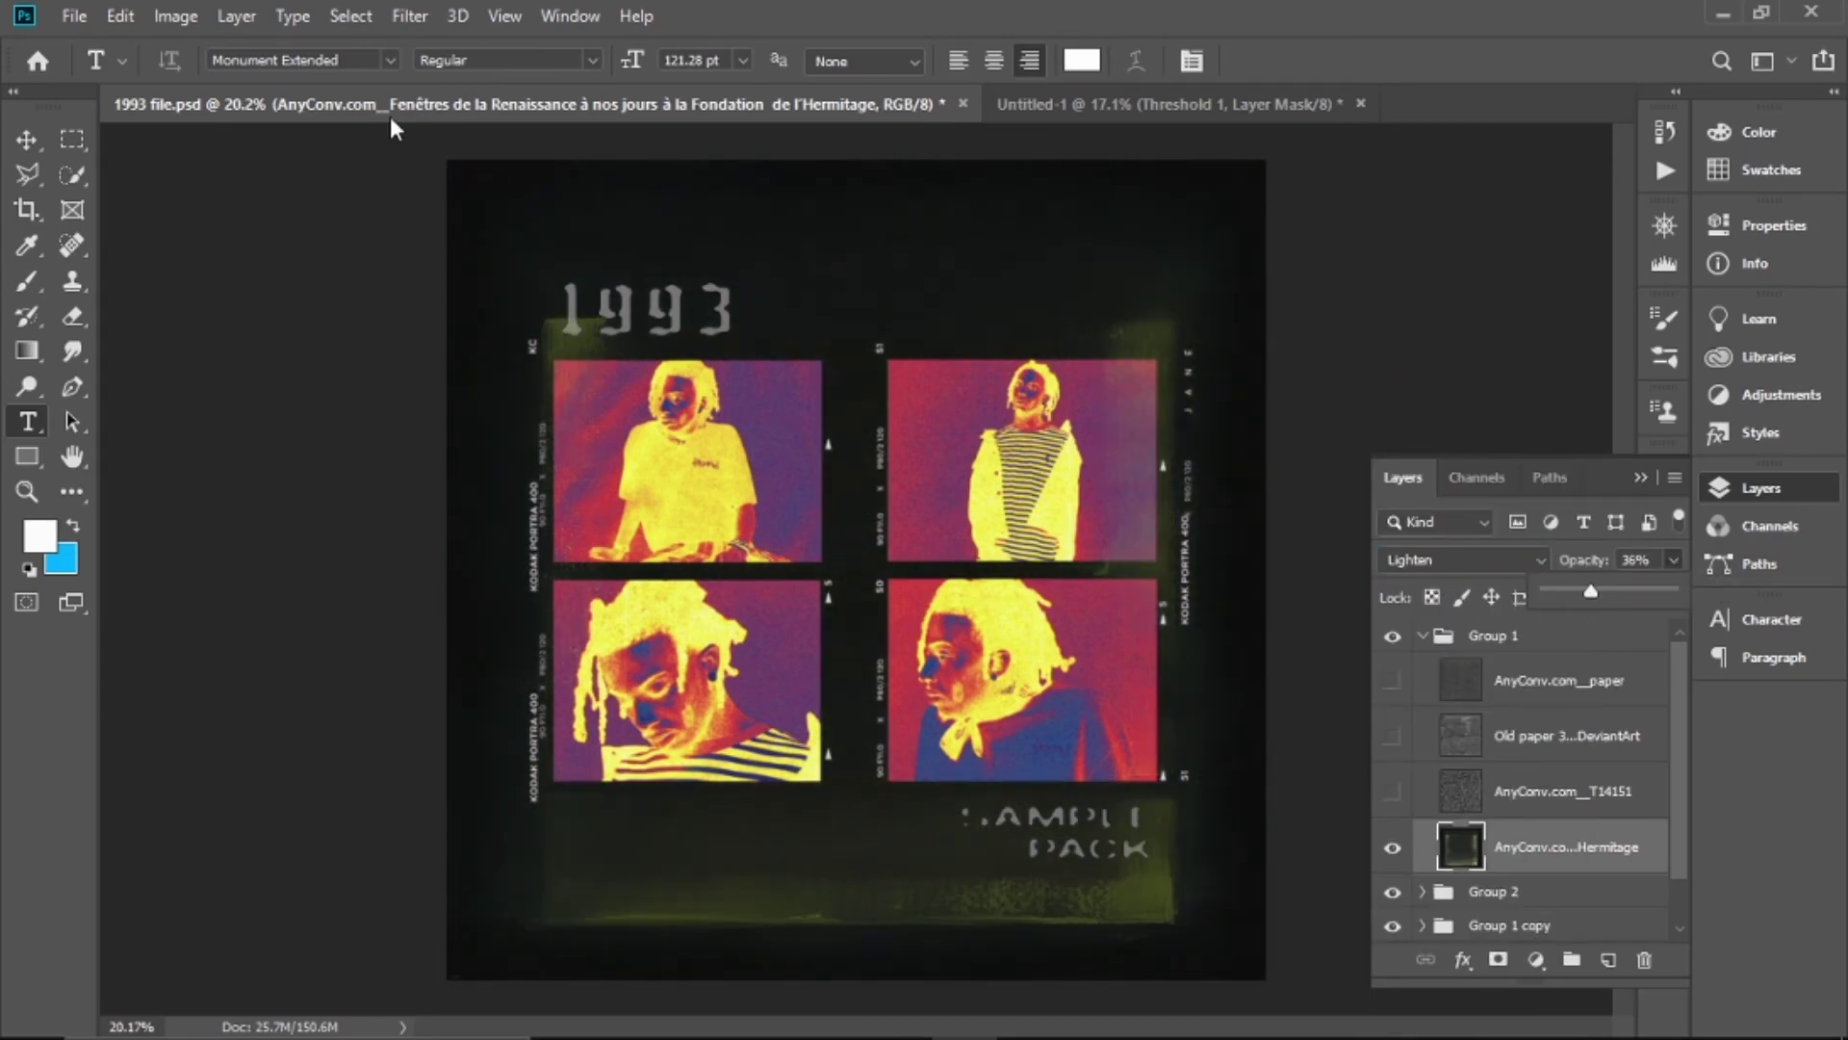
Shift the Hermitage texture's hue to -97 with Hue/Saturation
left_click(175, 17)
mouse_move(241, 86)
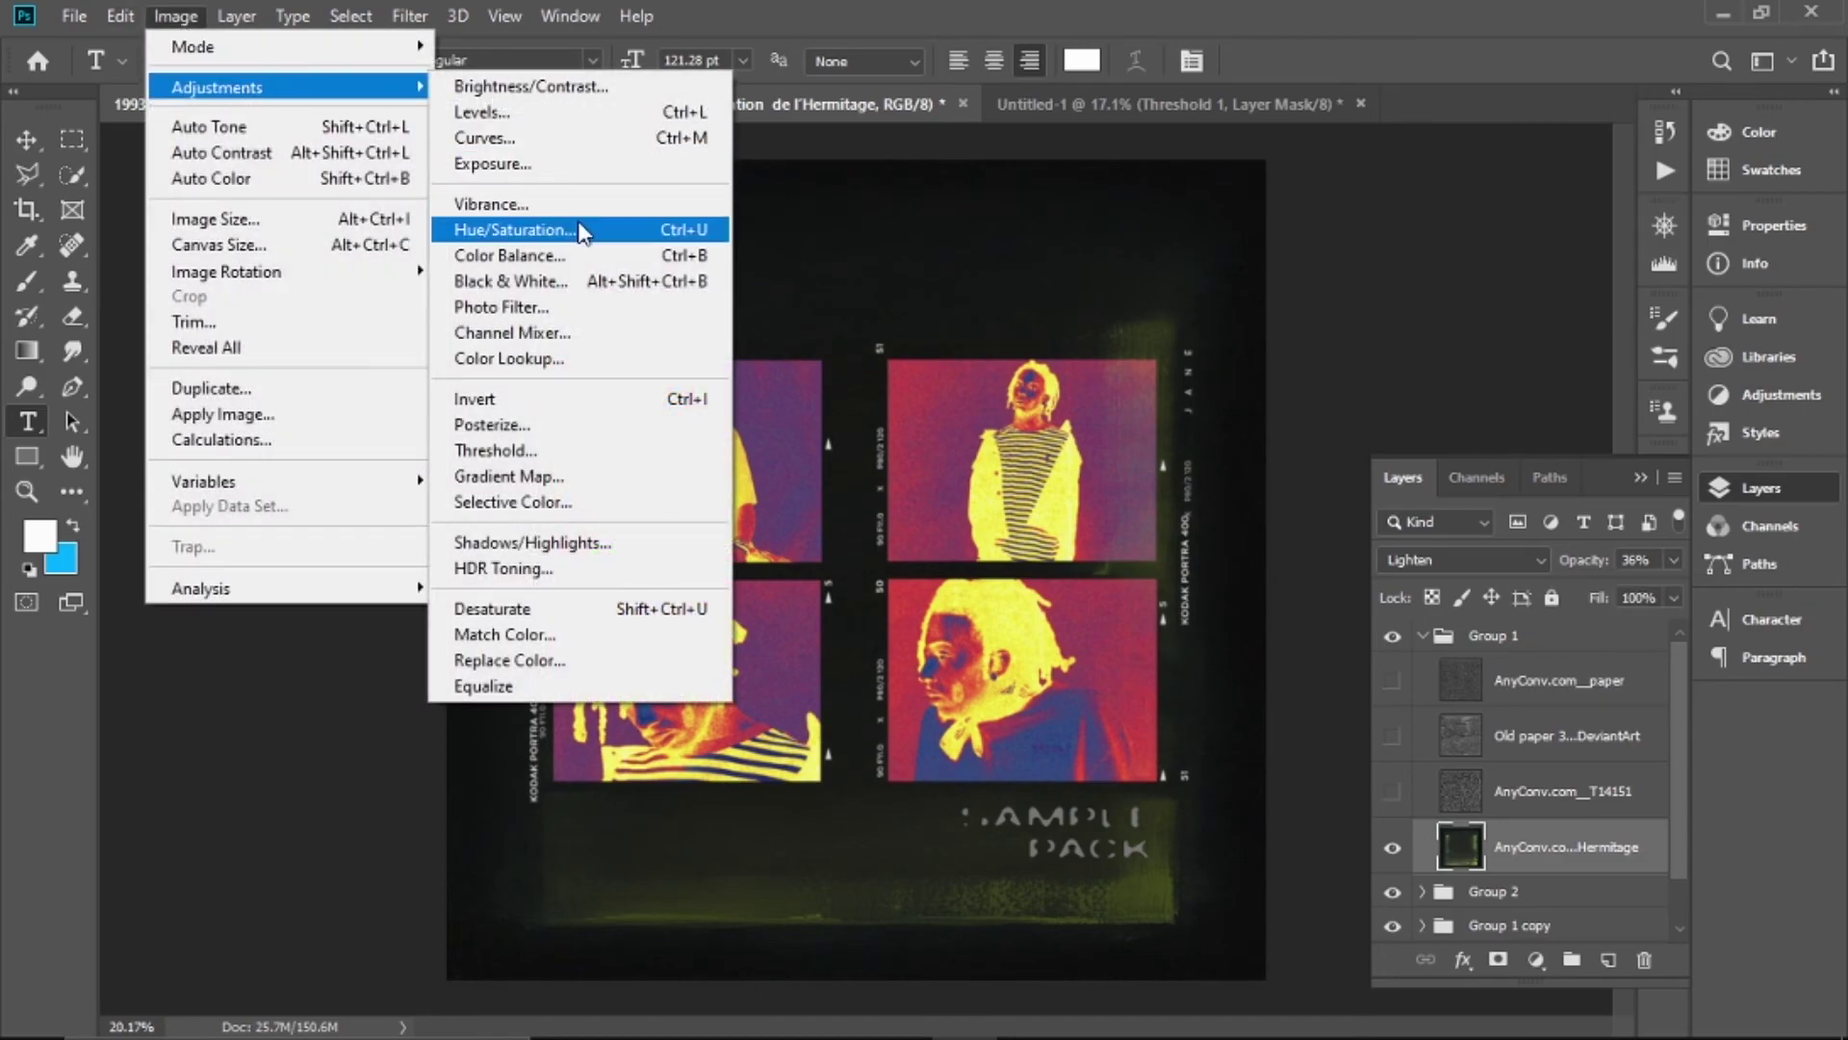
left_click(580, 231)
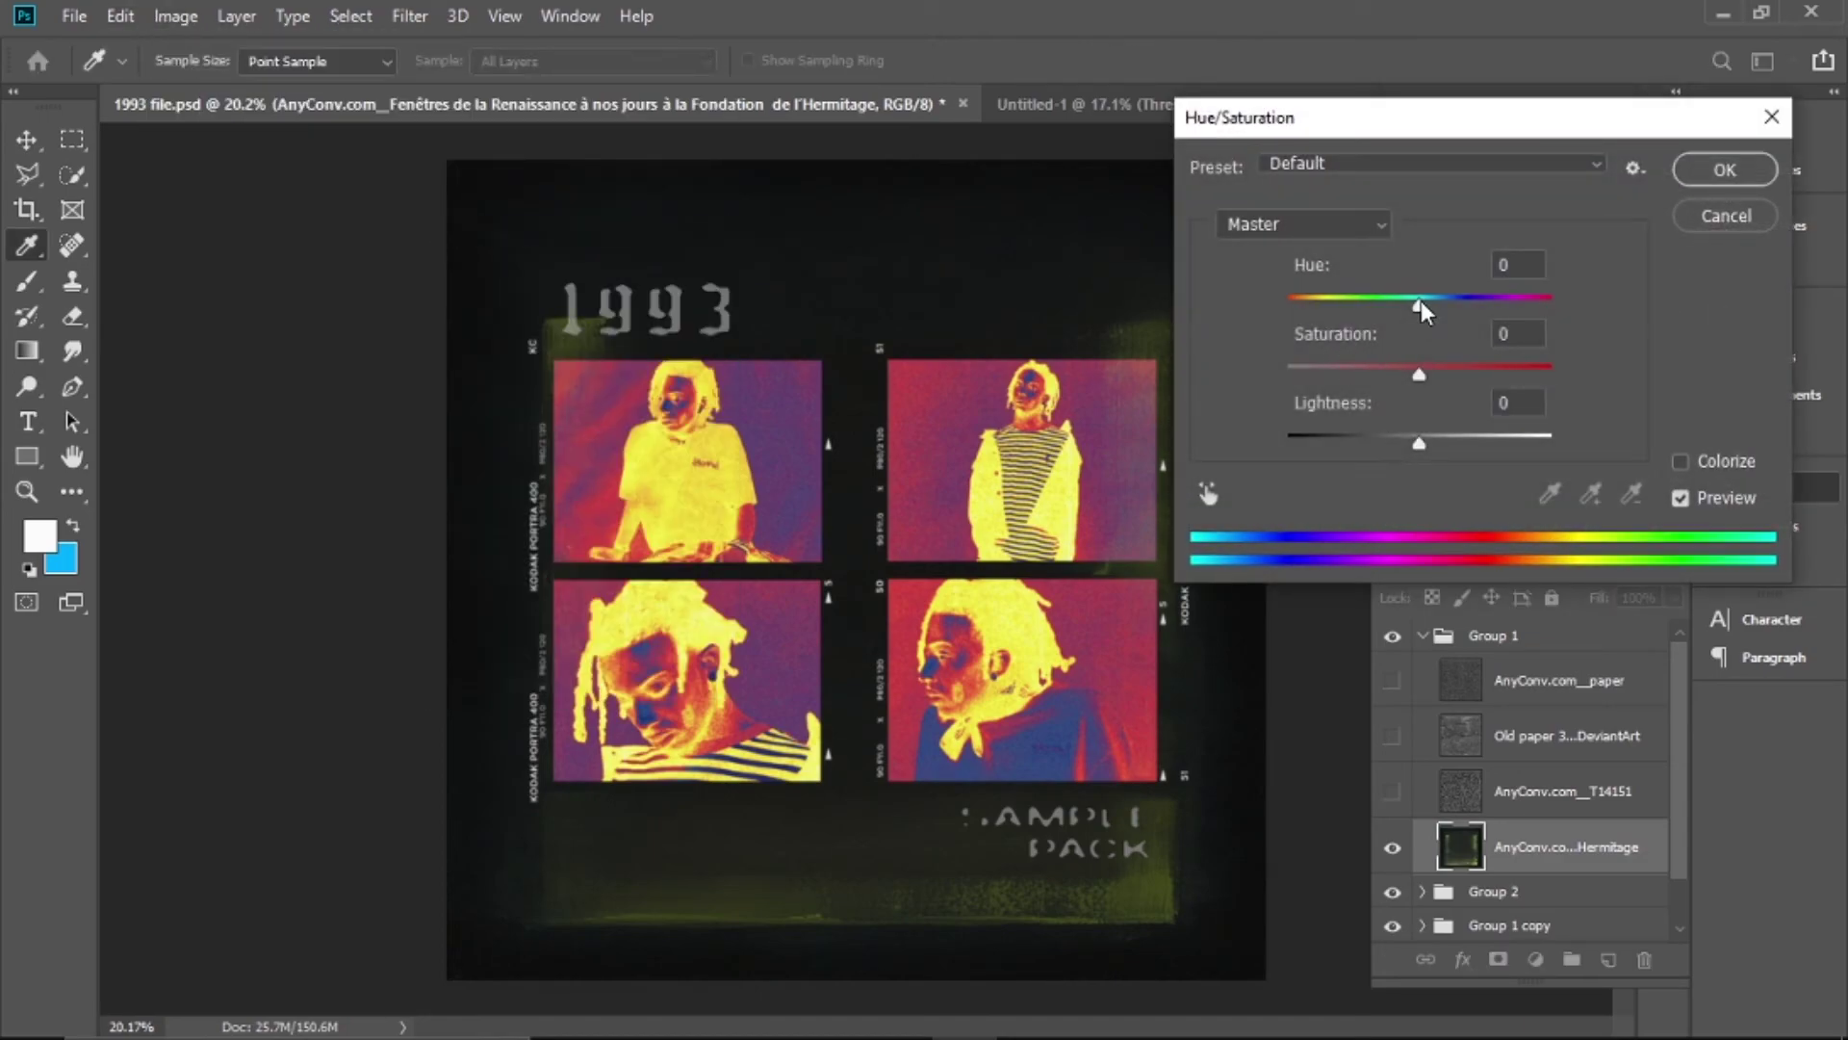
left_click_drag(1418, 306, 1332, 312)
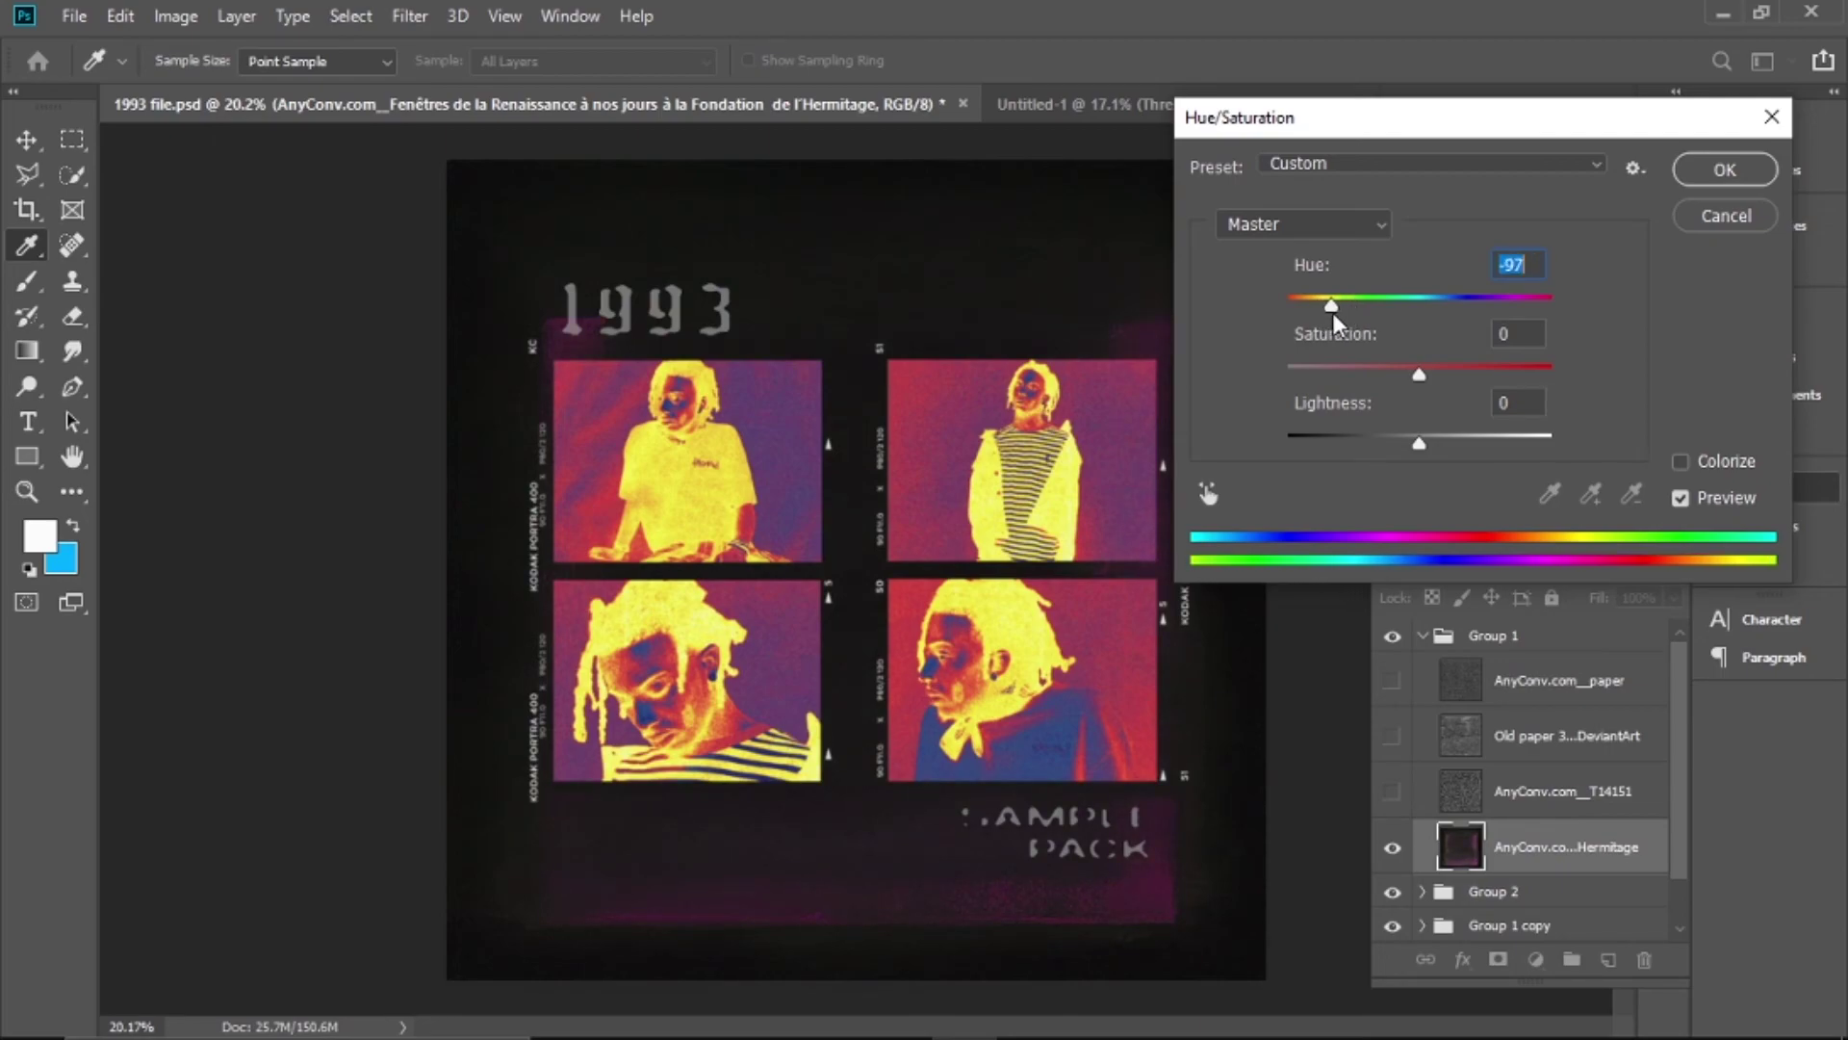
left_click(1724, 169)
key("t")
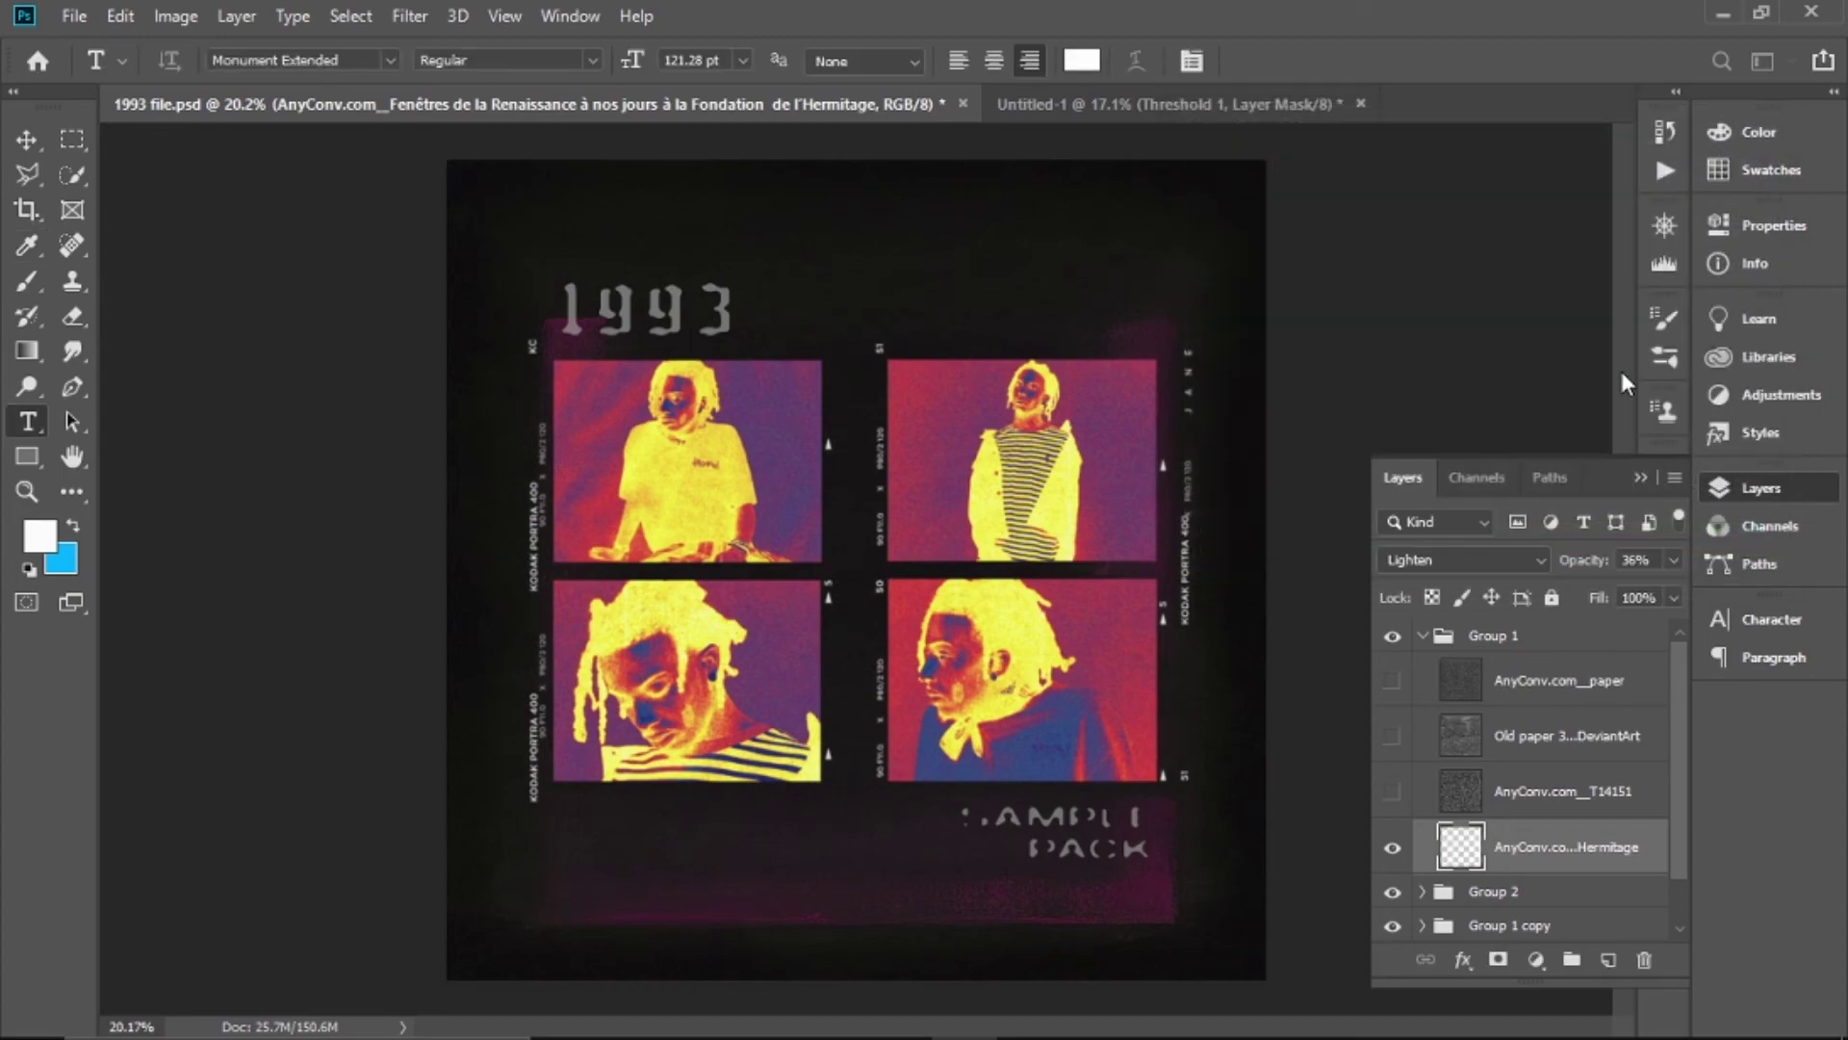
Show the T14151 texture layer in Lighten mode at about 20% opacity
left_click(1593, 795)
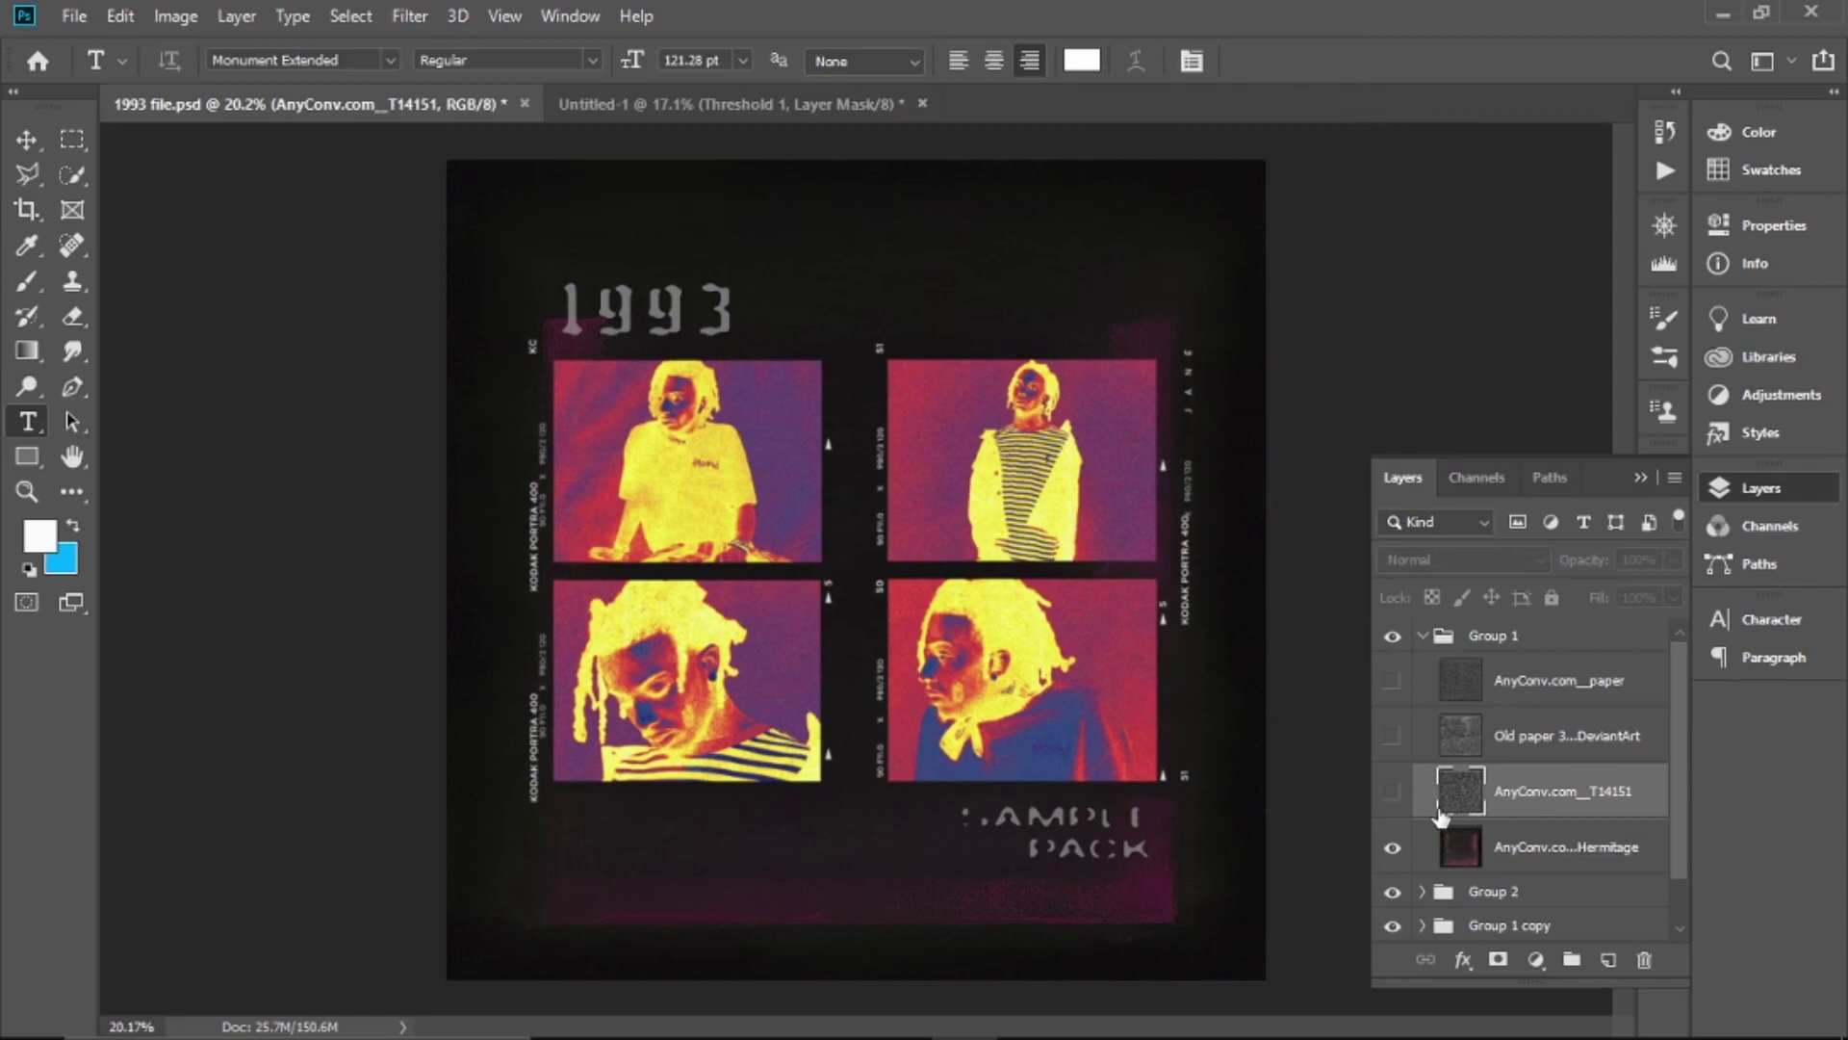
left_click(1393, 792)
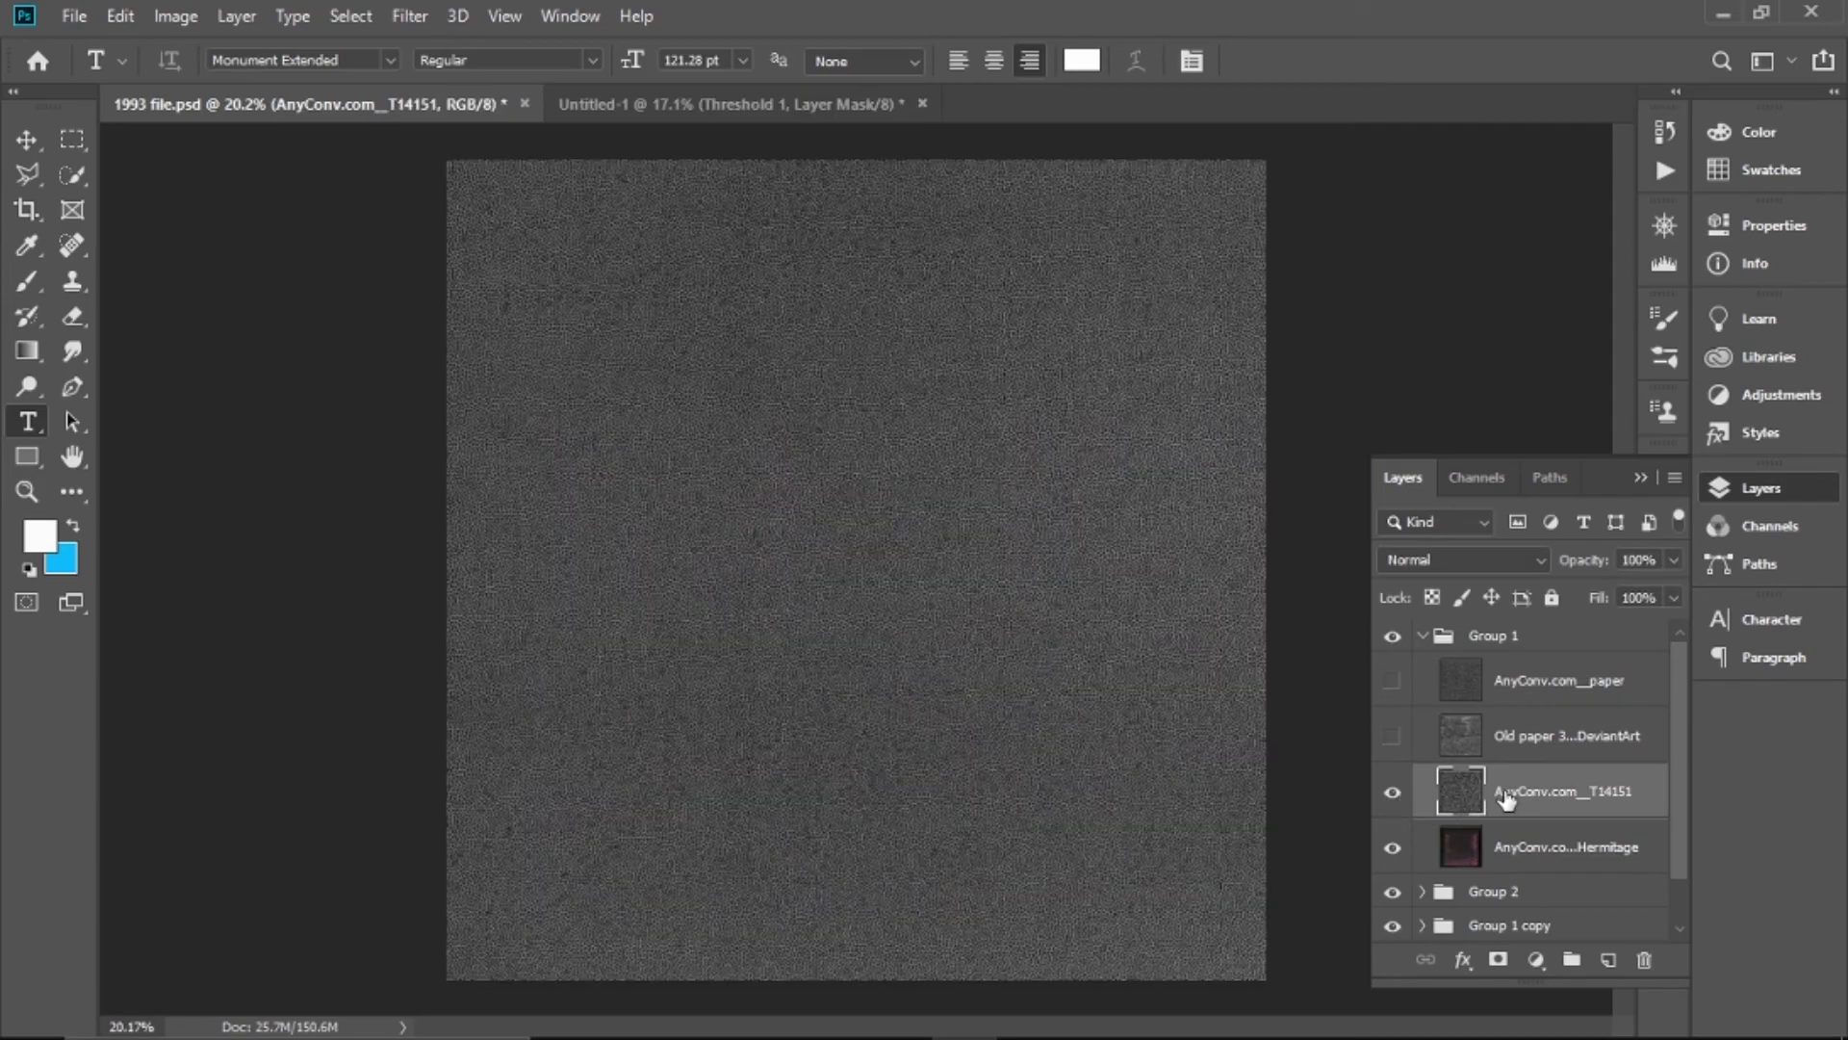
left_click(1463, 559)
left_click(1505, 577)
left_click_drag(1674, 559, 1566, 589)
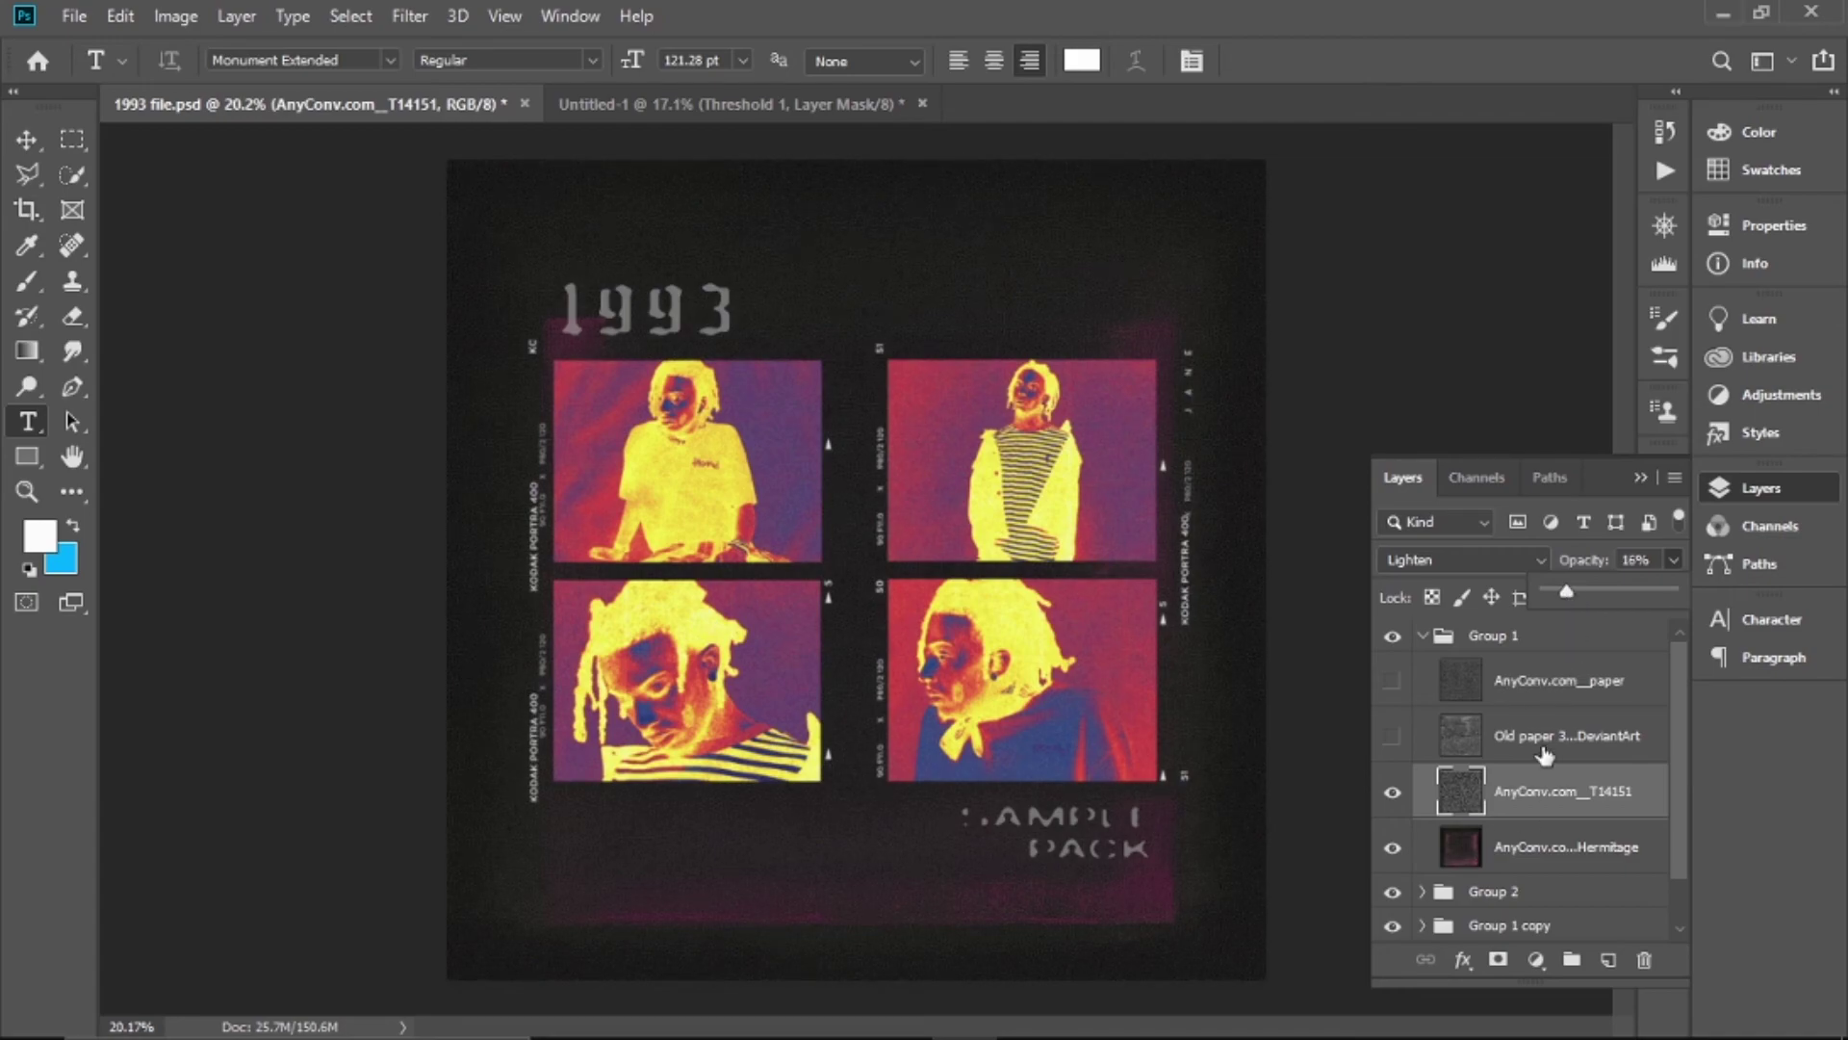
Show the old paper texture layer in Color Dodge mode at 79% opacity
left_click(1545, 755)
left_click(1391, 735)
left_click(1463, 559)
left_click(1491, 614)
left_click_drag(1674, 559, 1649, 587)
Show the AnyConv.com__paper texture in Lighten mode at about 22% opacity, then collapse Group 1
left_click(1543, 685)
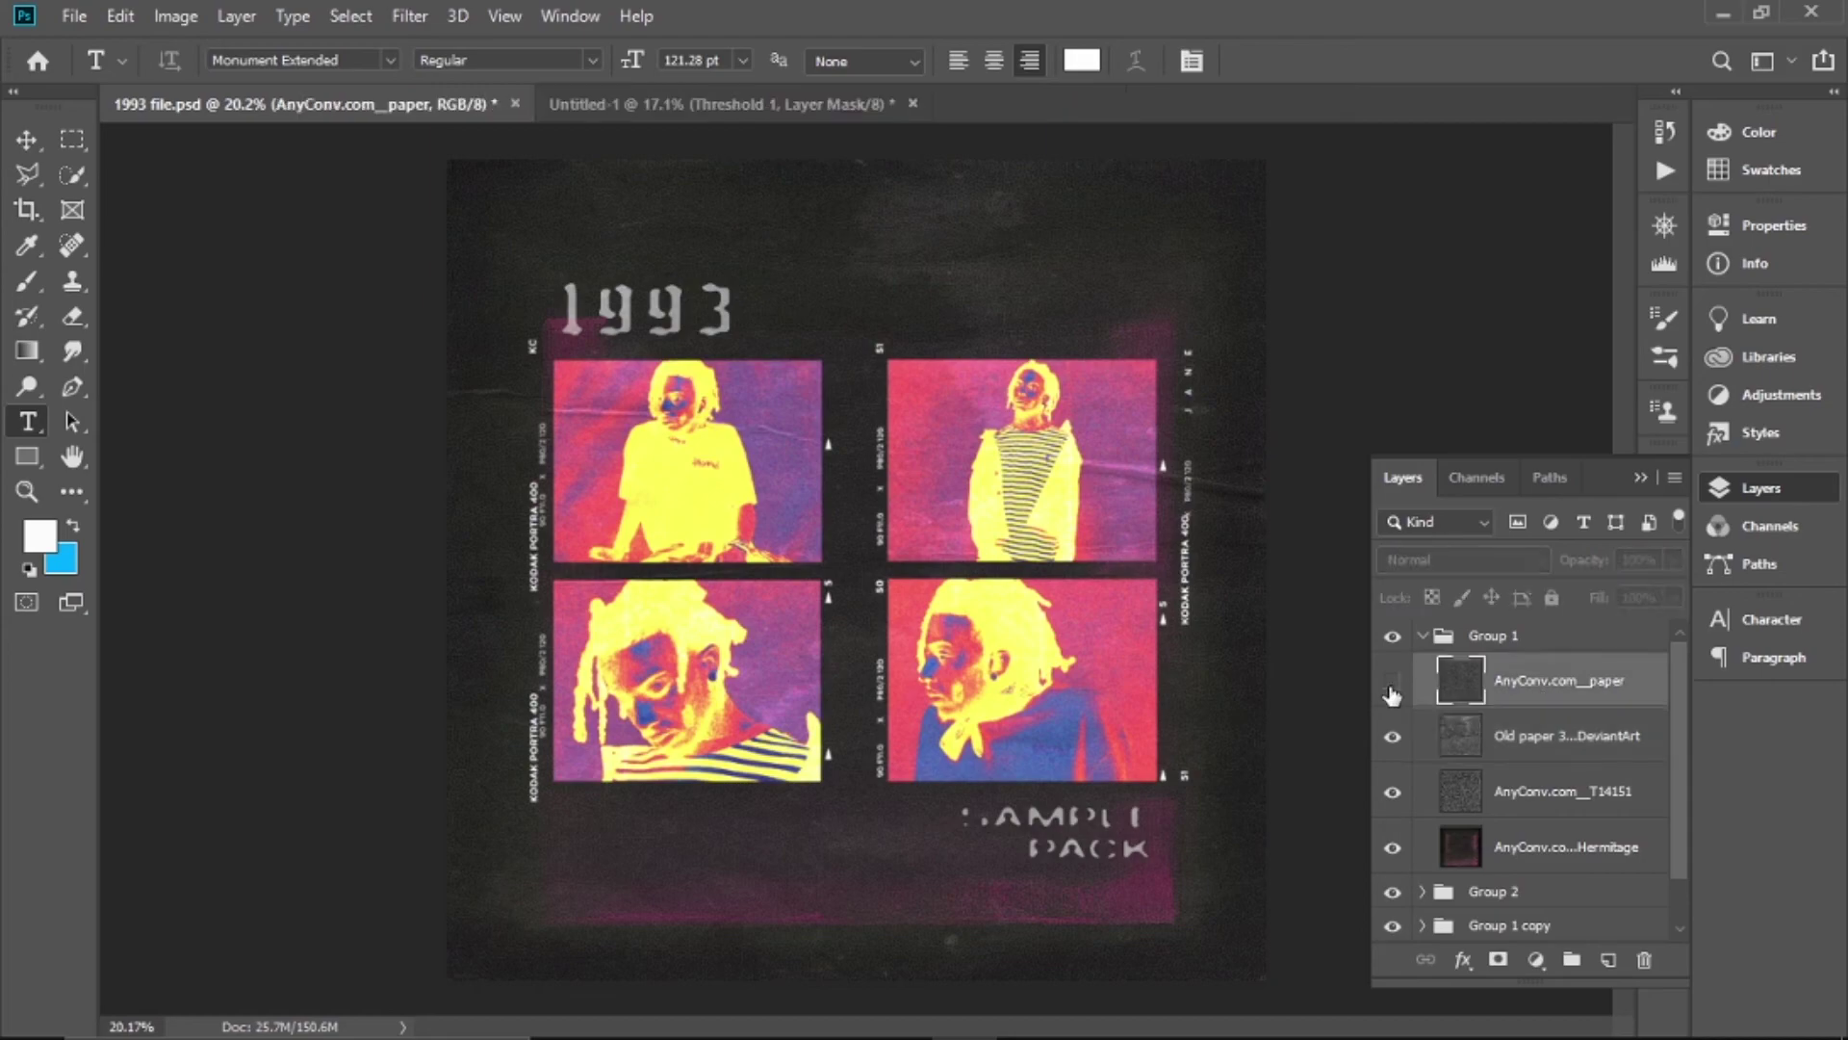
left_click(1392, 685)
left_click(1463, 560)
left_click(1523, 573)
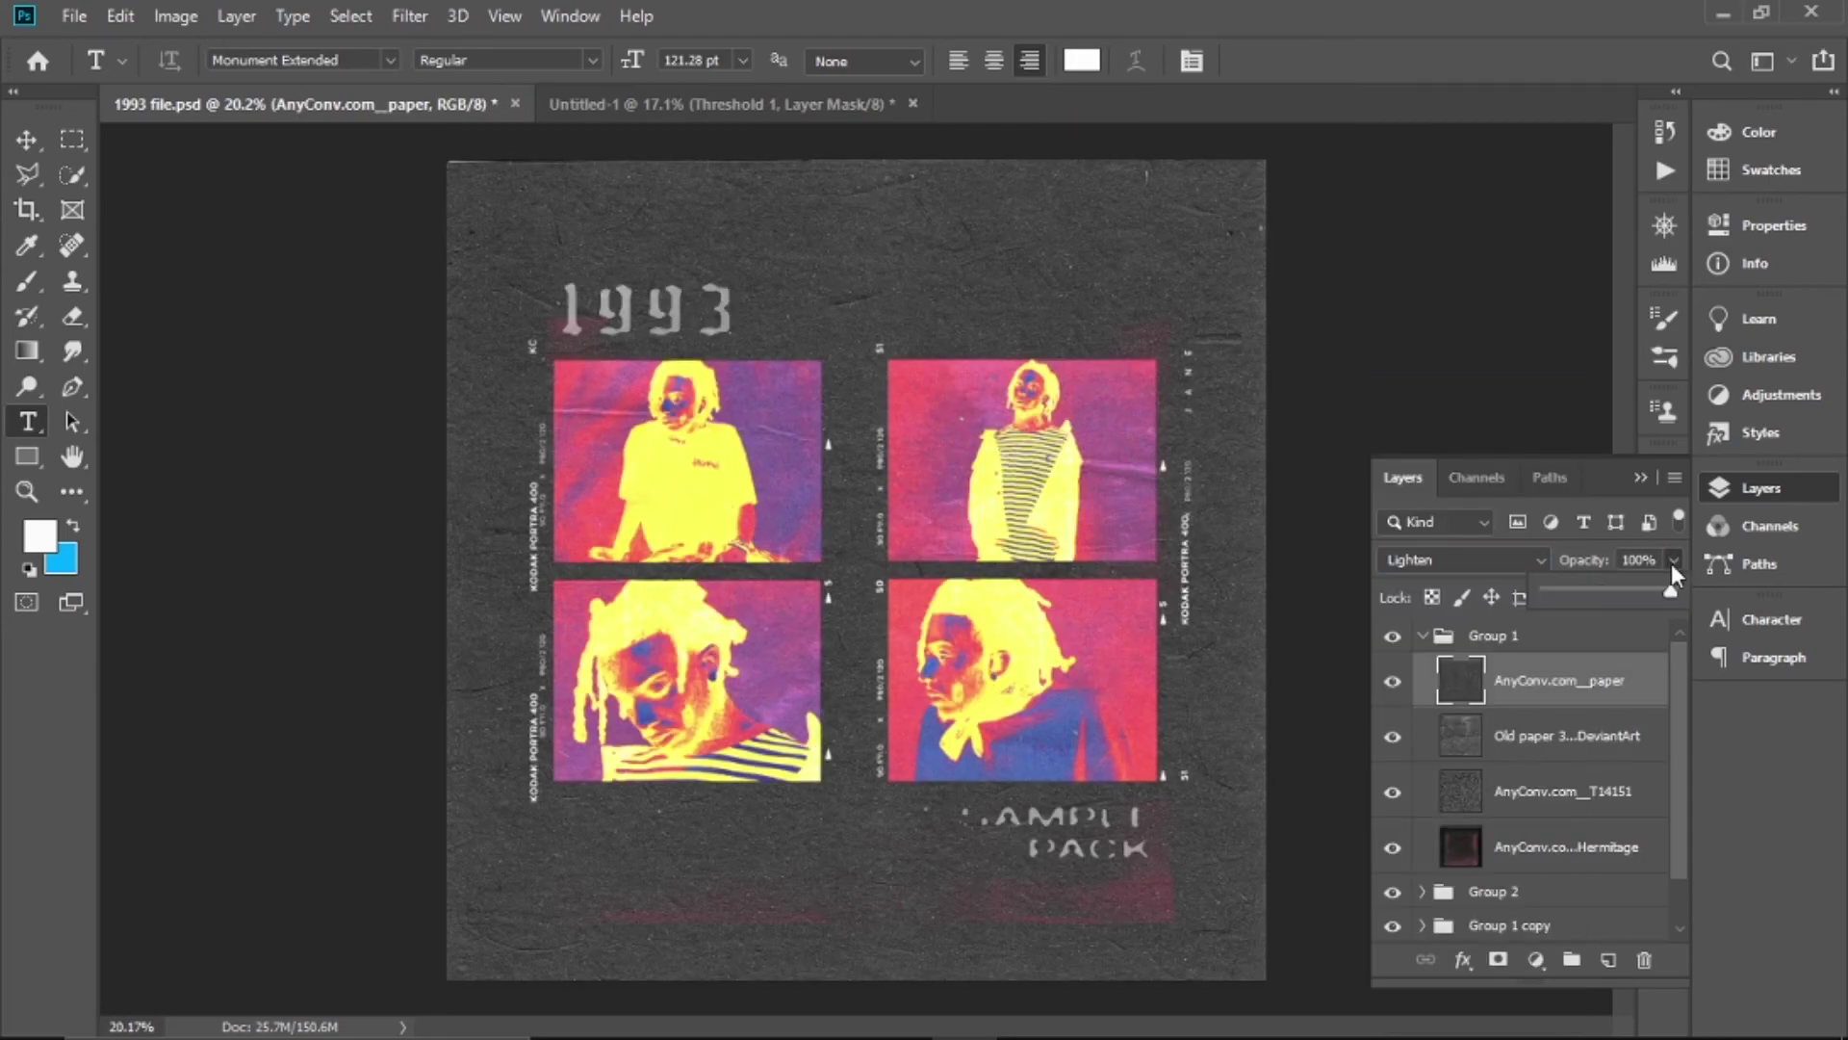
left_click_drag(1674, 559, 1579, 594)
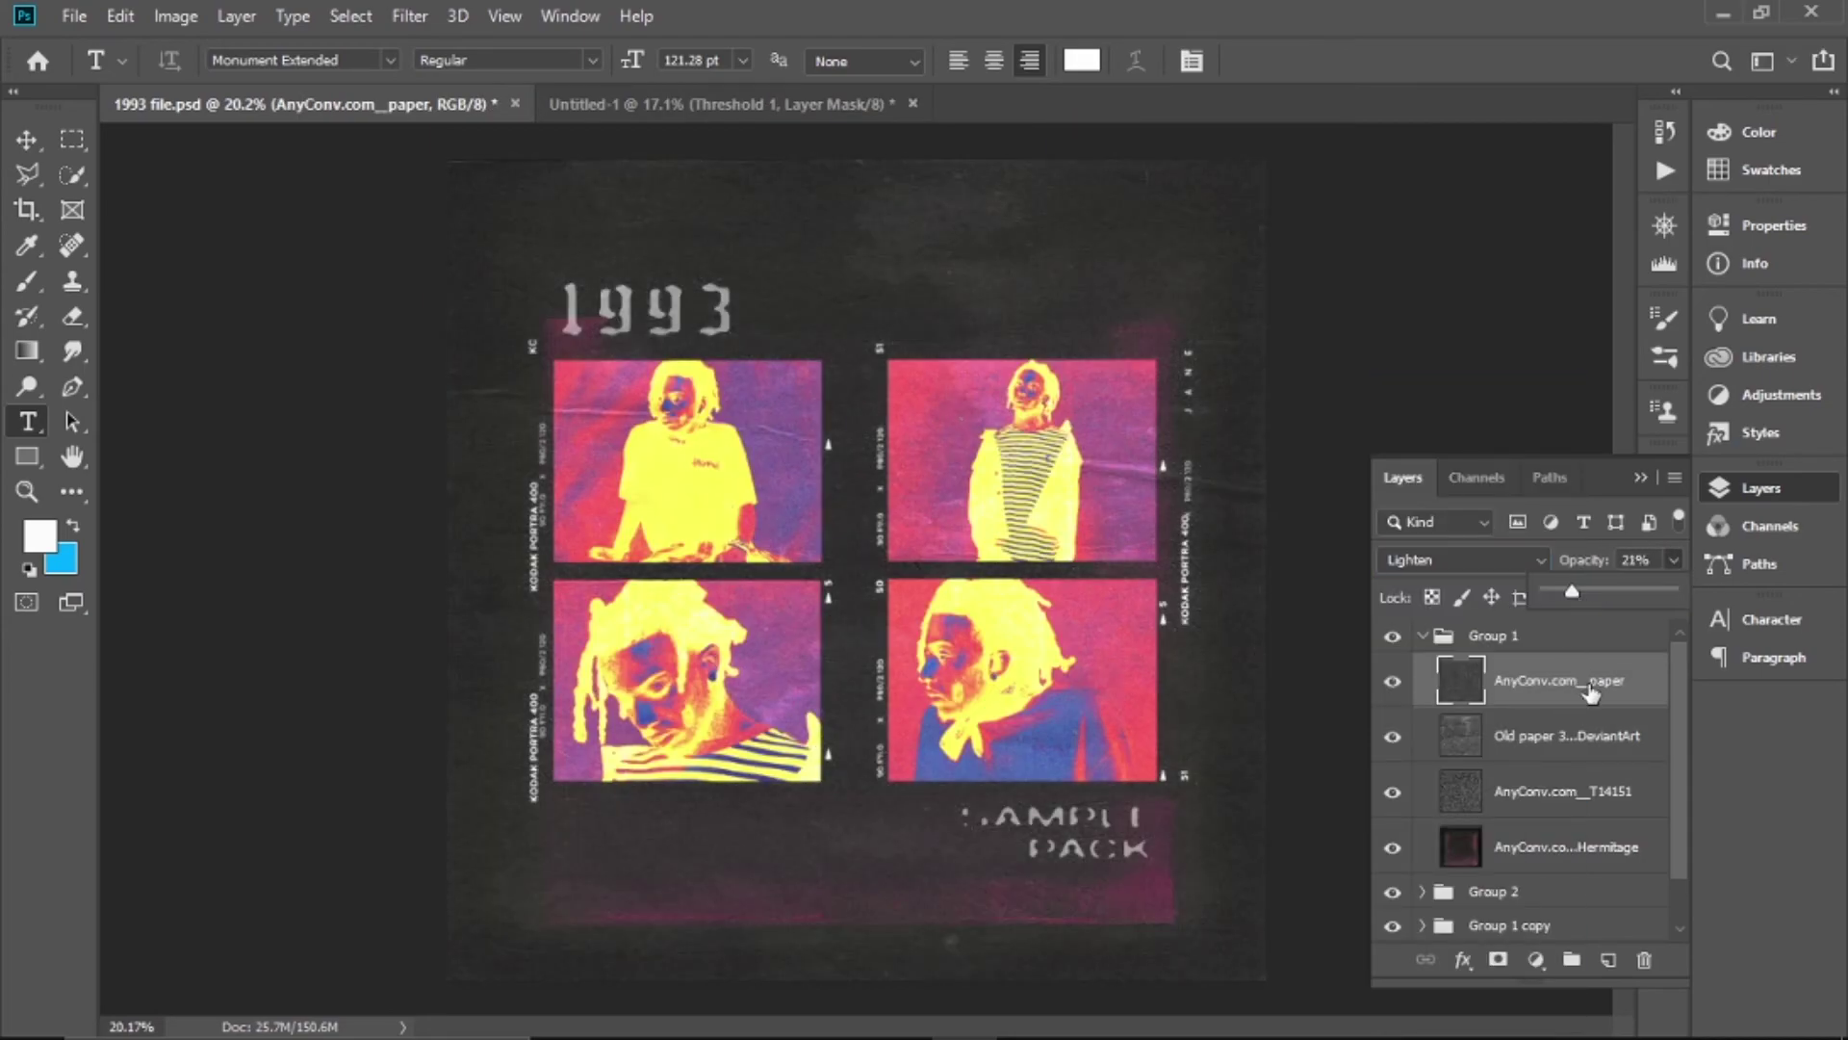
left_click(1423, 635)
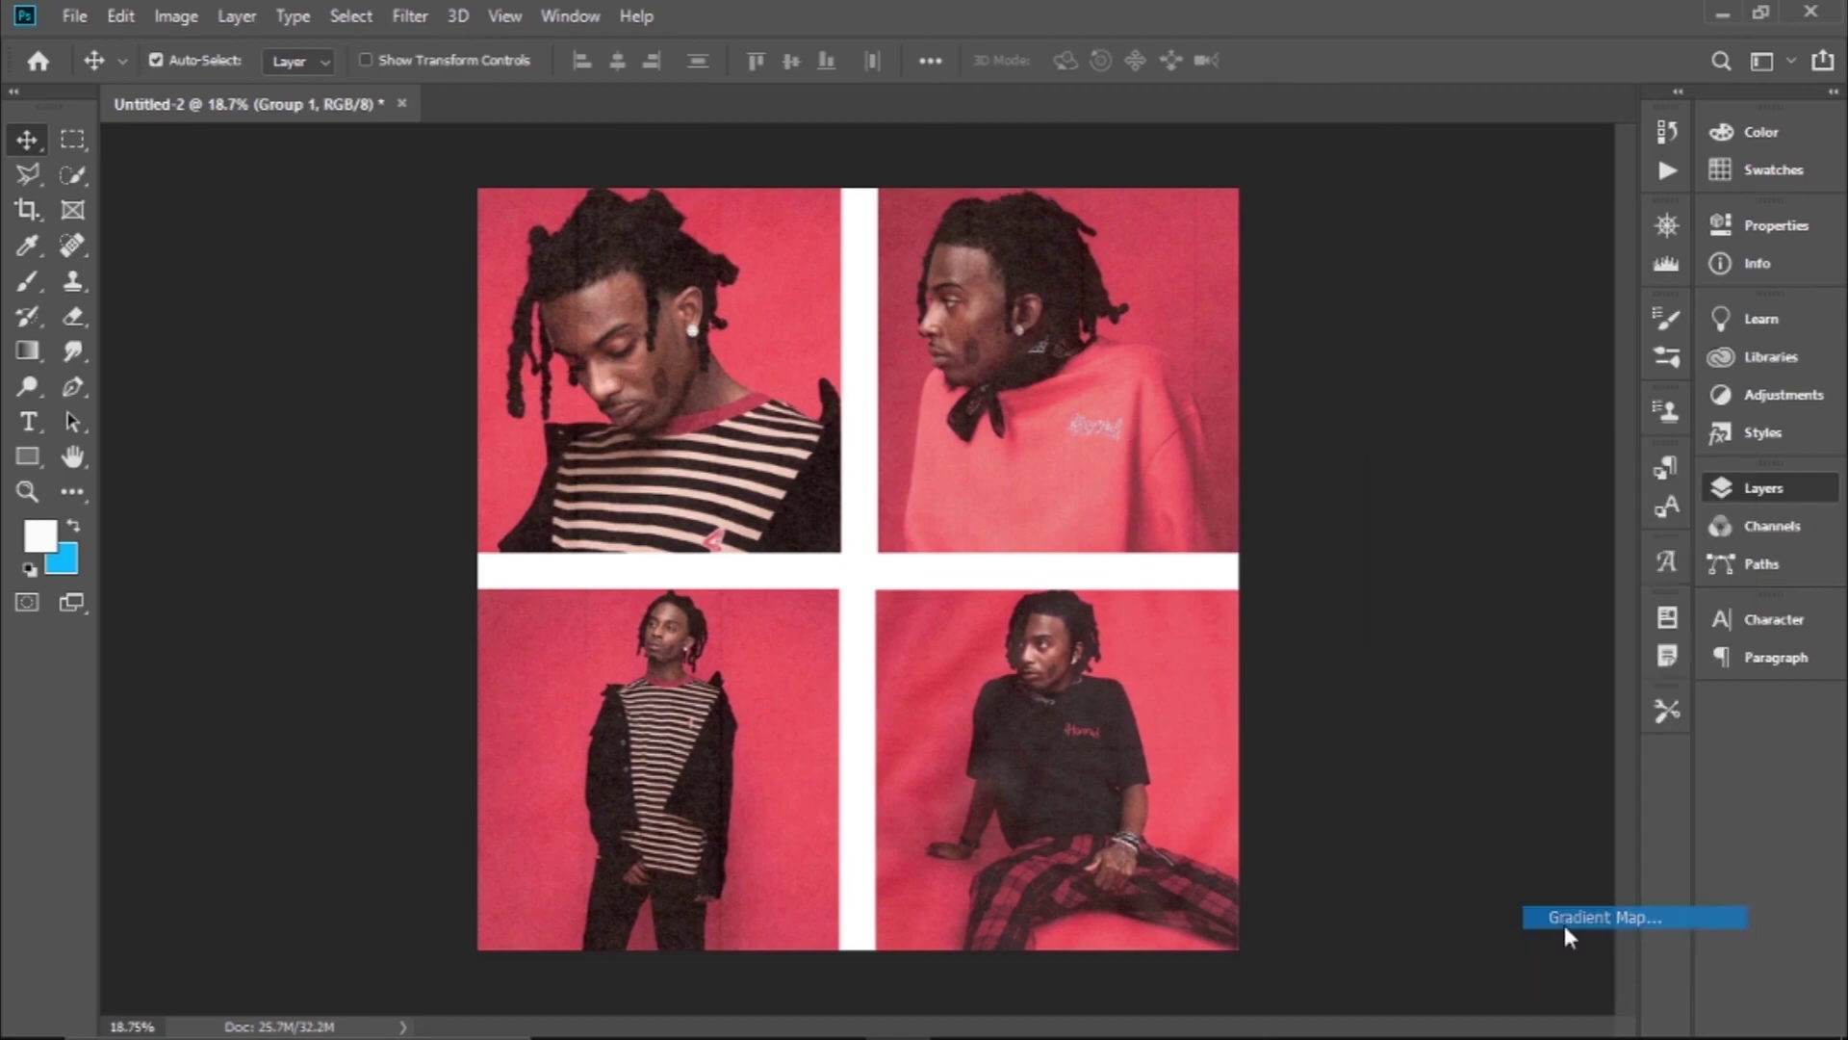
Add a Gradient Map adjustment layer over the four photos in Untitled-2
left_click(1597, 917)
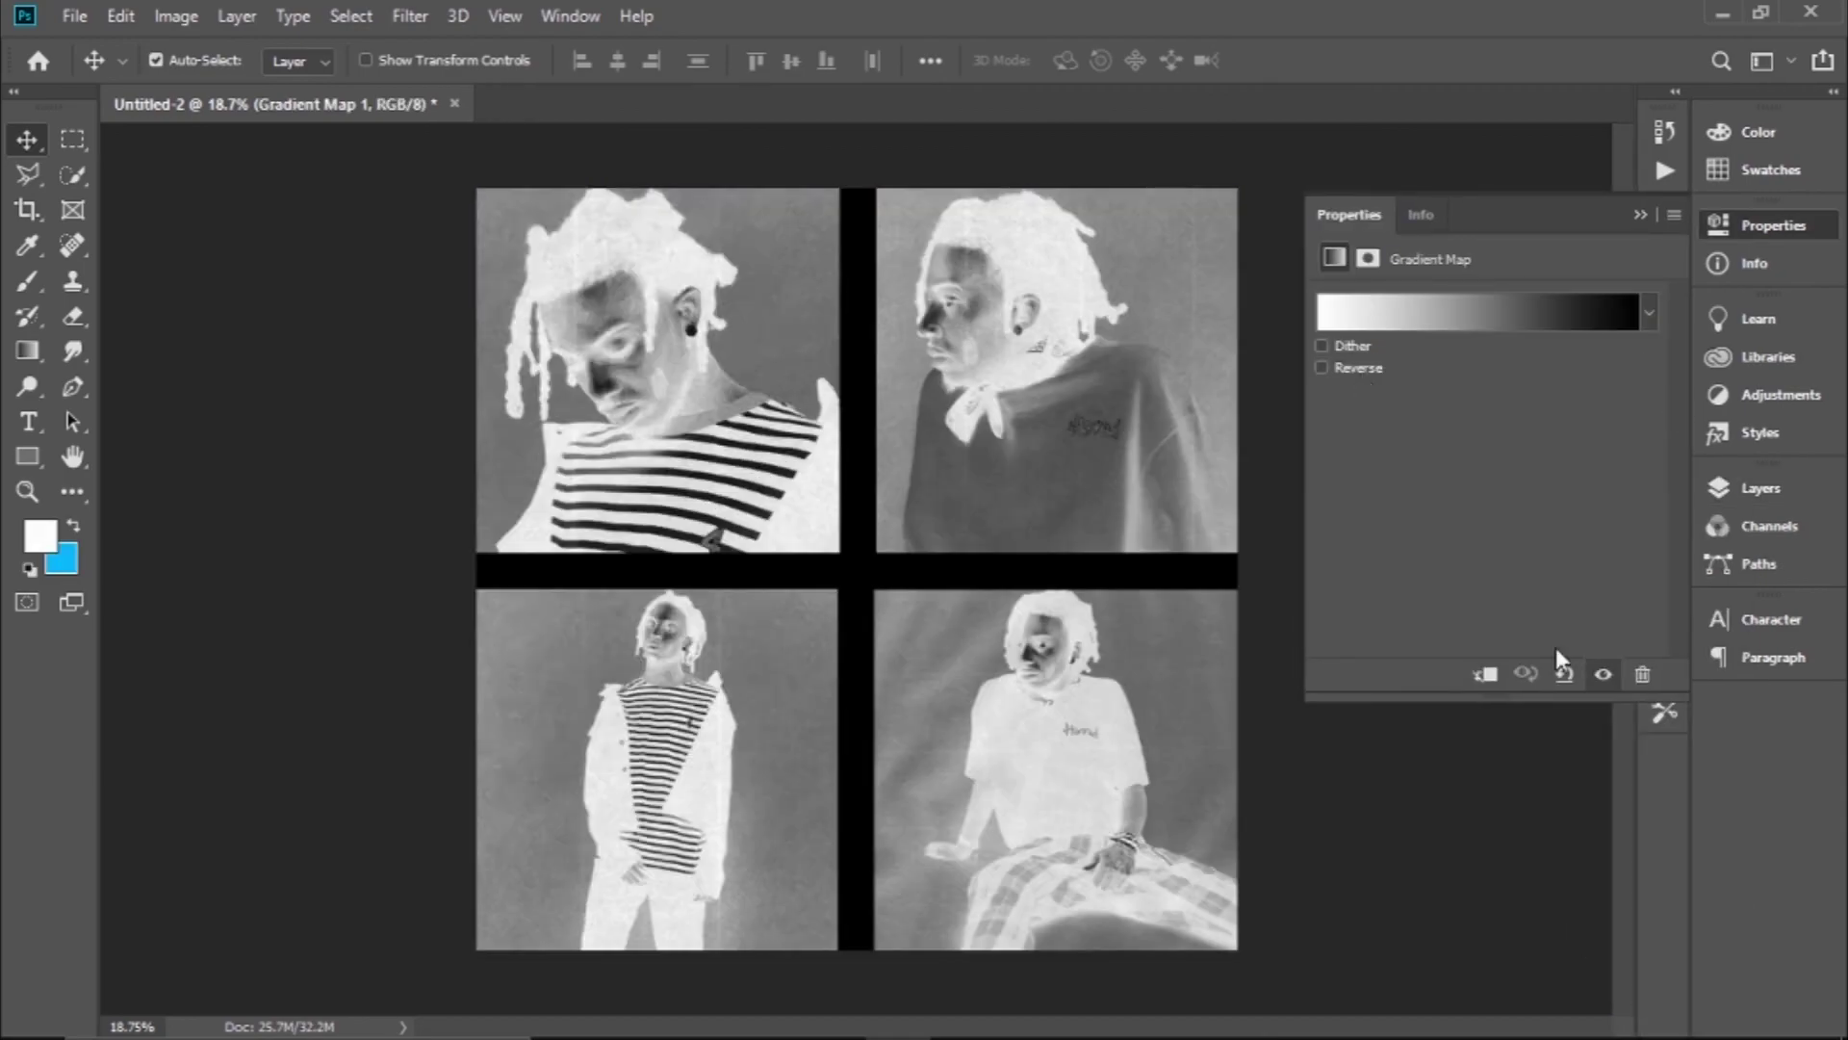